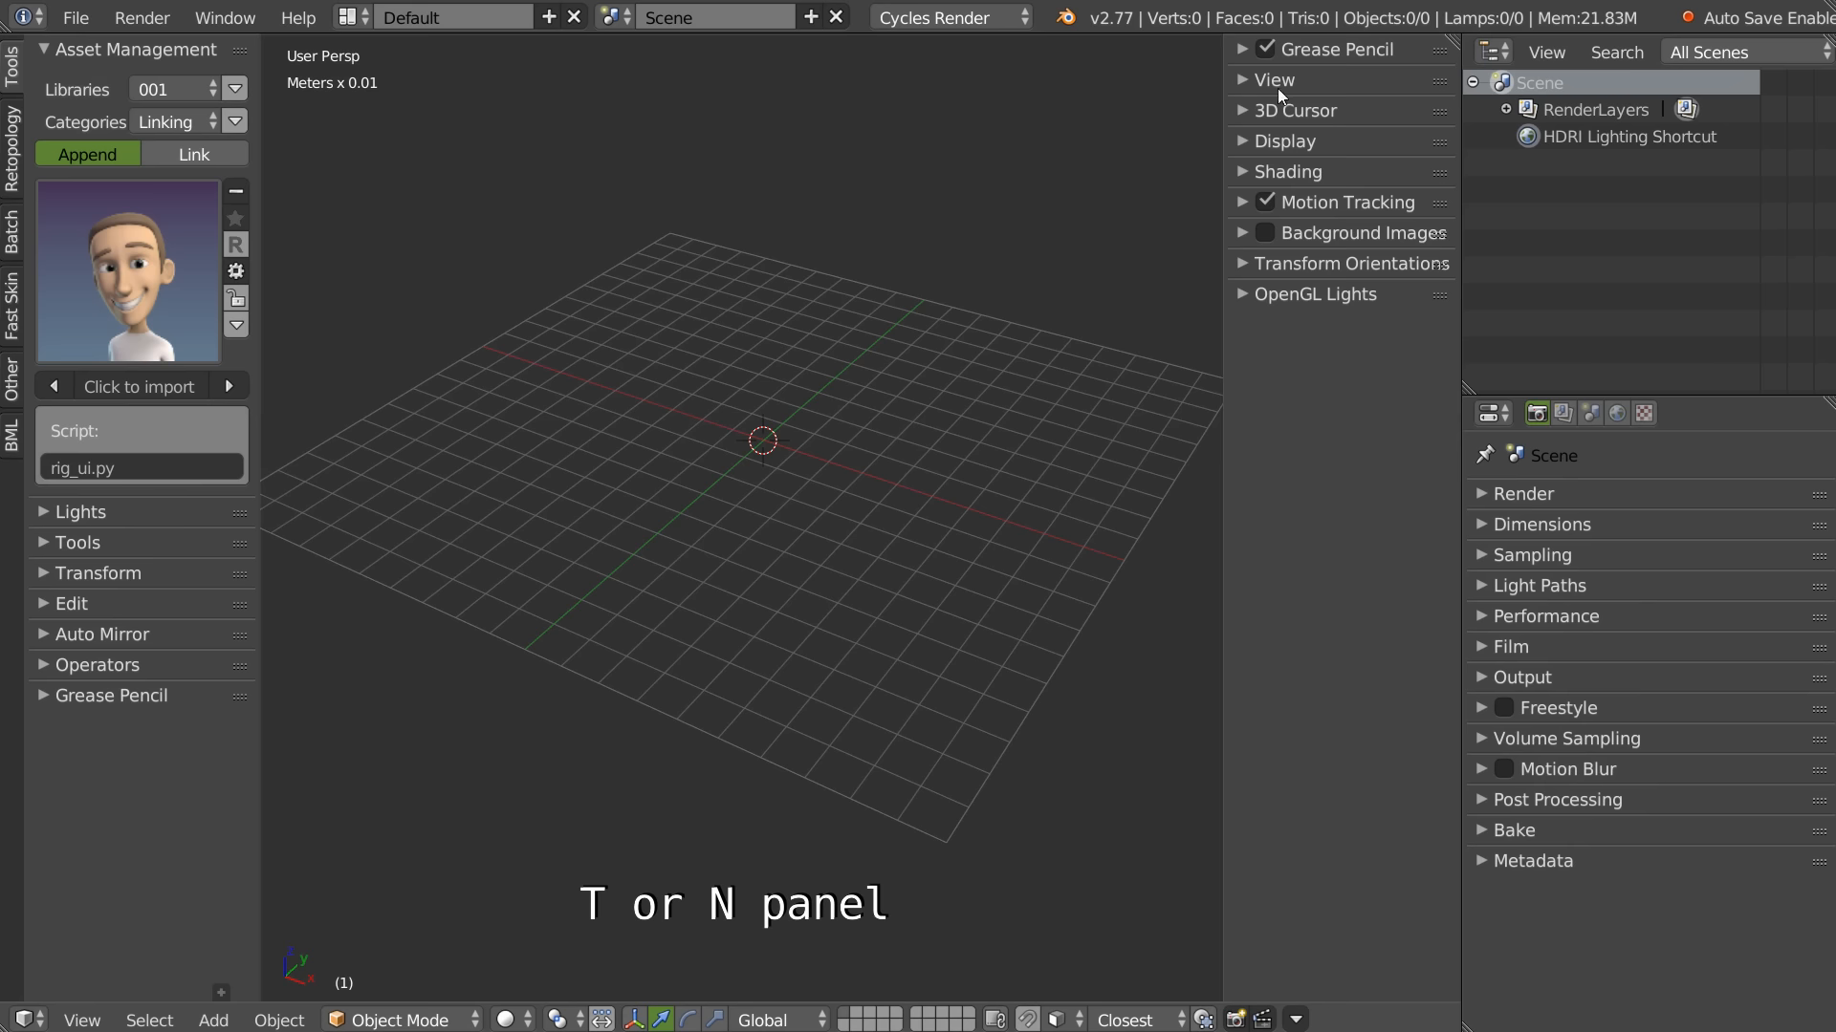
Step: Open the Asset management add-on preferences and look through its Info, Options, Thumbnails, Doc and Links sections
{"action": "left_click", "coordinate": [71, 17]}
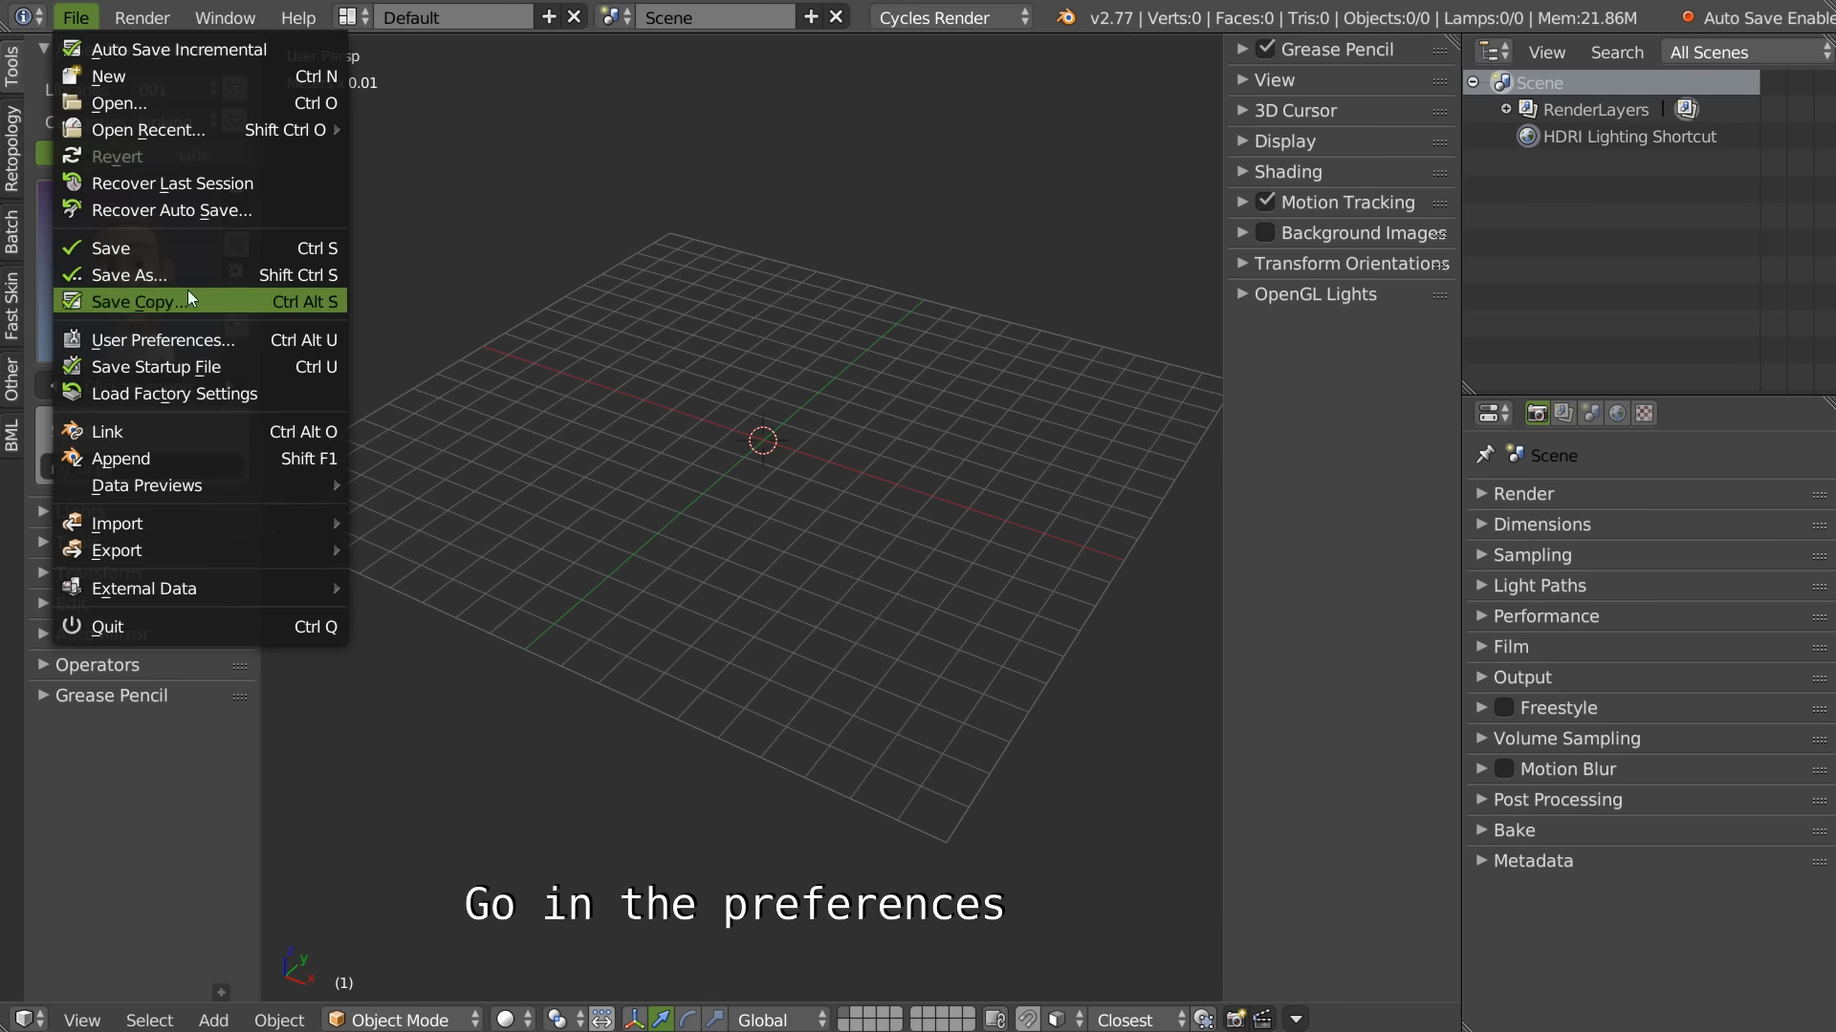
{"action": "left_click", "coordinate": [182, 333]}
{"action": "scroll", "coordinate": [824, 616], "scroll_direction": "up", "scroll_amount": 6}
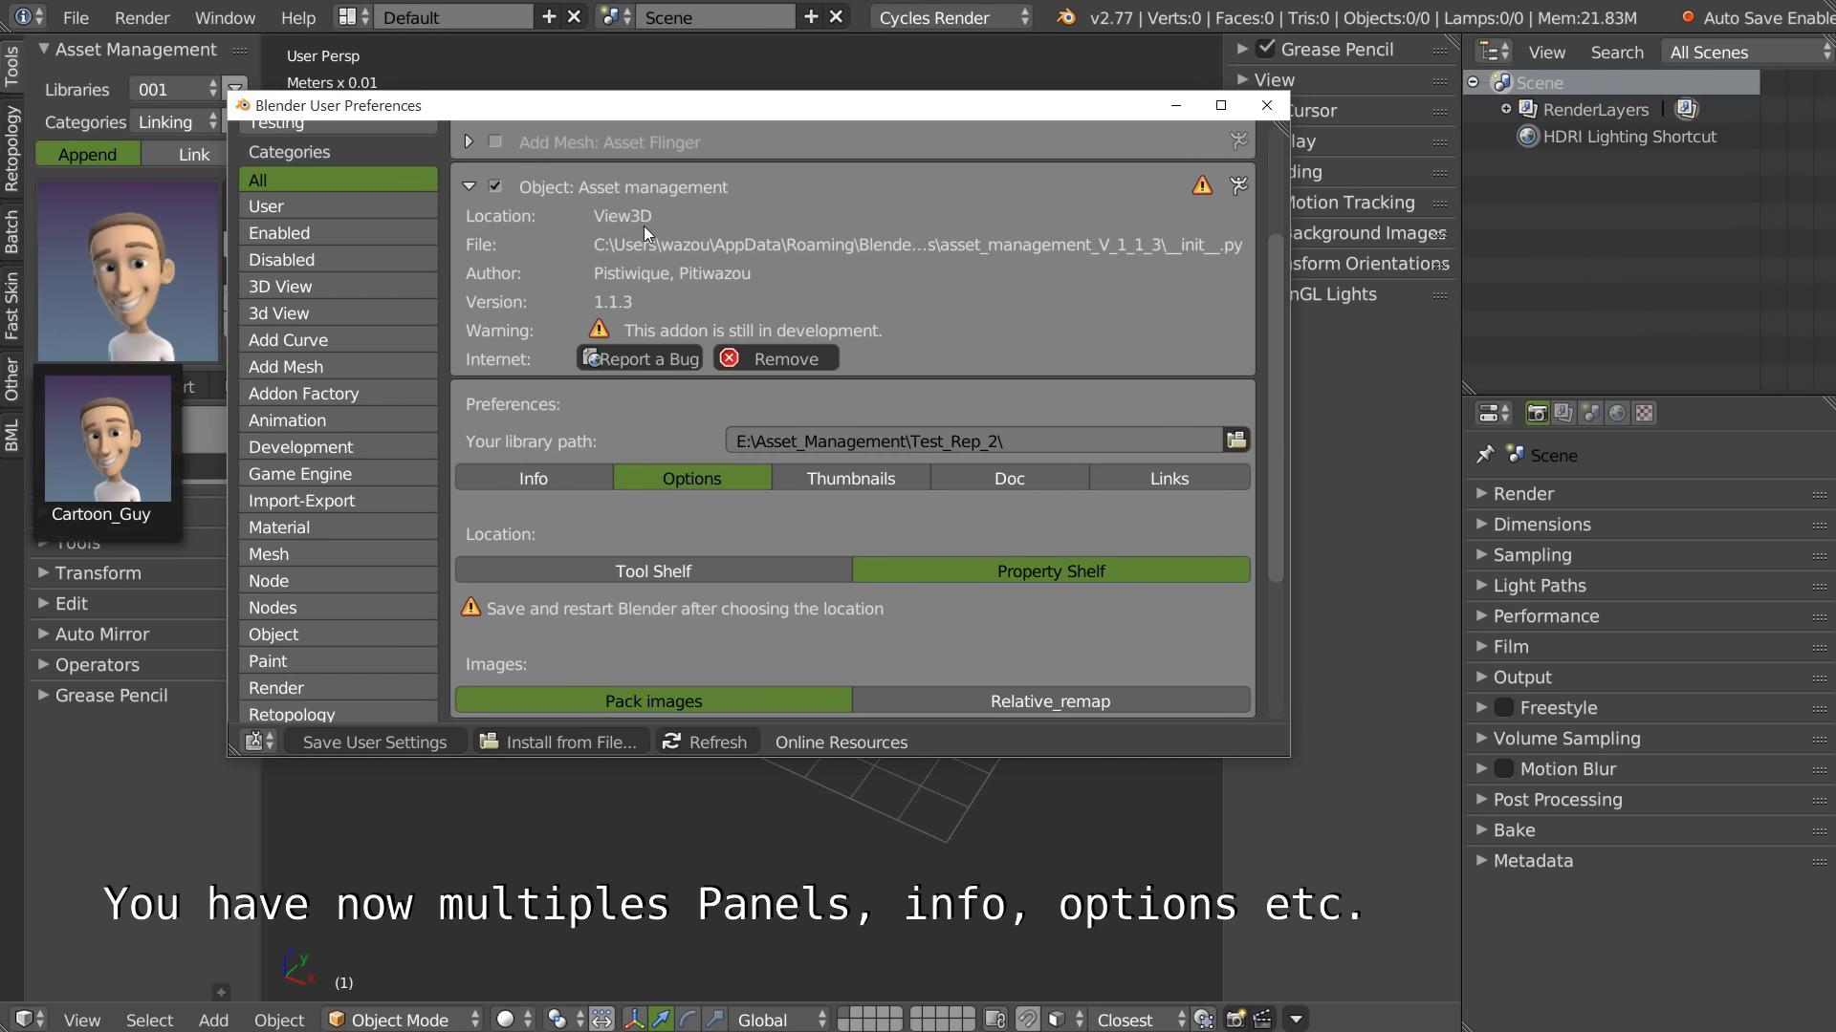
{"action": "scroll", "coordinate": [645, 226], "scroll_direction": "down", "scroll_amount": 2}
{"action": "left_click", "coordinate": [534, 405]}
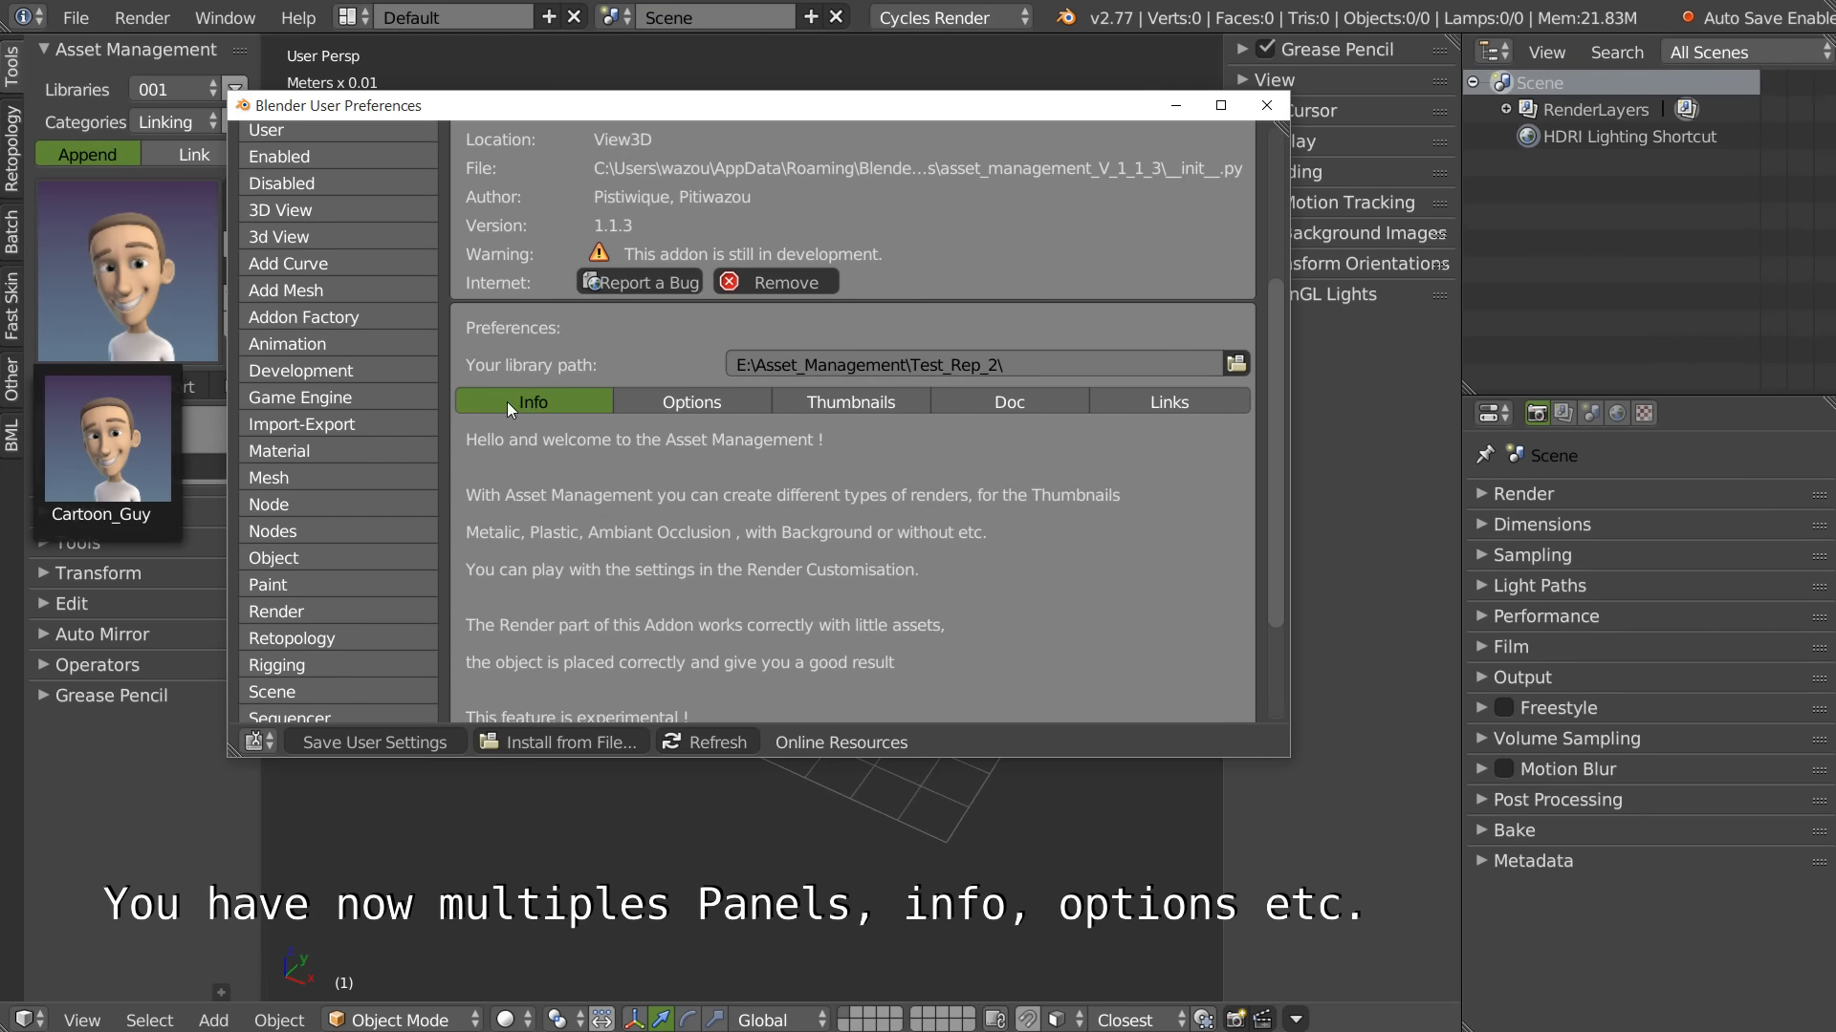
{"action": "left_click", "coordinate": [756, 394]}
{"action": "left_click", "coordinate": [850, 400]}
{"action": "left_click", "coordinate": [1063, 399]}
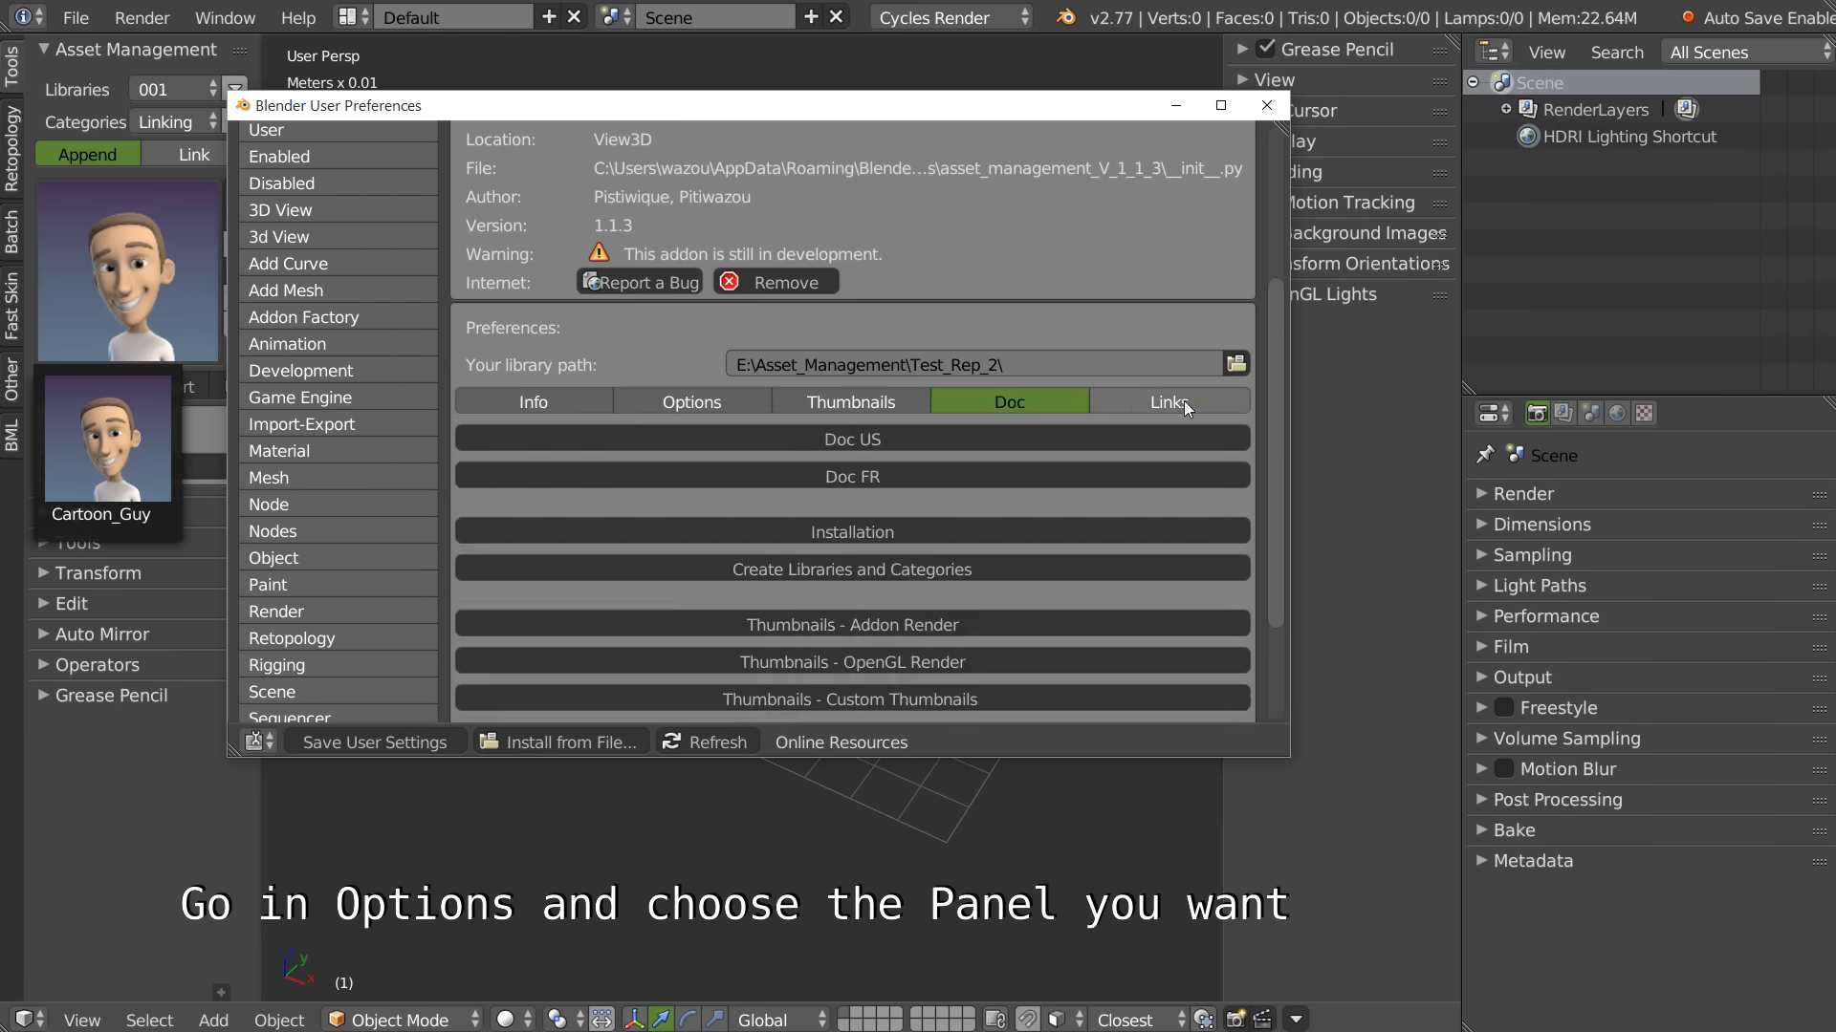
{"action": "left_click", "coordinate": [1183, 400]}
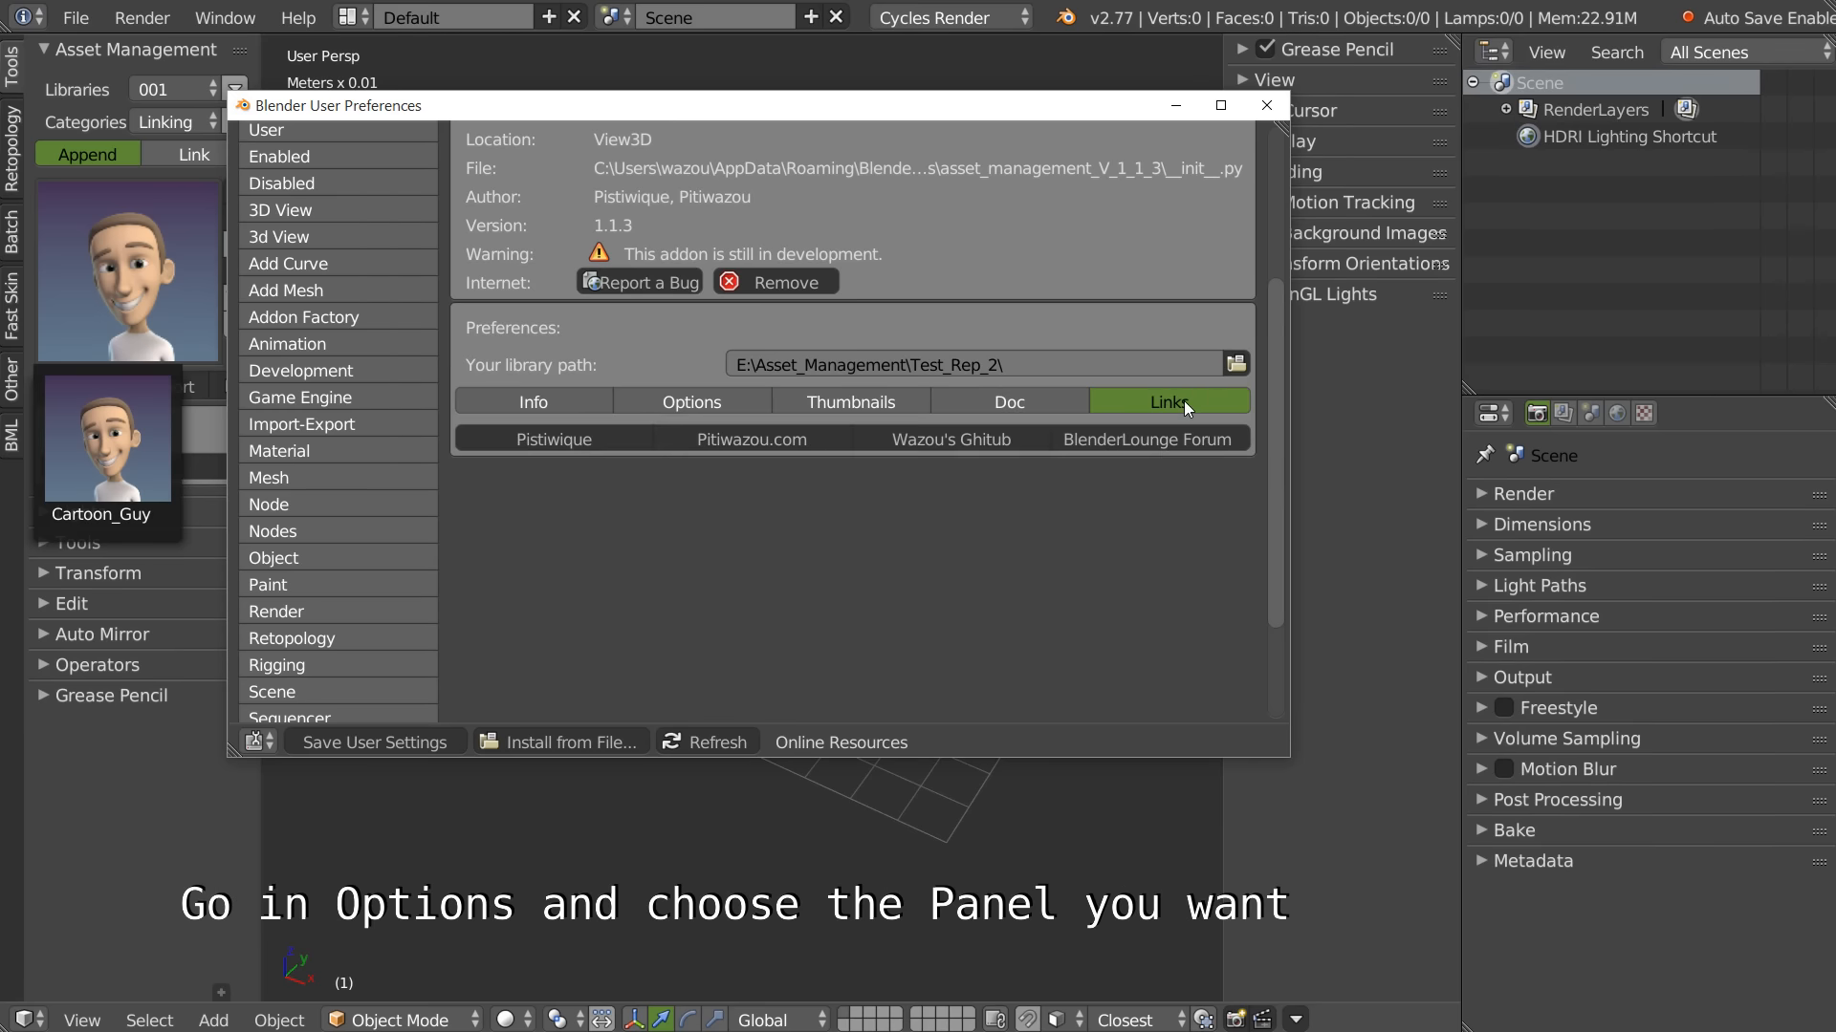
Step: In the add-on's options, try the Tool Shelf location, return it to Property Shelf and leave the preferences
{"action": "left_click", "coordinate": [747, 394]}
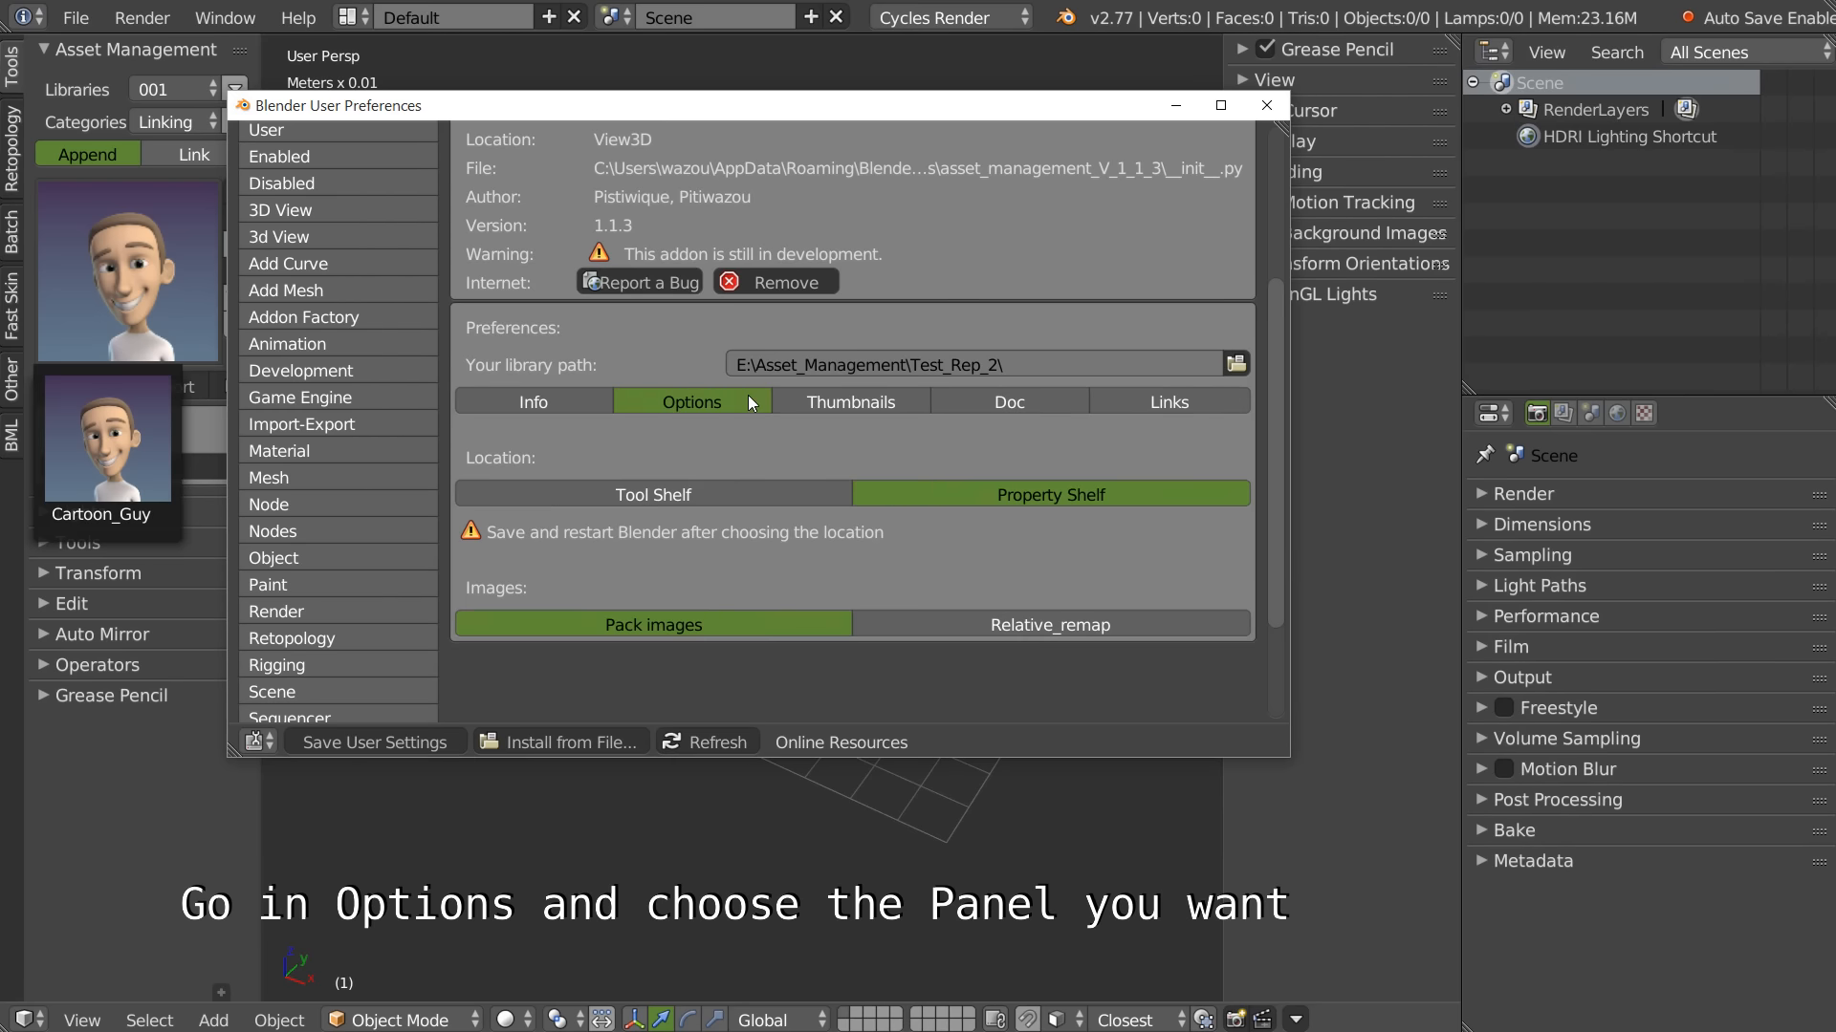
{"action": "left_click", "coordinate": [635, 493]}
{"action": "left_click", "coordinate": [1070, 492]}
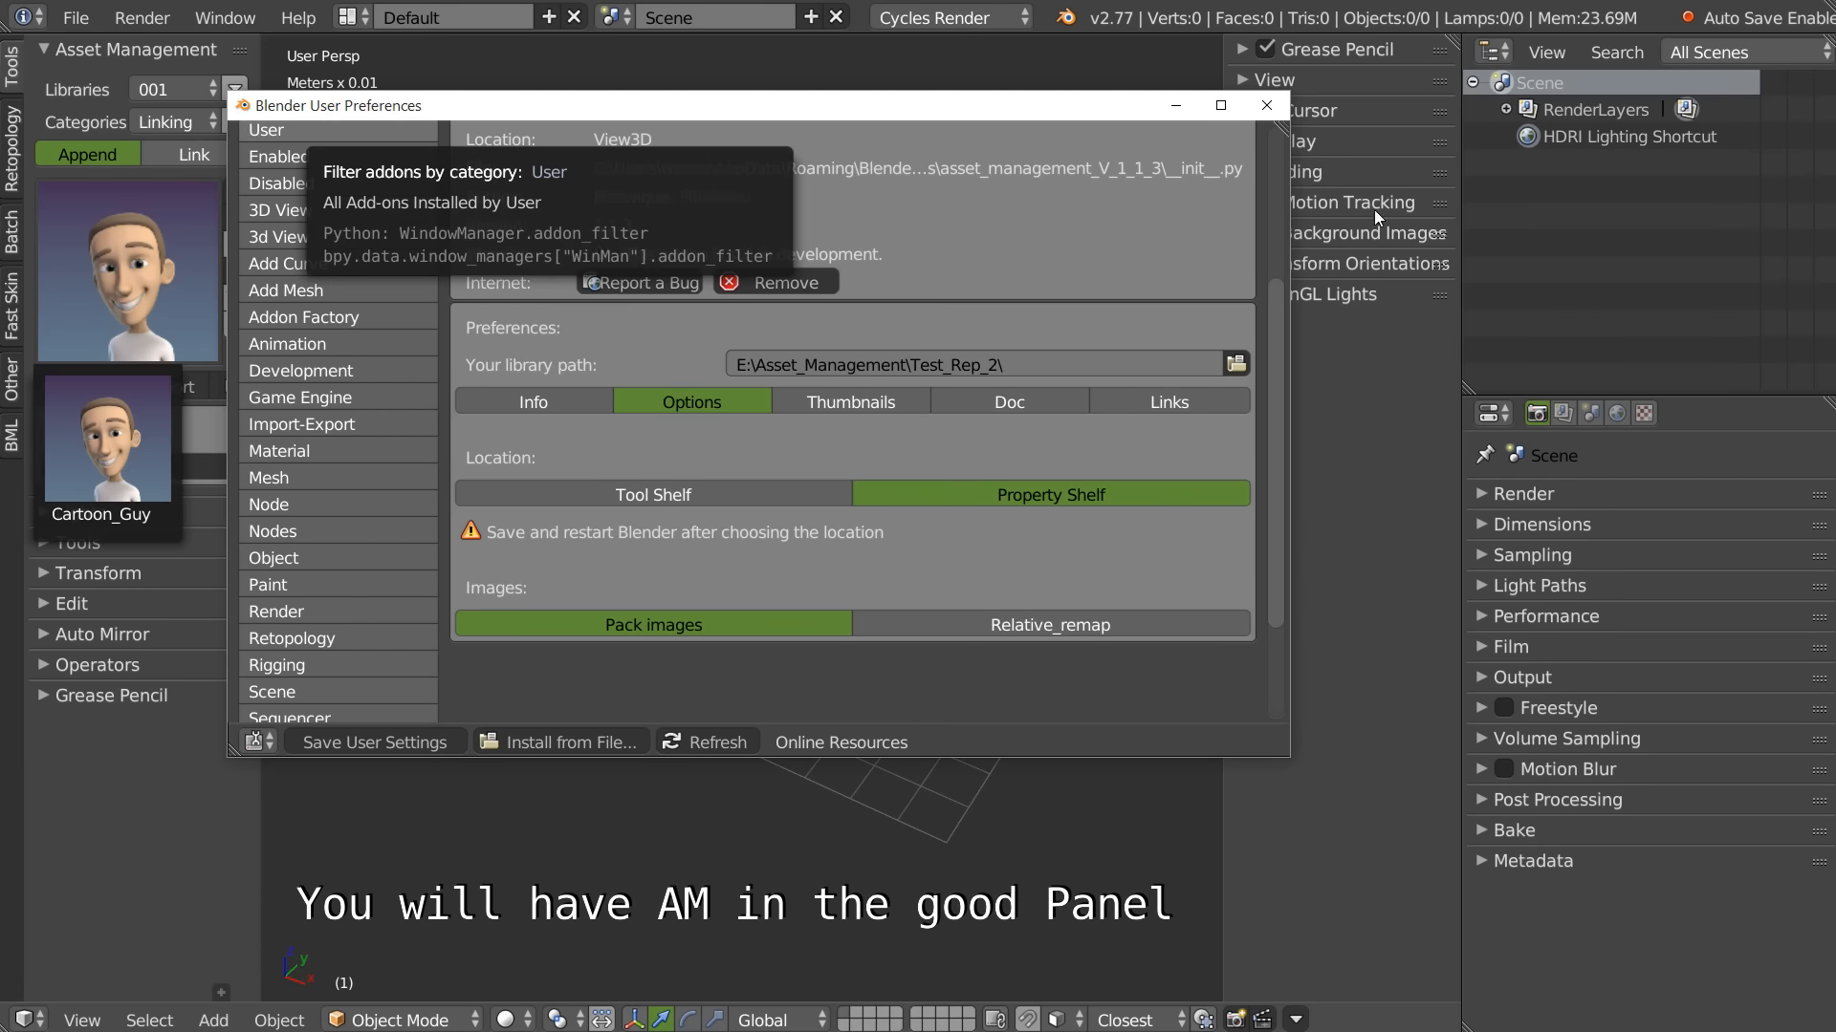
{"action": "left_click", "coordinate": [484, 860]}
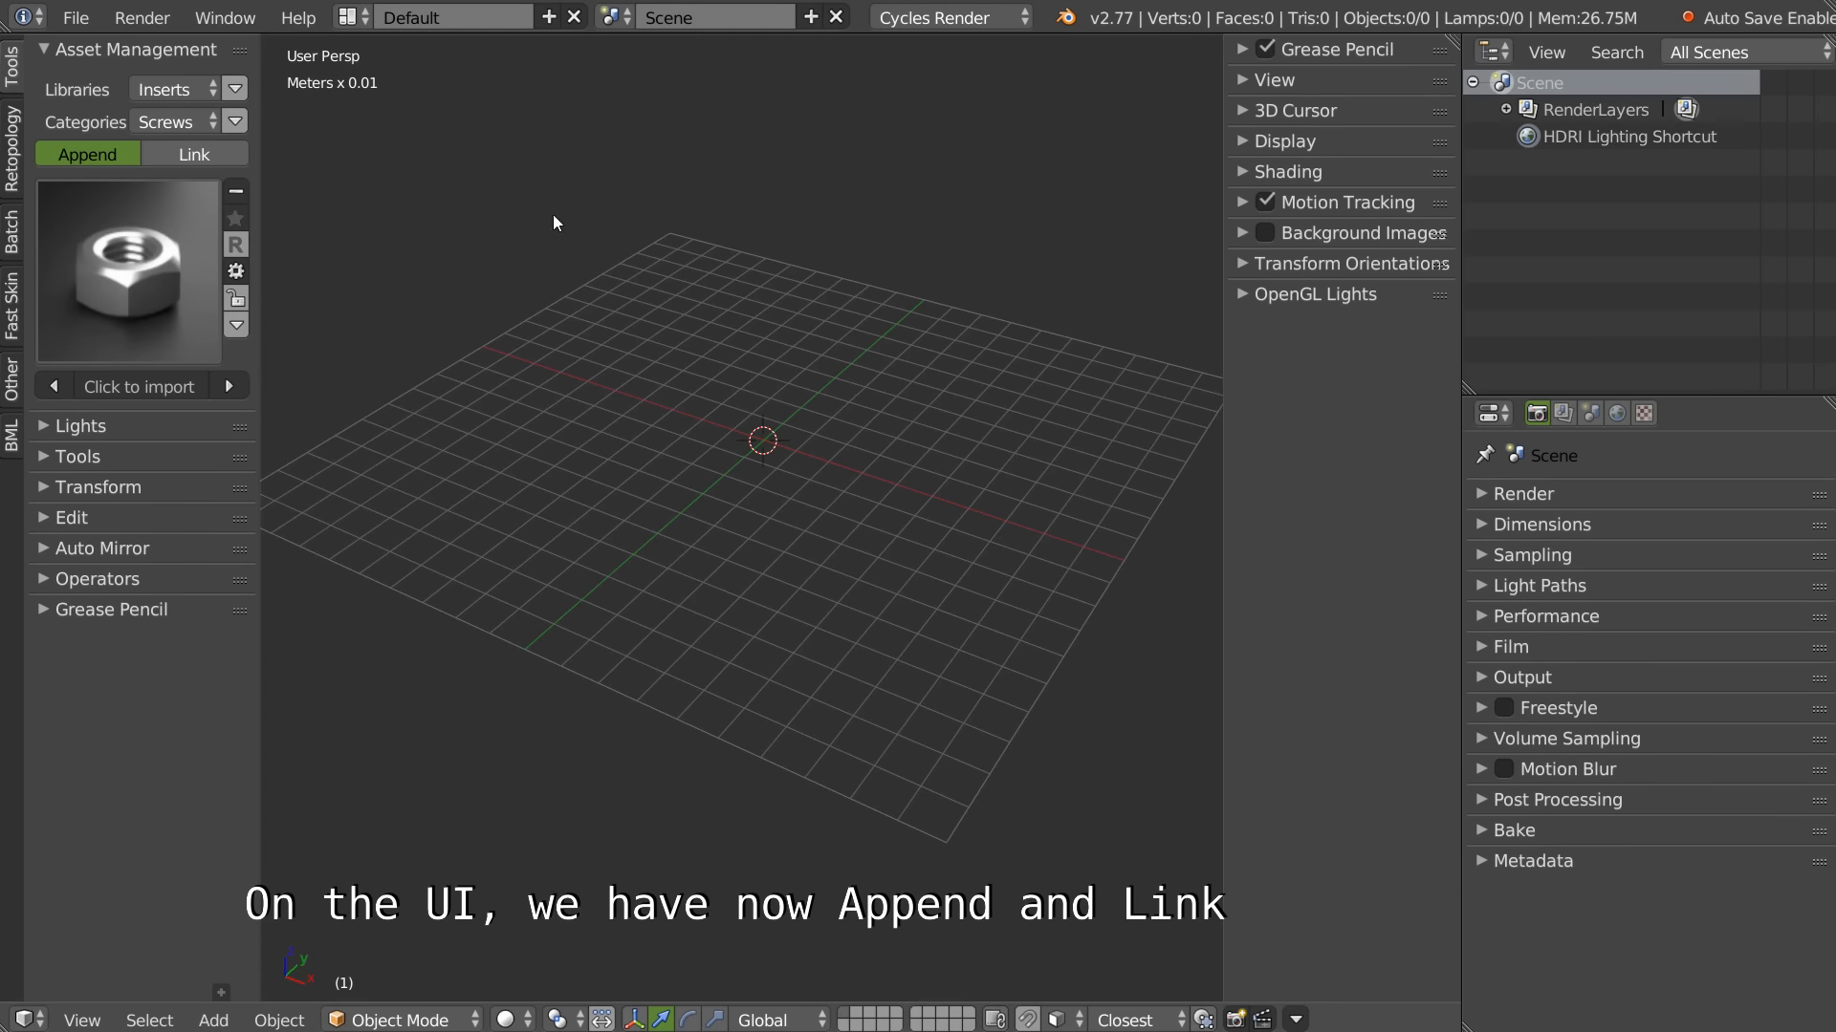
Step: Try the Link import mode and return to Append, and toggle Show Preview's names on and off in the asset properties
{"action": "left_click", "coordinate": [178, 153]}
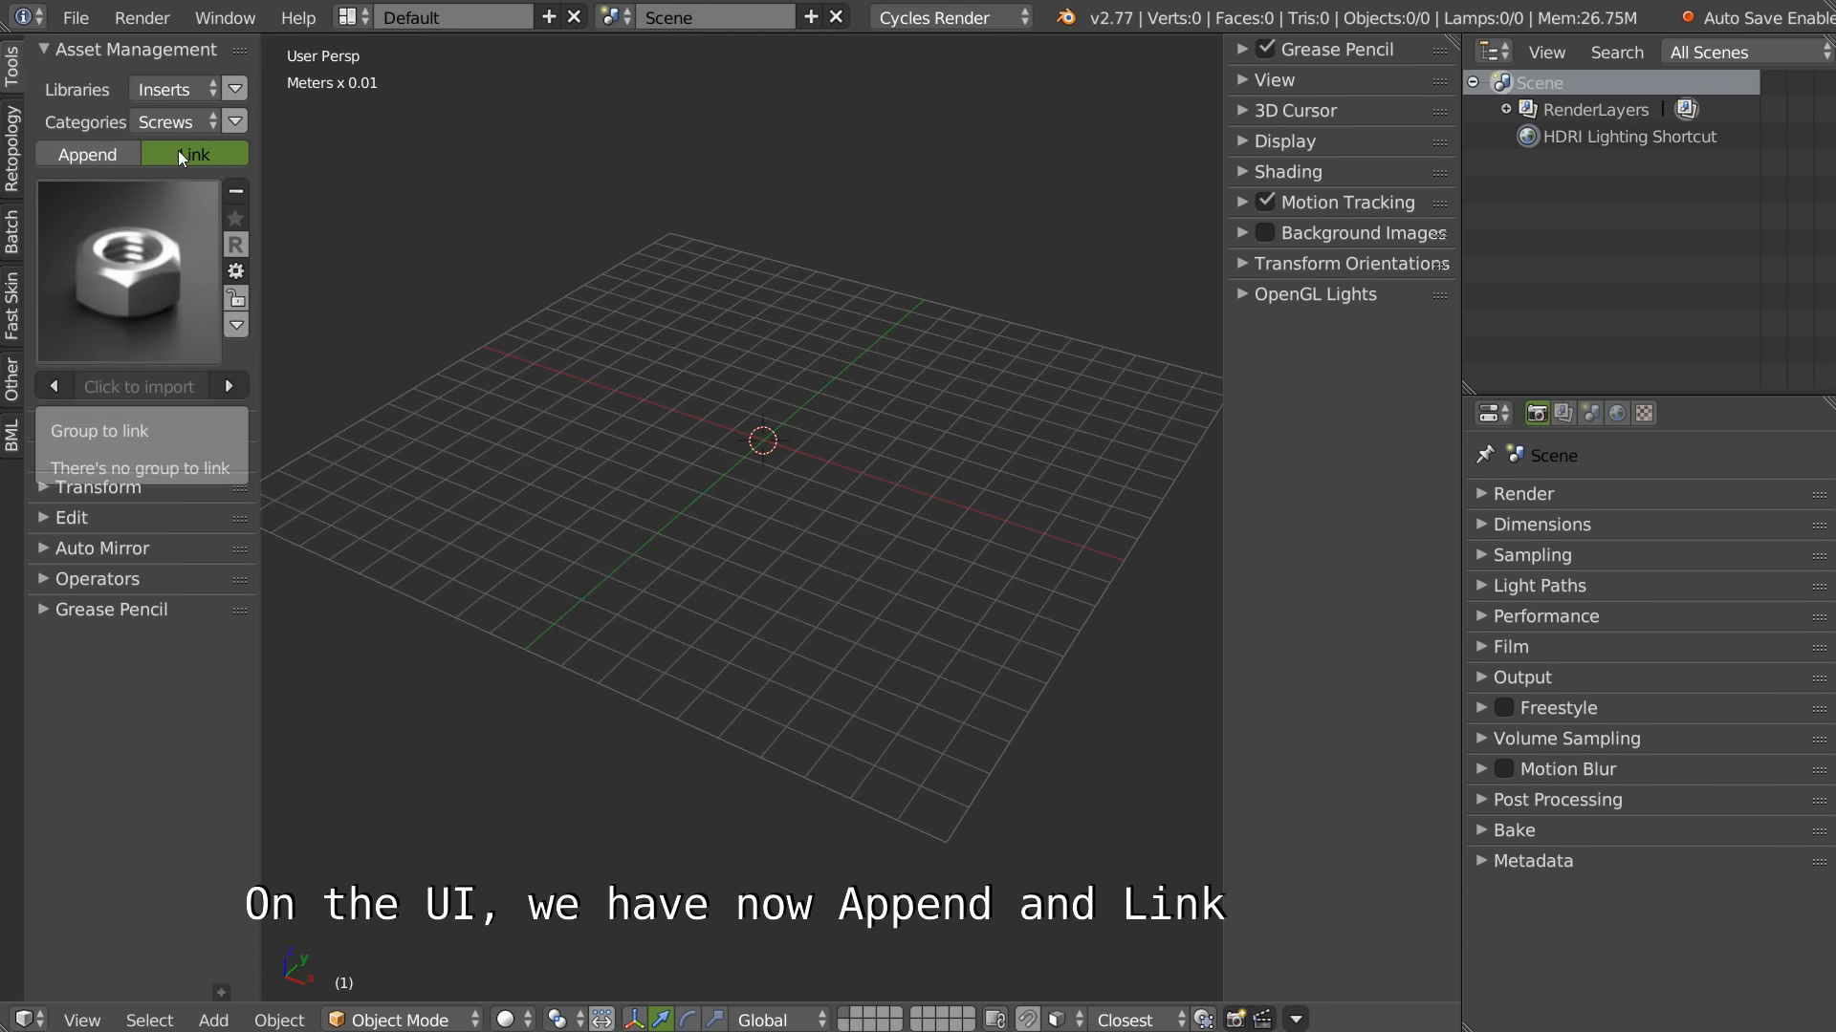
{"action": "left_click", "coordinate": [82, 153]}
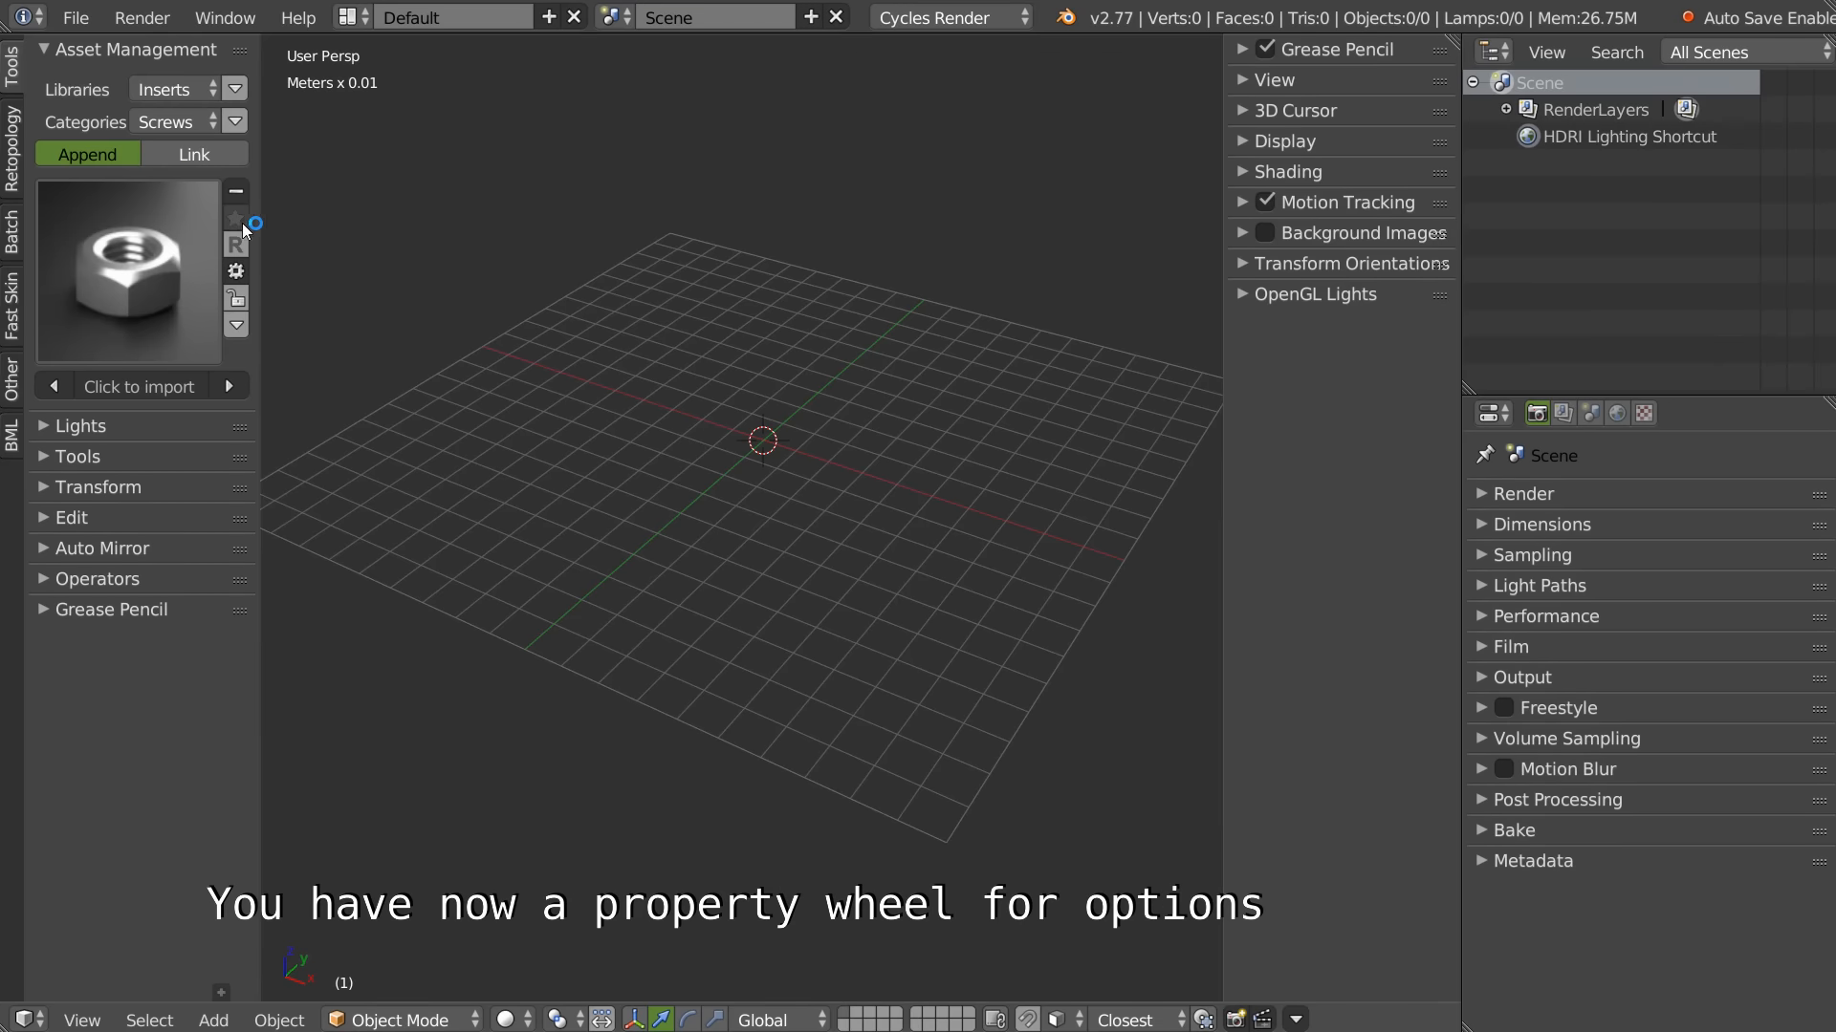
{"action": "left_click", "coordinate": [236, 274]}
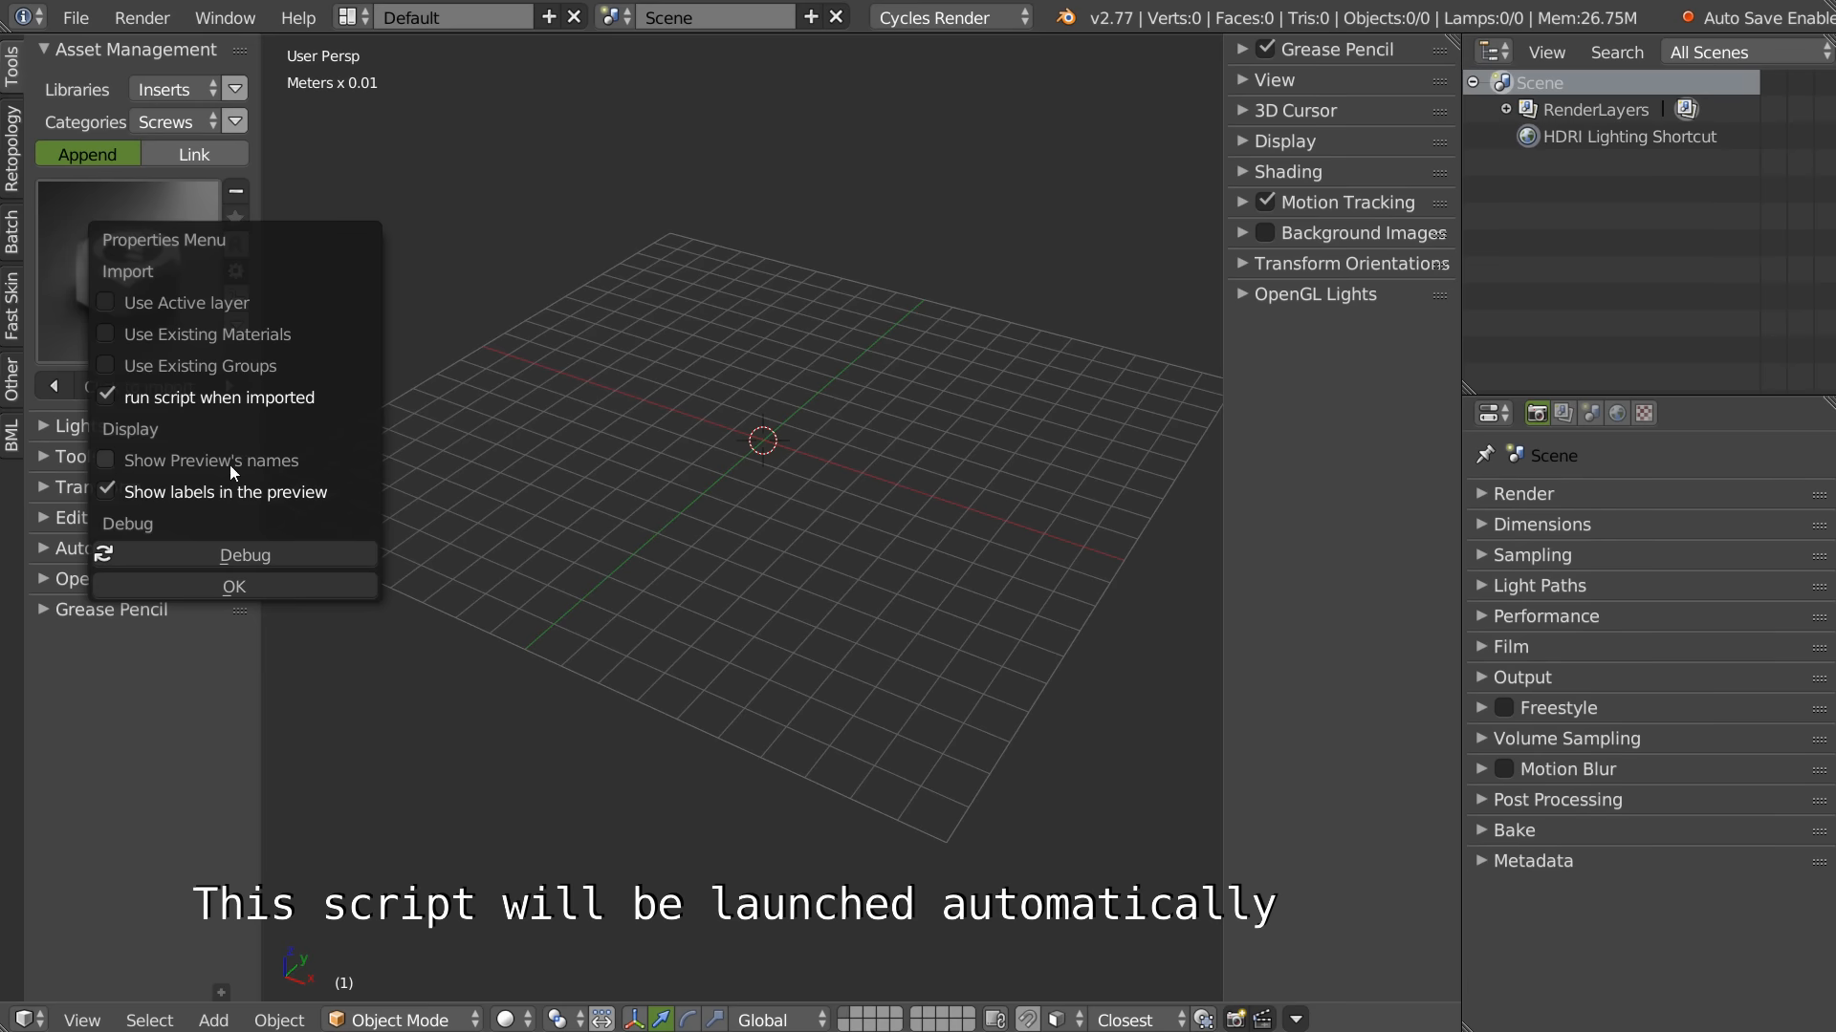
{"action": "left_click", "coordinate": [105, 461]}
{"action": "left_click", "coordinate": [120, 461]}
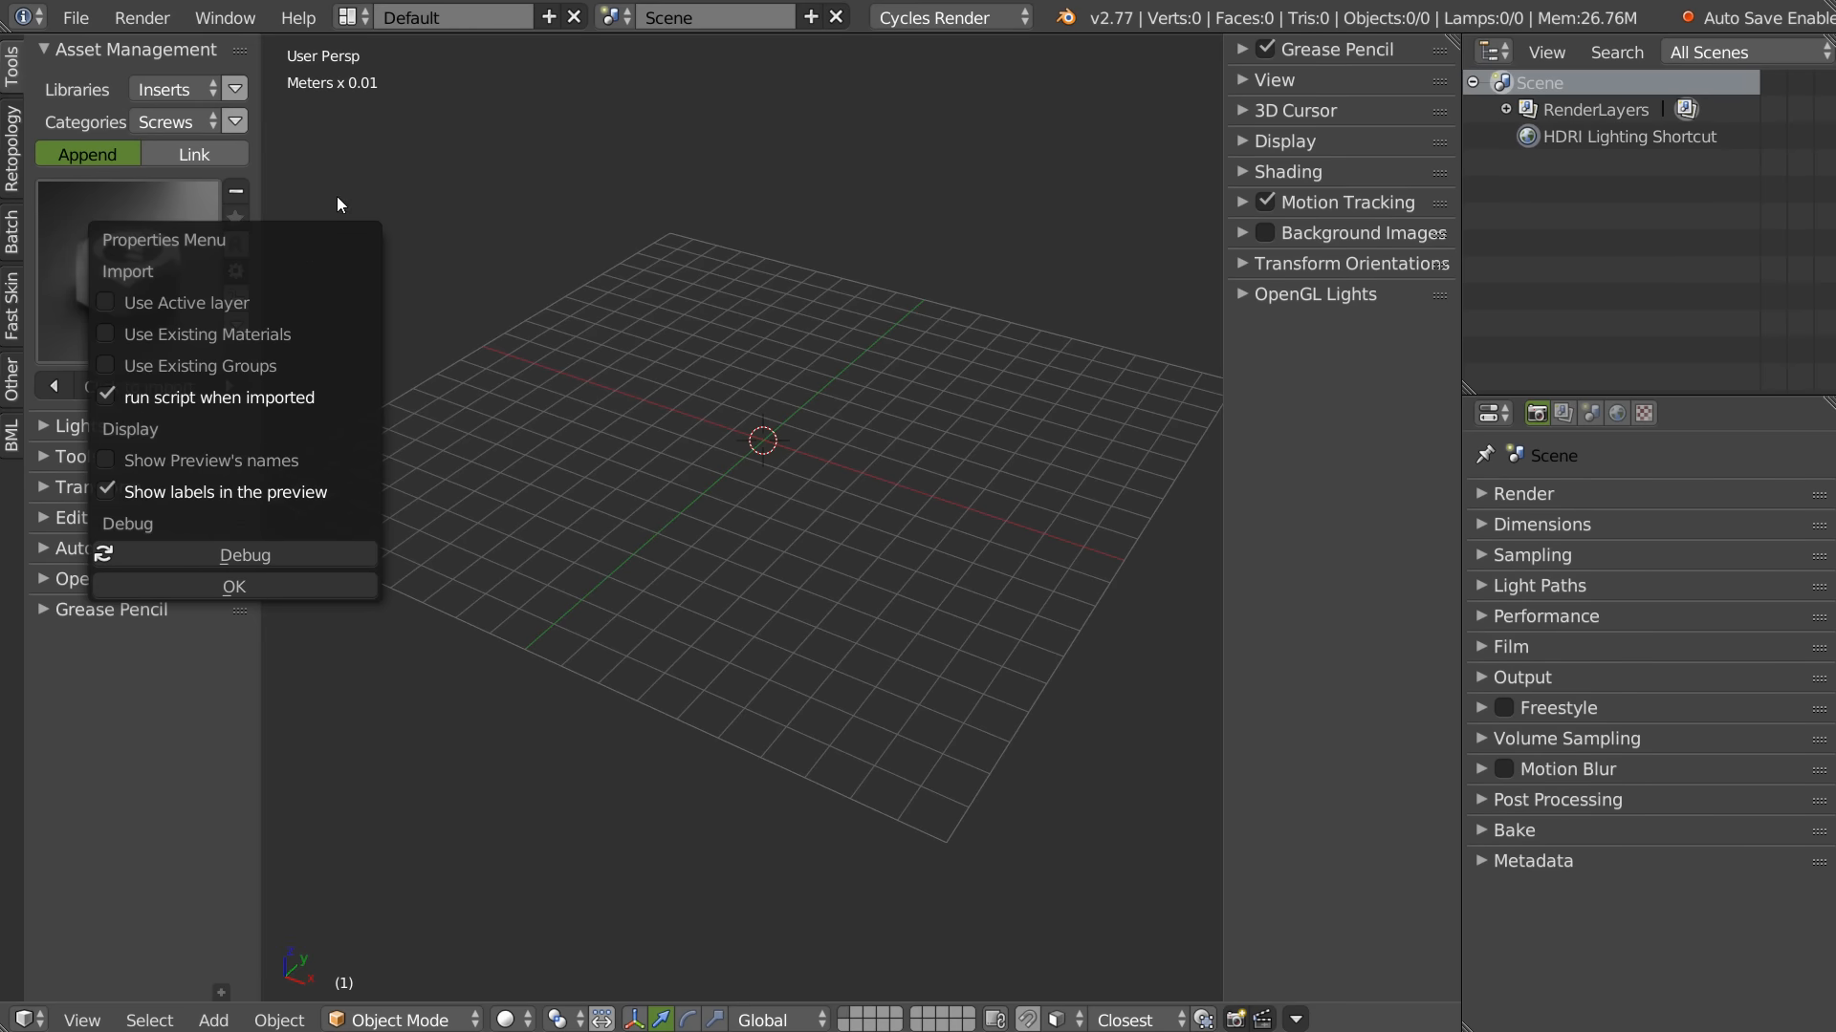
{"action": "left_click", "coordinate": [255, 586]}
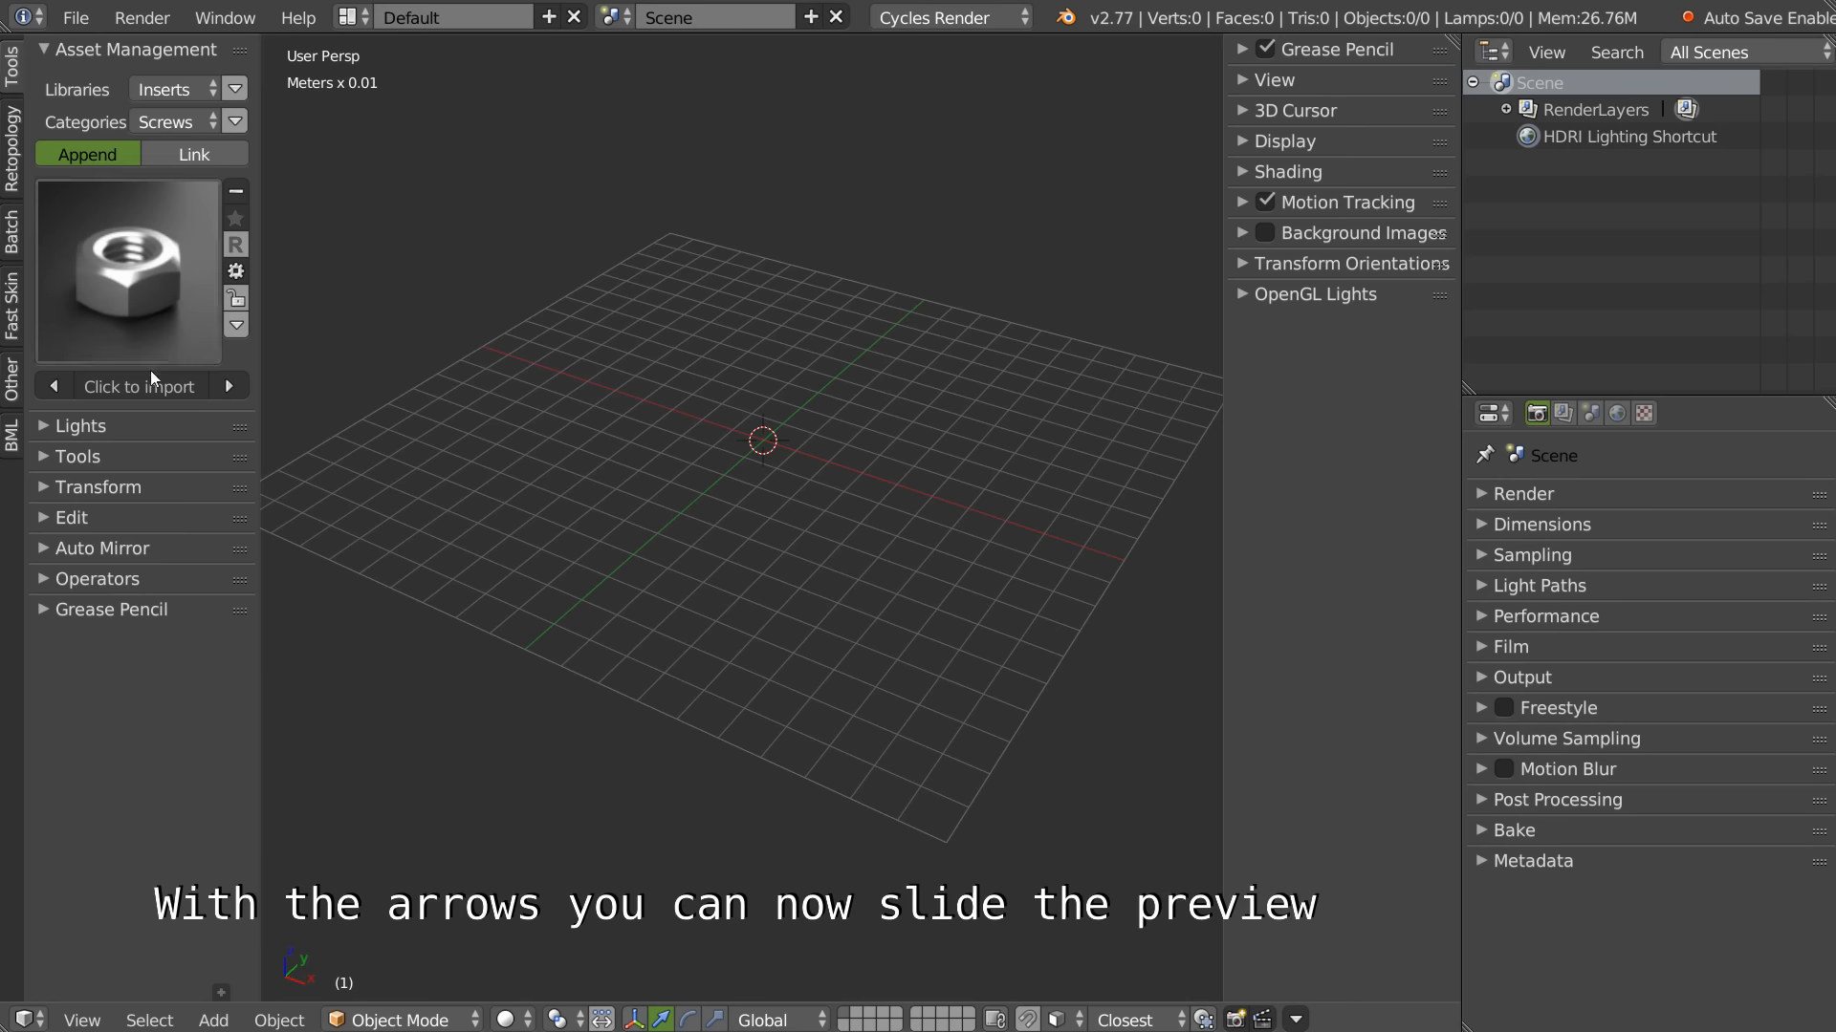
Step: Browse the Inserts screw previews without importing until the triangle-slot screw, and append that screw_Triangle_04 asset to the scene
{"action": "left_click", "coordinate": [230, 385]}
{"action": "left_click", "coordinate": [233, 388]}
{"action": "left_click", "coordinate": [234, 388]}
{"action": "left_click", "coordinate": [54, 385]}
{"action": "left_click", "coordinate": [55, 385]}
{"action": "left_click", "coordinate": [55, 386]}
{"action": "left_click", "coordinate": [54, 386]}
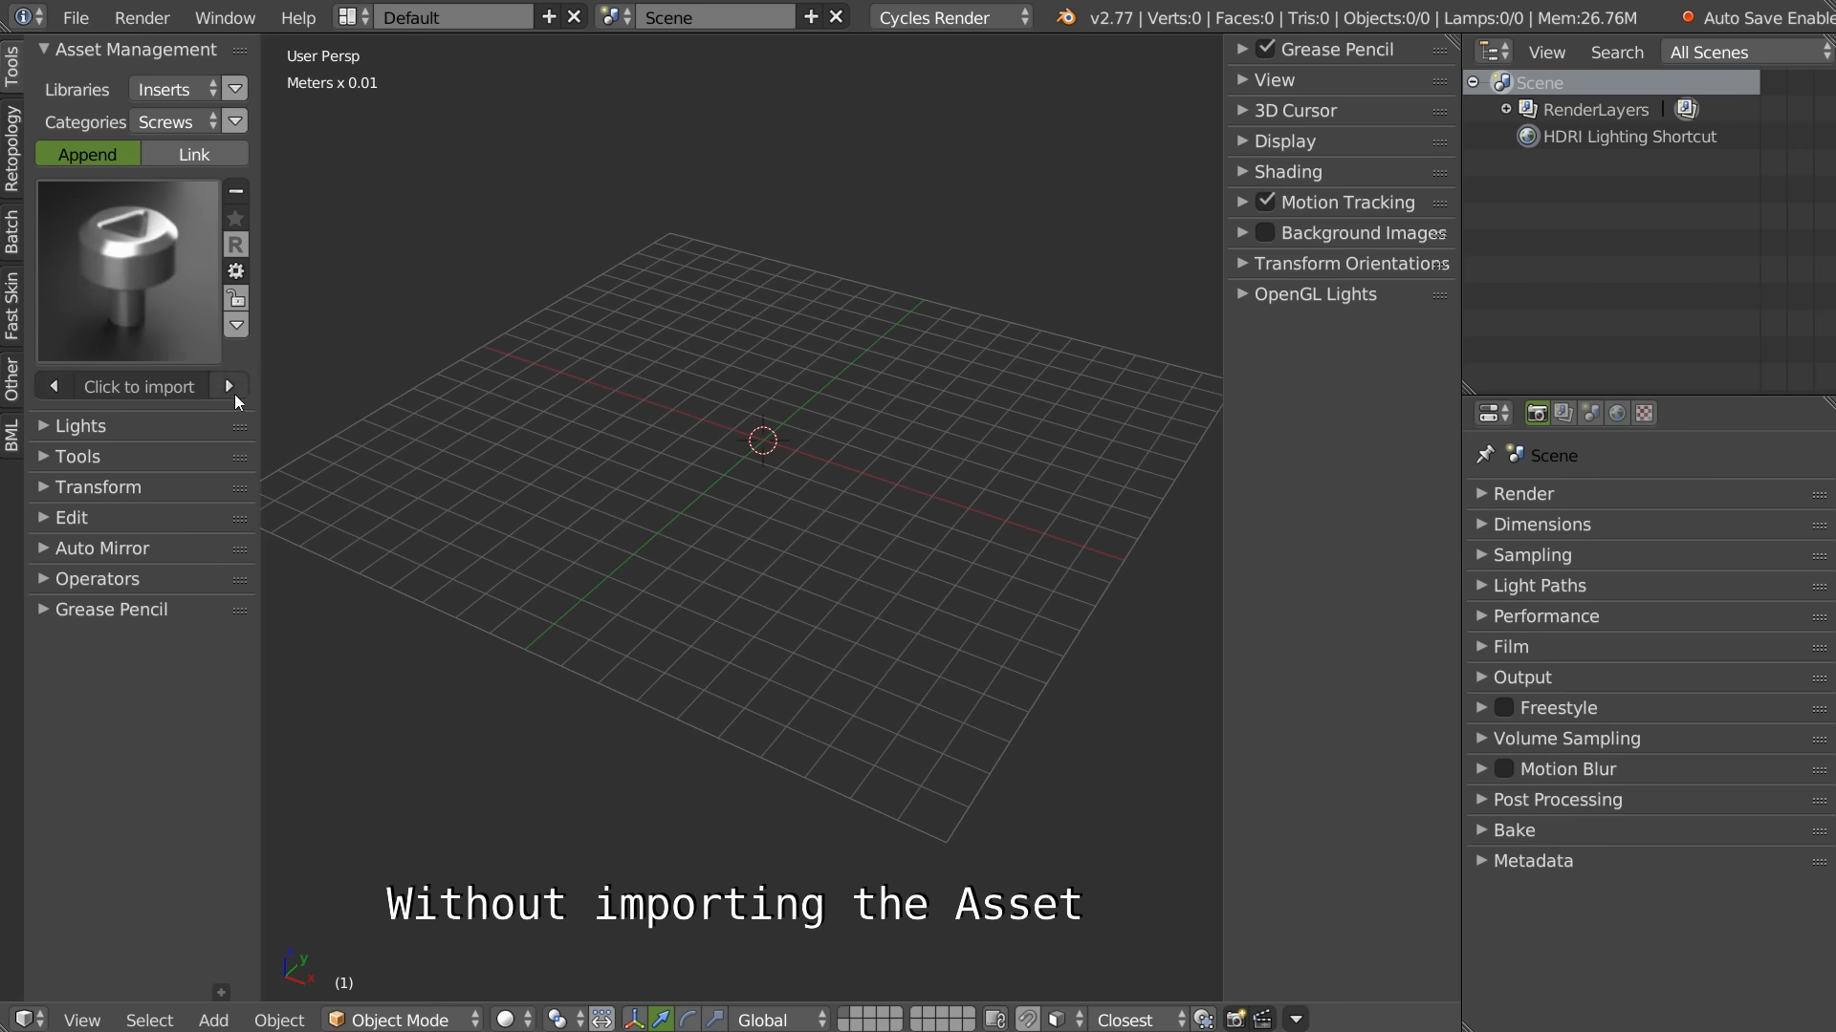
{"action": "left_click", "coordinate": [155, 385]}
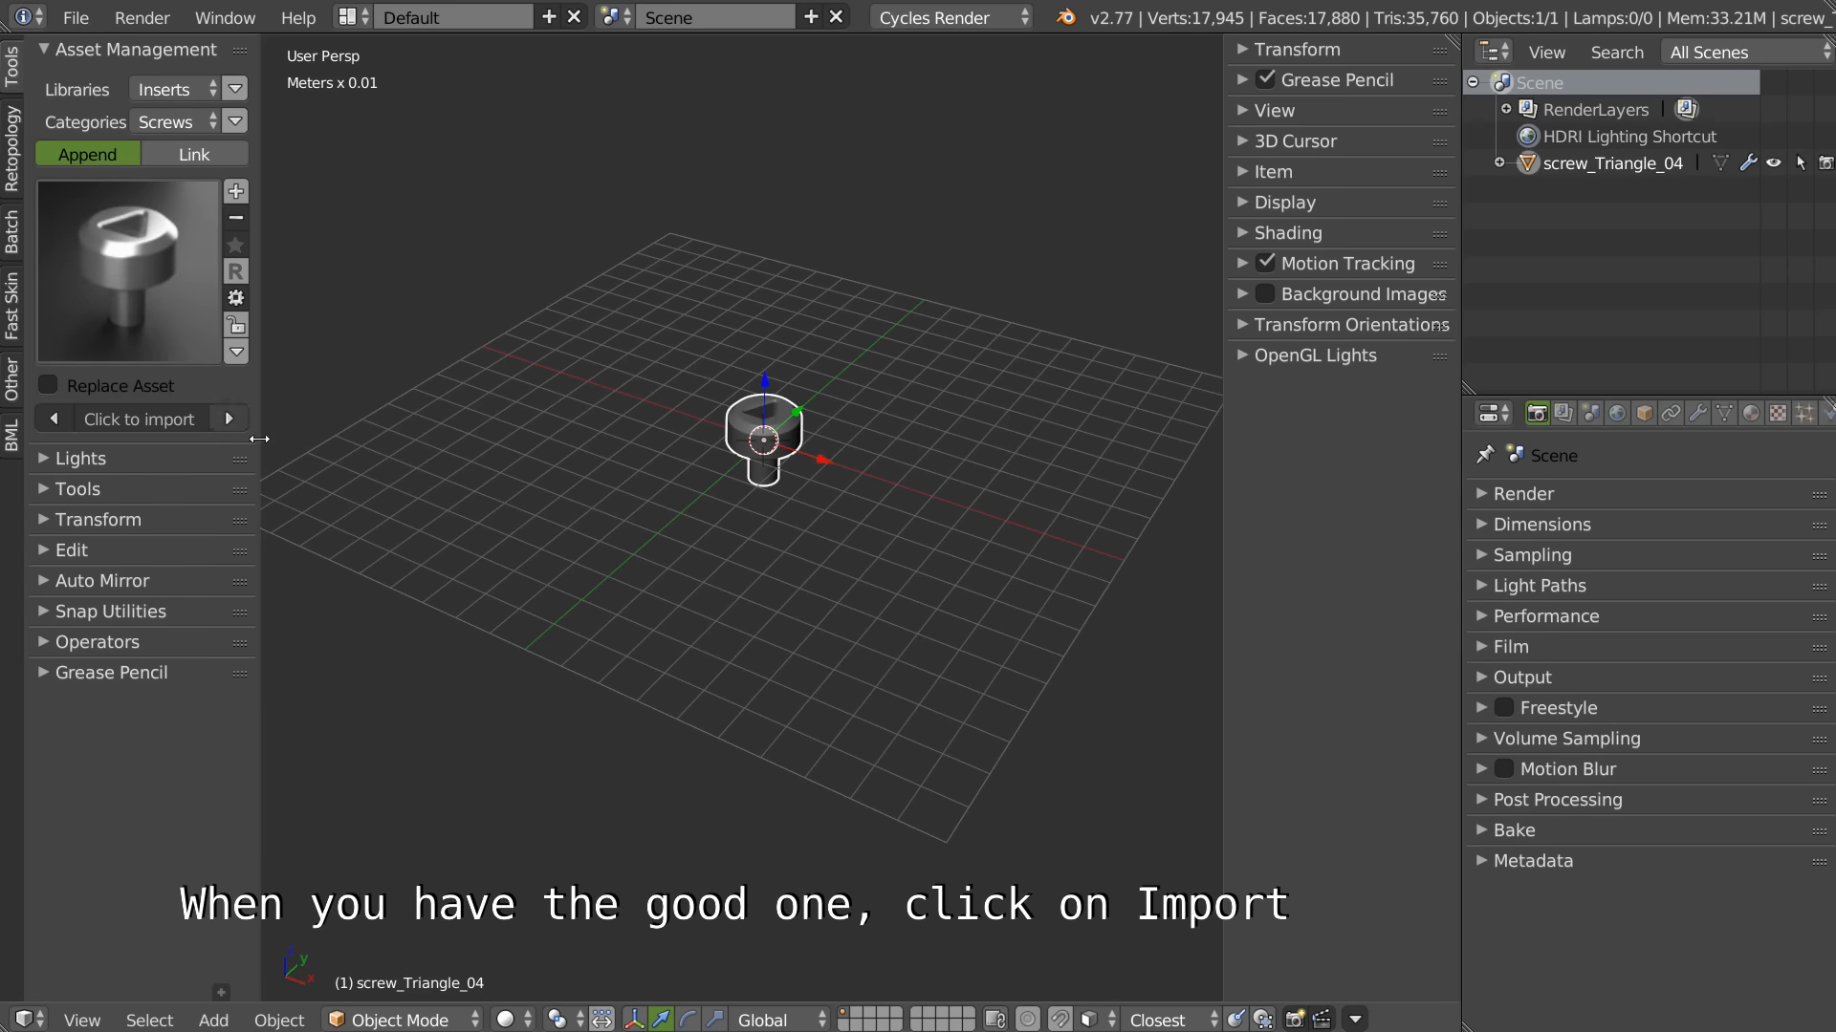
{"action": "scroll", "coordinate": [834, 377], "scroll_direction": "up", "scroll_amount": 4}
{"action": "middle_click_drag", "start_coordinate": [734, 449], "coordinate": [784, 494]}
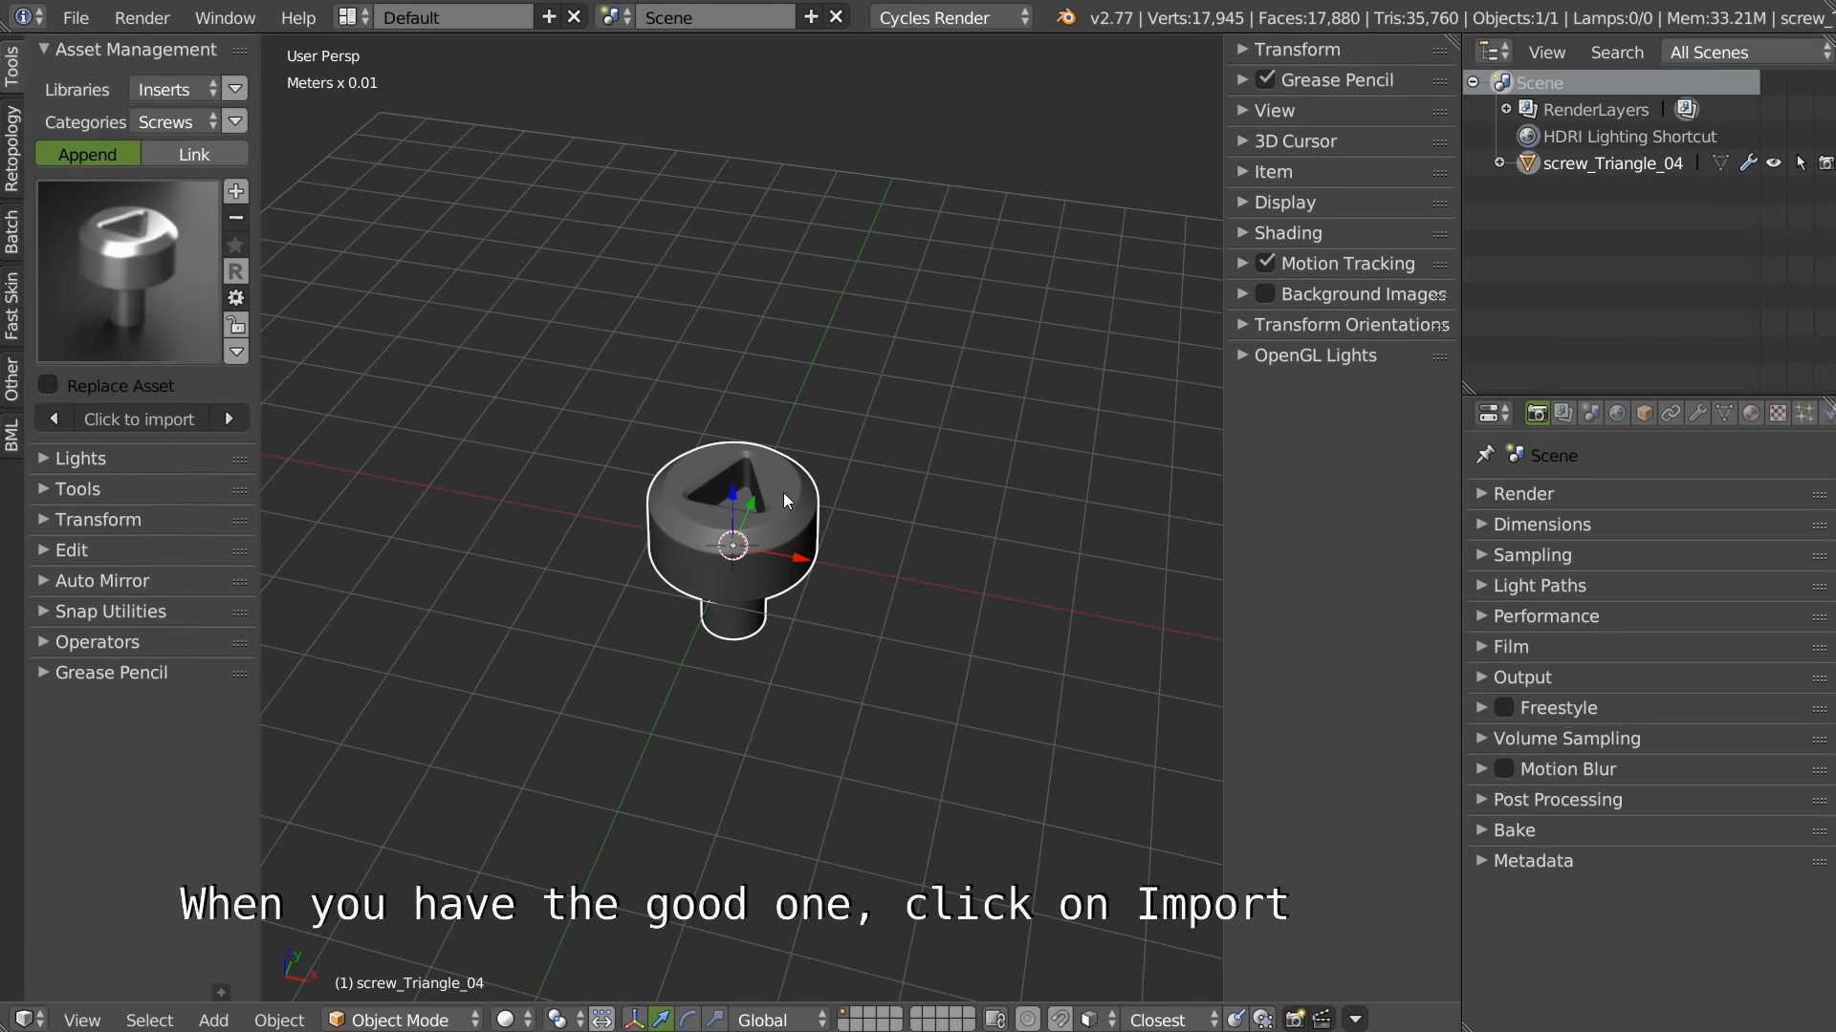
Step: Choose the U-shaped bolt_05 asset, append it to the scene and move it along the X axis beside the triangle screw
{"action": "left_click", "coordinate": [231, 422]}
{"action": "left_click", "coordinate": [232, 416]}
{"action": "middle_click_drag", "start_coordinate": [508, 458], "coordinate": [611, 406], "text": "shift"}
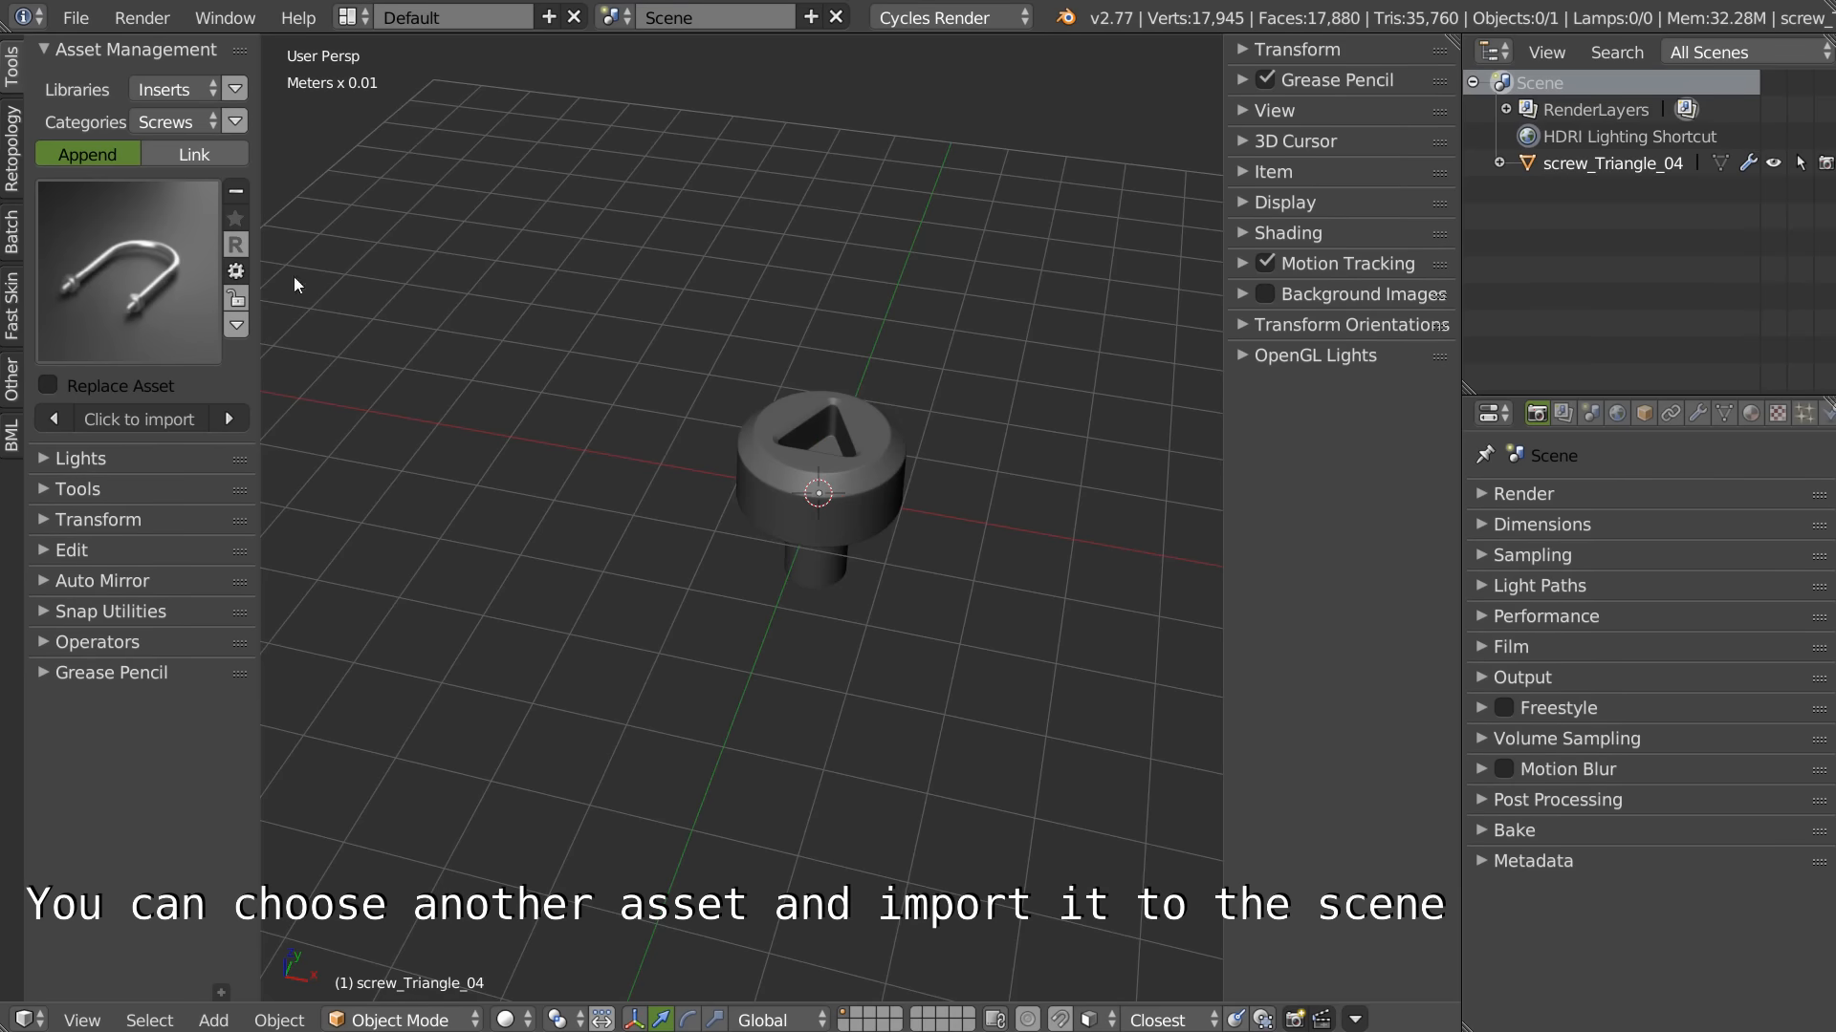
{"action": "left_click", "coordinate": [139, 419]}
{"action": "scroll", "coordinate": [914, 503], "scroll_direction": "down", "scroll_amount": 2}
{"action": "left_click_drag", "start_coordinate": [869, 512], "coordinate": [606, 459]}
{"action": "scroll", "coordinate": [757, 455], "scroll_direction": "down", "scroll_amount": 2}
{"action": "middle_click_drag", "start_coordinate": [757, 455], "coordinate": [485, 401]}
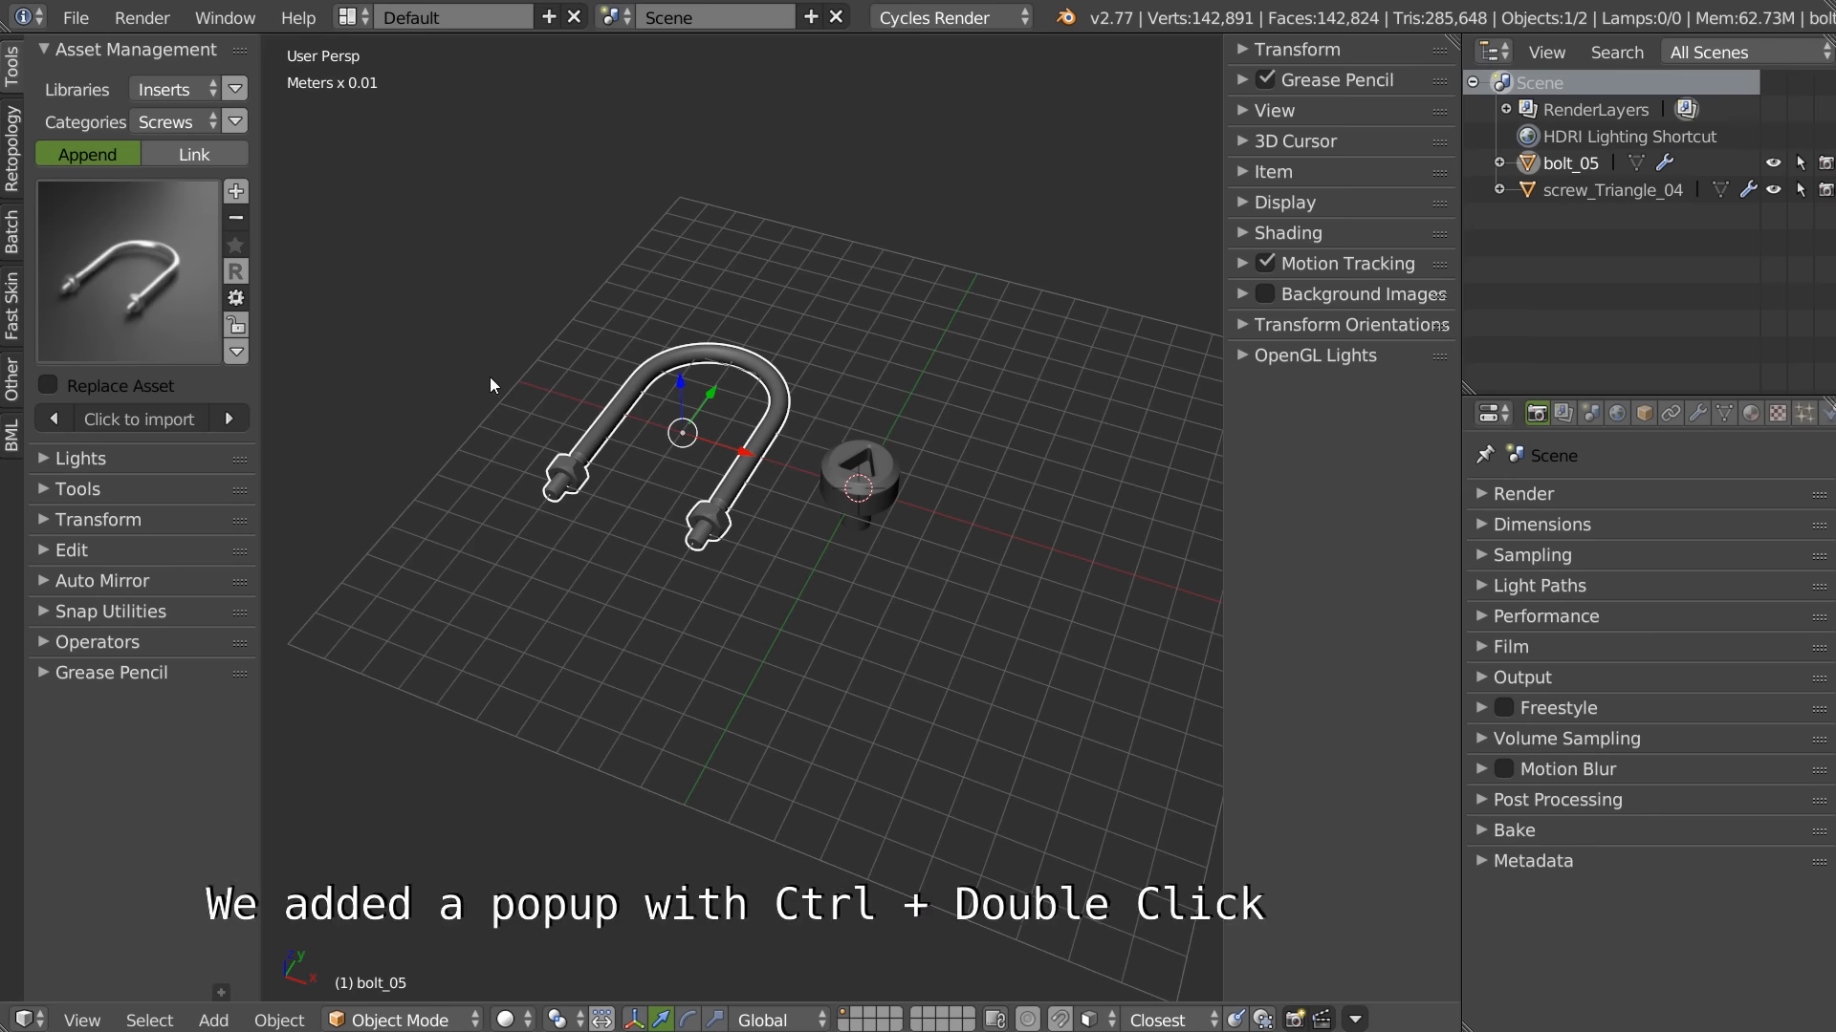
Step: Open the asset preview popup in the 3D view, browse the bolt previews and switch the category to DS2
{"action": "double_click", "coordinate": [467, 367], "text": "ctrl"}
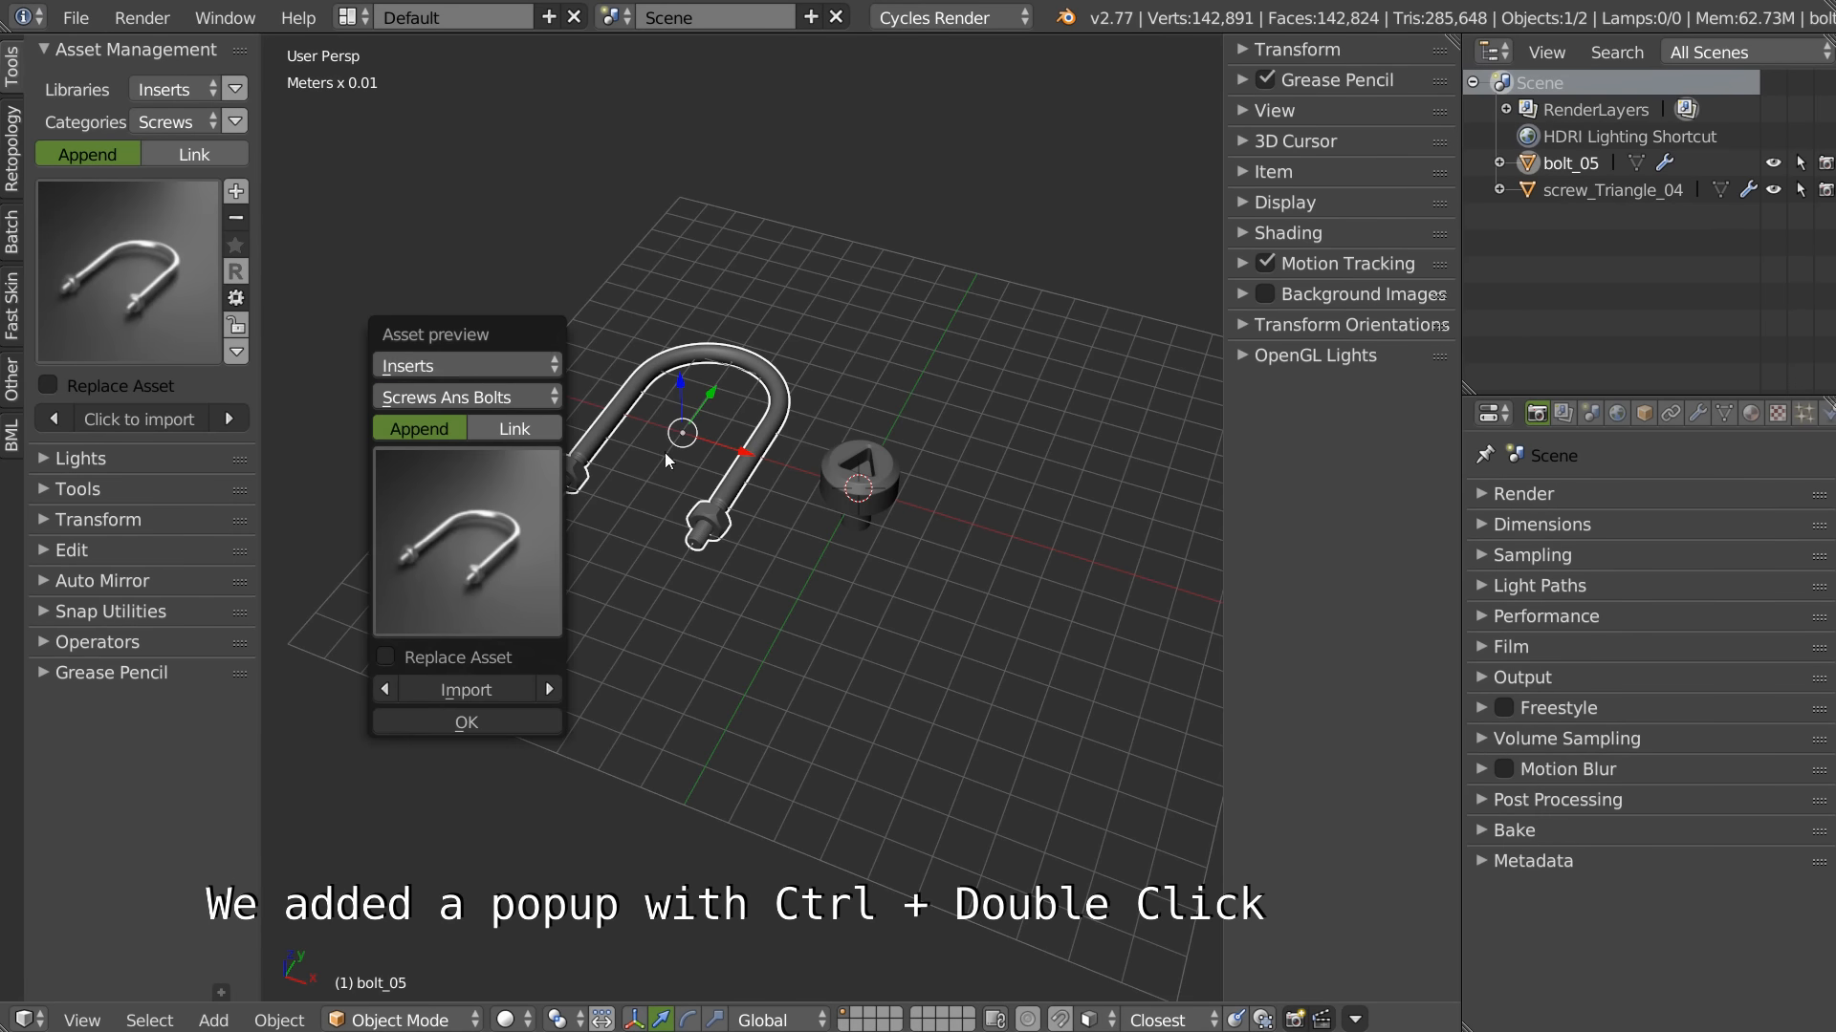
{"action": "left_click", "coordinate": [550, 688]}
{"action": "left_click", "coordinate": [550, 688]}
{"action": "left_click", "coordinate": [510, 397]}
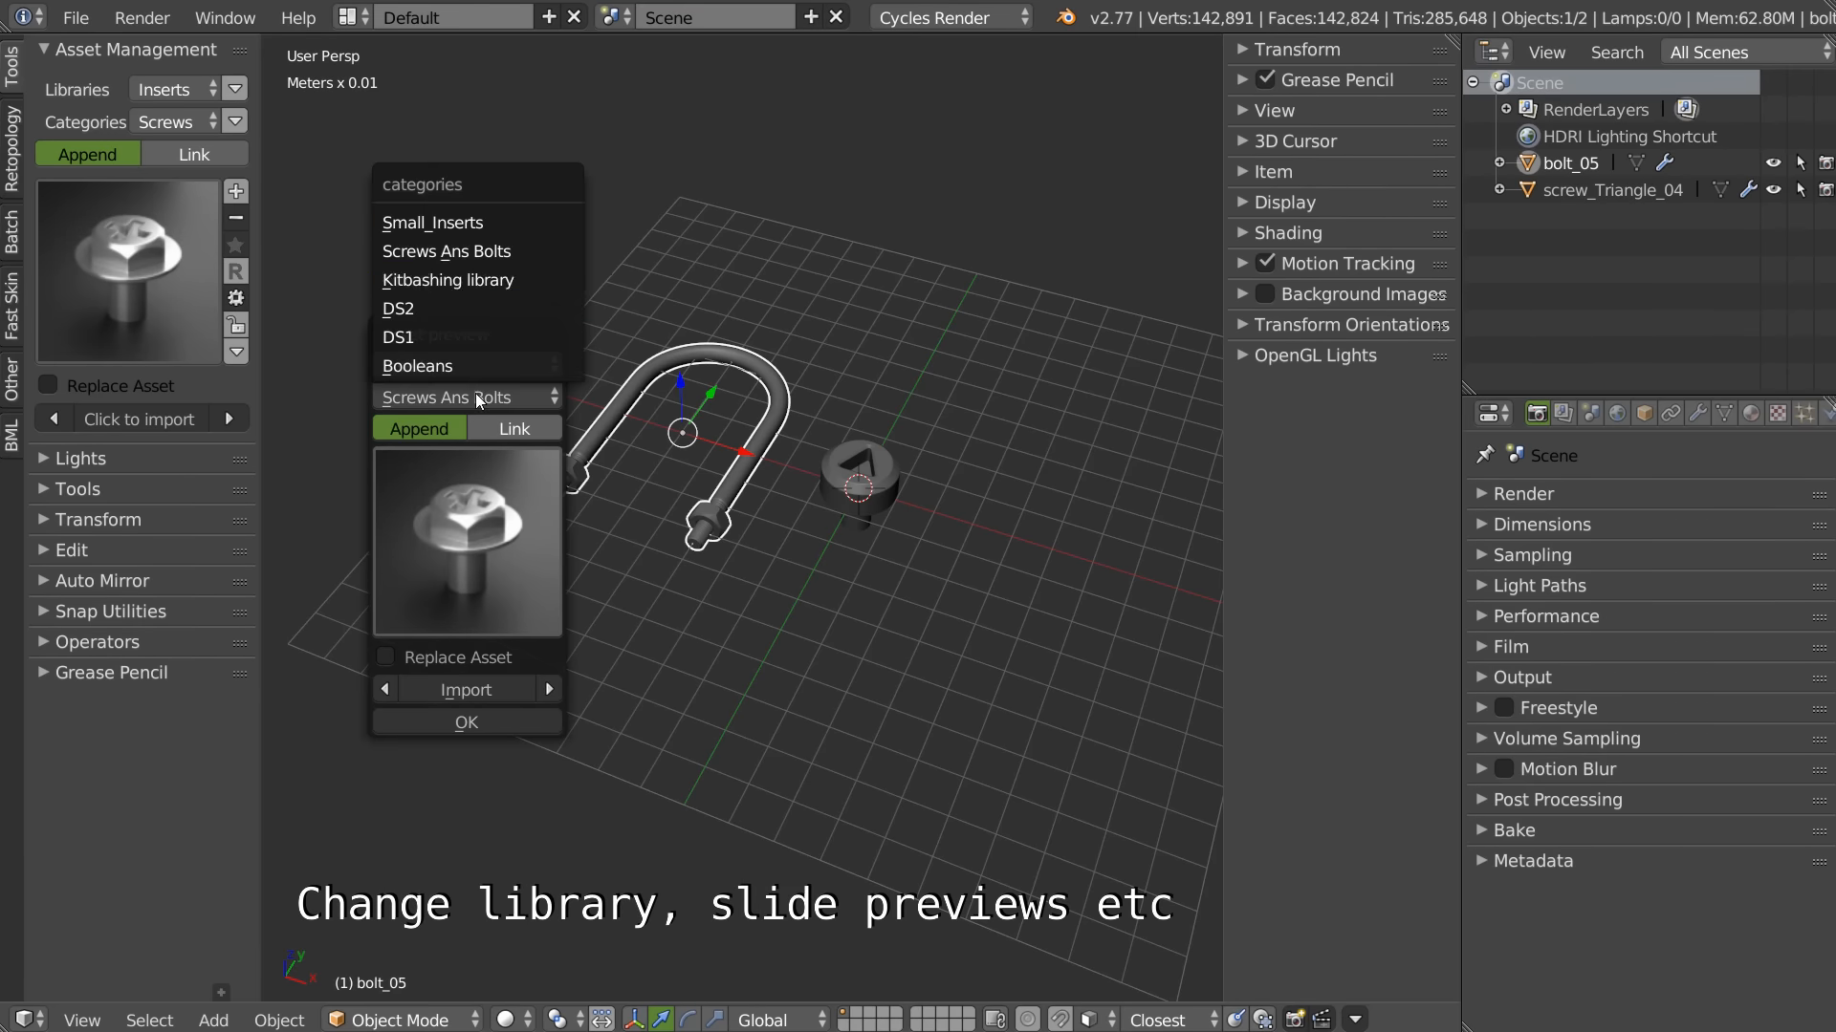
{"action": "left_click", "coordinate": [415, 316]}
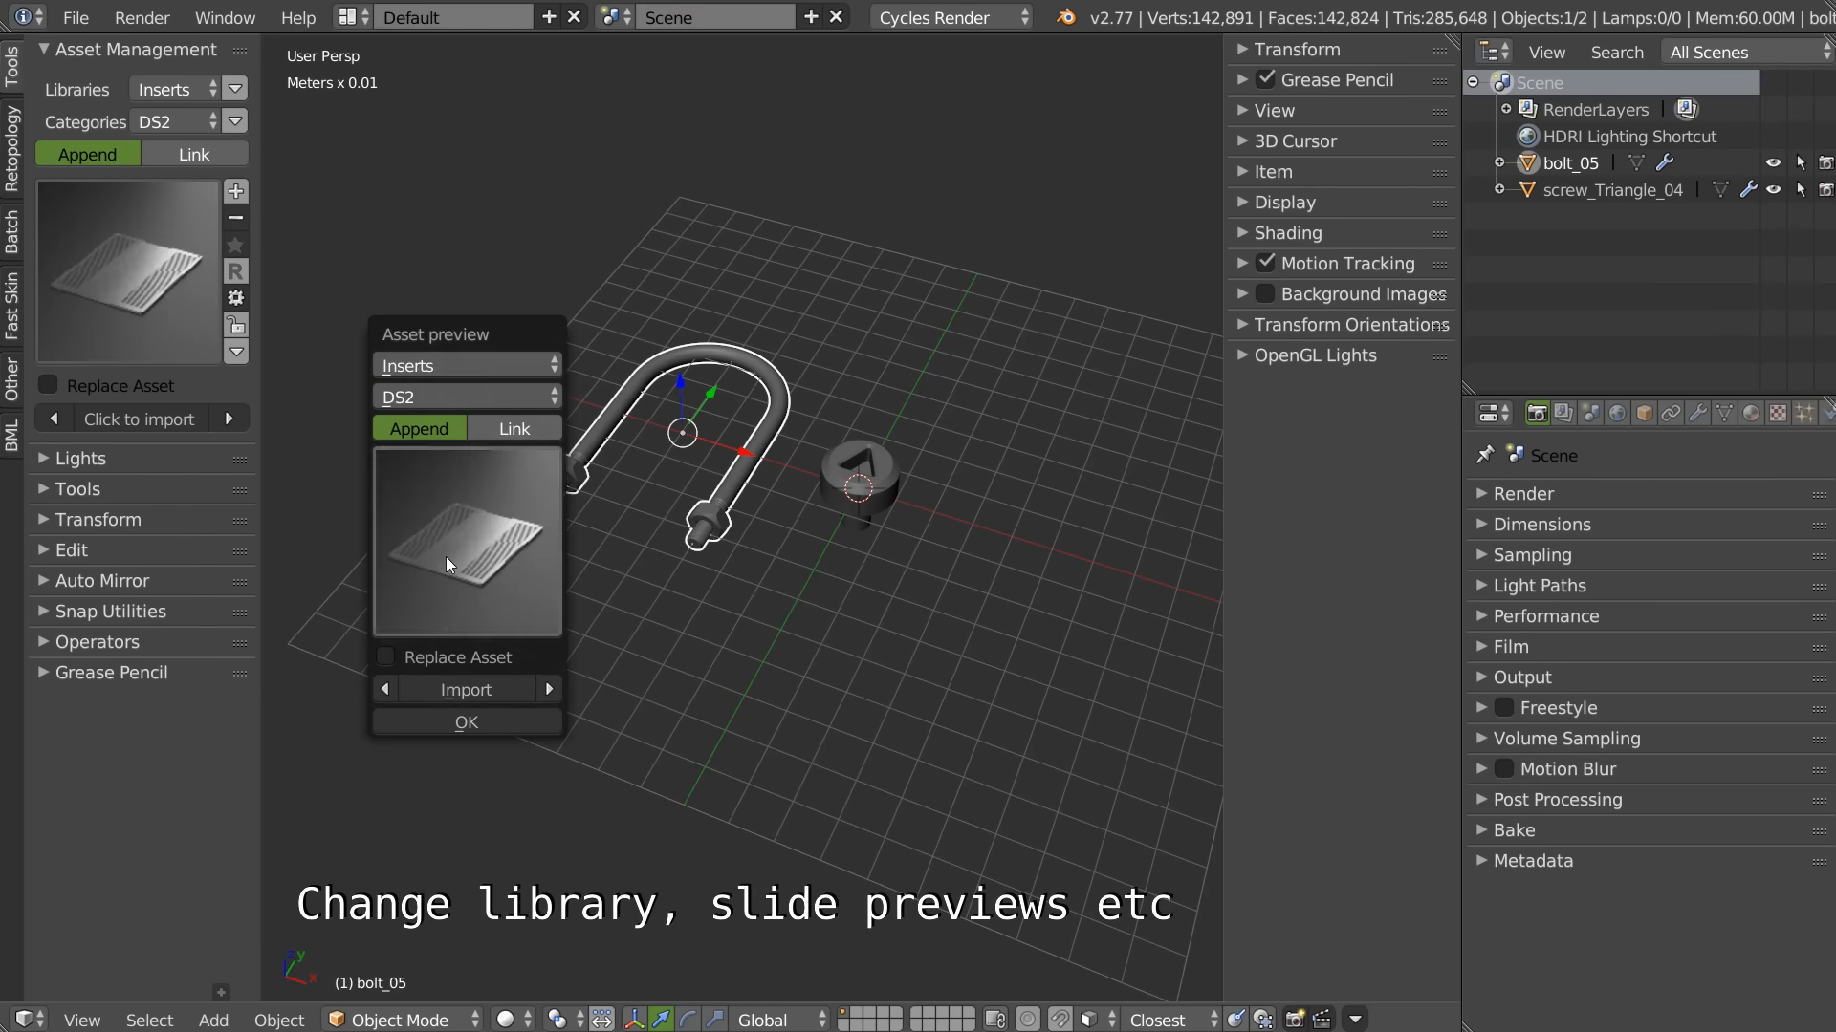
Step: Look over the DS2 asset gallery, choose the AP_eleshaft asset, append it to the scene and dismiss the asset preview popup
{"action": "left_click", "coordinate": [447, 552]}
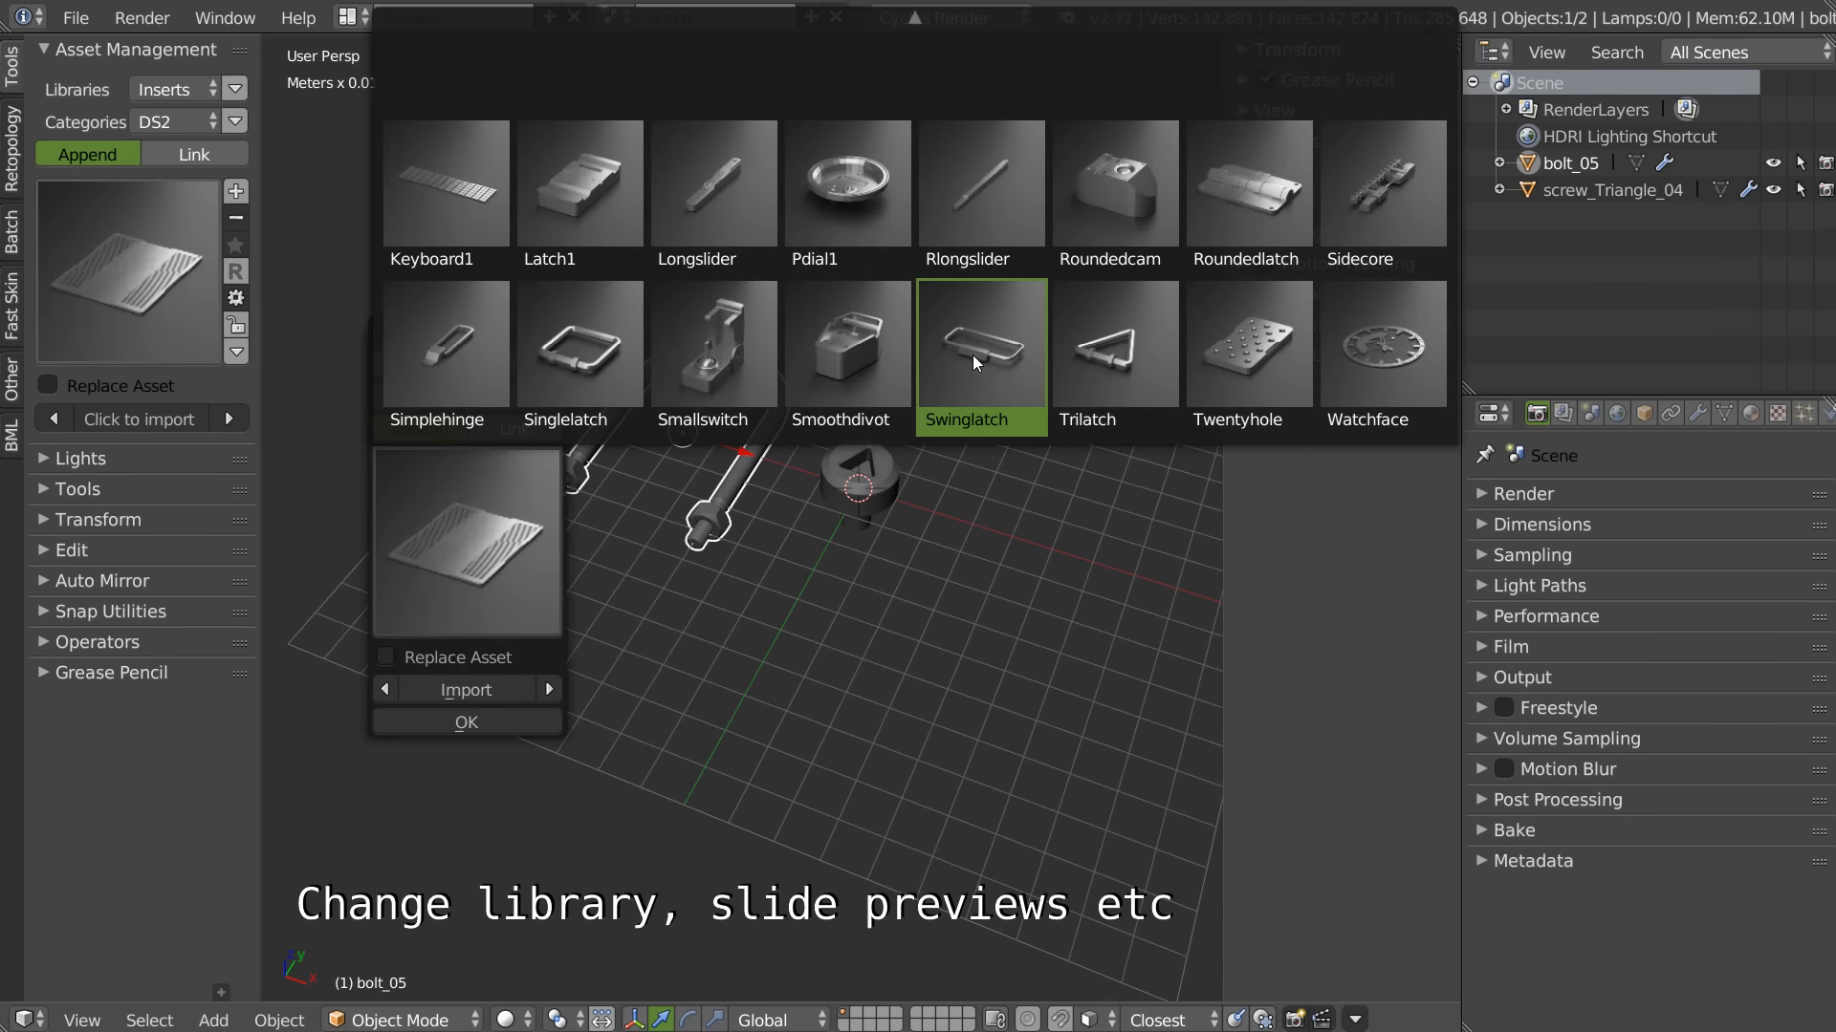
{"action": "left_click", "coordinate": [553, 686]}
{"action": "left_click", "coordinate": [552, 688]}
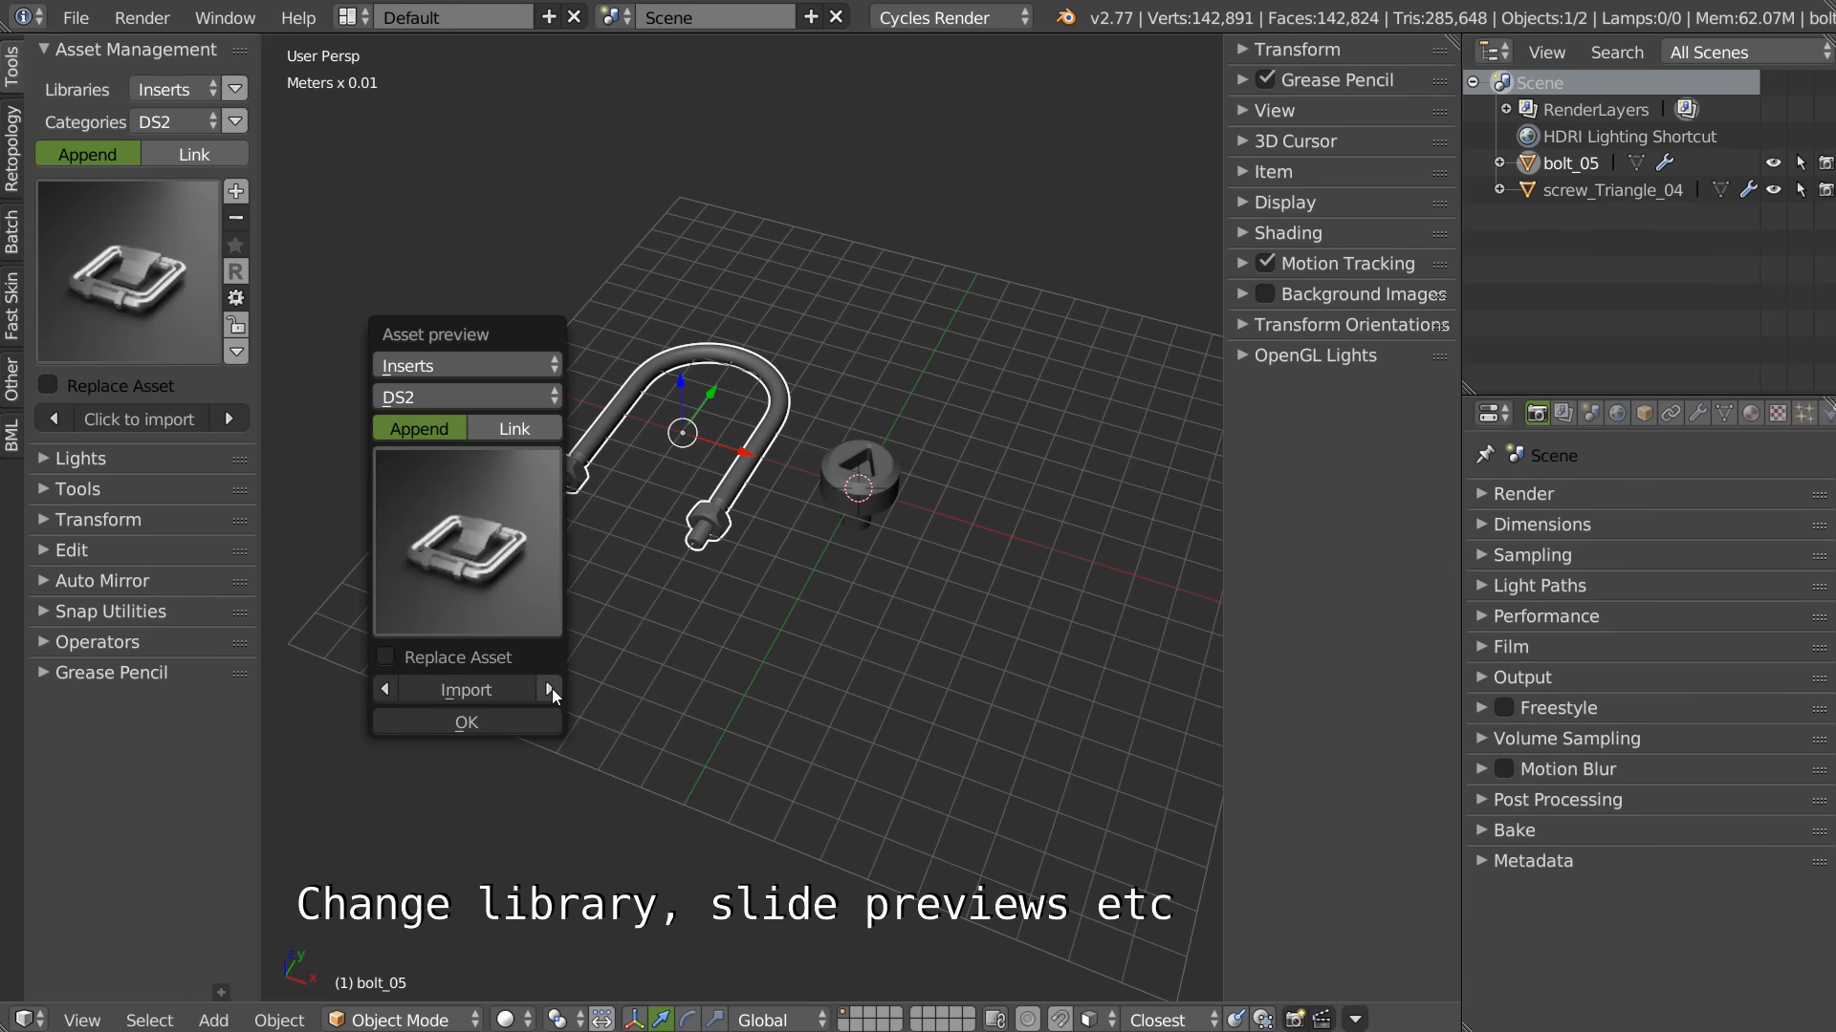
{"action": "left_click", "coordinate": [554, 688]}
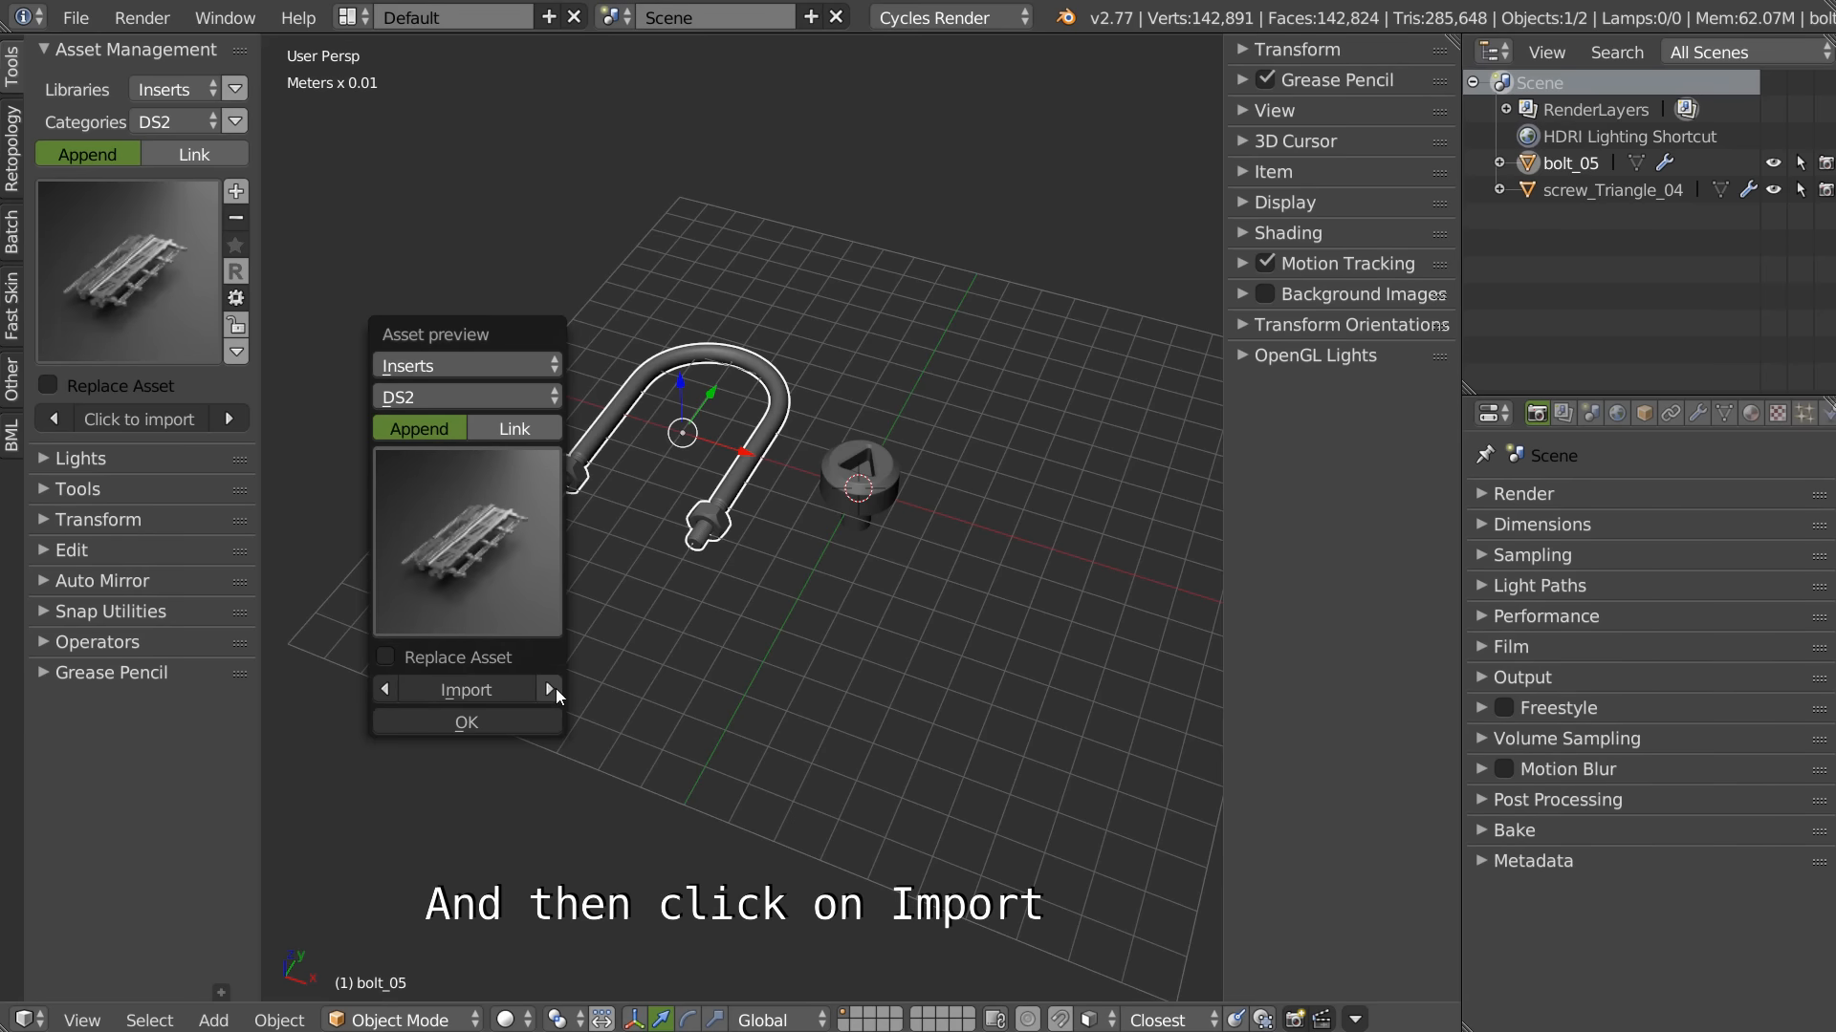
{"action": "left_click", "coordinate": [469, 690]}
{"action": "left_click", "coordinate": [709, 411]}
{"action": "middle_click_drag", "start_coordinate": [709, 409], "coordinate": [835, 474]}
{"action": "scroll", "coordinate": [715, 413], "scroll_direction": "up", "scroll_amount": 2}
Step: Reopen the asset preview popup, switch the category to Screws Ans Bolts and append the flanged hex bolt screw_bolt_05
{"action": "key", "text": "ctrl+alt+shift+a"}
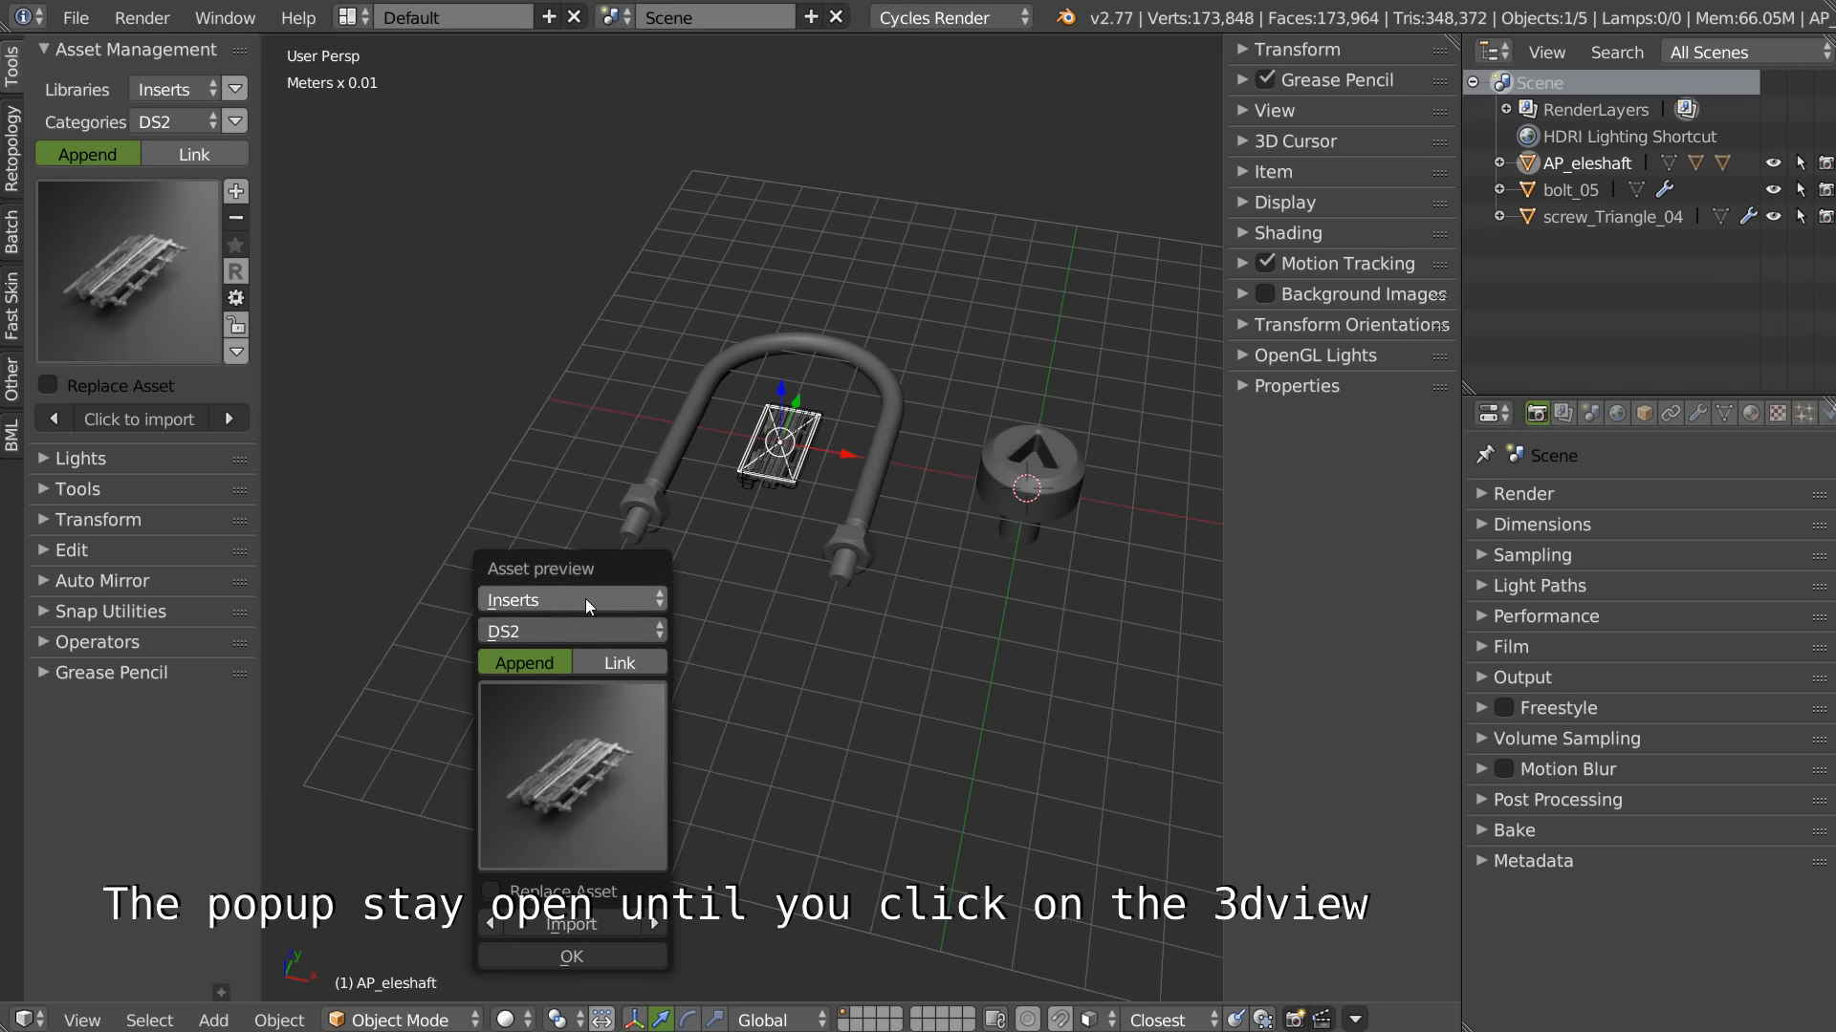
{"action": "left_click", "coordinate": [555, 635]}
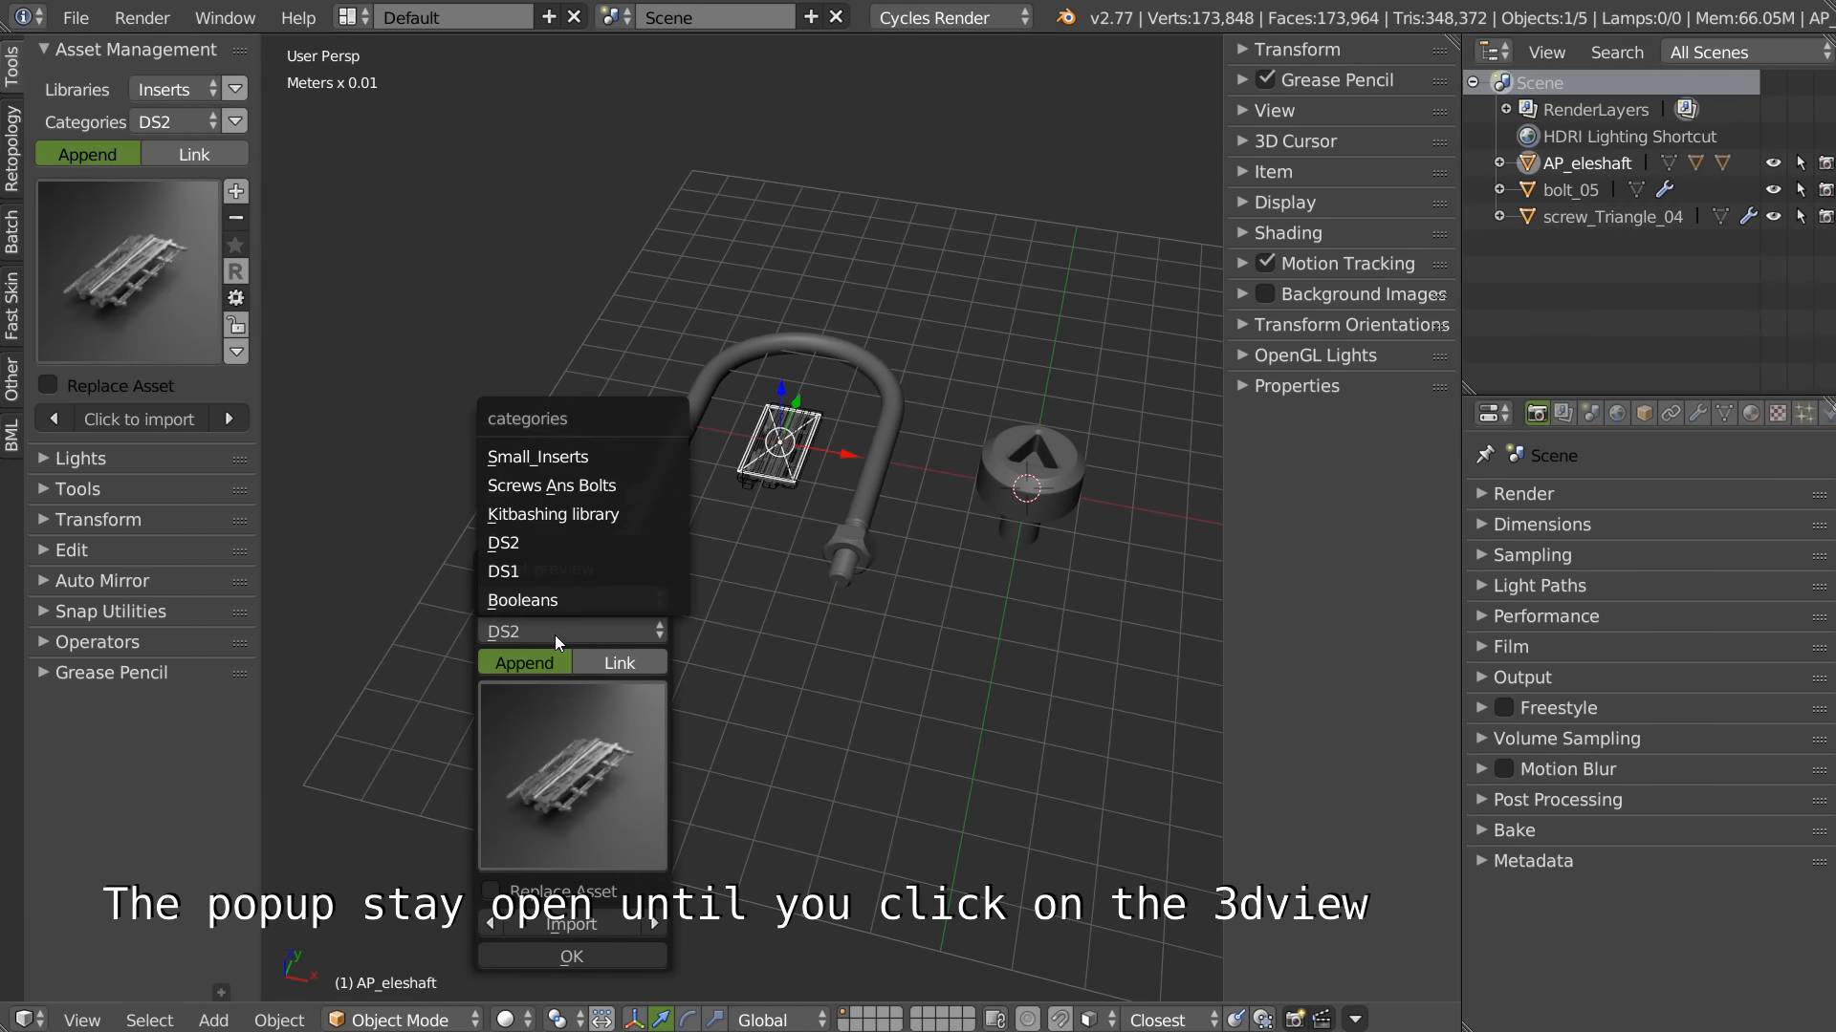
{"action": "left_click", "coordinate": [558, 484]}
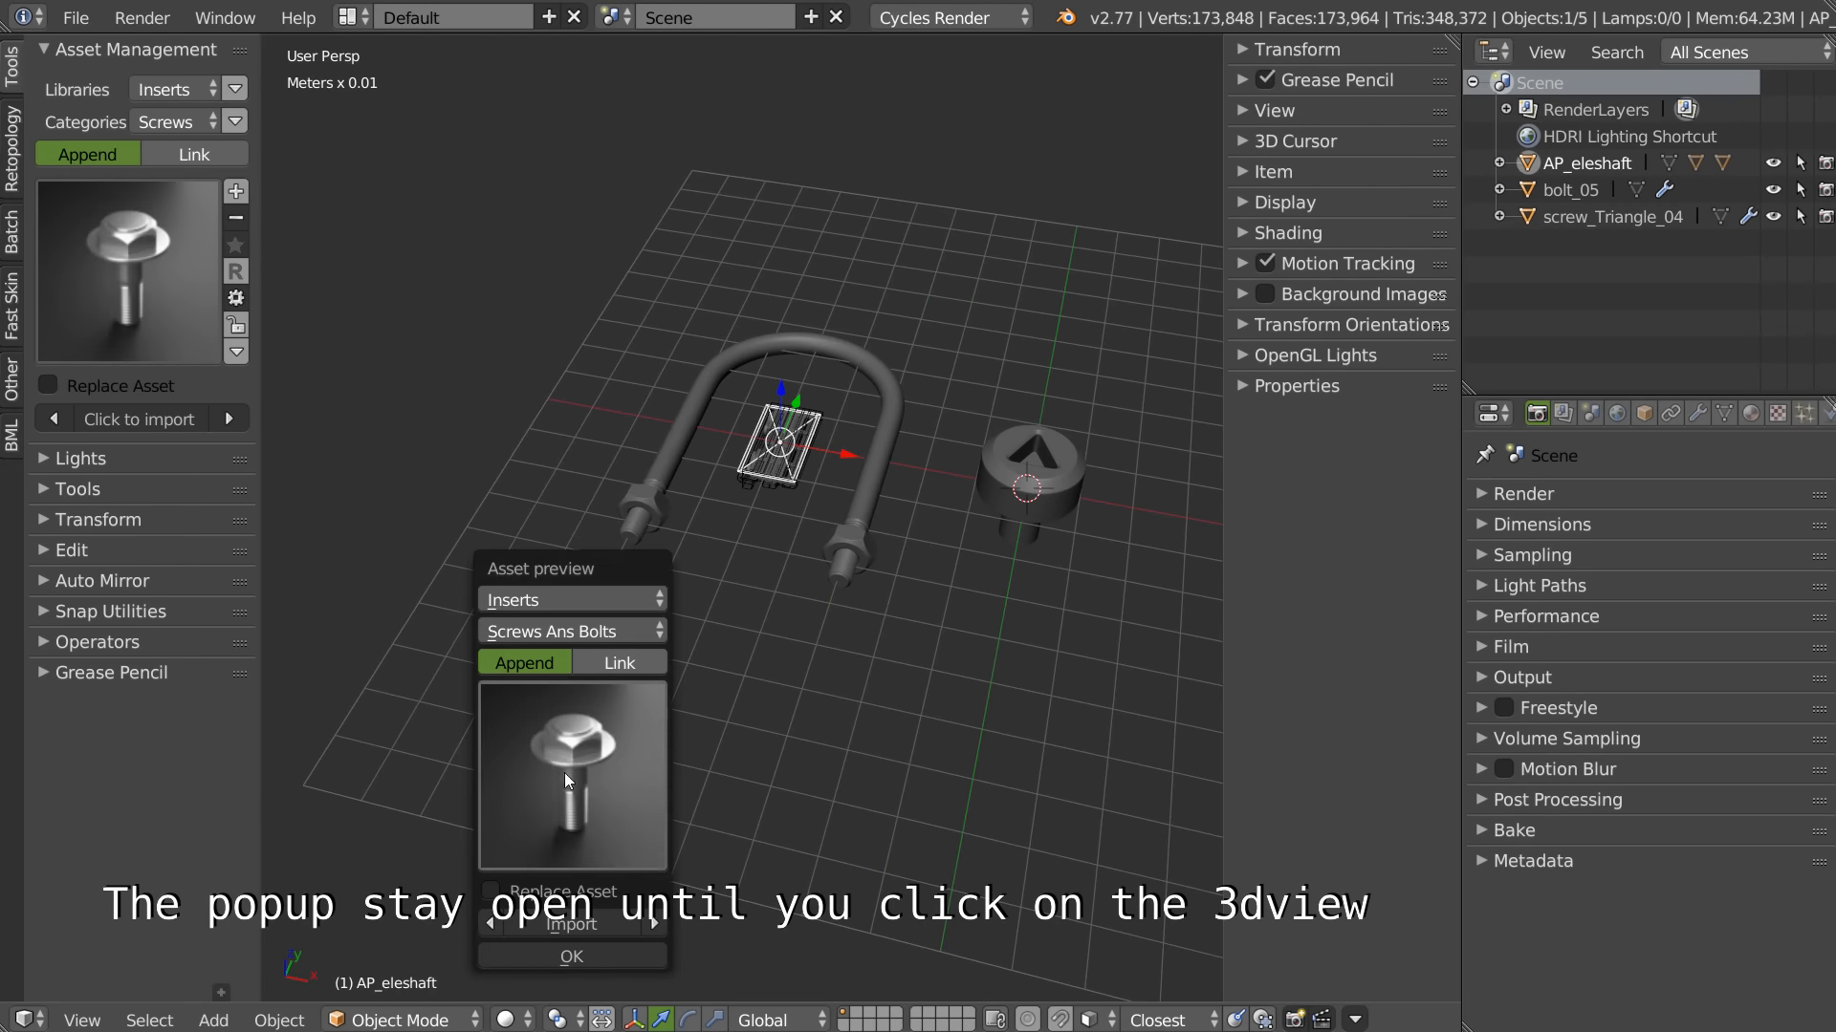
{"action": "left_click", "coordinate": [547, 800]}
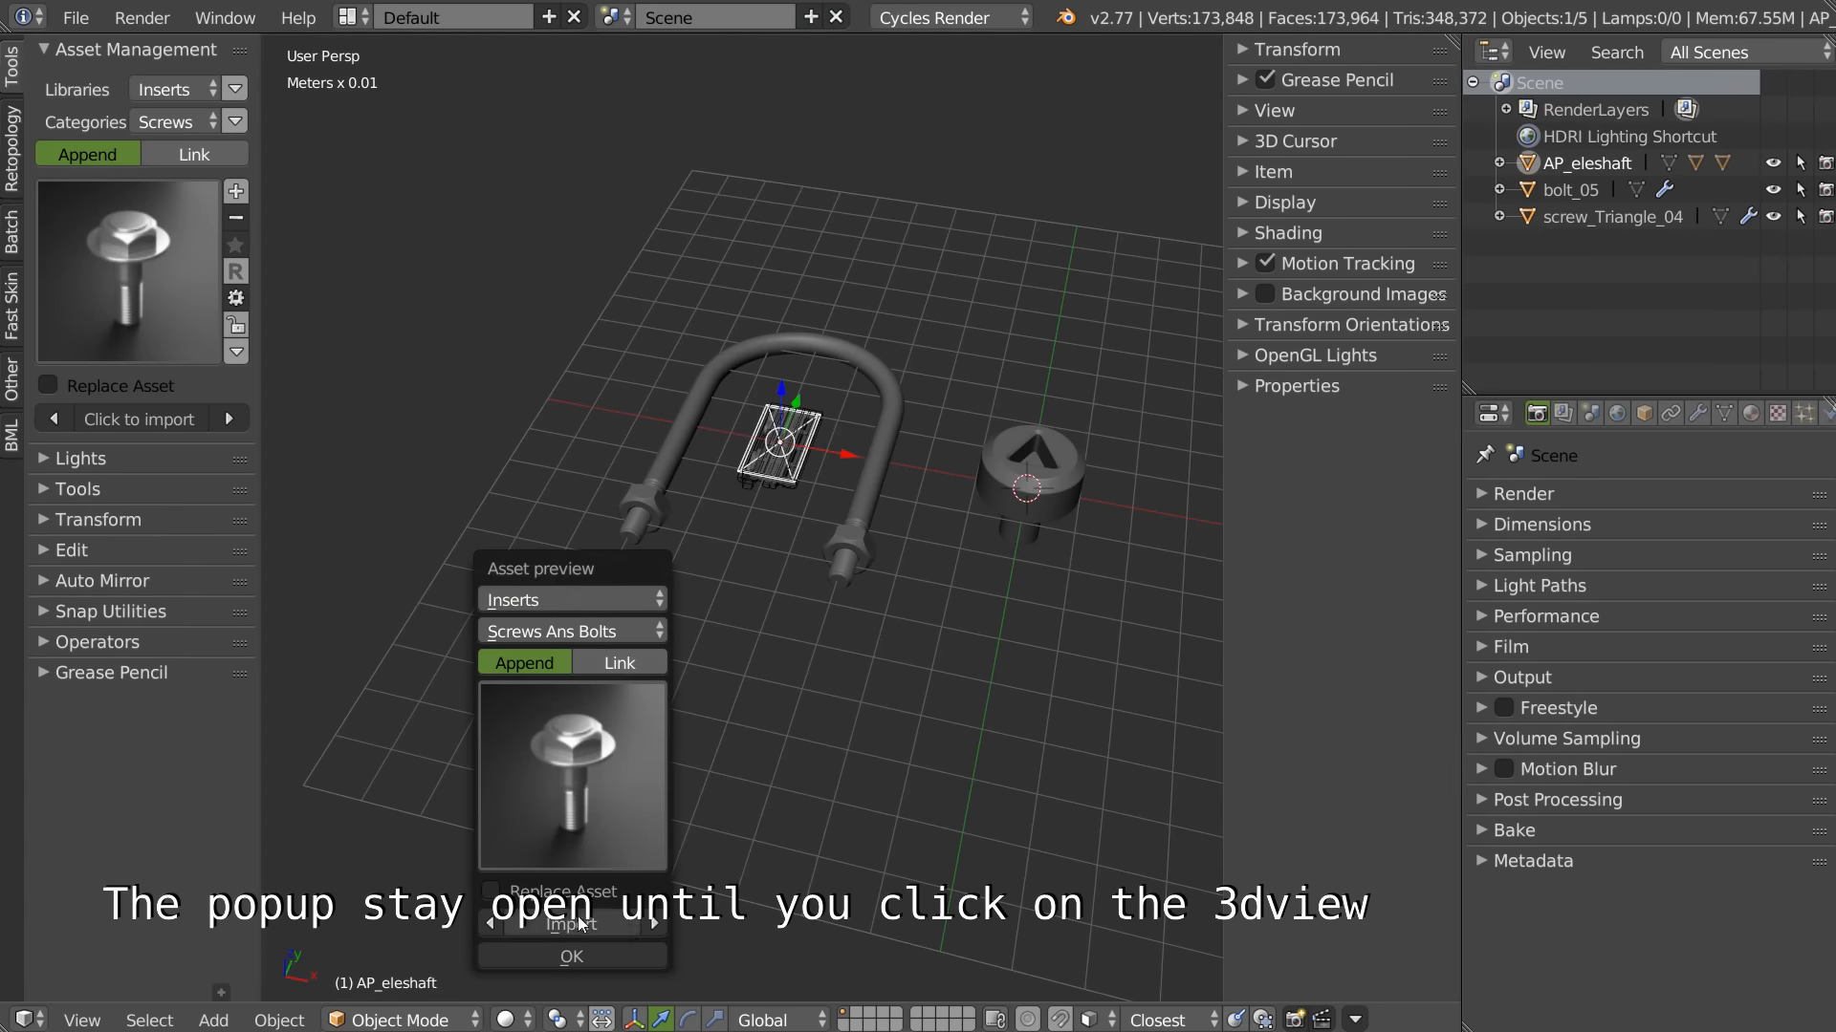
{"action": "left_click", "coordinate": [576, 924]}
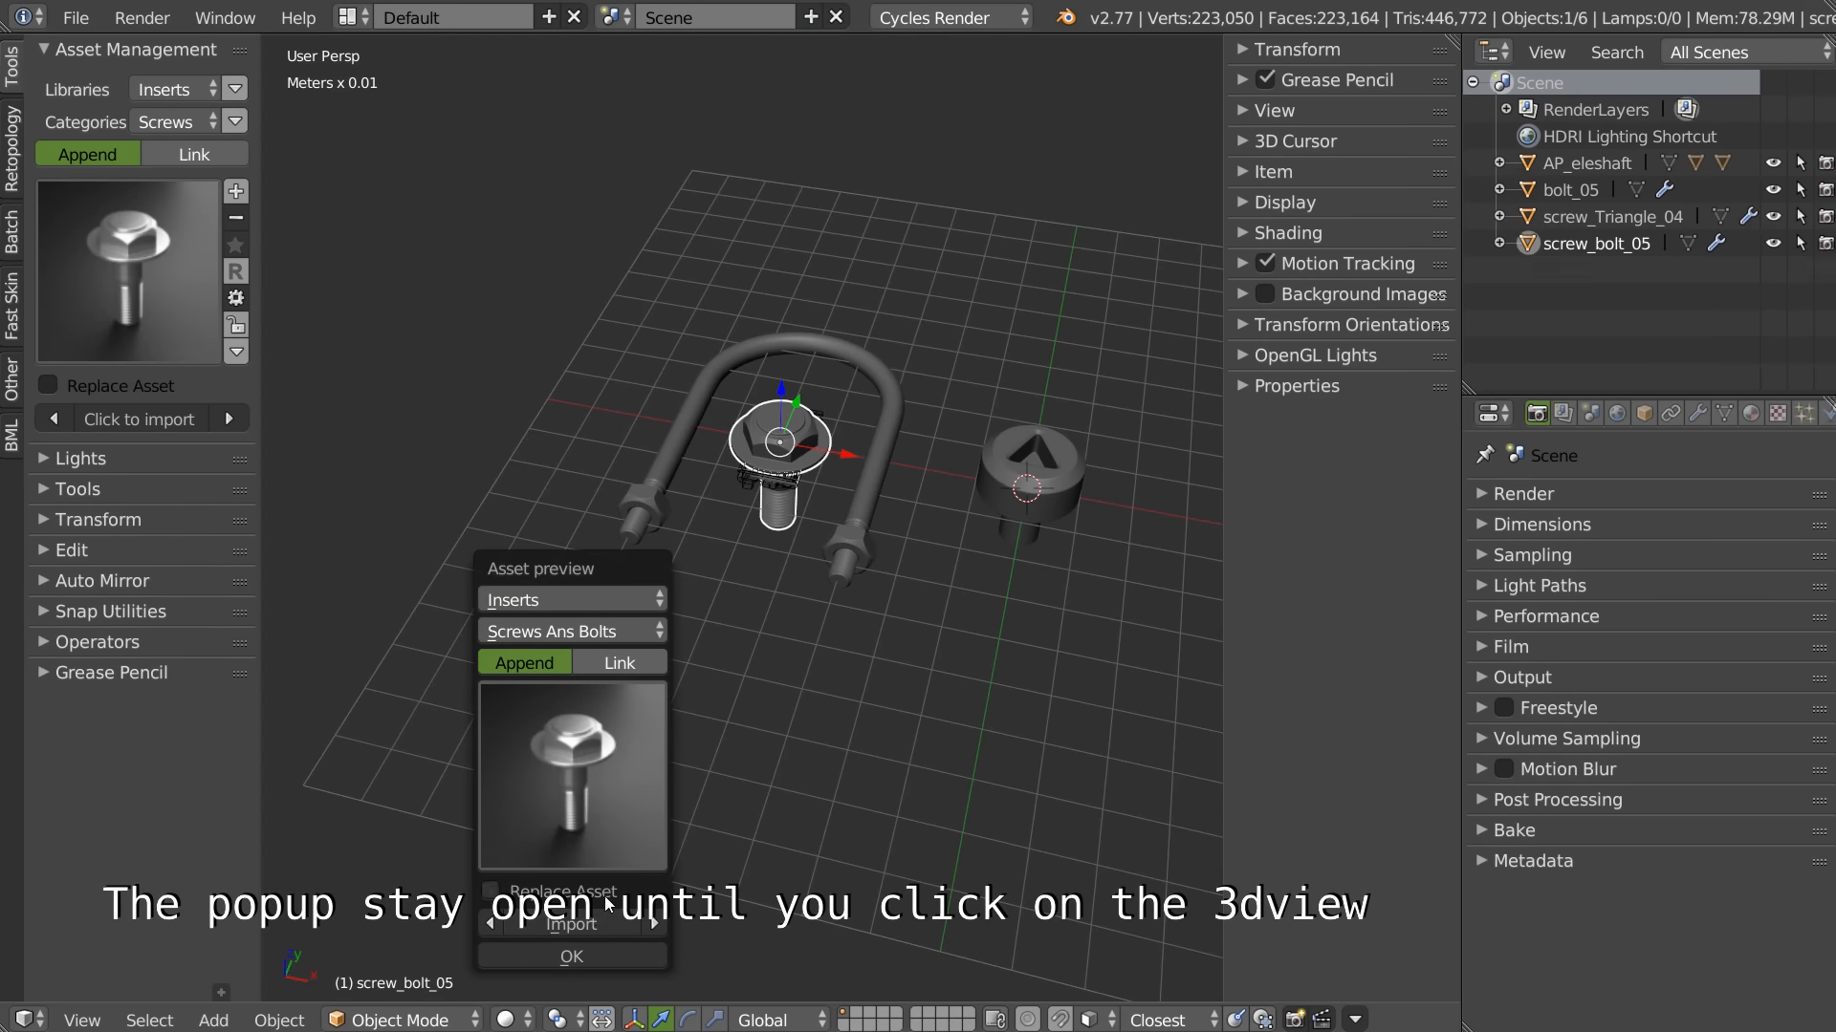
{"action": "left_click", "coordinate": [986, 612]}
Step: Move the appended flanged hex bolt away from the U-shaped bolt to a free spot in the scene
{"action": "middle_click_drag", "start_coordinate": [987, 605], "coordinate": [837, 530]}
{"action": "key", "text": "g"}
{"action": "left_click", "coordinate": [1019, 513]}
{"action": "middle_click_drag", "start_coordinate": [1019, 512], "coordinate": [582, 549]}
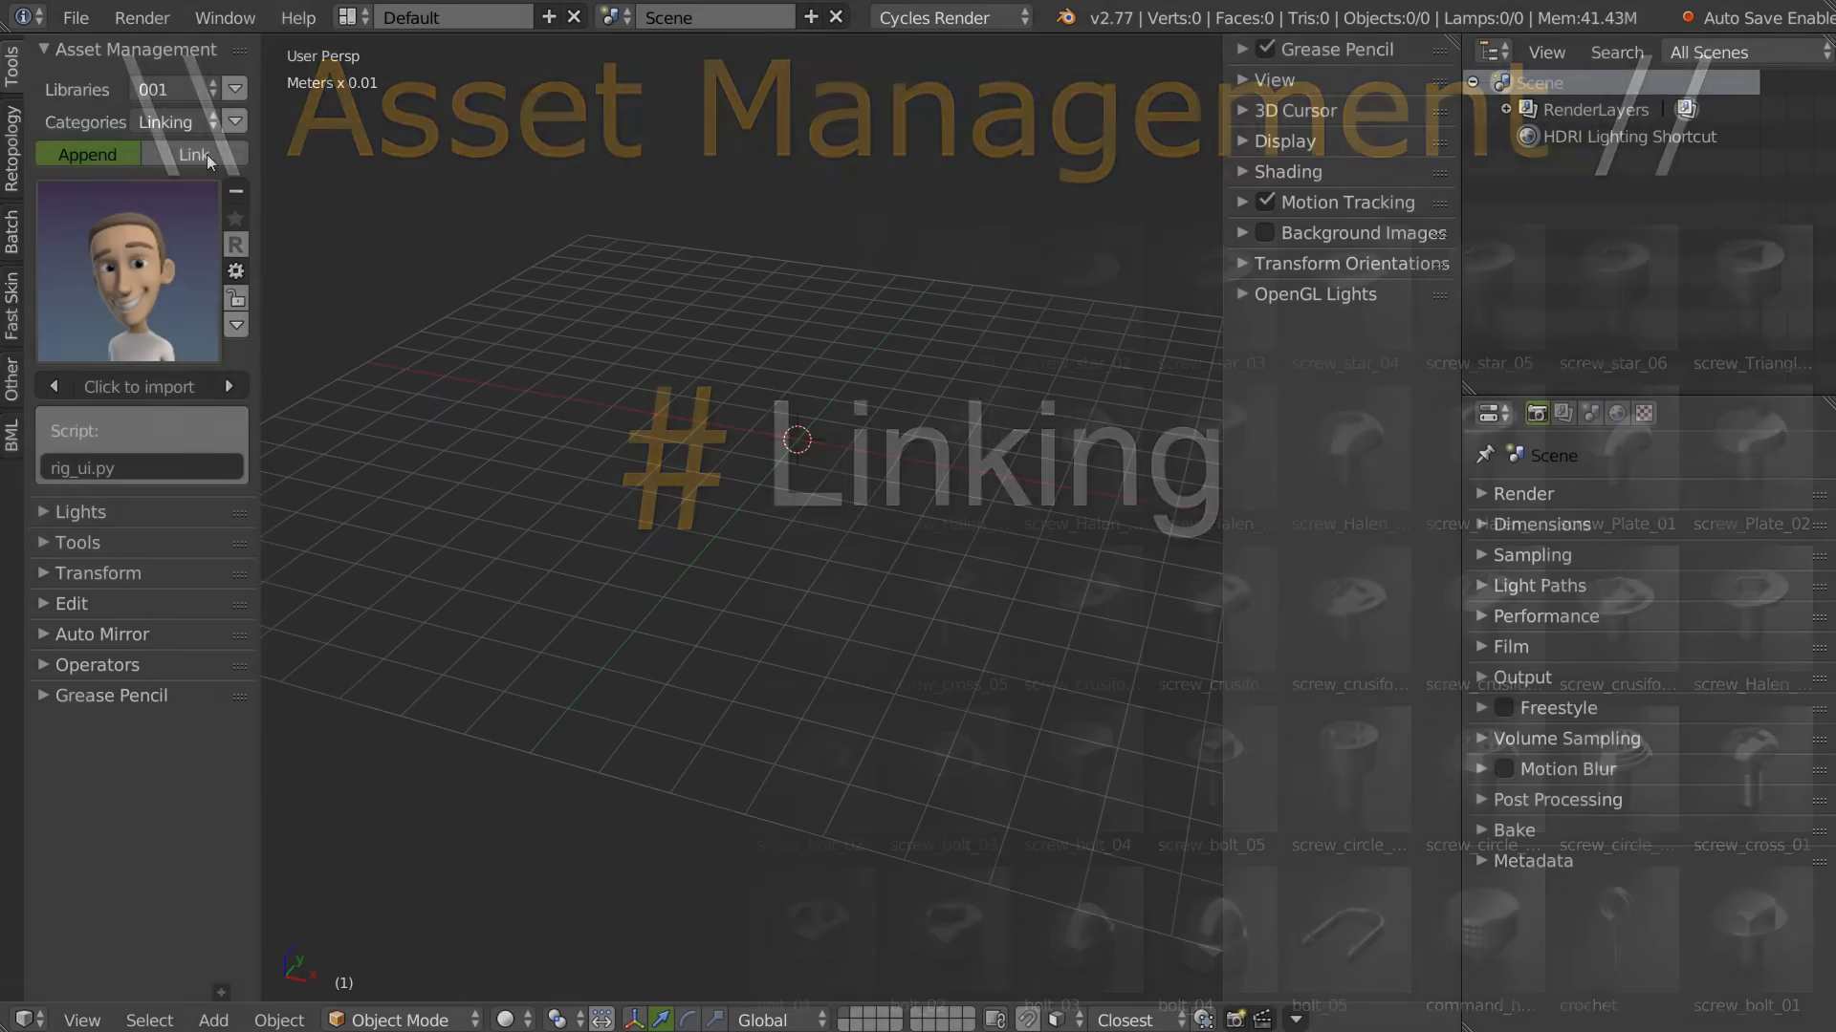
Step: Switch the import mode to Link for the cartoon character in the Linking category of library 001
{"action": "left_click", "coordinate": [195, 151]}
{"action": "middle_click_drag", "start_coordinate": [668, 374], "coordinate": [714, 414]}
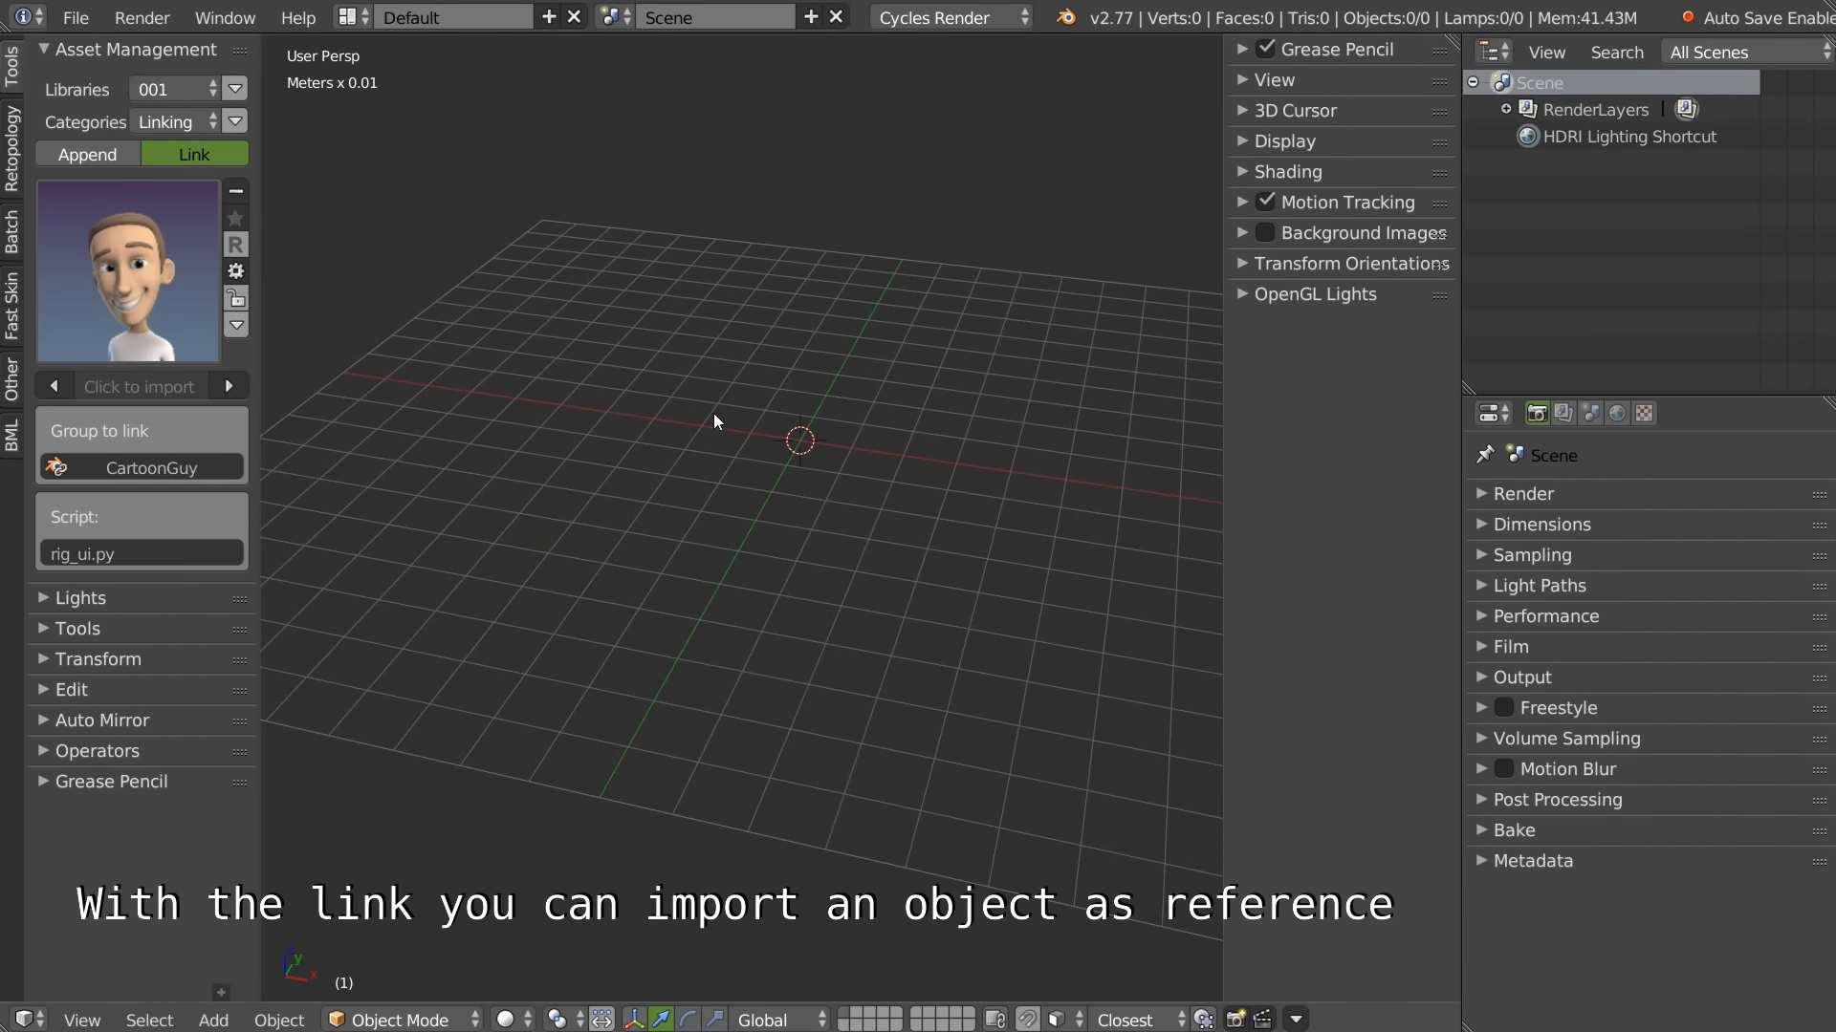
{"action": "middle_click_drag", "start_coordinate": [836, 364], "coordinate": [762, 329]}
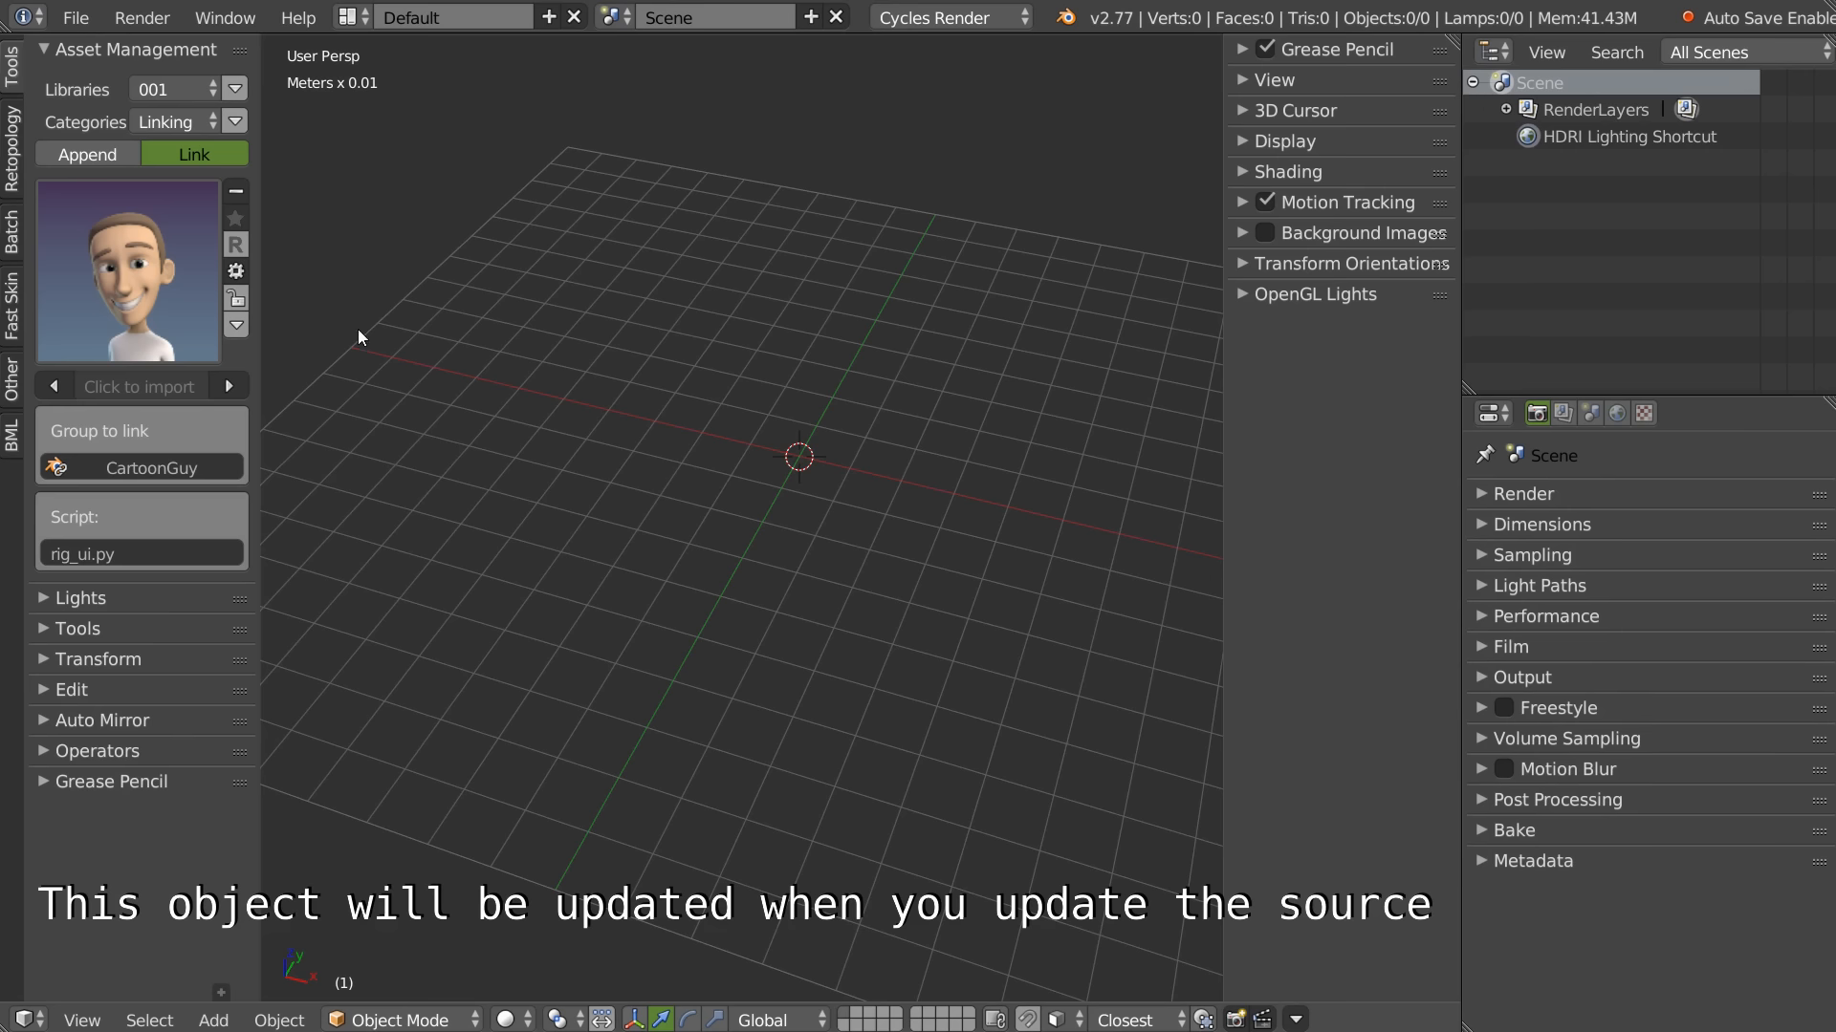
{"action": "left_click", "coordinate": [136, 249]}
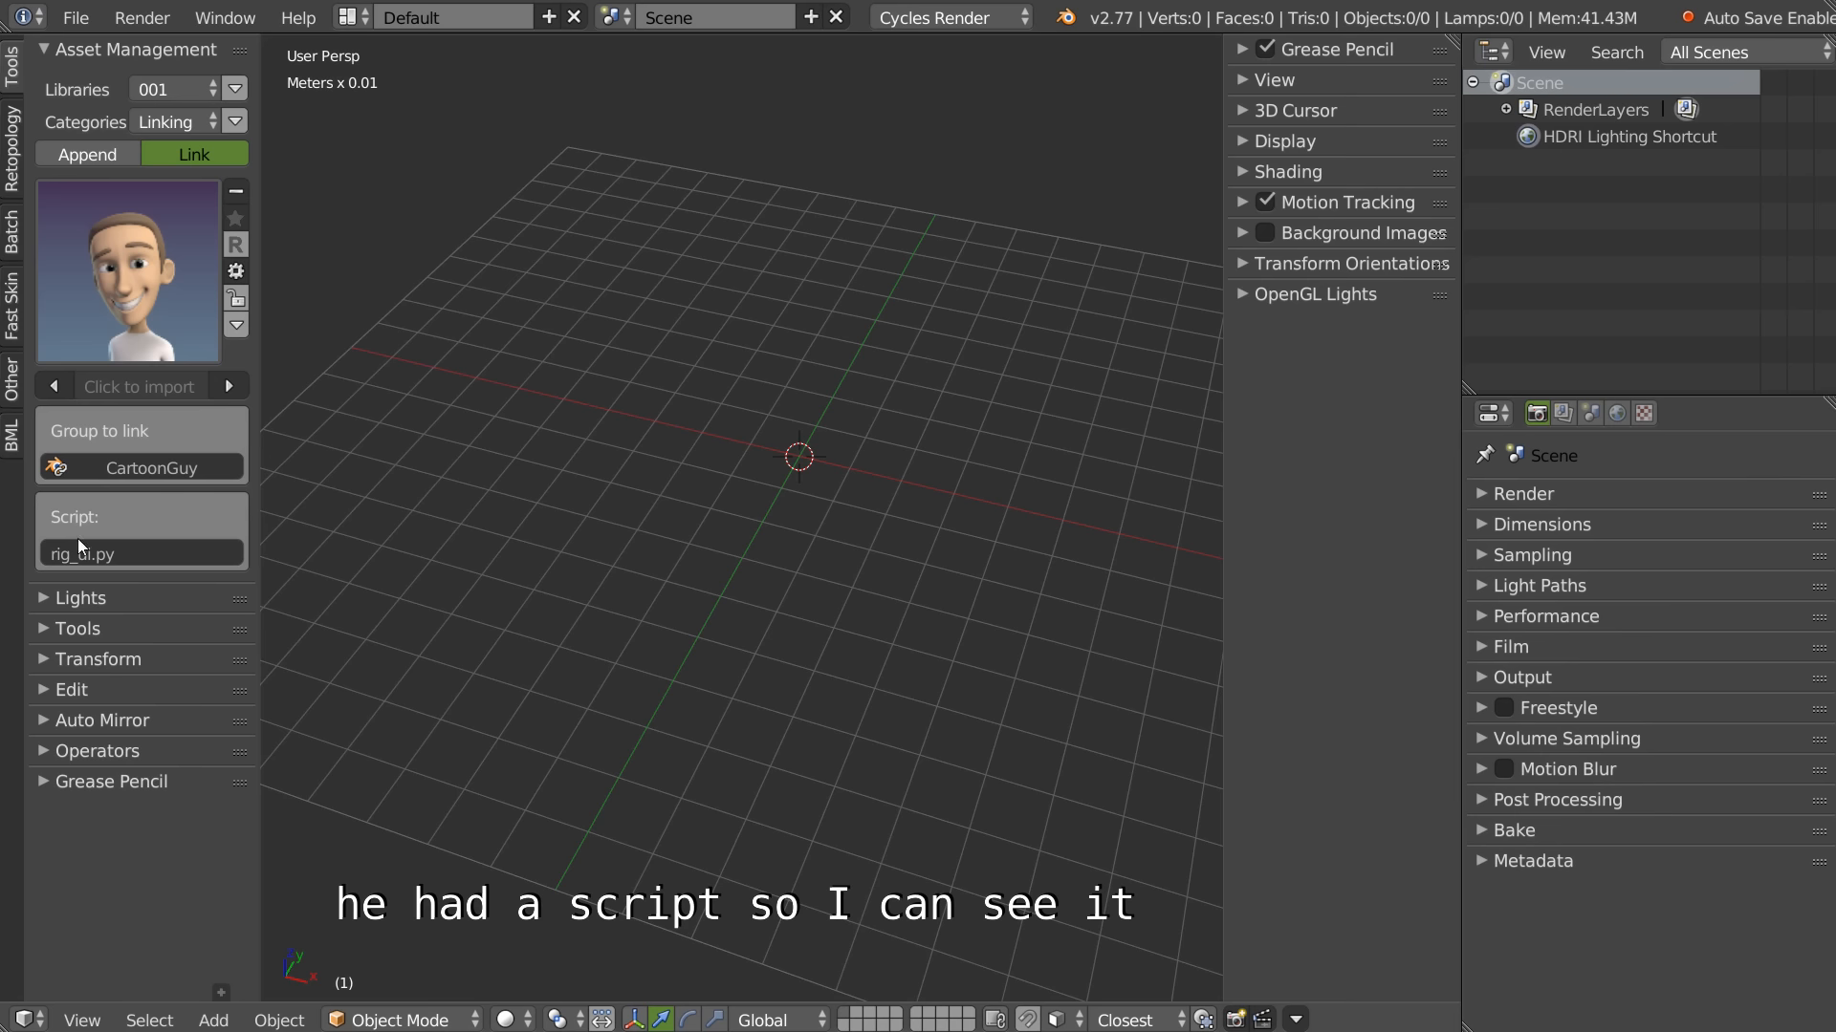
{"action": "left_click", "coordinate": [149, 283]}
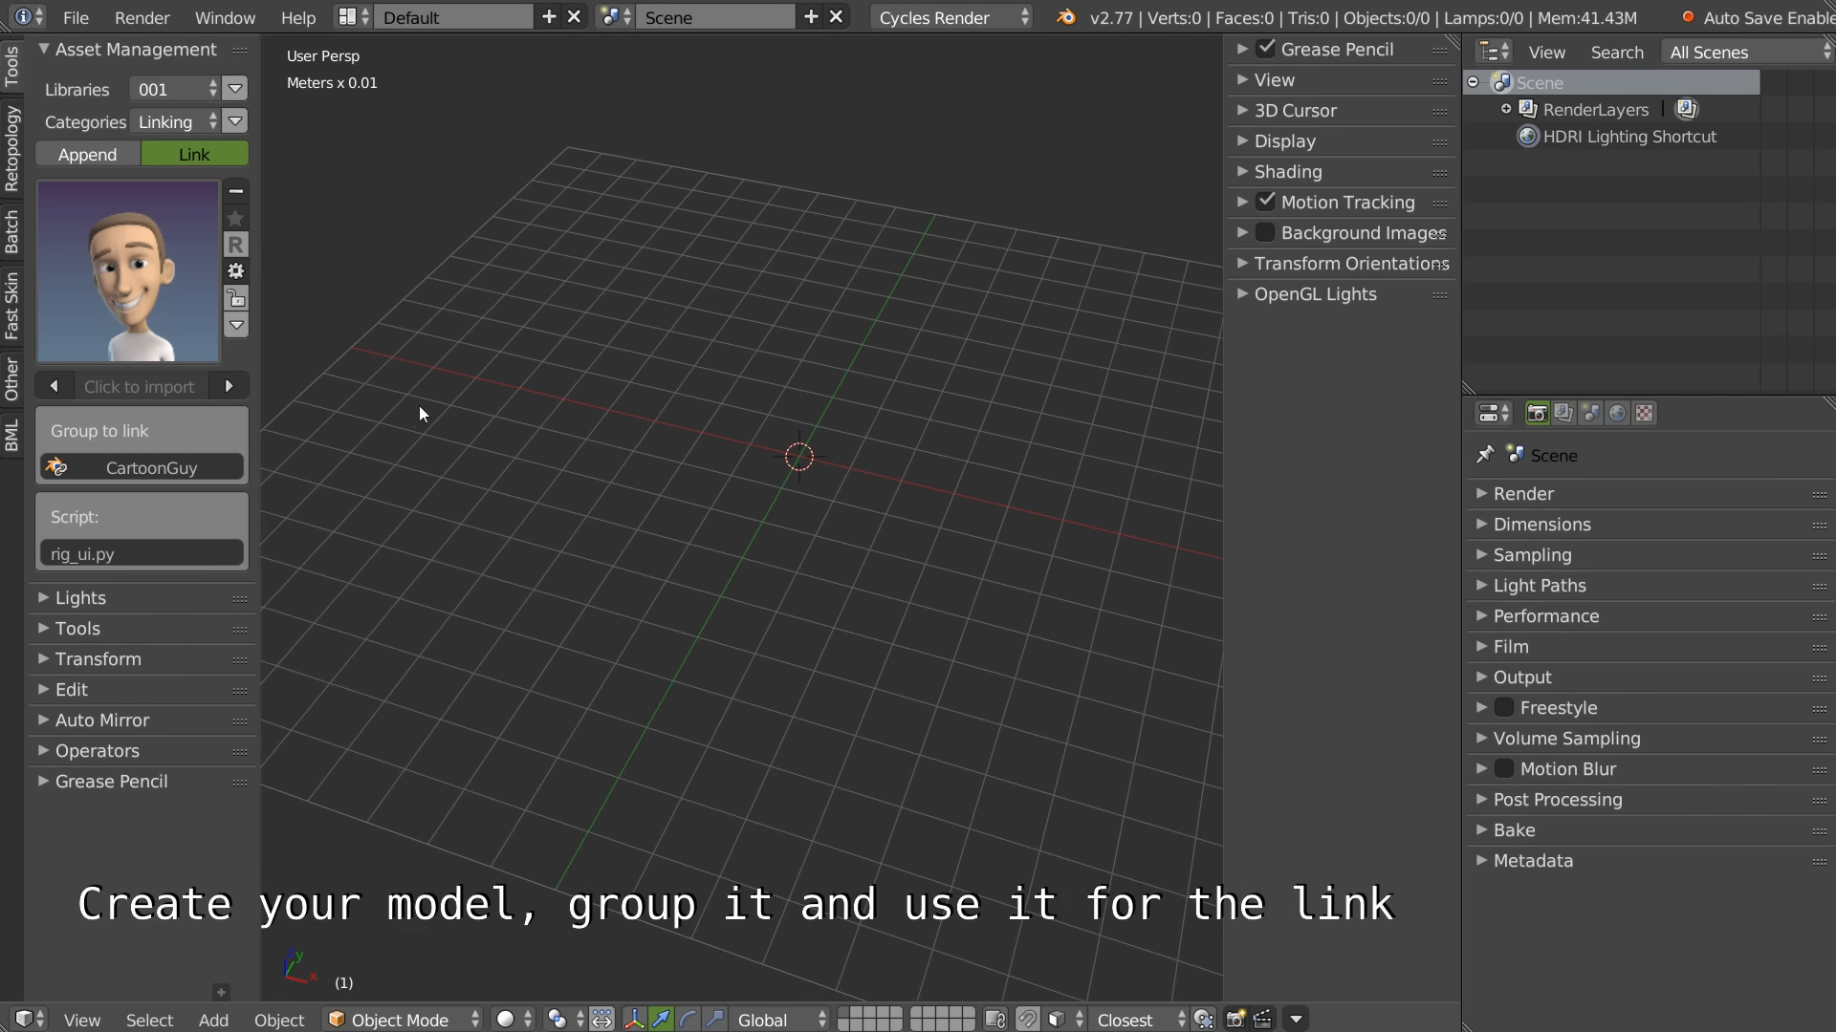
{"action": "middle_click_drag", "start_coordinate": [854, 483], "coordinate": [588, 174]}
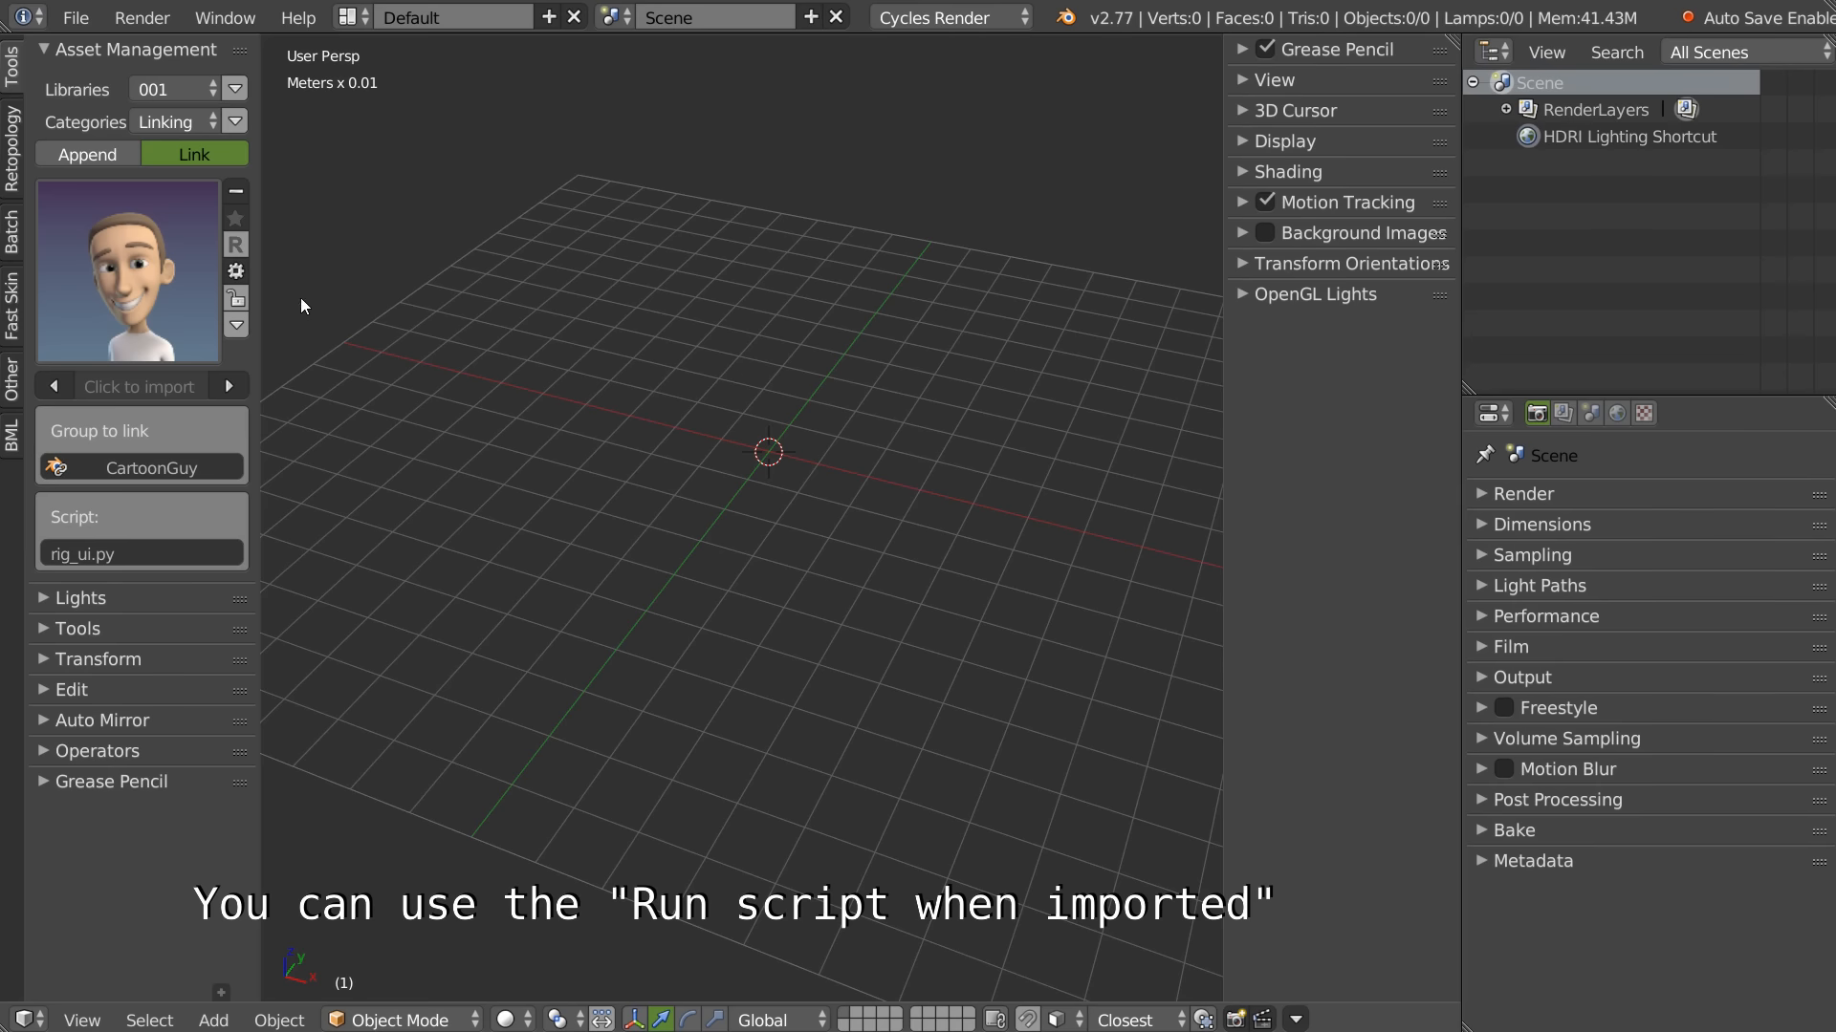
Step: Review the run script when imported option in the asset import properties and link the CartoonGuy group into the scene
{"action": "left_click", "coordinate": [236, 274]}
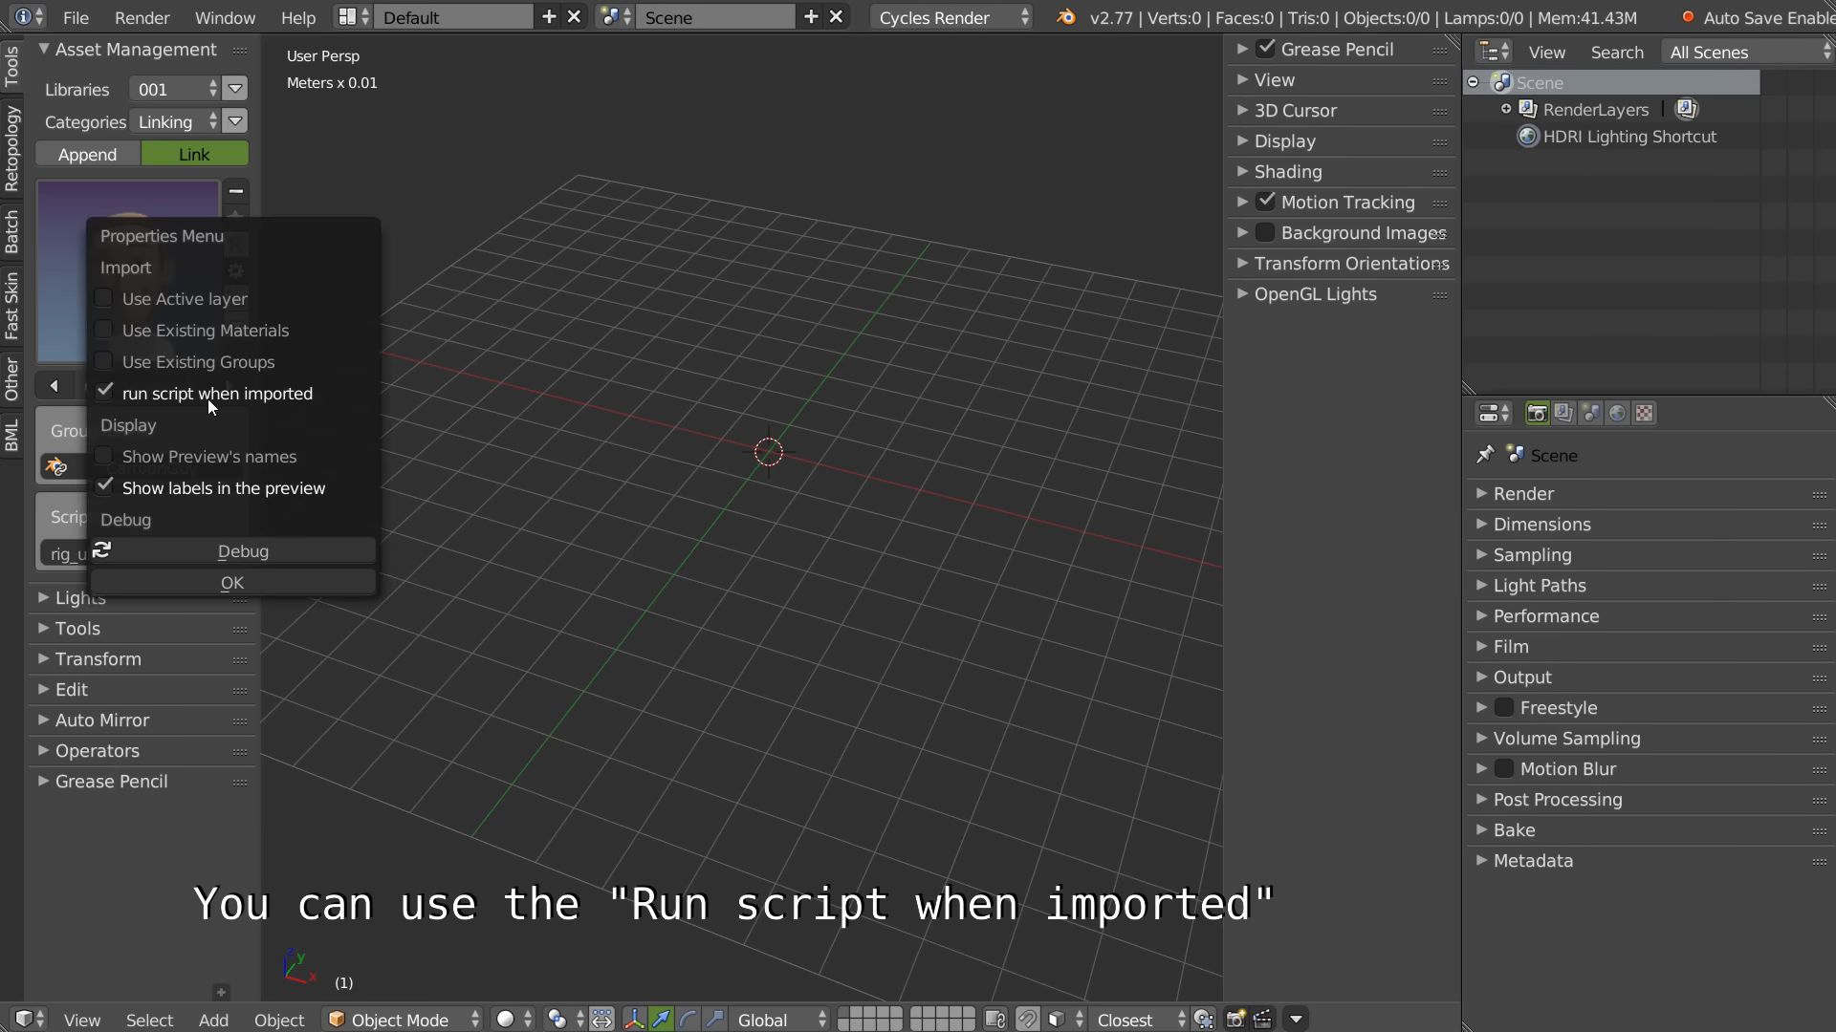
{"action": "left_click", "coordinate": [481, 378]}
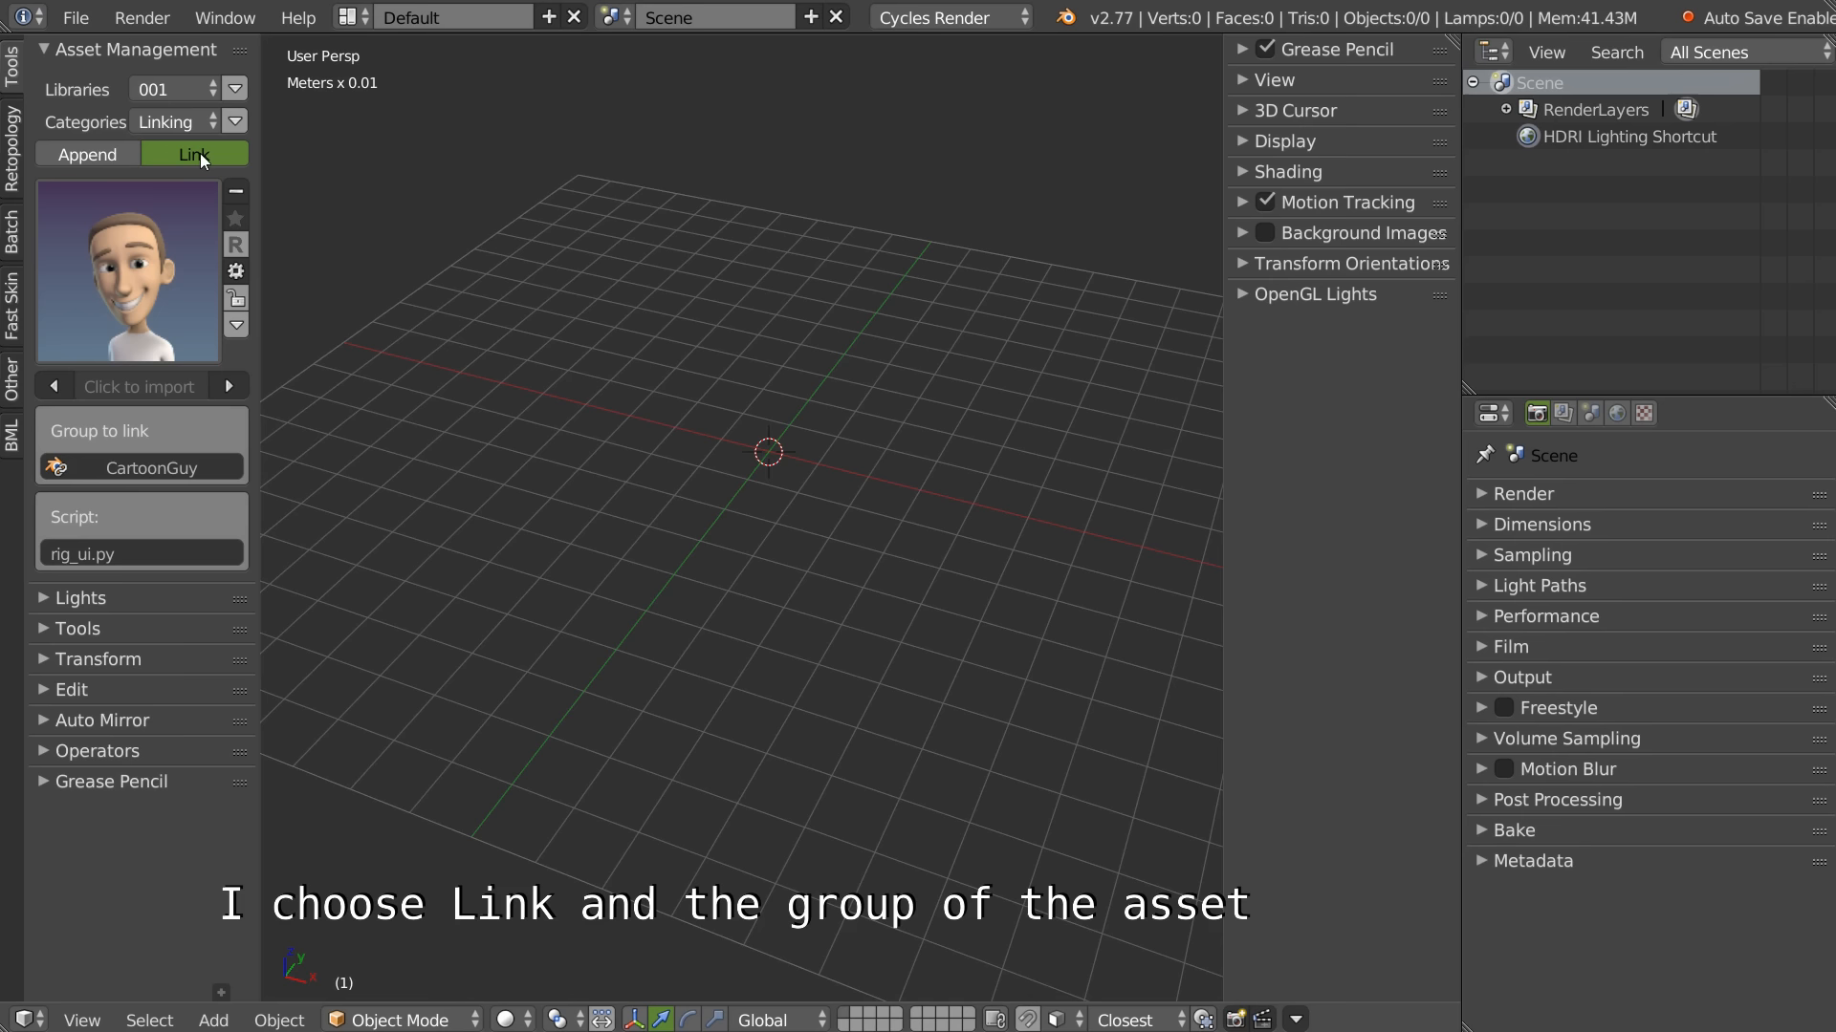
{"action": "left_click", "coordinate": [135, 468]}
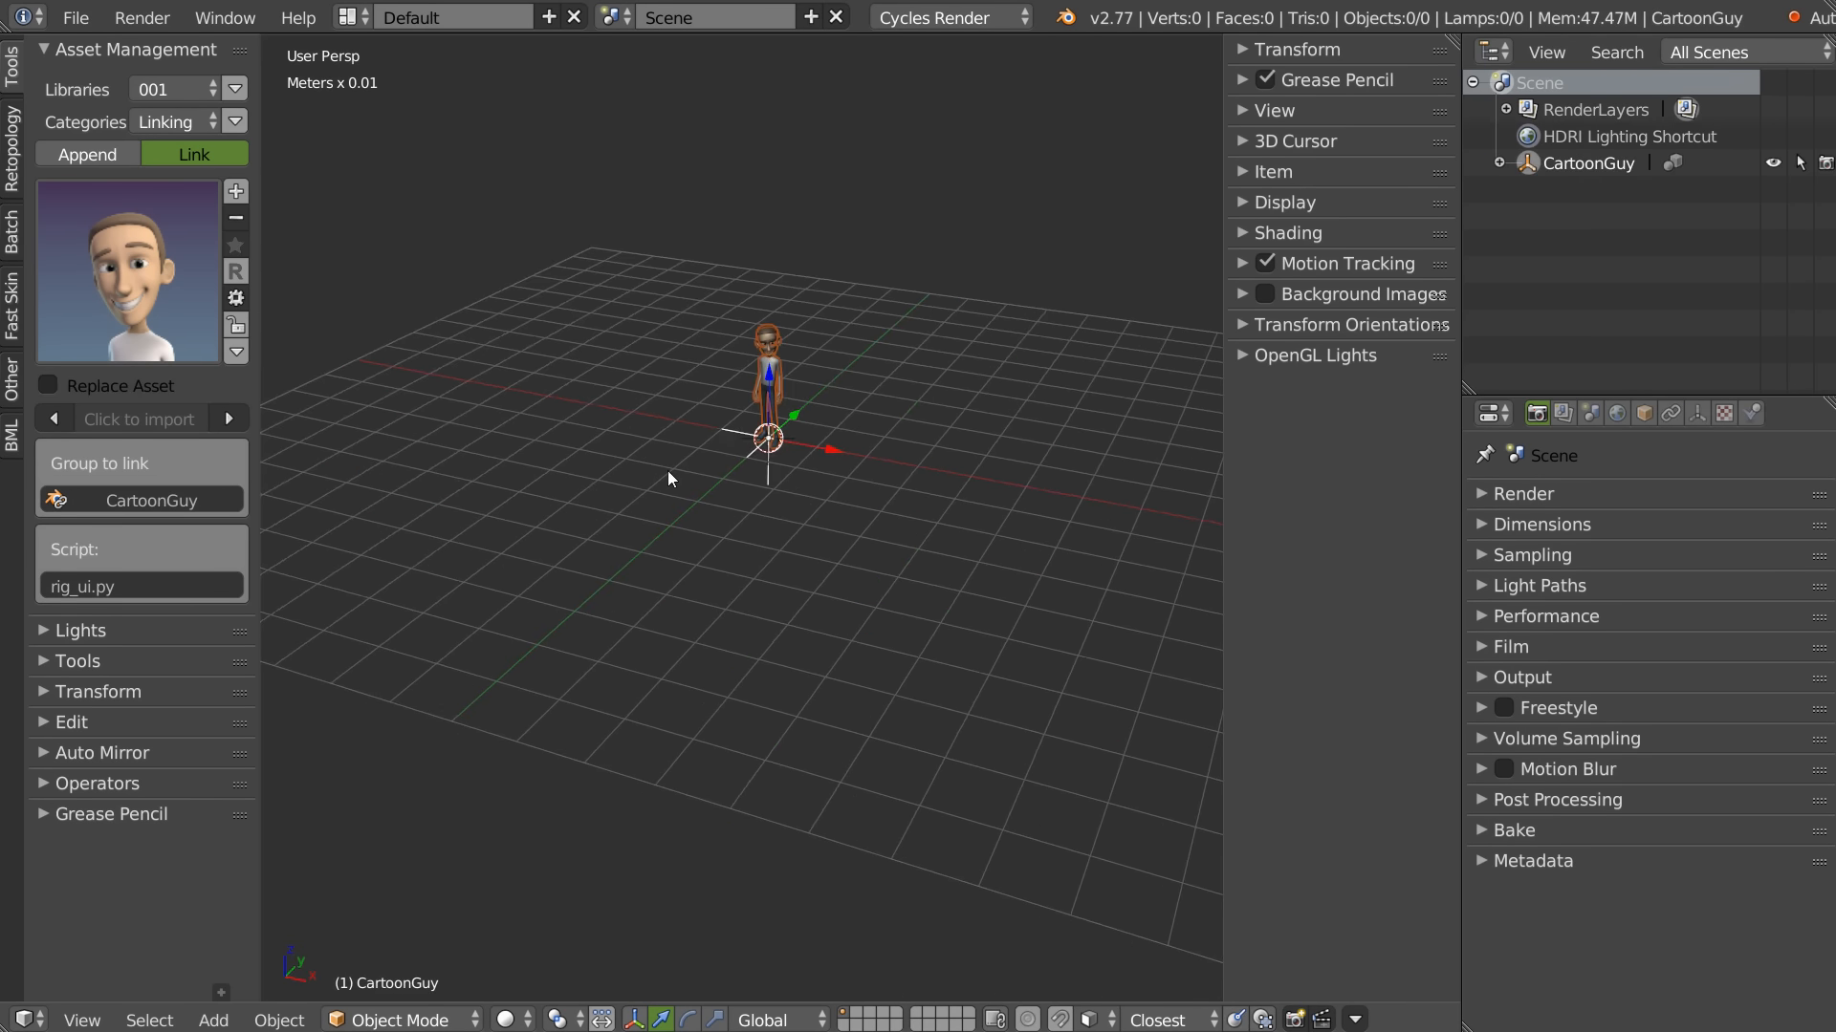
Step: Make a proxy of the linked CartoonGuy character, choosing the rig object
{"action": "scroll", "coordinate": [667, 470], "scroll_direction": "up", "scroll_amount": 5}
{"action": "mouse_move", "coordinate": [767, 379]}
{"action": "middle_mouse_down"}
{"action": "mouse_move", "coordinate": [748, 462]}
{"action": "mouse_move", "coordinate": [788, 399]}
{"action": "middle_mouse_up"}
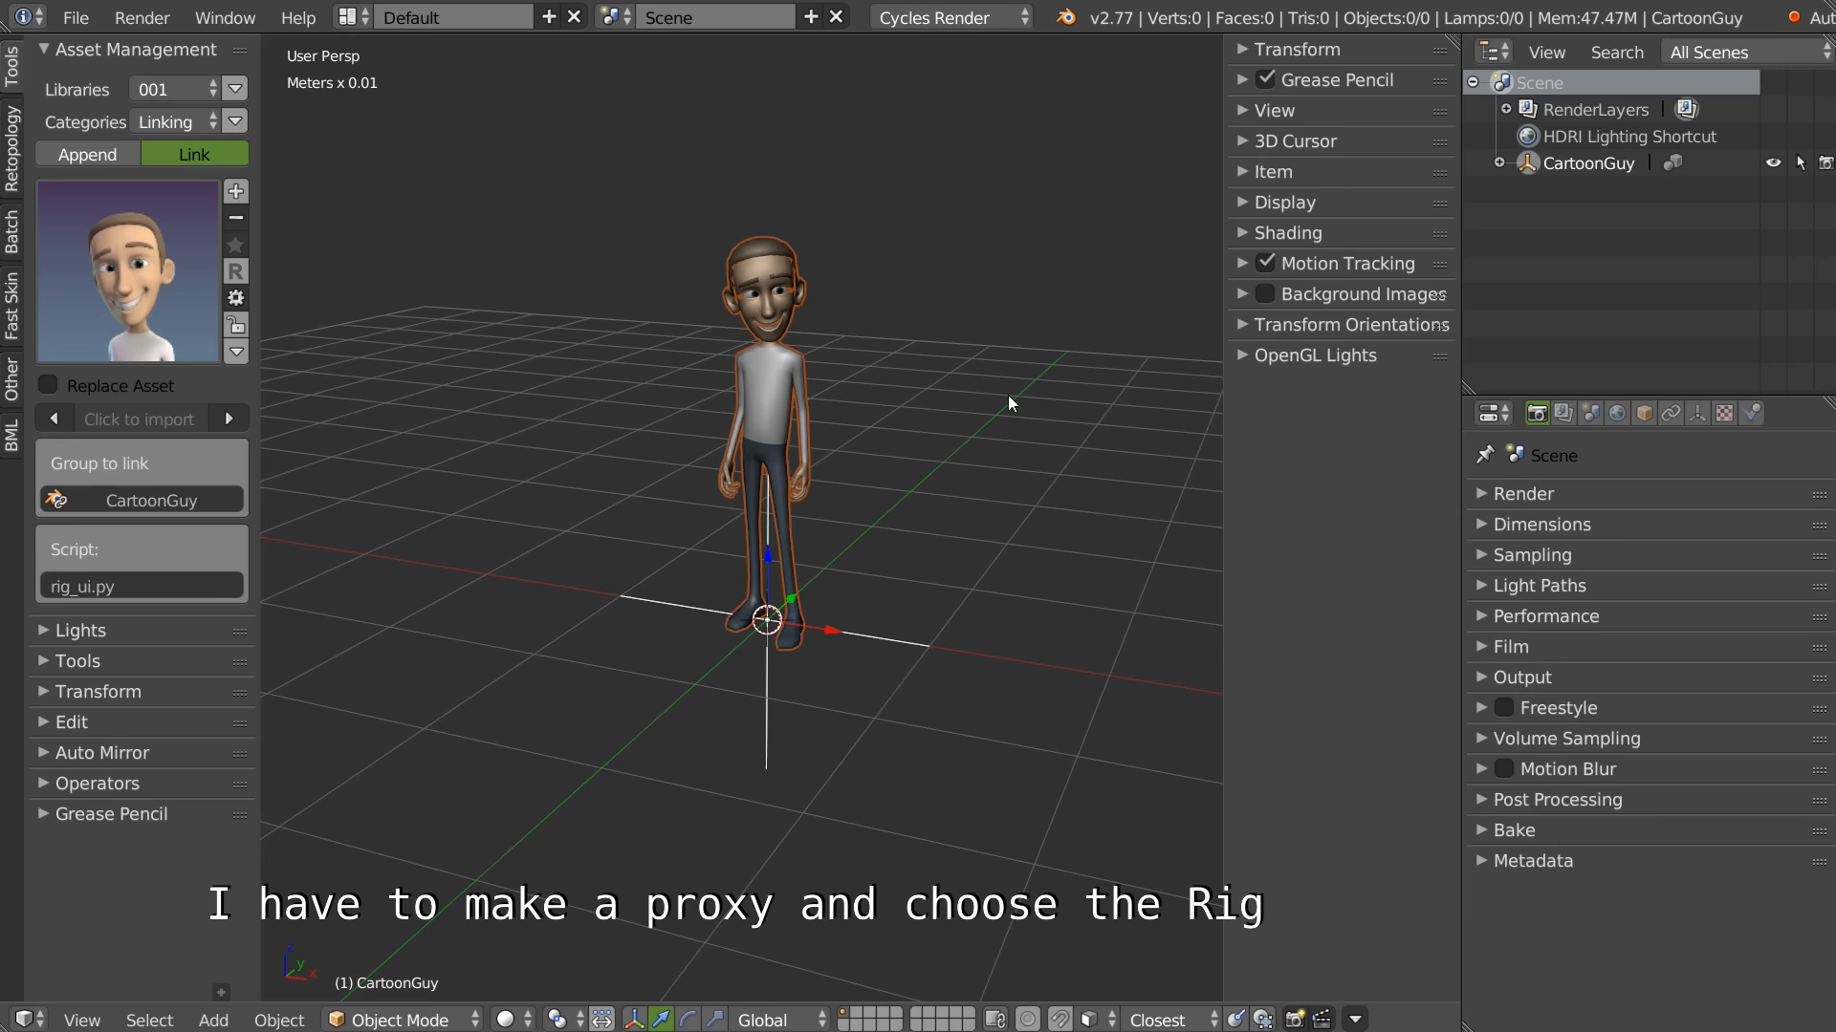
{"action": "left_click", "coordinate": [282, 1016]}
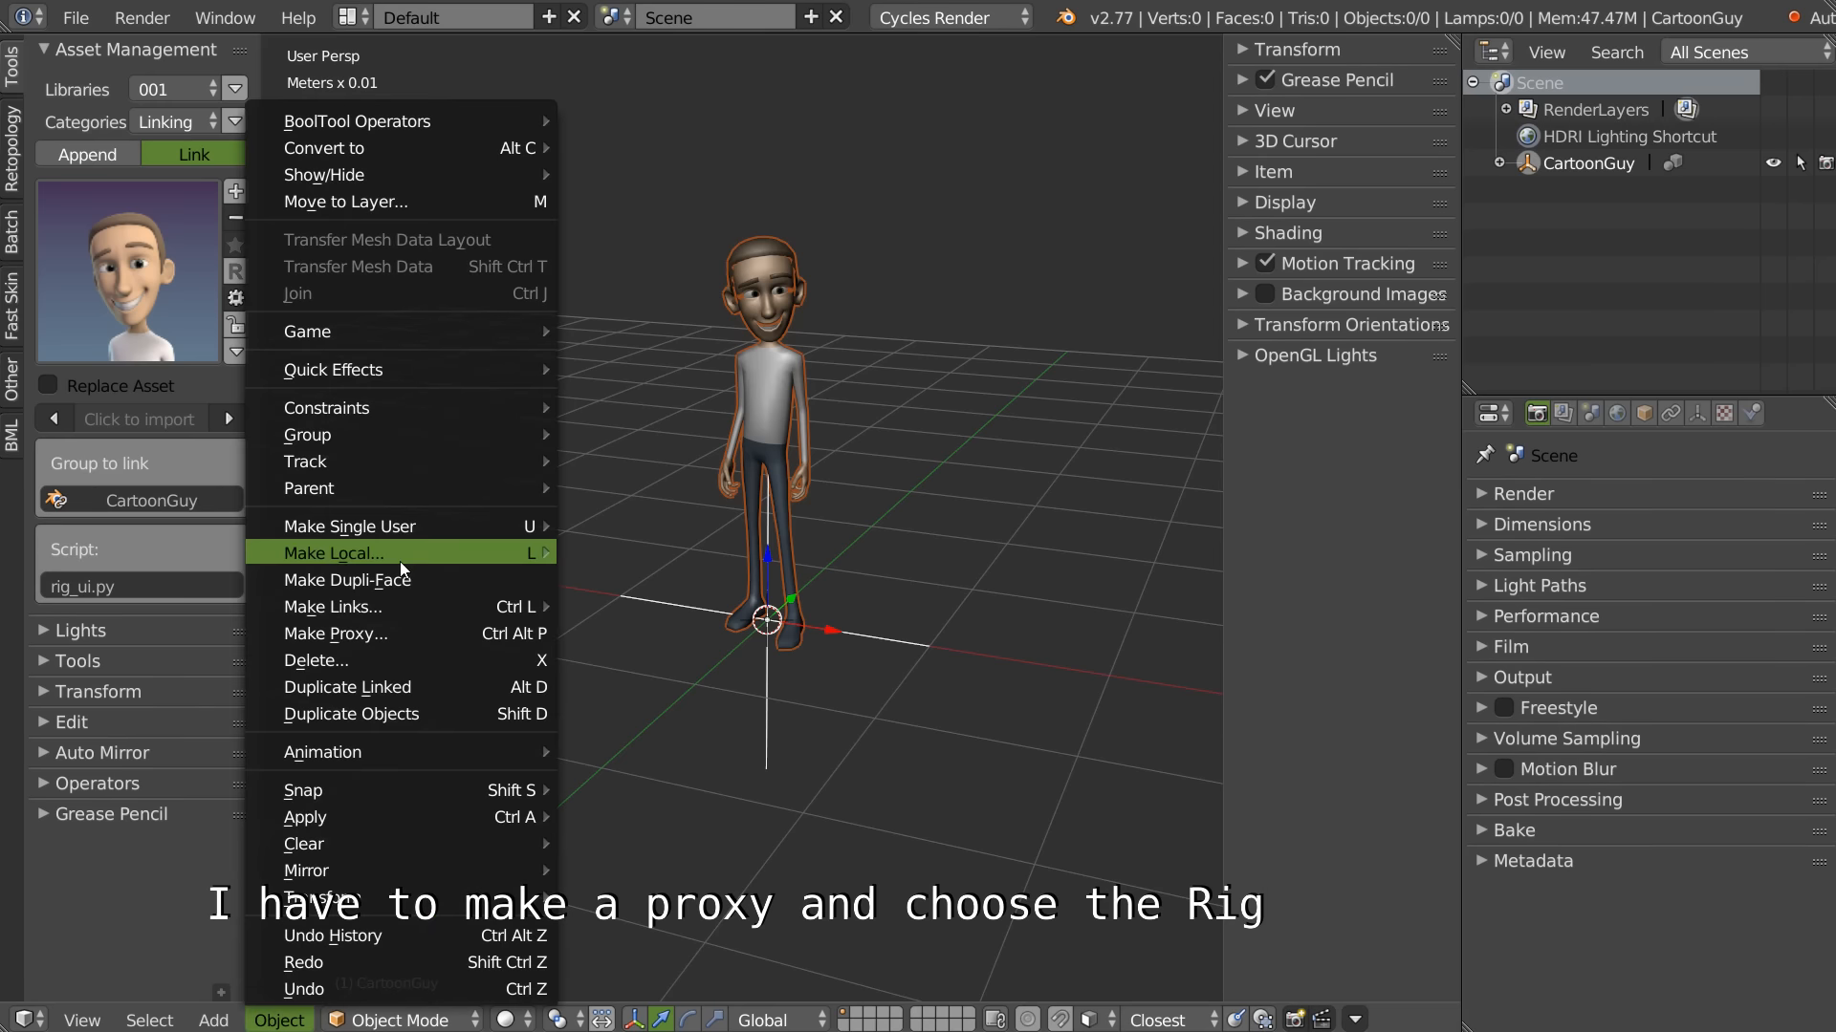
{"action": "left_click", "coordinate": [369, 633]}
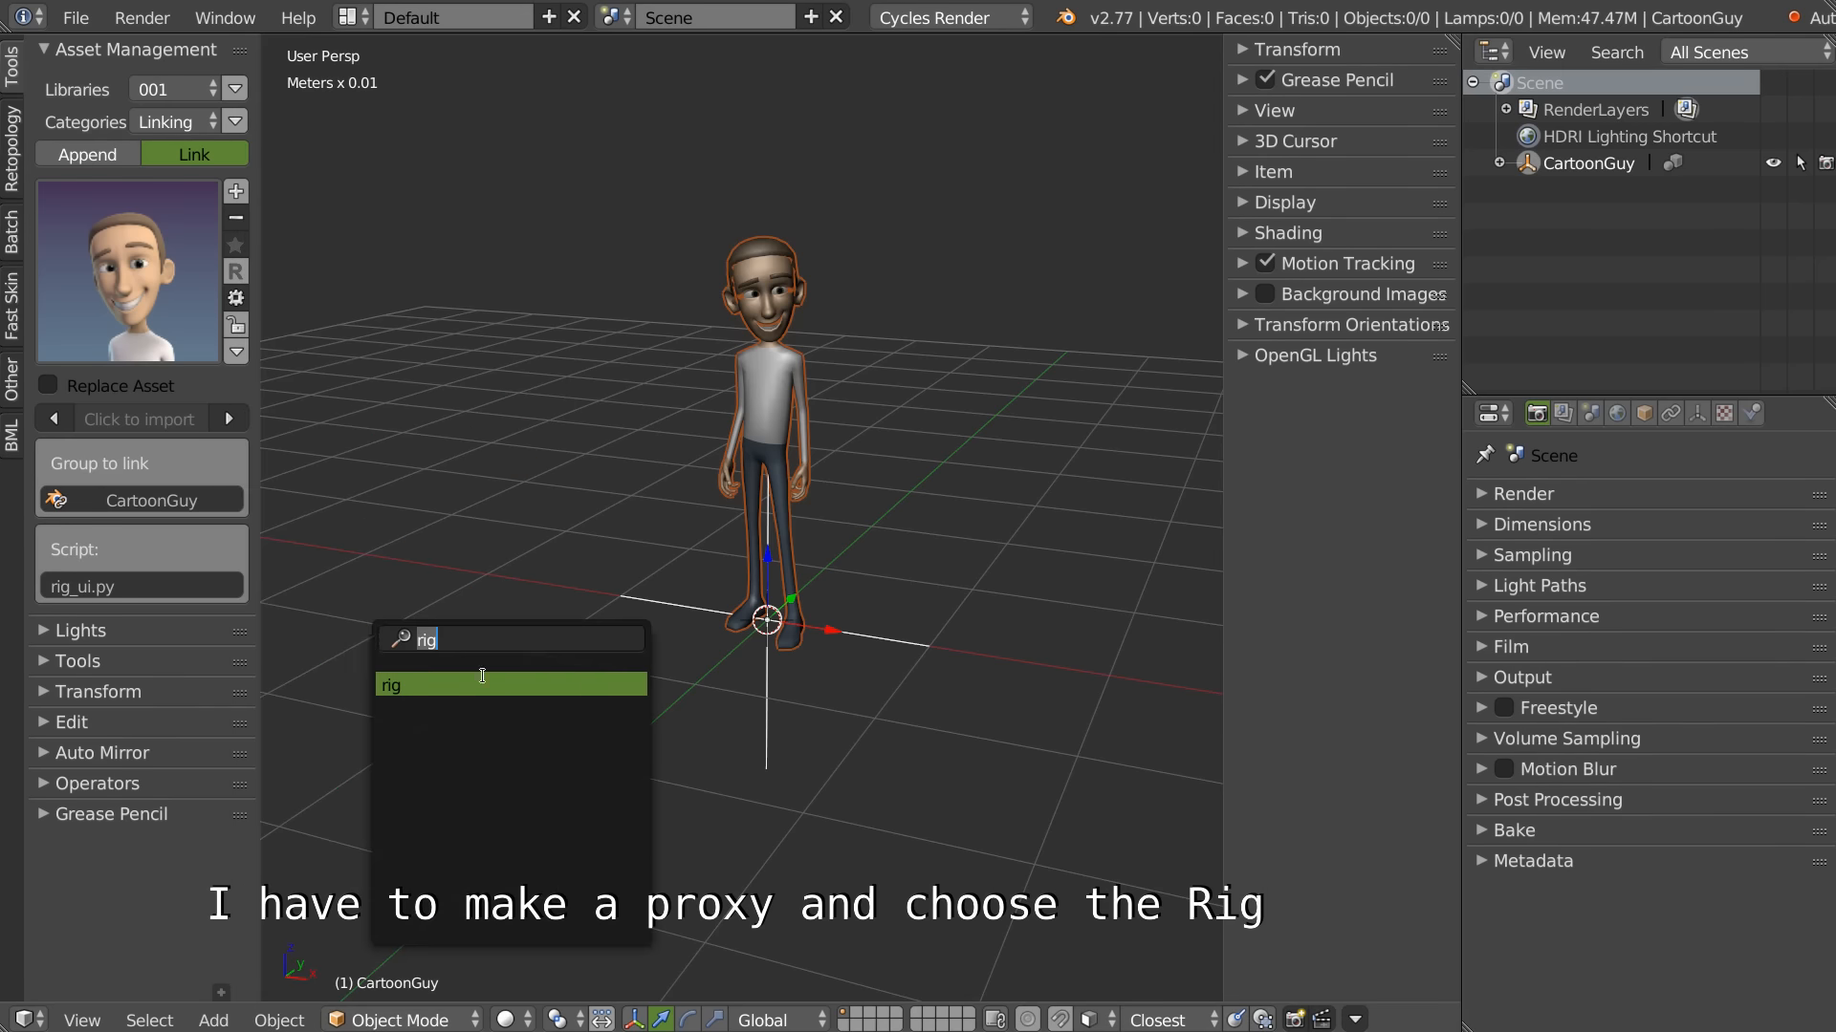
{"action": "left_click", "coordinate": [396, 686]}
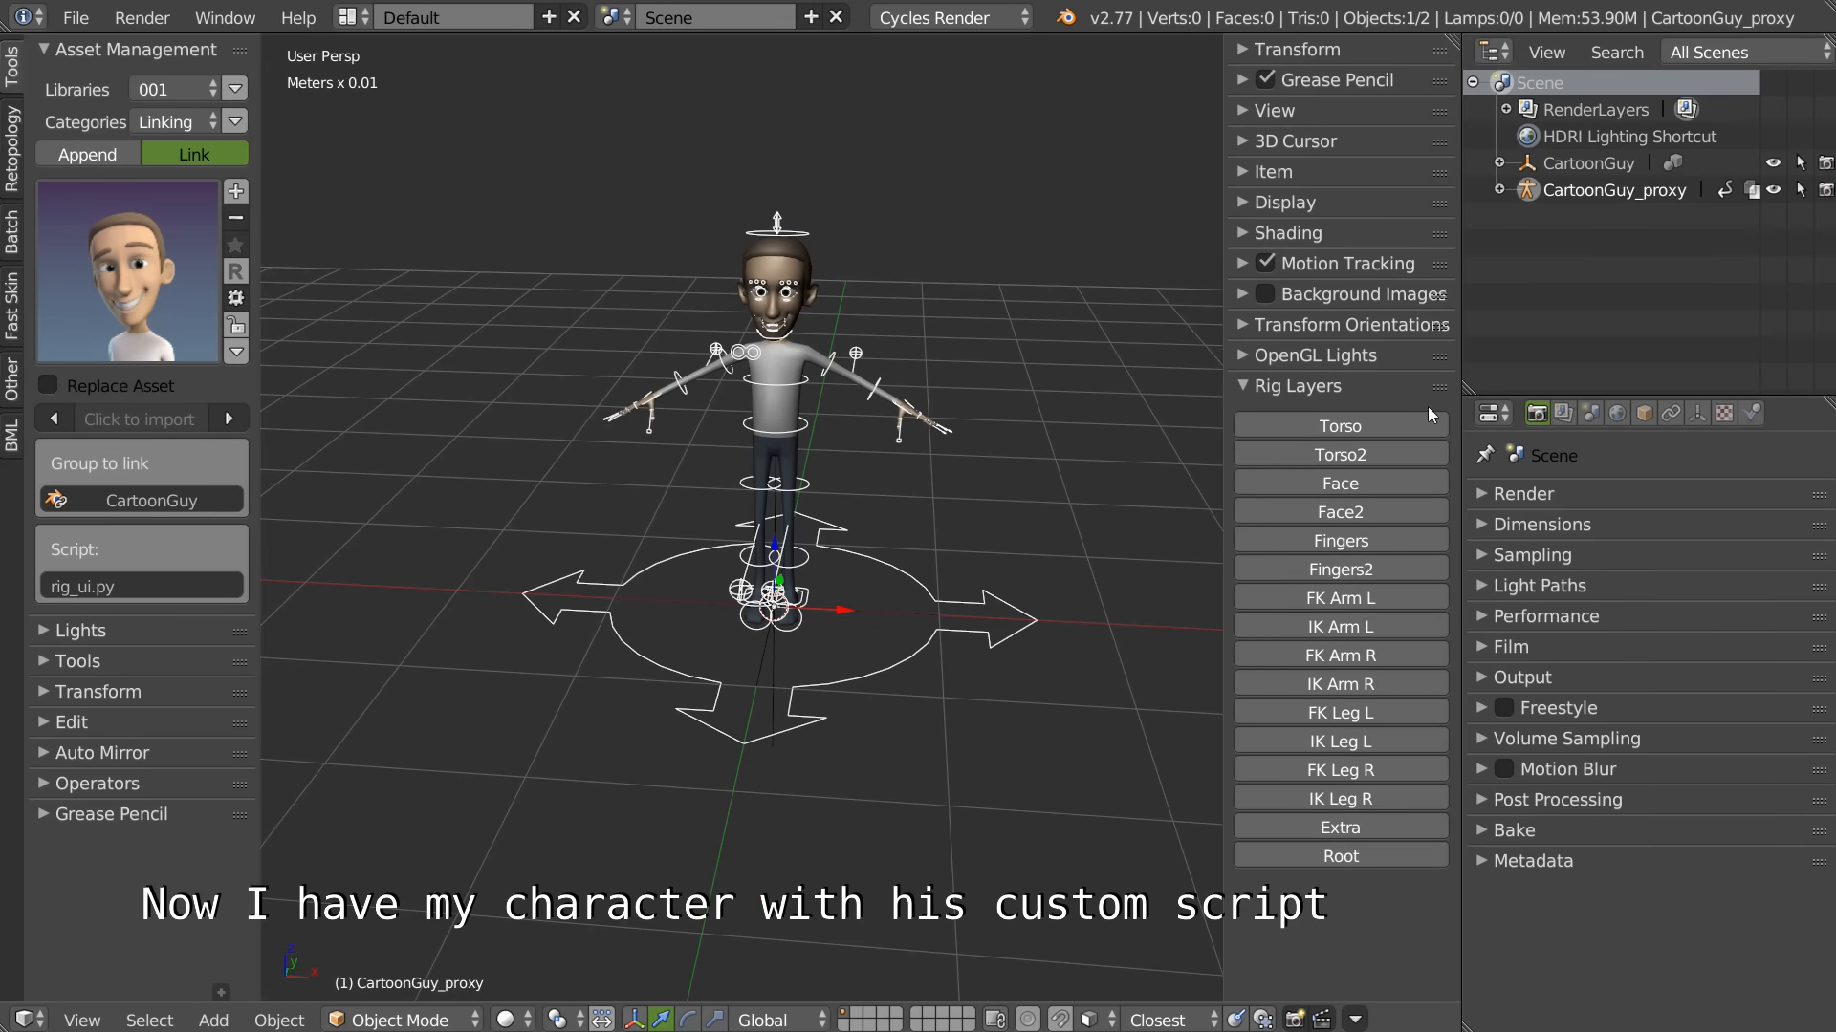
Step: Toggle the Root, IK Leg R, FK Leg R, IK Leg L, FK Leg L and IK Arm R rig layers off and back on
{"action": "middle_click_drag", "start_coordinate": [1017, 517], "coordinate": [605, 300]}
{"action": "middle_click_drag", "start_coordinate": [595, 530], "coordinate": [994, 564]}
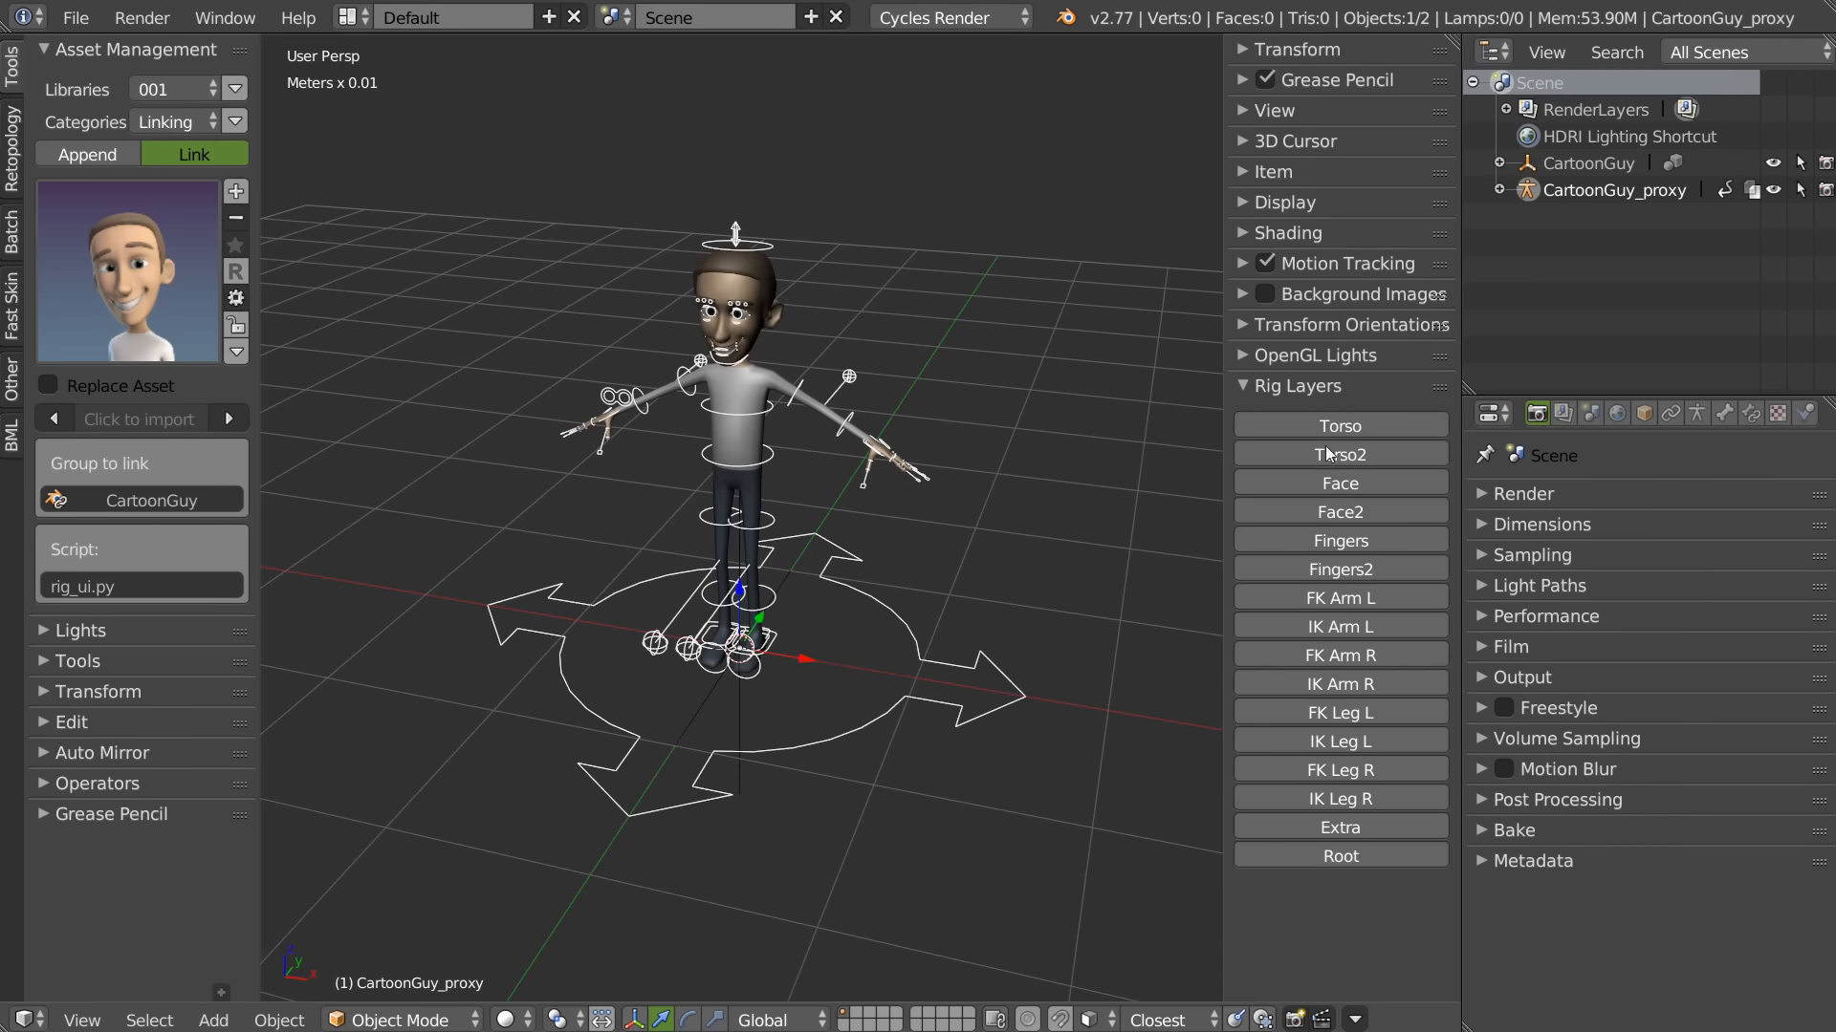
{"action": "left_click", "coordinate": [1315, 853]}
{"action": "left_click", "coordinate": [1312, 853]}
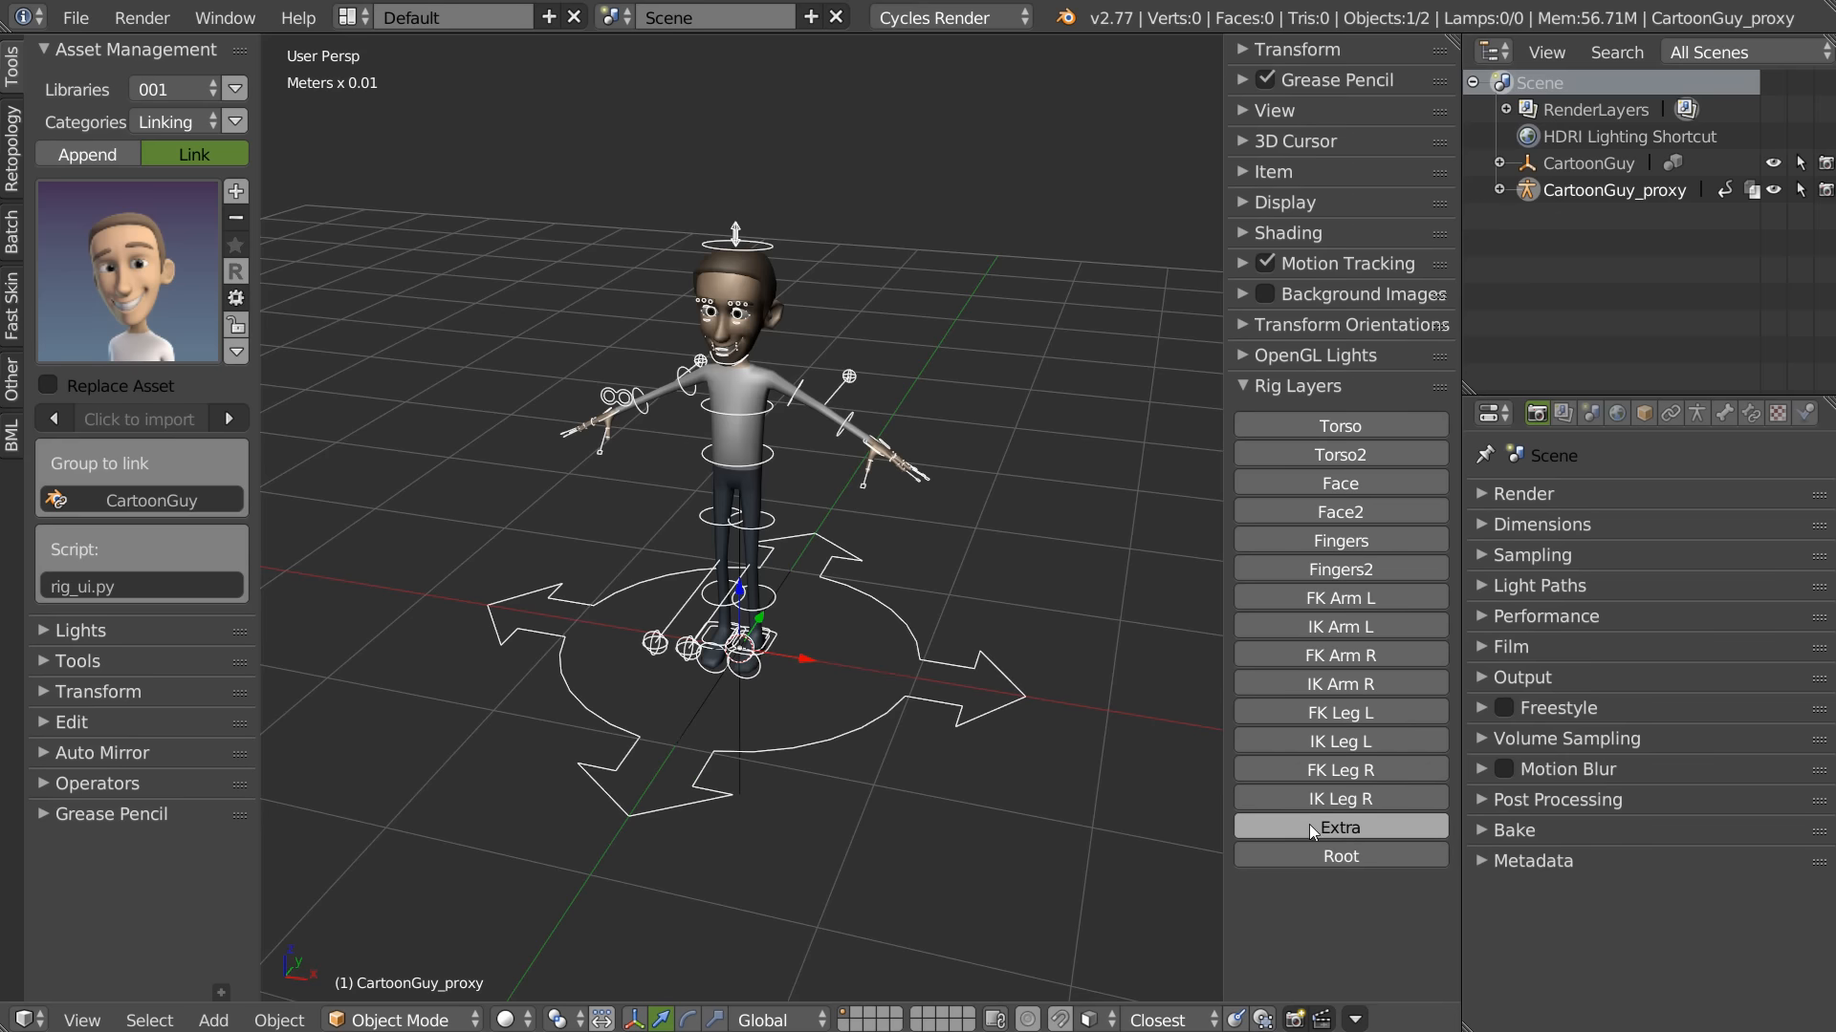
{"action": "left_click", "coordinate": [1306, 799]}
{"action": "left_click", "coordinate": [1306, 797]}
{"action": "left_click", "coordinate": [1298, 770]}
{"action": "left_click", "coordinate": [1299, 770]}
{"action": "left_click", "coordinate": [1303, 742]}
{"action": "left_click", "coordinate": [1302, 742]}
{"action": "left_click", "coordinate": [1295, 710]}
{"action": "left_click", "coordinate": [1295, 710]}
{"action": "left_click", "coordinate": [1289, 684]}
{"action": "left_click", "coordinate": [1289, 685]}
Step: Make the linked CartoonGuy object unselectable in the outliner
{"action": "middle_click_drag", "start_coordinate": [759, 458], "coordinate": [853, 474]}
{"action": "middle_click_drag", "start_coordinate": [900, 606], "coordinate": [801, 575]}
{"action": "left_click", "coordinate": [1800, 164]}
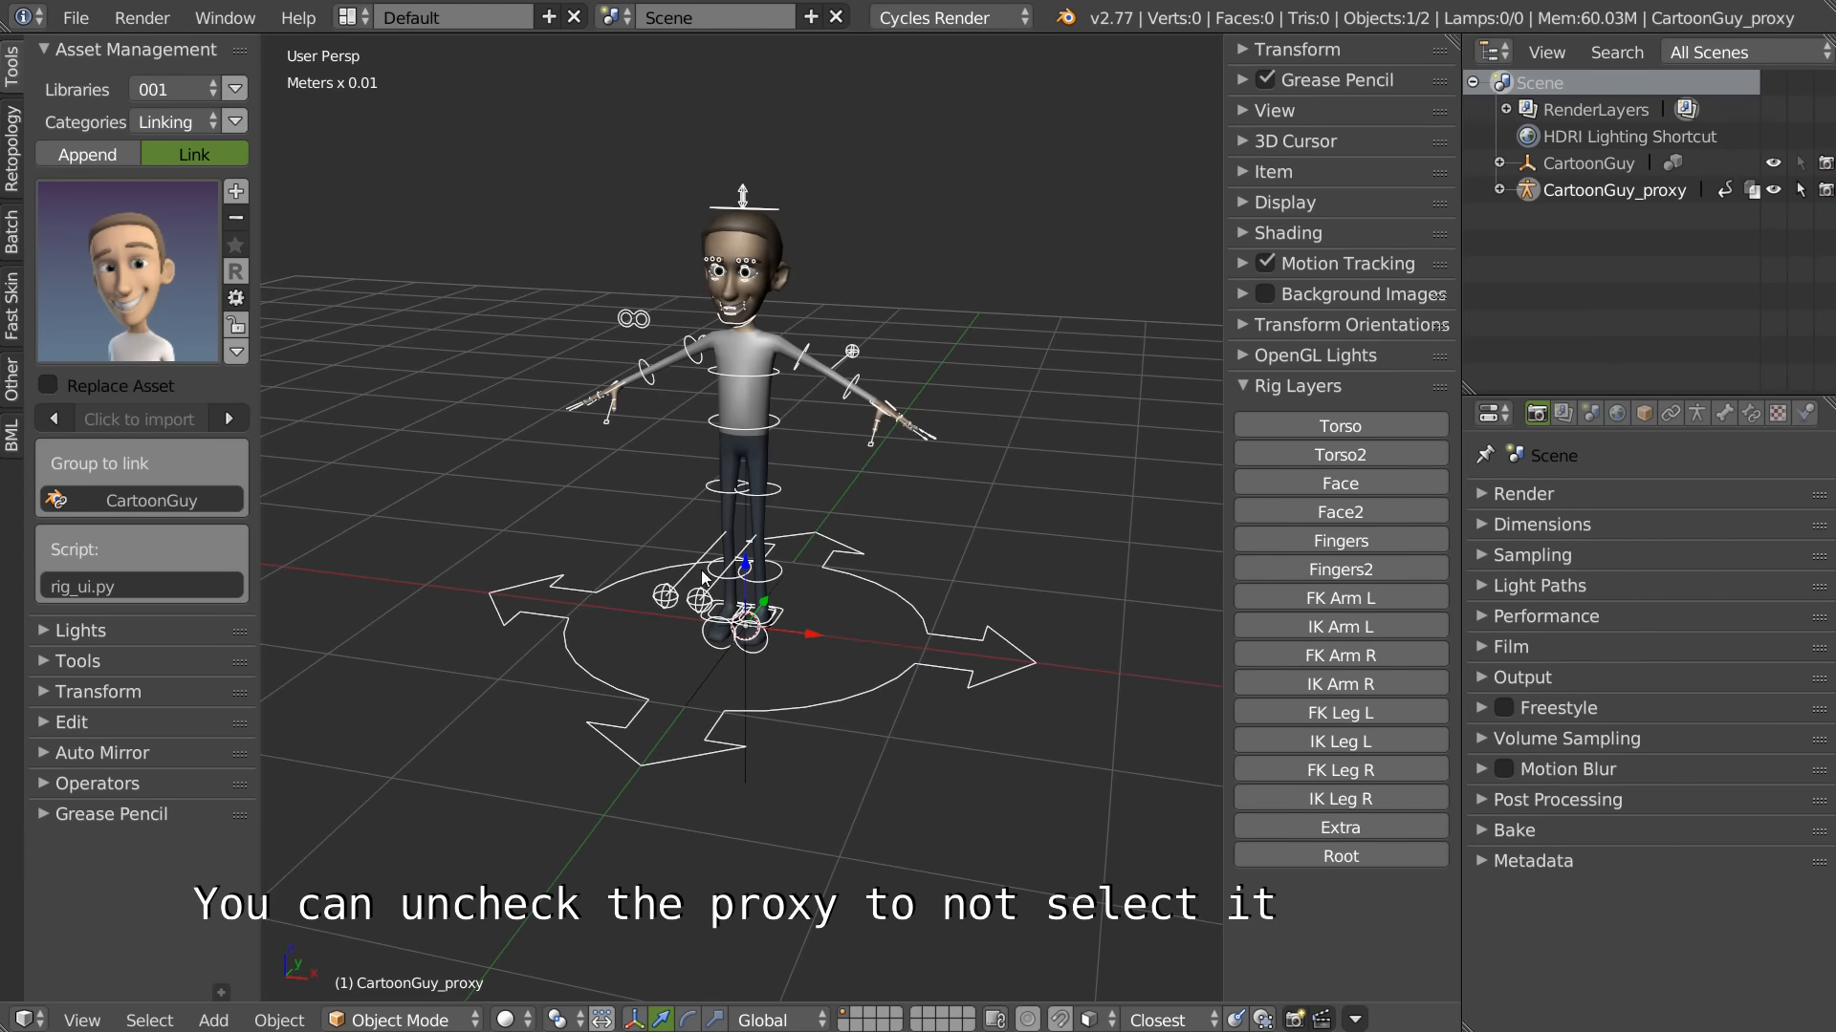
Step: Switch CartoonGuy_proxy to Pose Mode
{"action": "middle_click_drag", "start_coordinate": [826, 401], "coordinate": [800, 410]}
{"action": "key", "text": "Tab"}
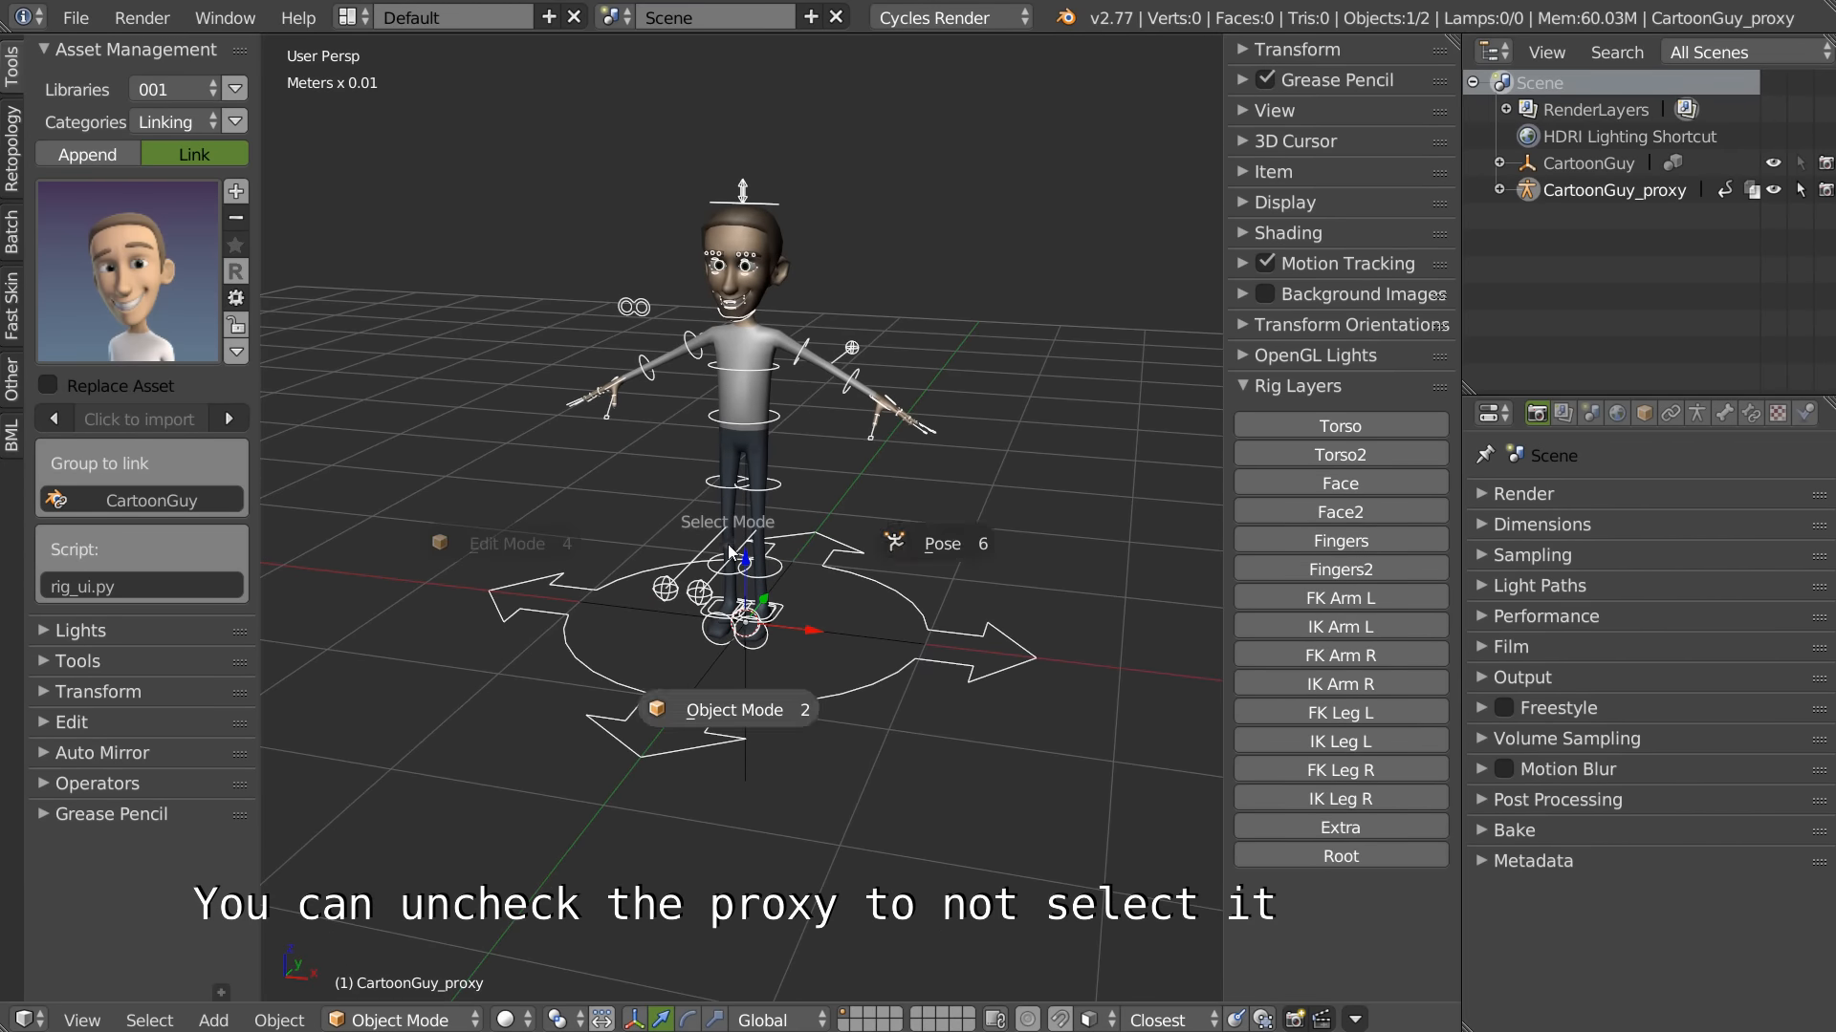
{"action": "left_click", "coordinate": [932, 540]}
{"action": "middle_click_drag", "start_coordinate": [737, 440], "coordinate": [688, 344]}
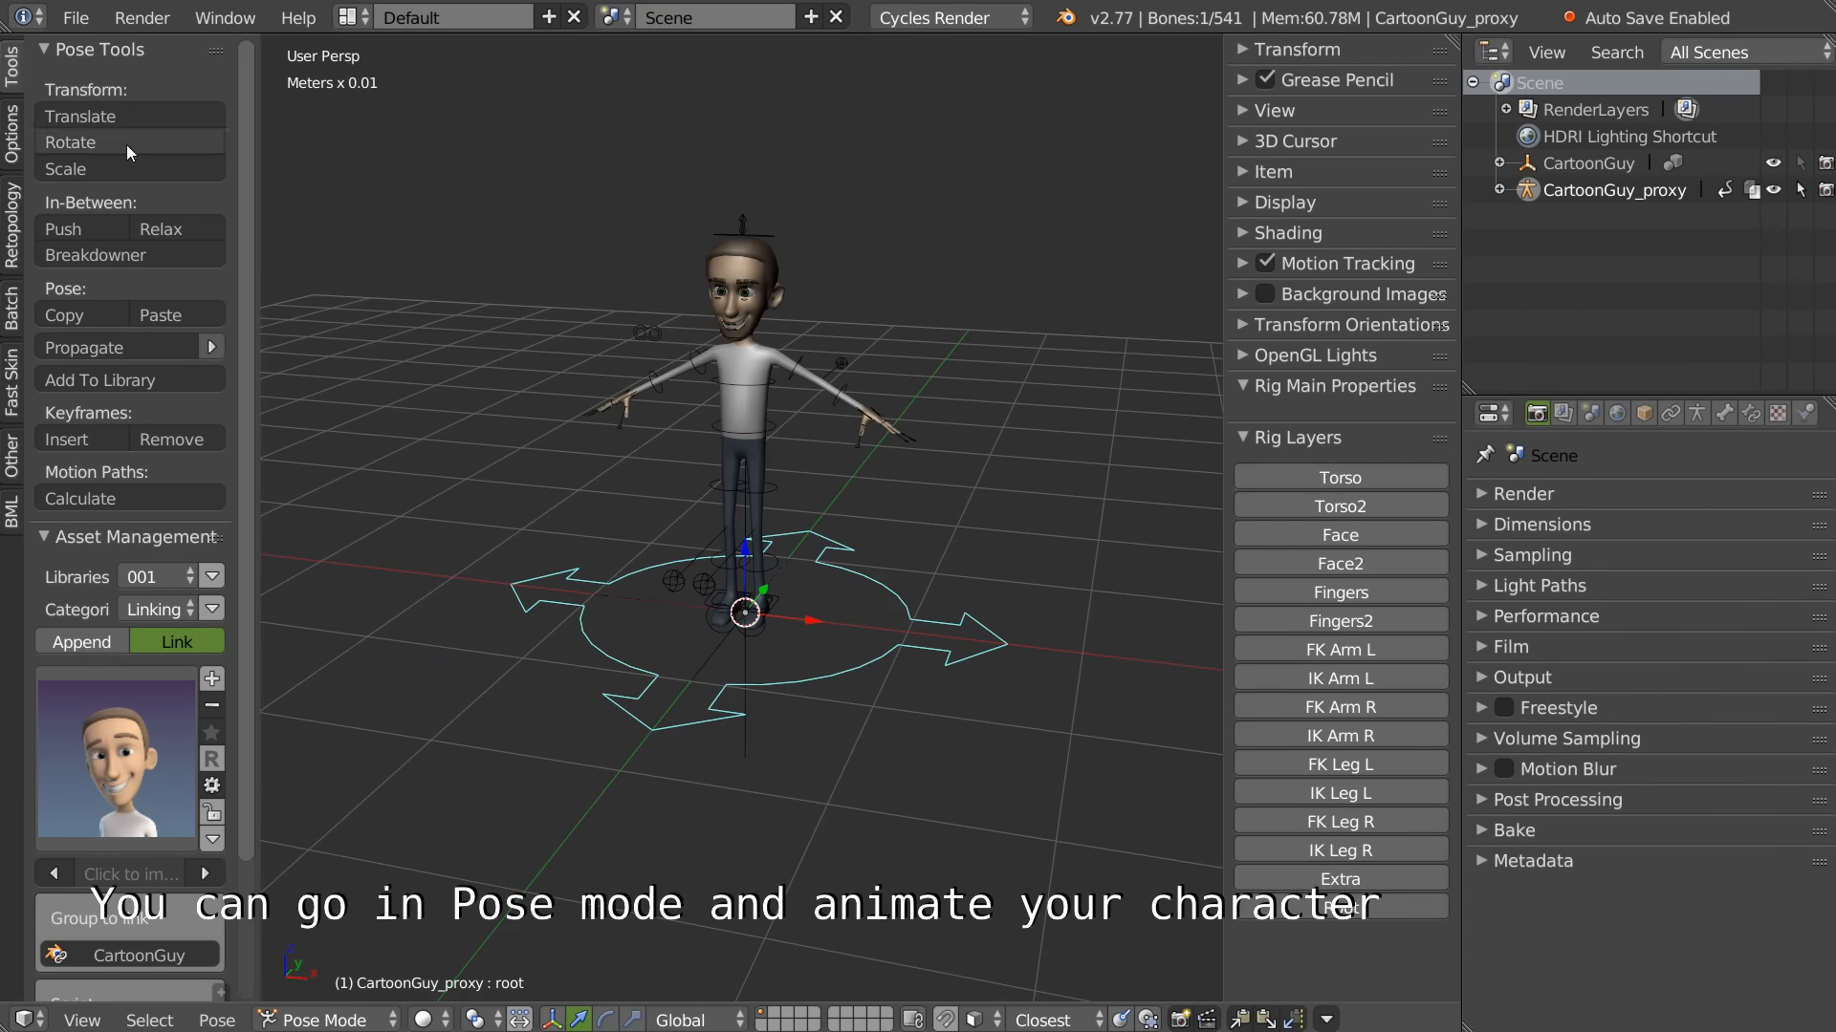
Step: Try rotating the character's two arm controls and moving the control above the head, cancelling each transform
{"action": "scroll", "coordinate": [746, 258], "scroll_direction": "up", "scroll_amount": 2}
{"action": "right_click", "coordinate": [807, 337]}
{"action": "key", "text": "r"}
{"action": "key", "text": "Escape"}
{"action": "right_click", "coordinate": [743, 147]}
{"action": "key", "text": "g"}
{"action": "key", "text": "Escape"}
{"action": "right_click", "coordinate": [668, 336]}
{"action": "key", "text": "r"}
{"action": "key", "text": "Escape"}
Step: Try moving the character's hips, root and EyeTrack controls, cancelling each transform
{"action": "right_click", "coordinate": [803, 436]}
{"action": "key", "text": "g"}
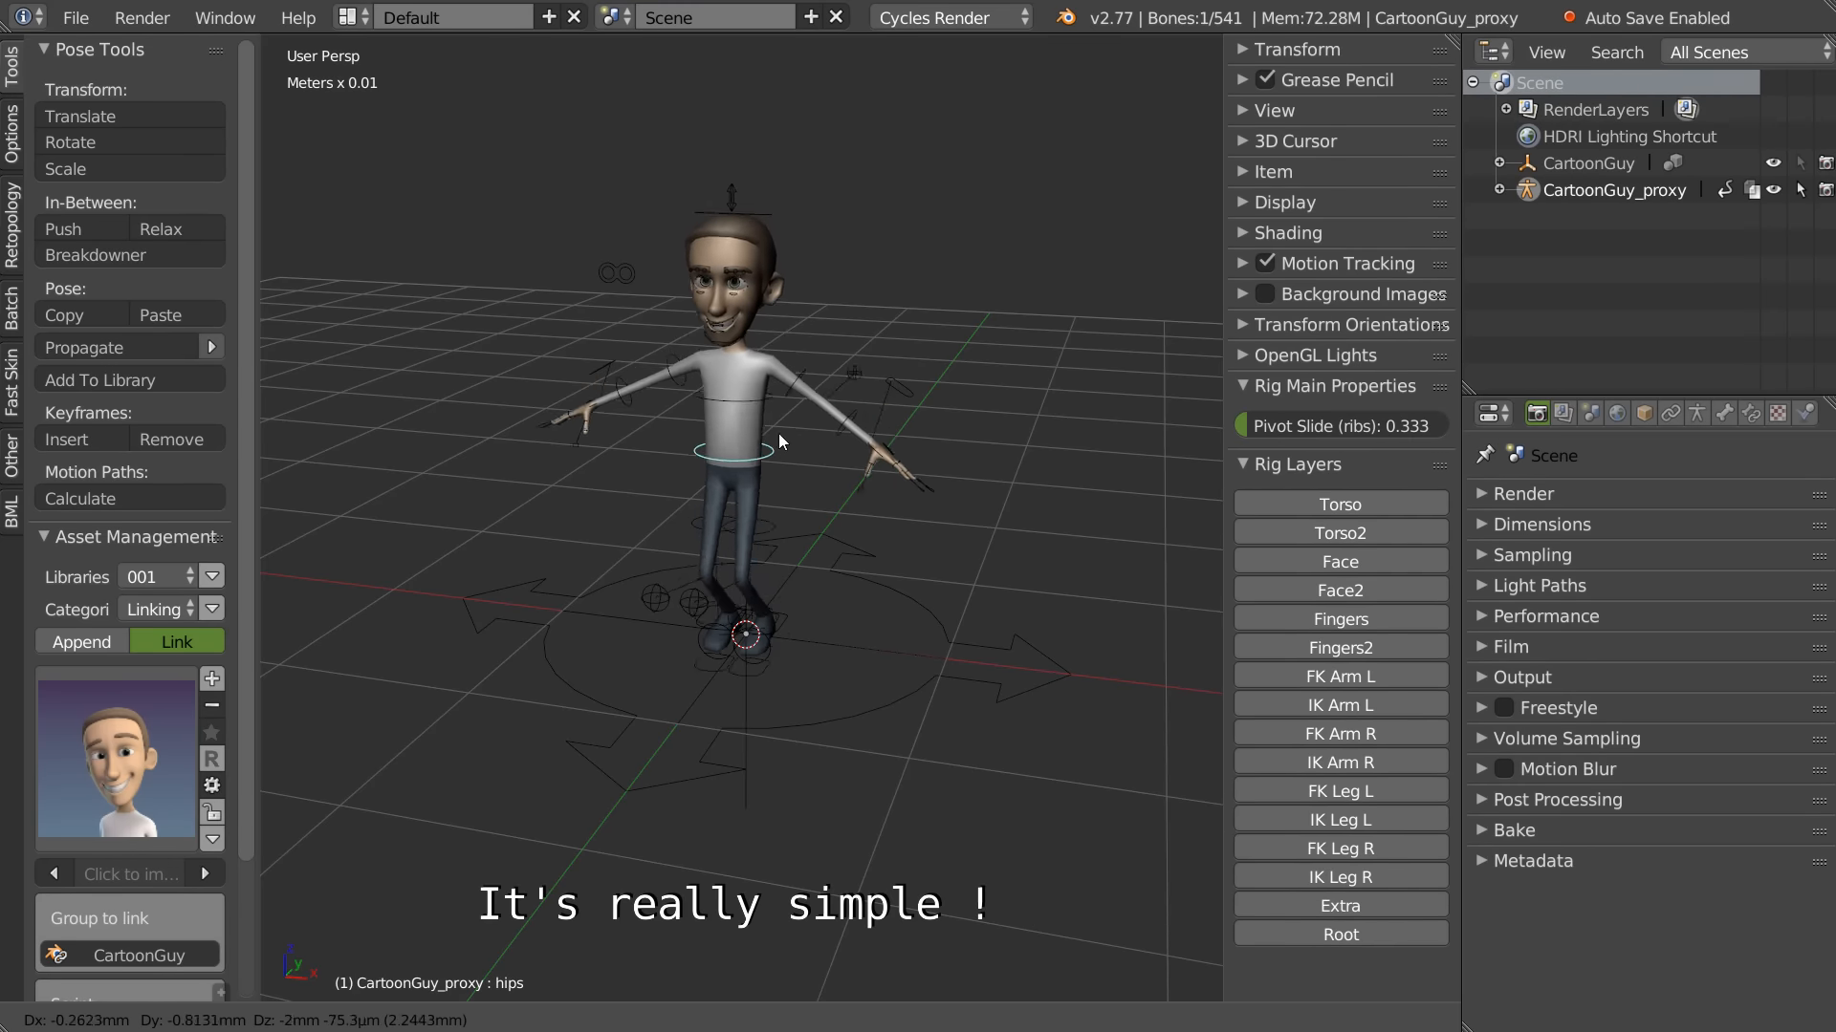
{"action": "key", "text": "Escape"}
{"action": "scroll", "coordinate": [870, 456], "scroll_direction": "down", "scroll_amount": 2}
{"action": "right_click", "coordinate": [866, 641]}
{"action": "key", "text": "g"}
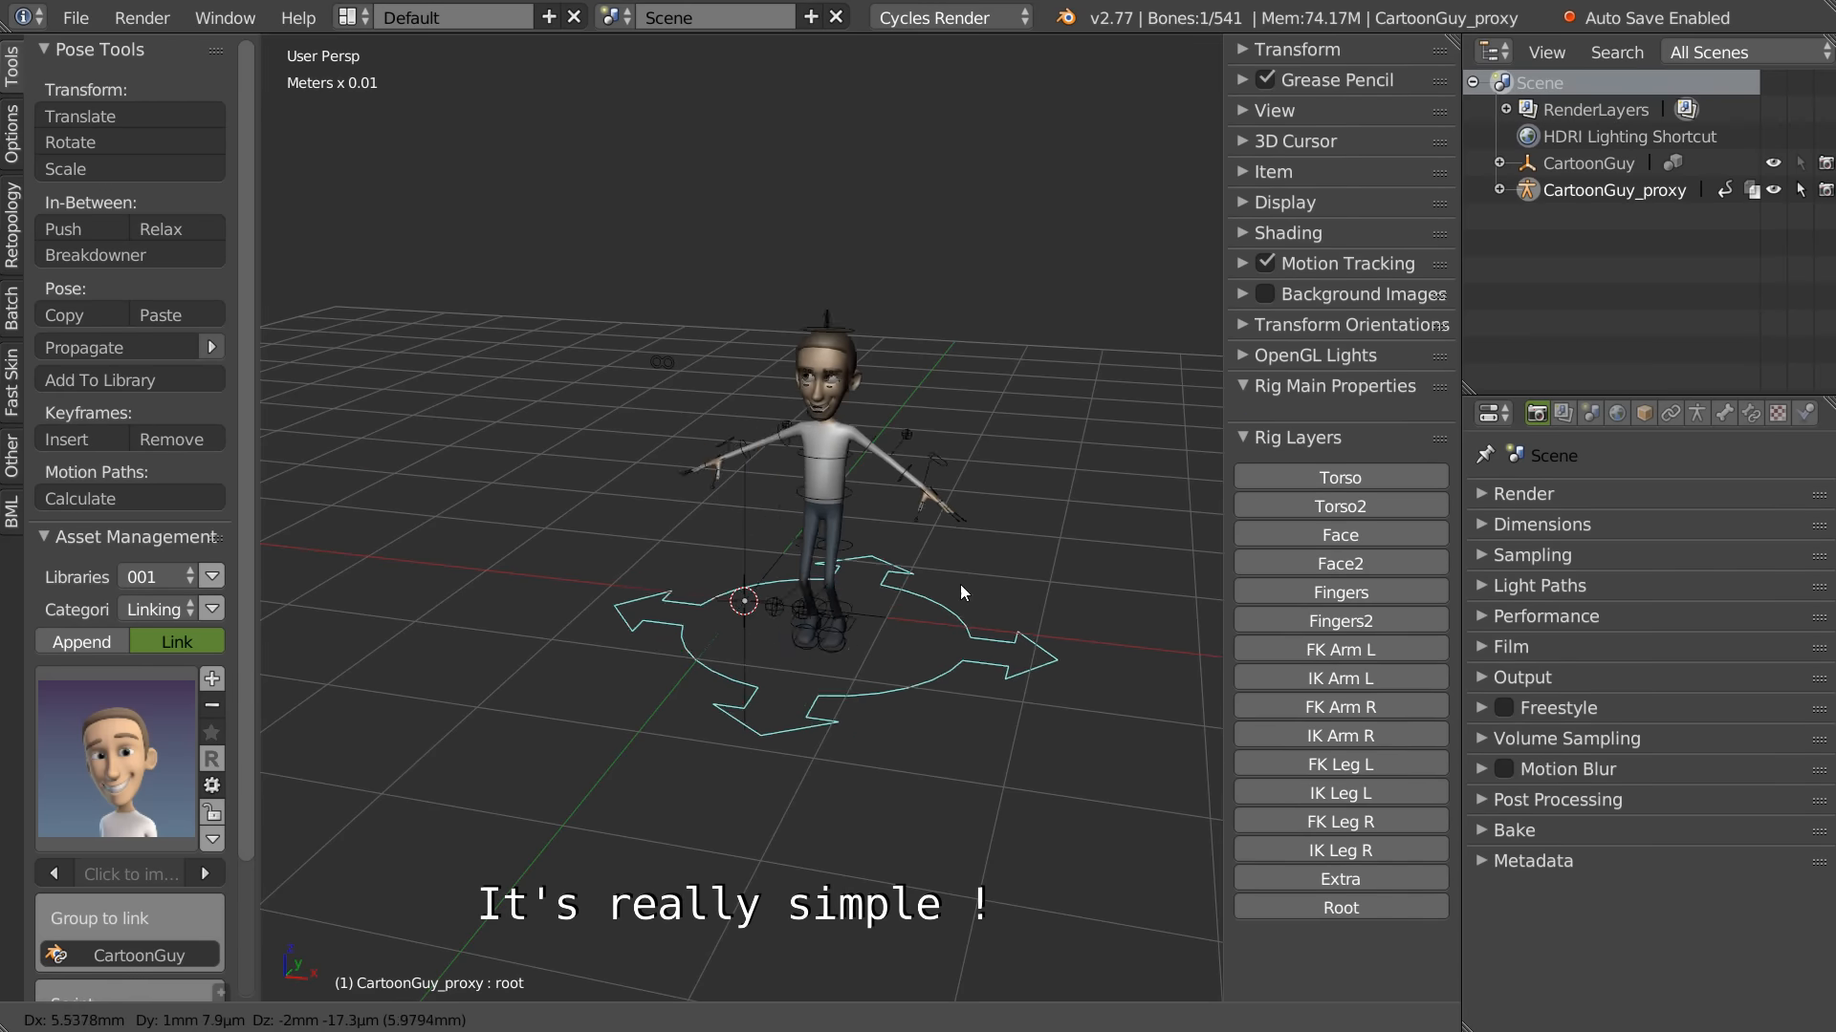
{"action": "key", "text": "Escape"}
{"action": "right_click", "coordinate": [669, 363]}
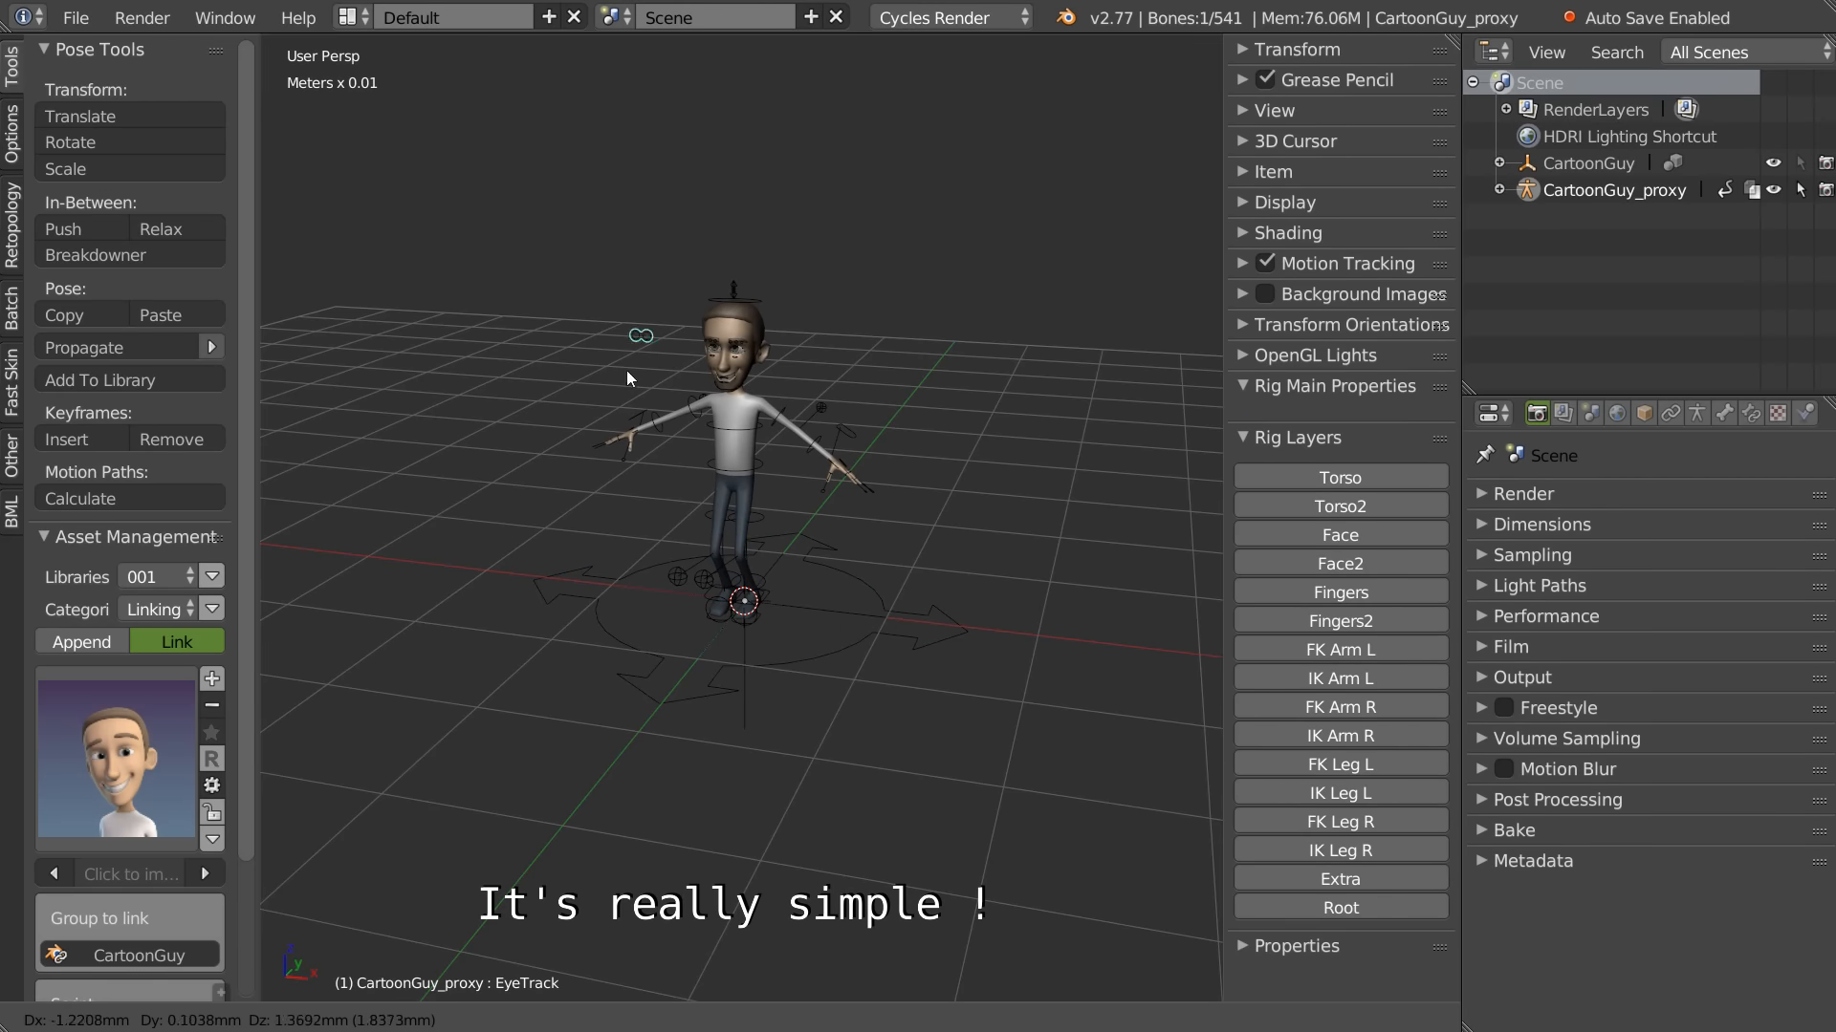
{"action": "scroll", "coordinate": [732, 404], "scroll_direction": "up", "scroll_amount": 5}
{"action": "scroll", "coordinate": [742, 329], "scroll_direction": "down", "scroll_amount": 5}
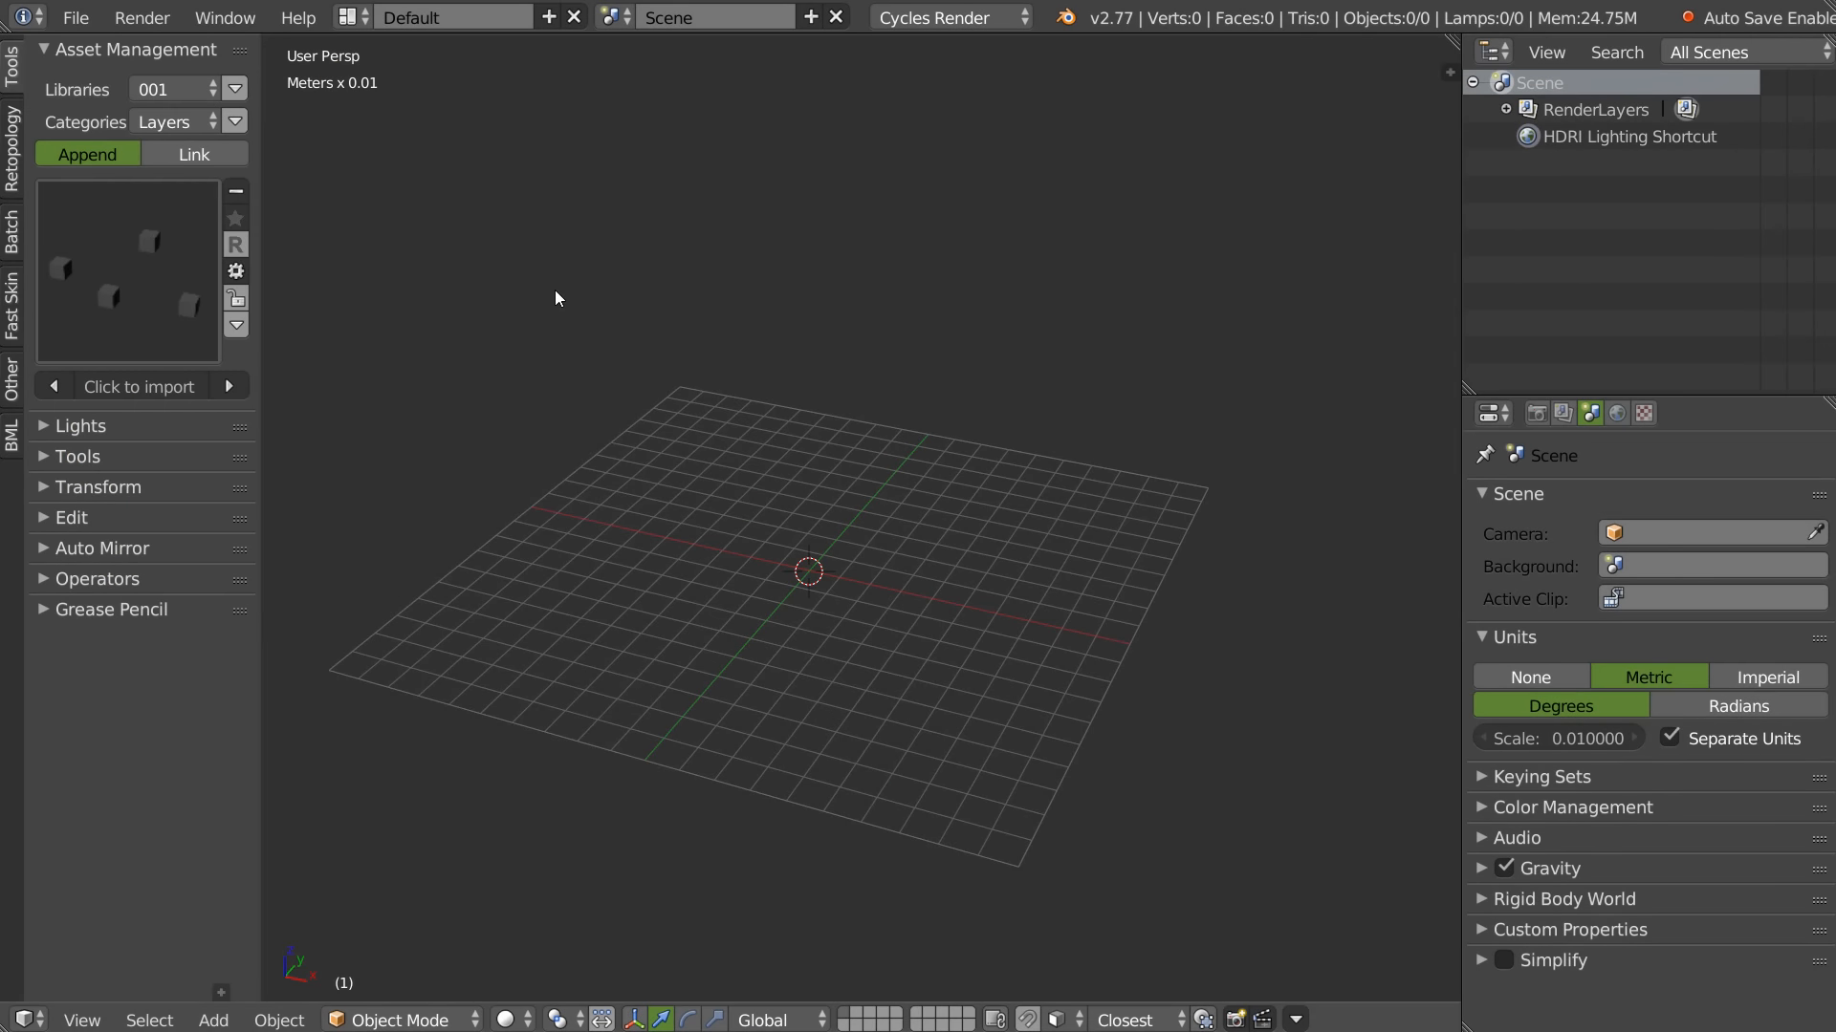
Step: Append the four-cube asset from the Layers category and delete the imported cubes
{"action": "left_click", "coordinate": [136, 386]}
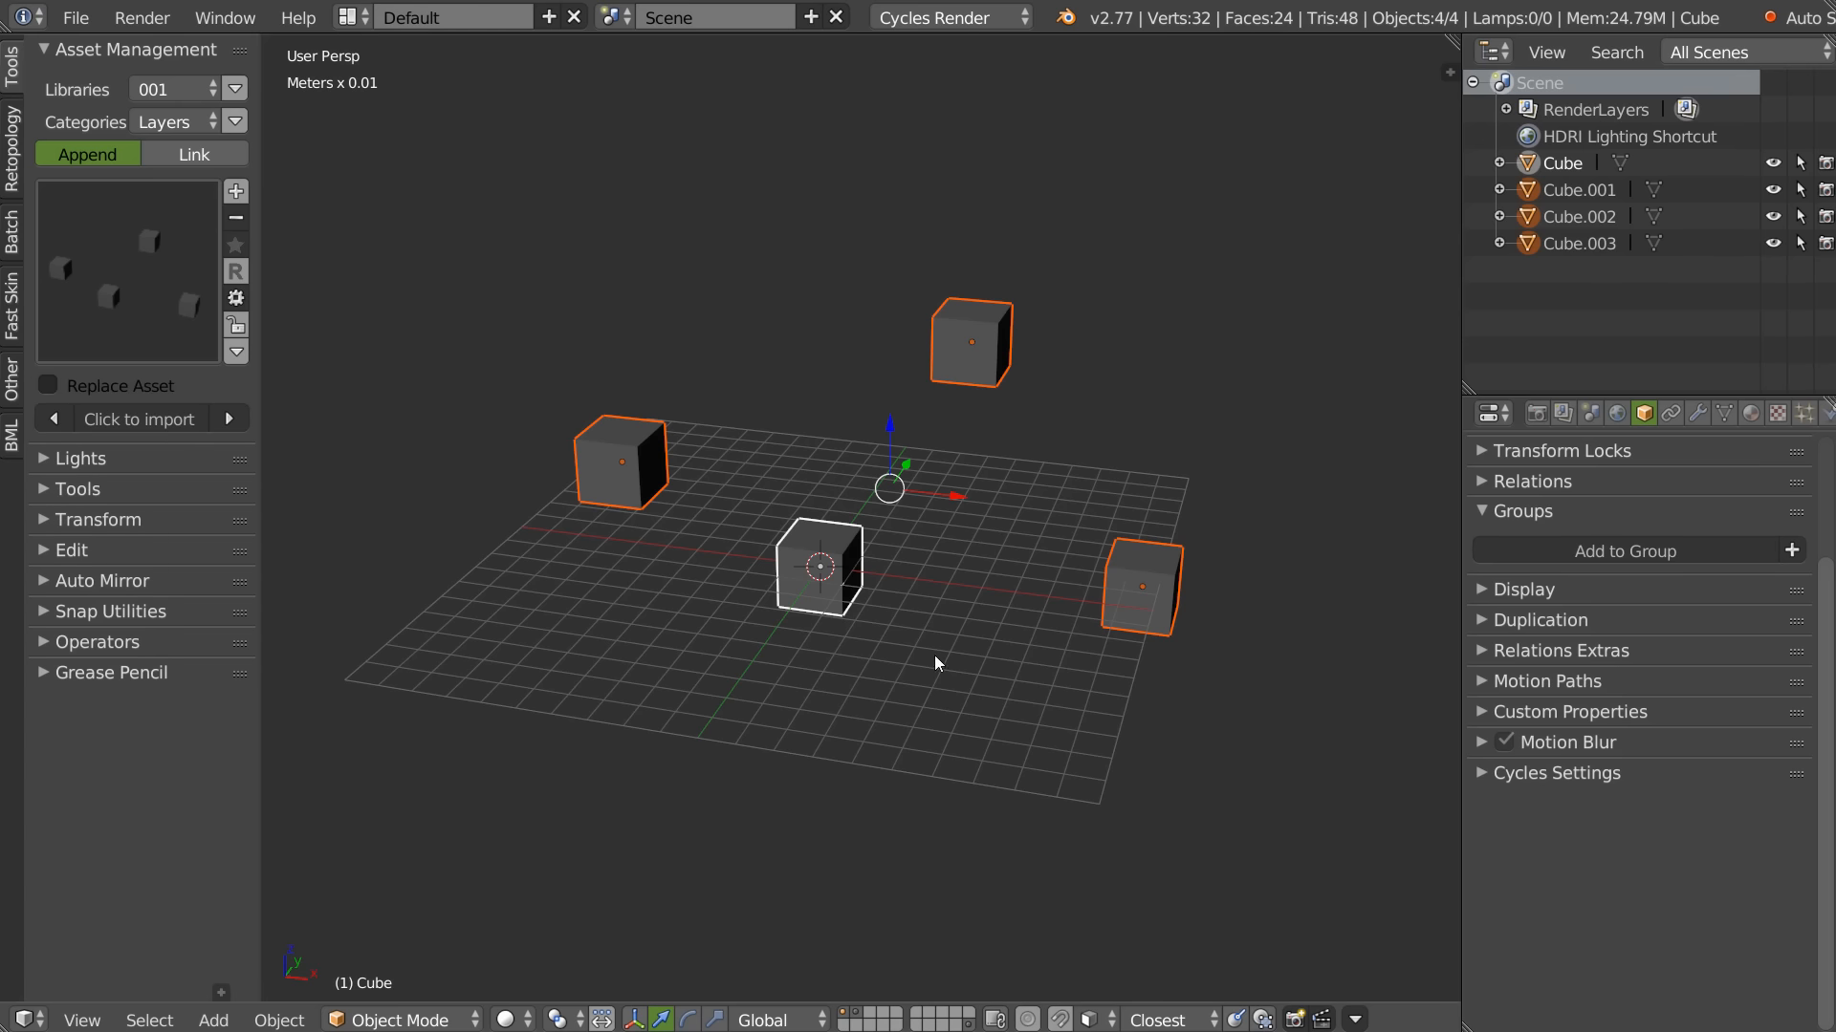
{"action": "key", "text": "x"}
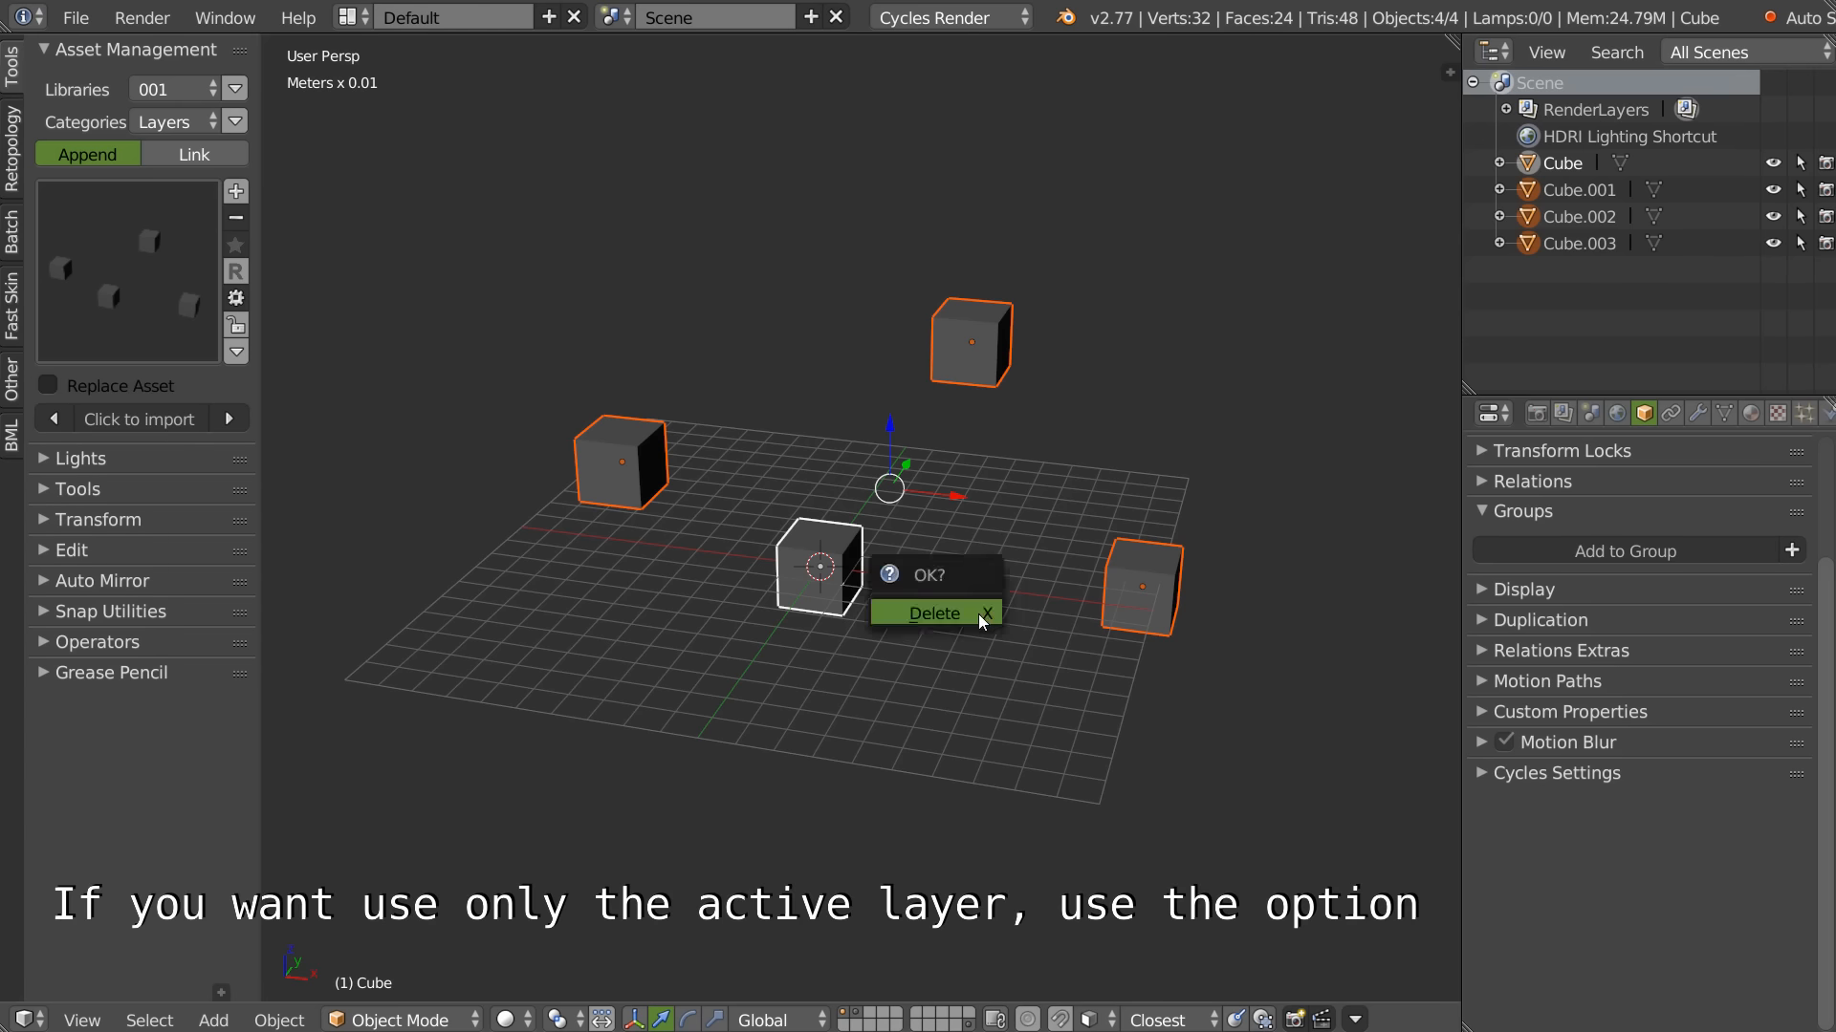
{"action": "left_click", "coordinate": [975, 614]}
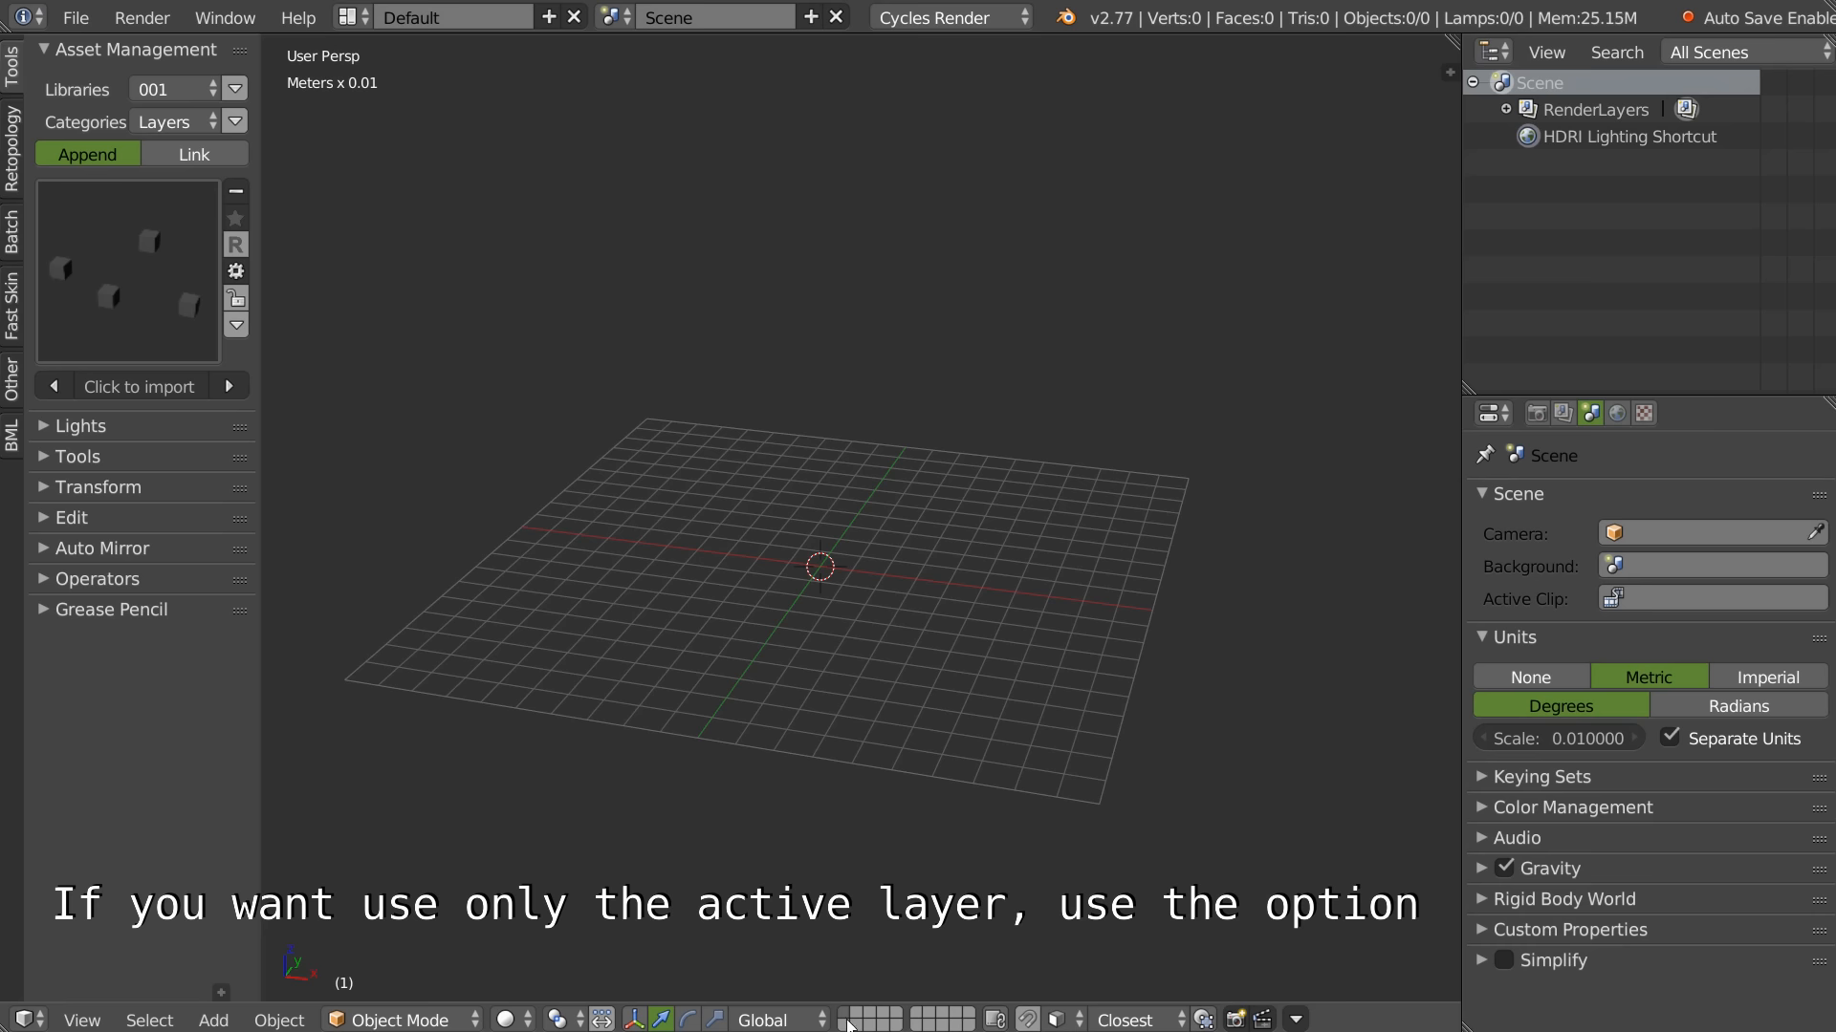
Step: Enable Use Active layer in the import options and append the four-cube asset again
{"action": "left_click", "coordinate": [236, 272]}
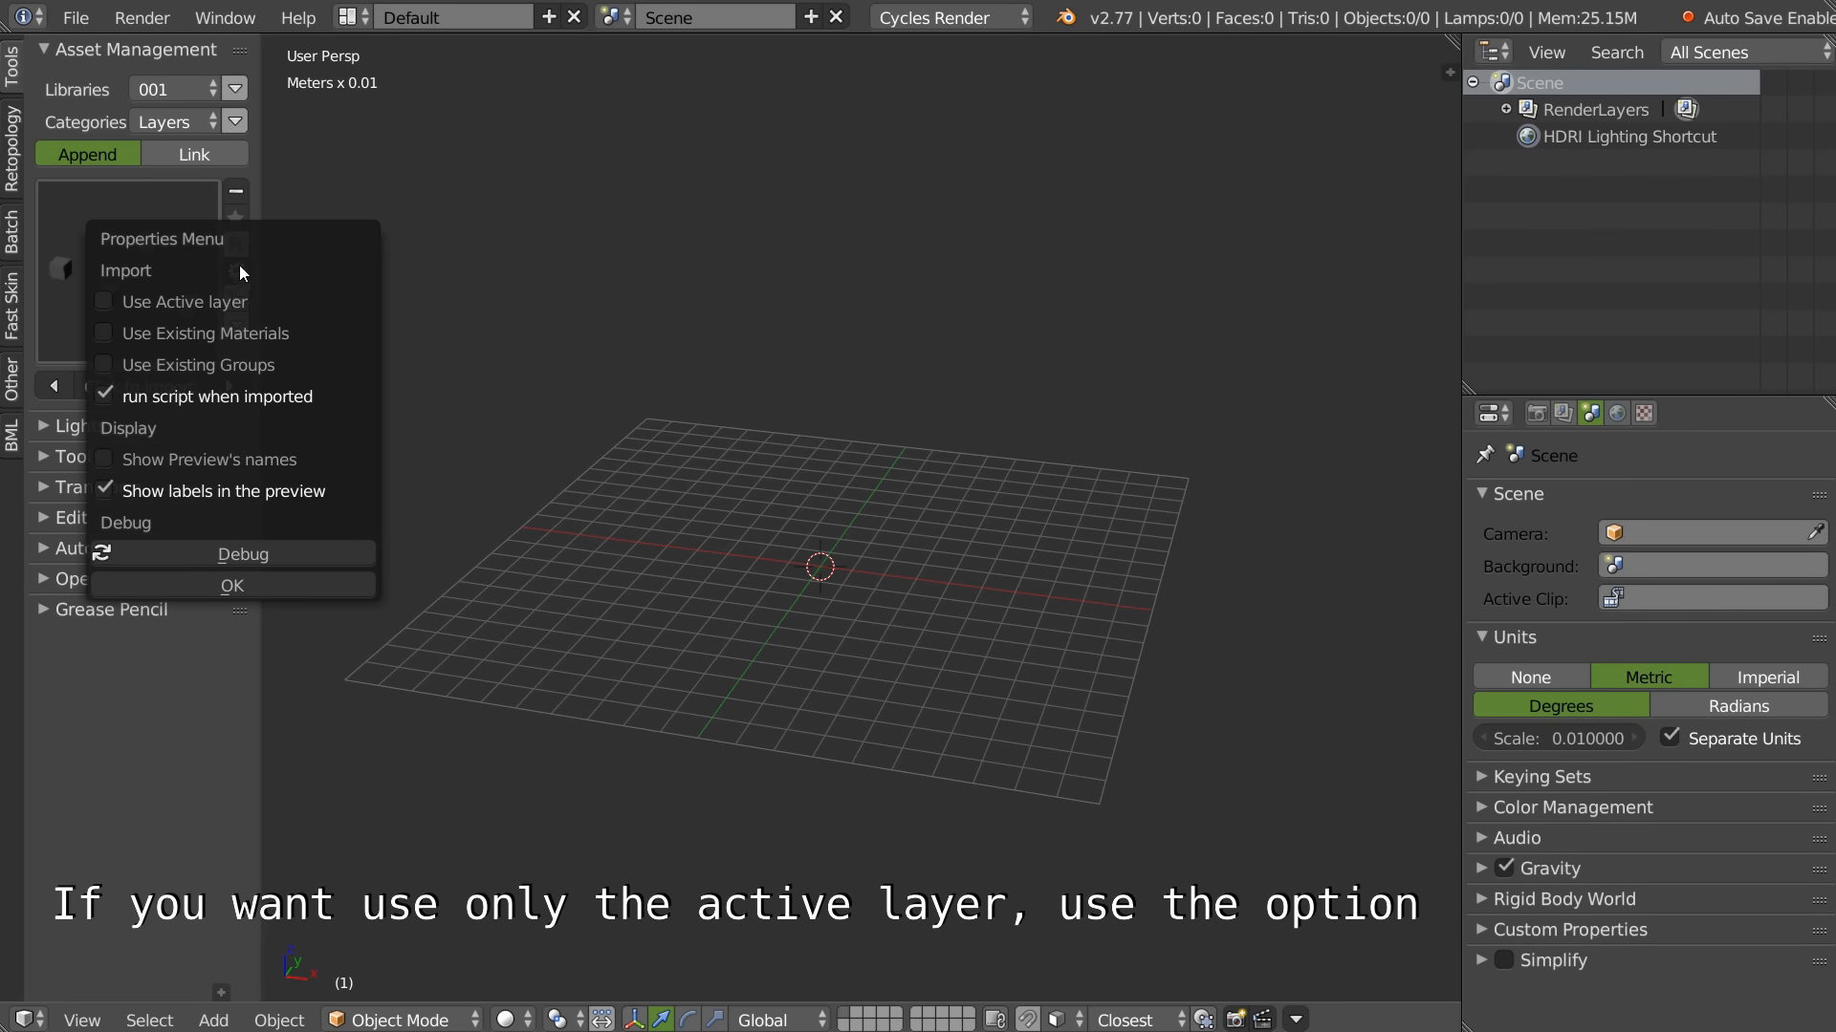
{"action": "left_click", "coordinate": [104, 302]}
{"action": "left_click", "coordinate": [210, 584]}
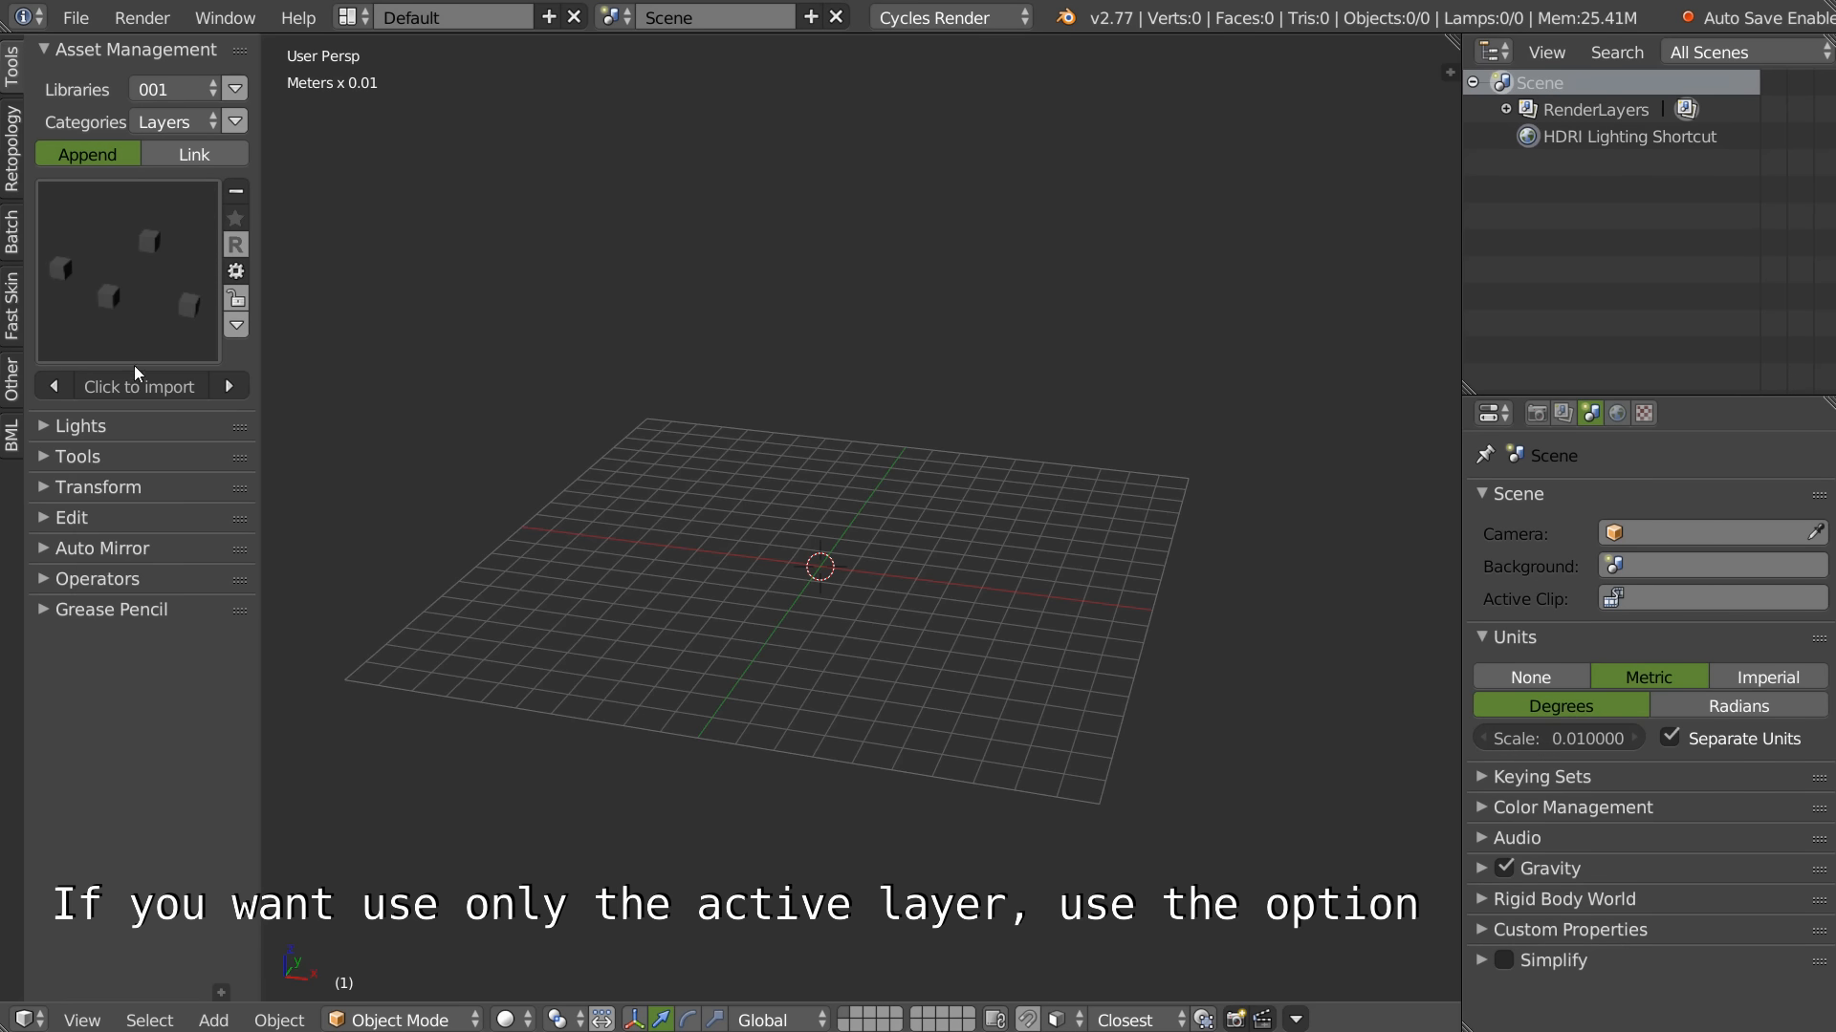
{"action": "left_click", "coordinate": [141, 386]}
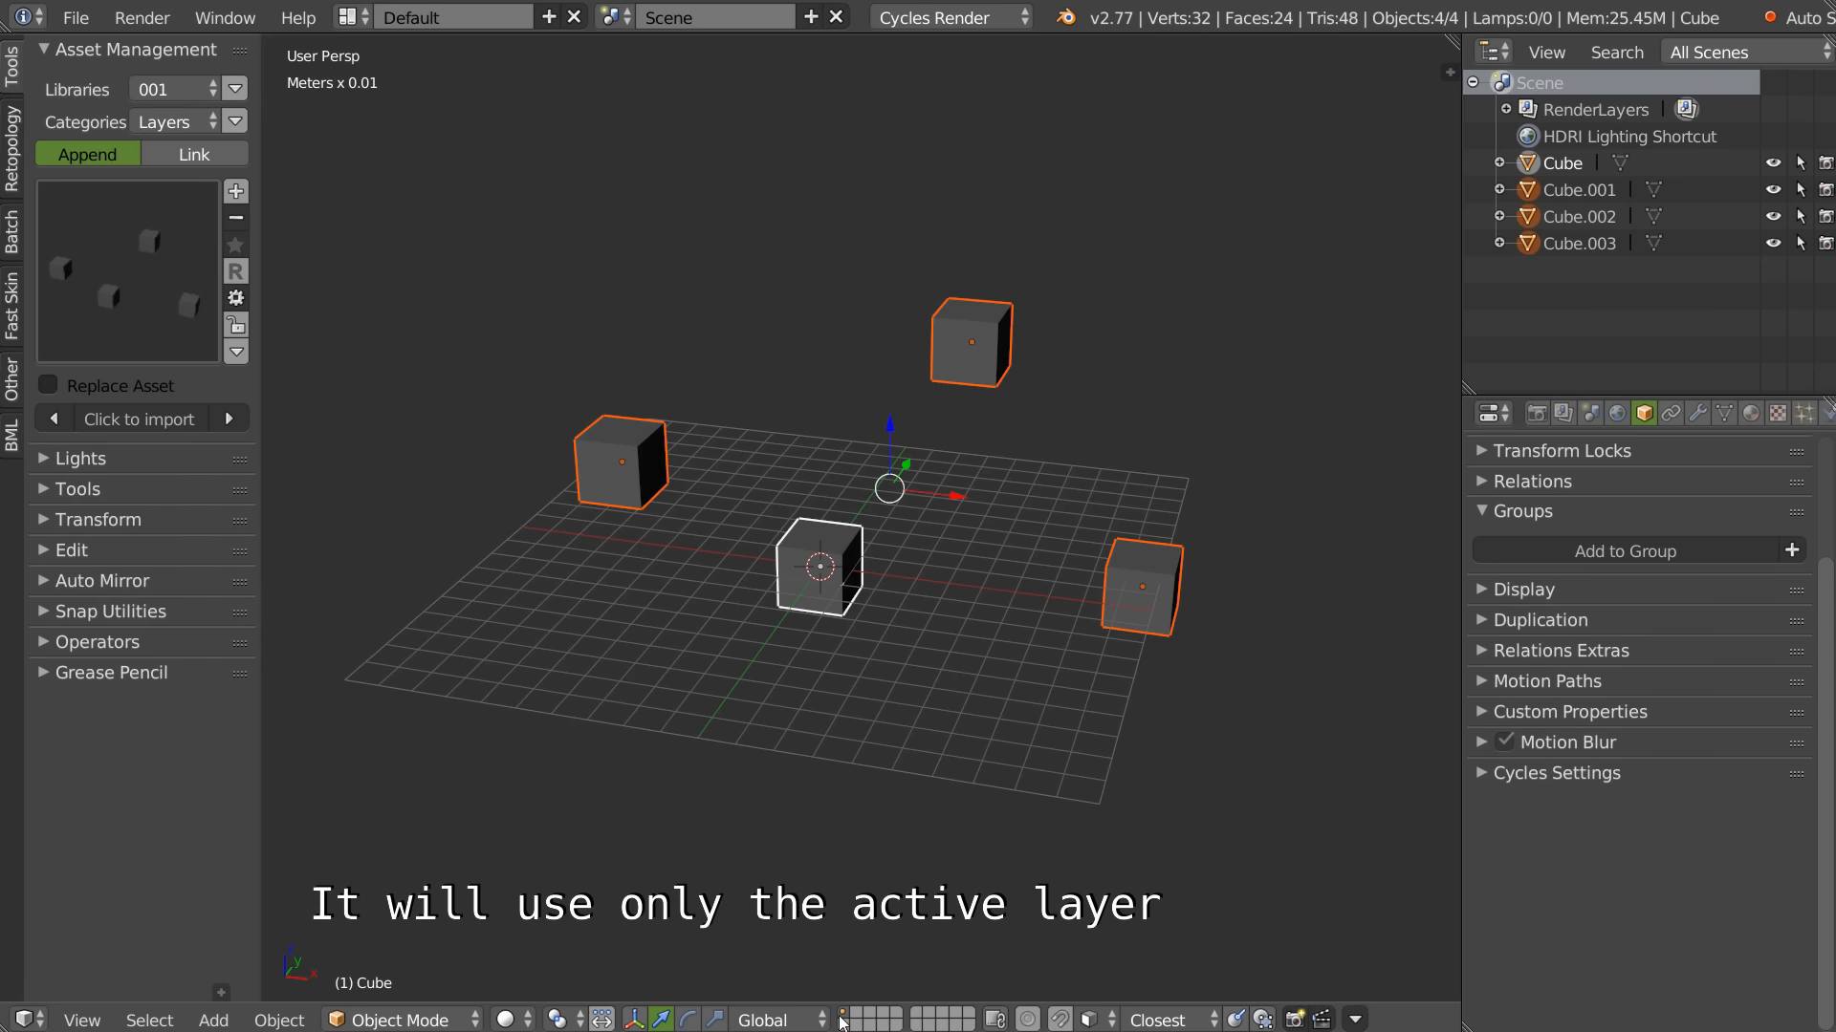
{"action": "middle_click_drag", "start_coordinate": [975, 842], "coordinate": [909, 657]}
{"action": "mouse_move", "coordinate": [861, 599]}
{"action": "middle_mouse_down"}
{"action": "mouse_move", "coordinate": [844, 578]}
{"action": "mouse_move", "coordinate": [865, 568]}
{"action": "middle_mouse_up"}
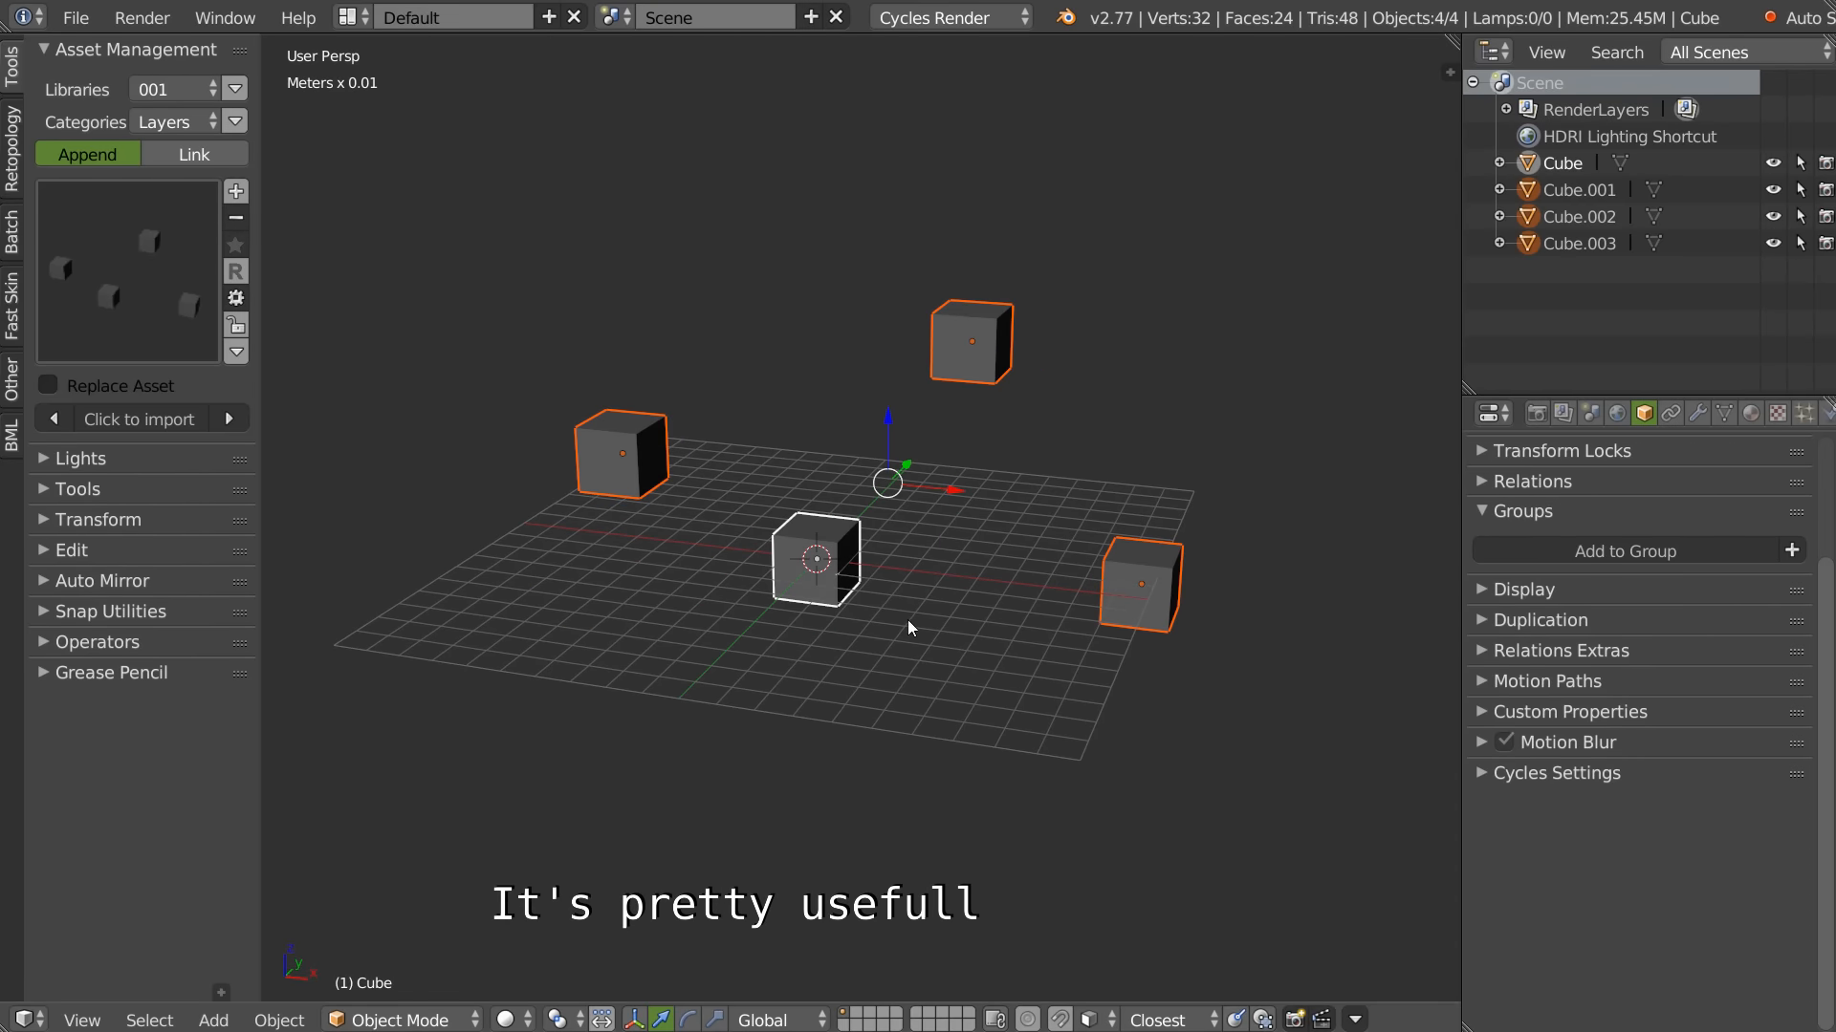
Step: Delete the four imported cubes, switch the category to shaders and disable the Use Active layer import option
{"action": "key", "text": "Delete"}
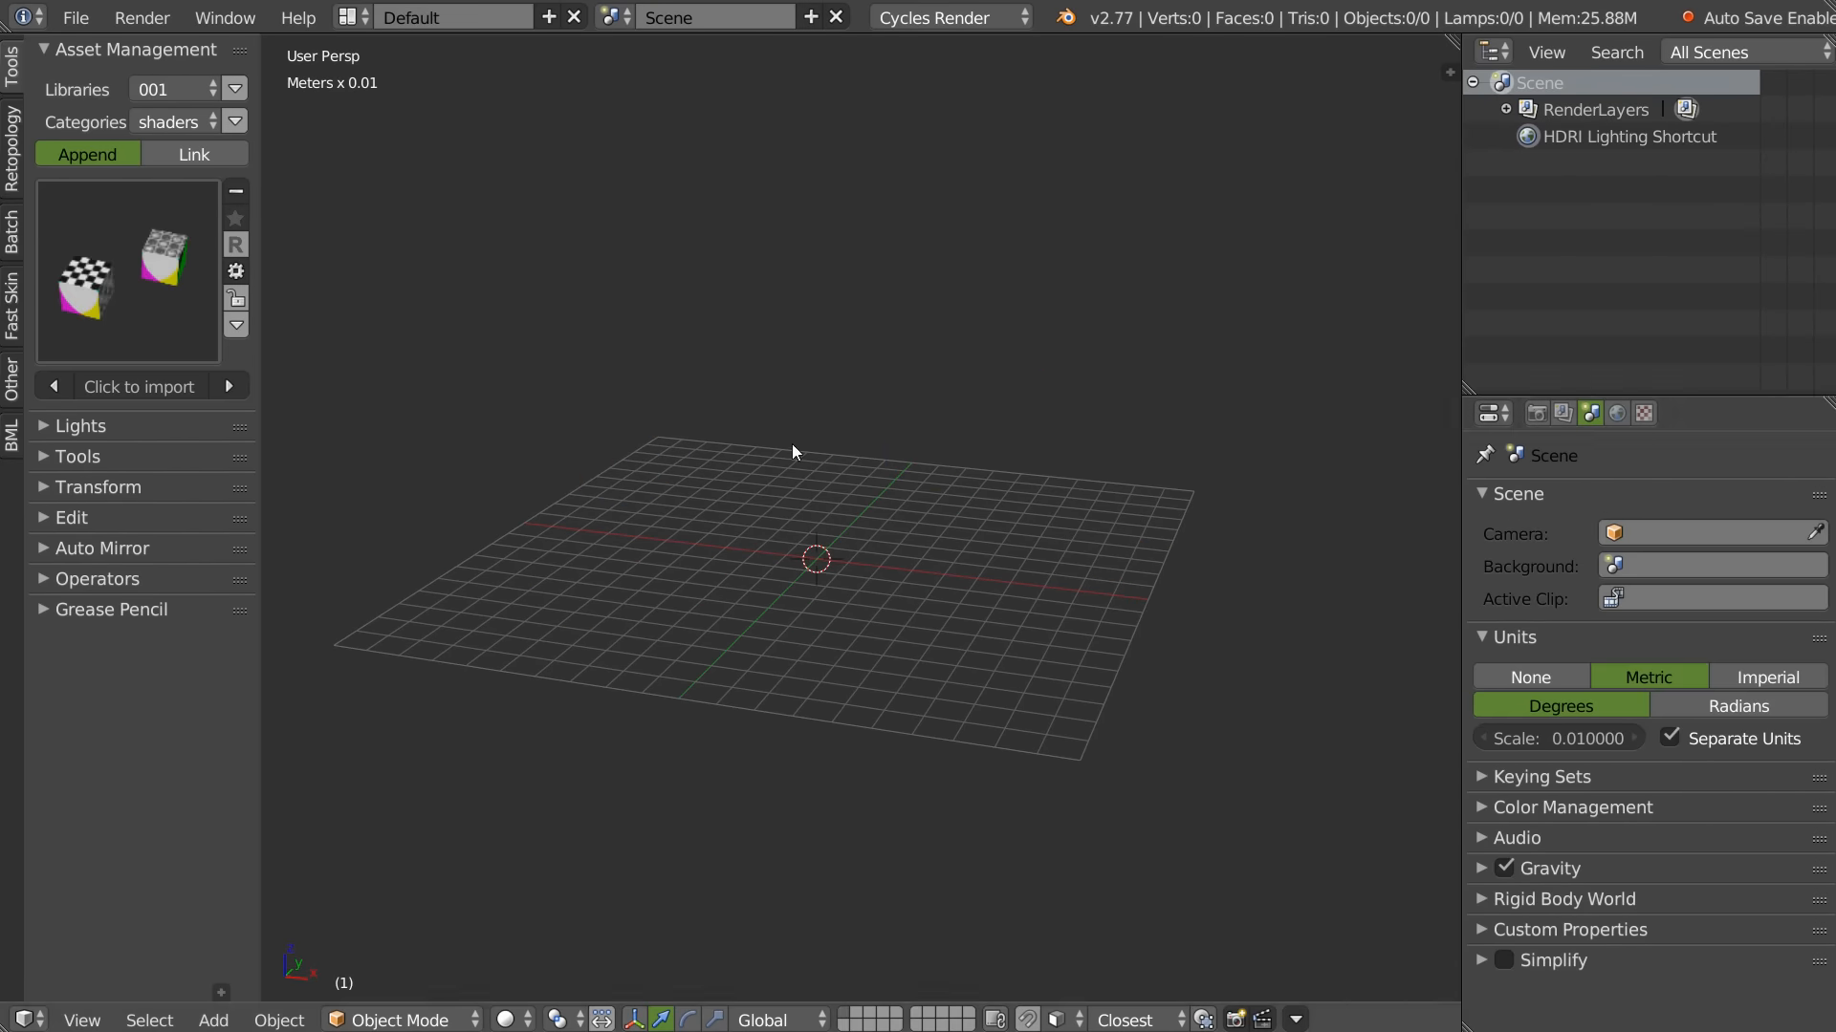
{"action": "middle_click_drag", "start_coordinate": [791, 443], "coordinate": [438, 300]}
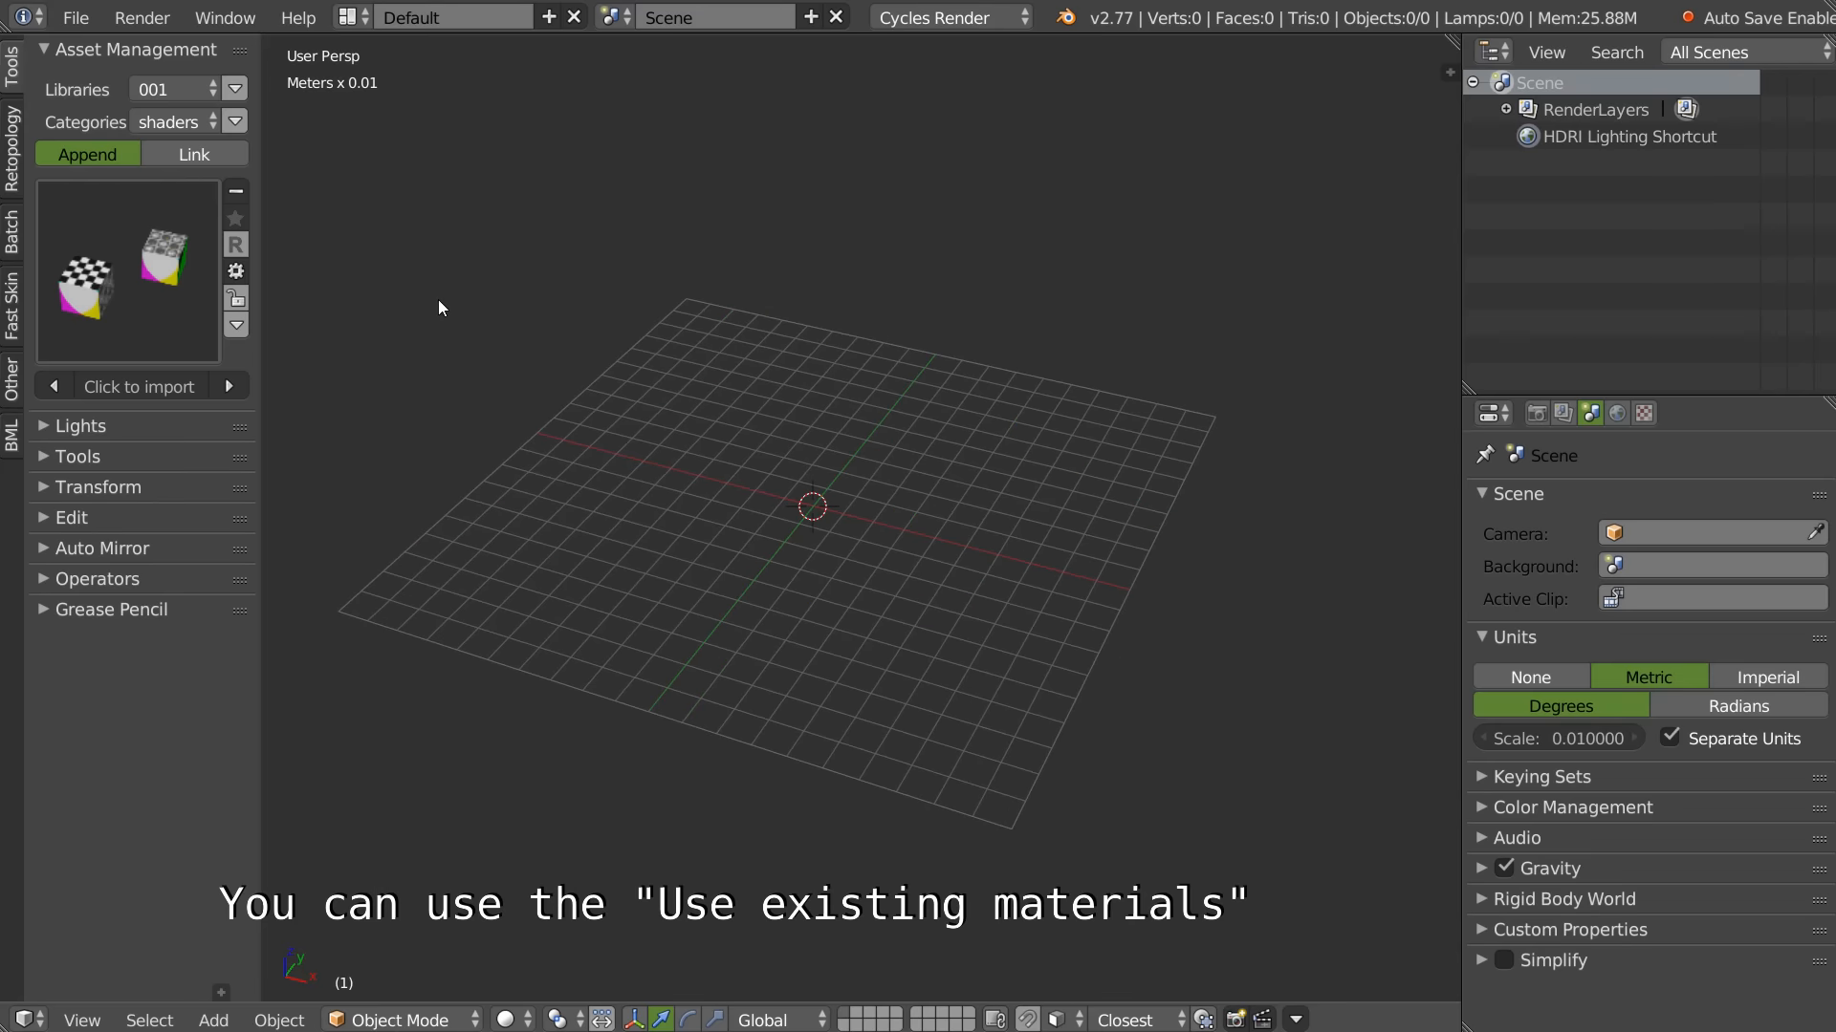
{"action": "left_click", "coordinate": [237, 273]}
{"action": "left_click", "coordinate": [109, 298]}
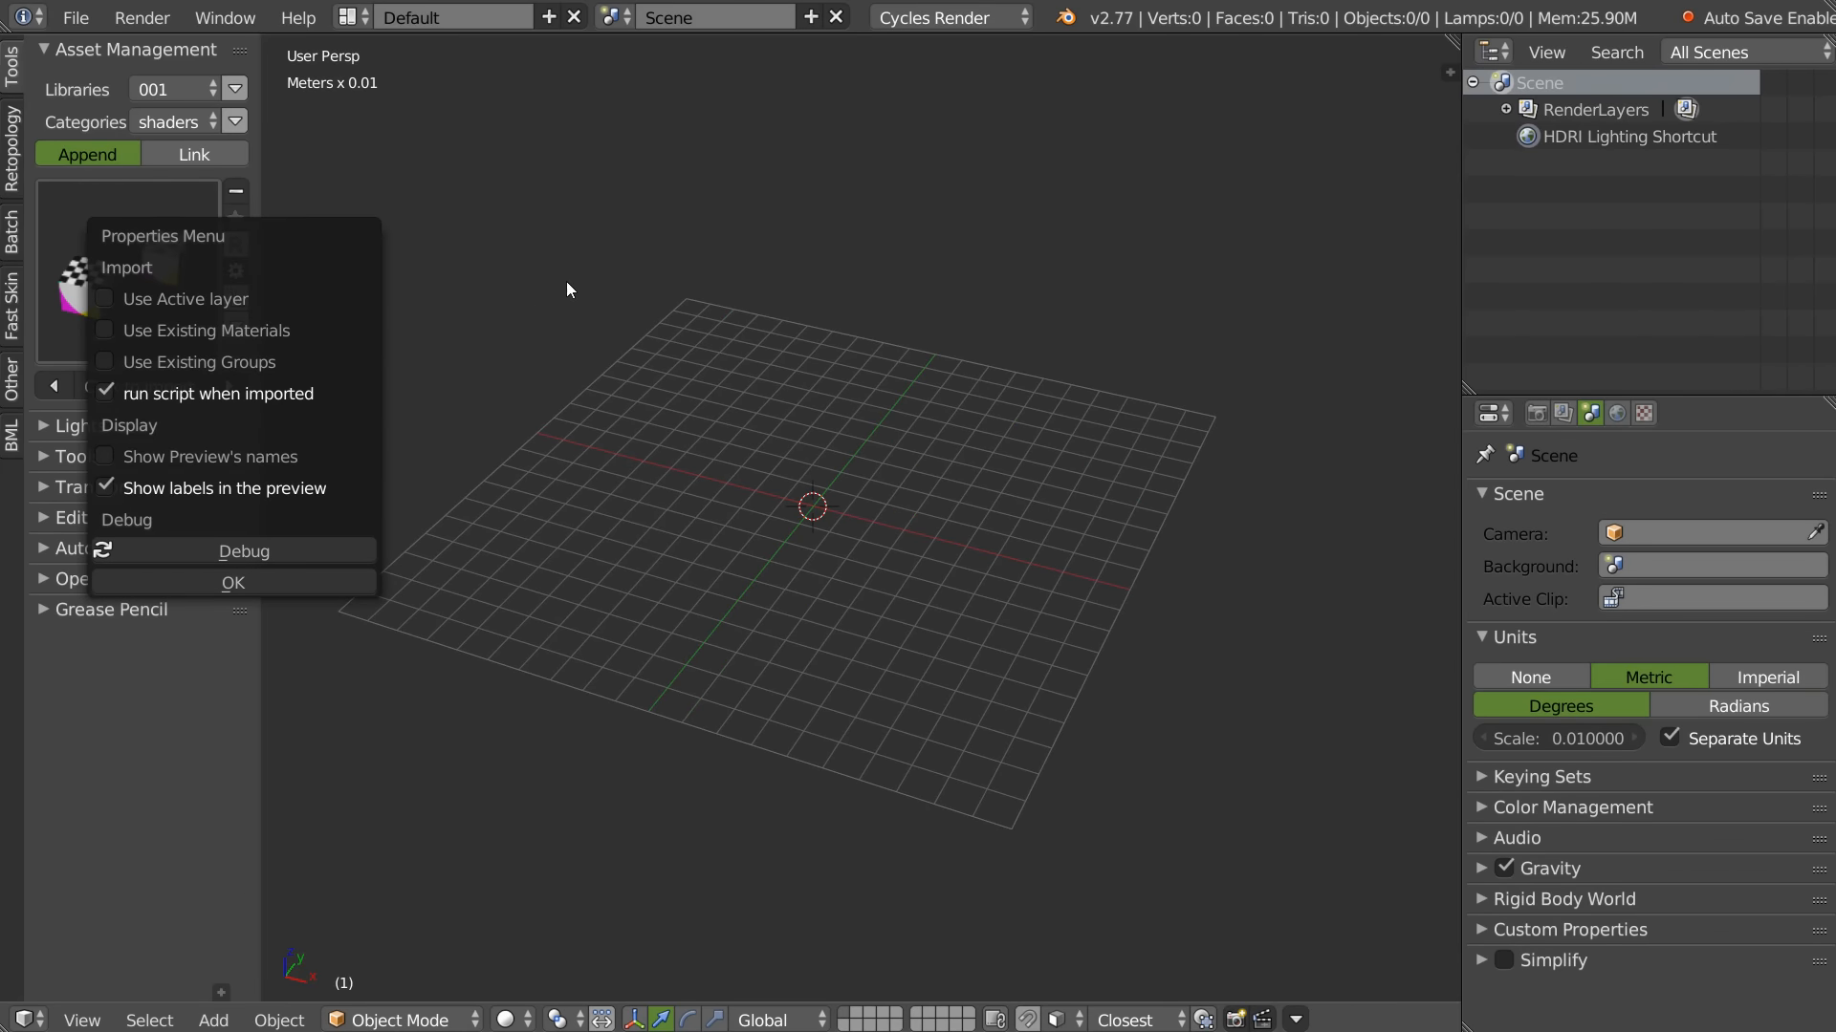
{"action": "left_click", "coordinate": [568, 279]}
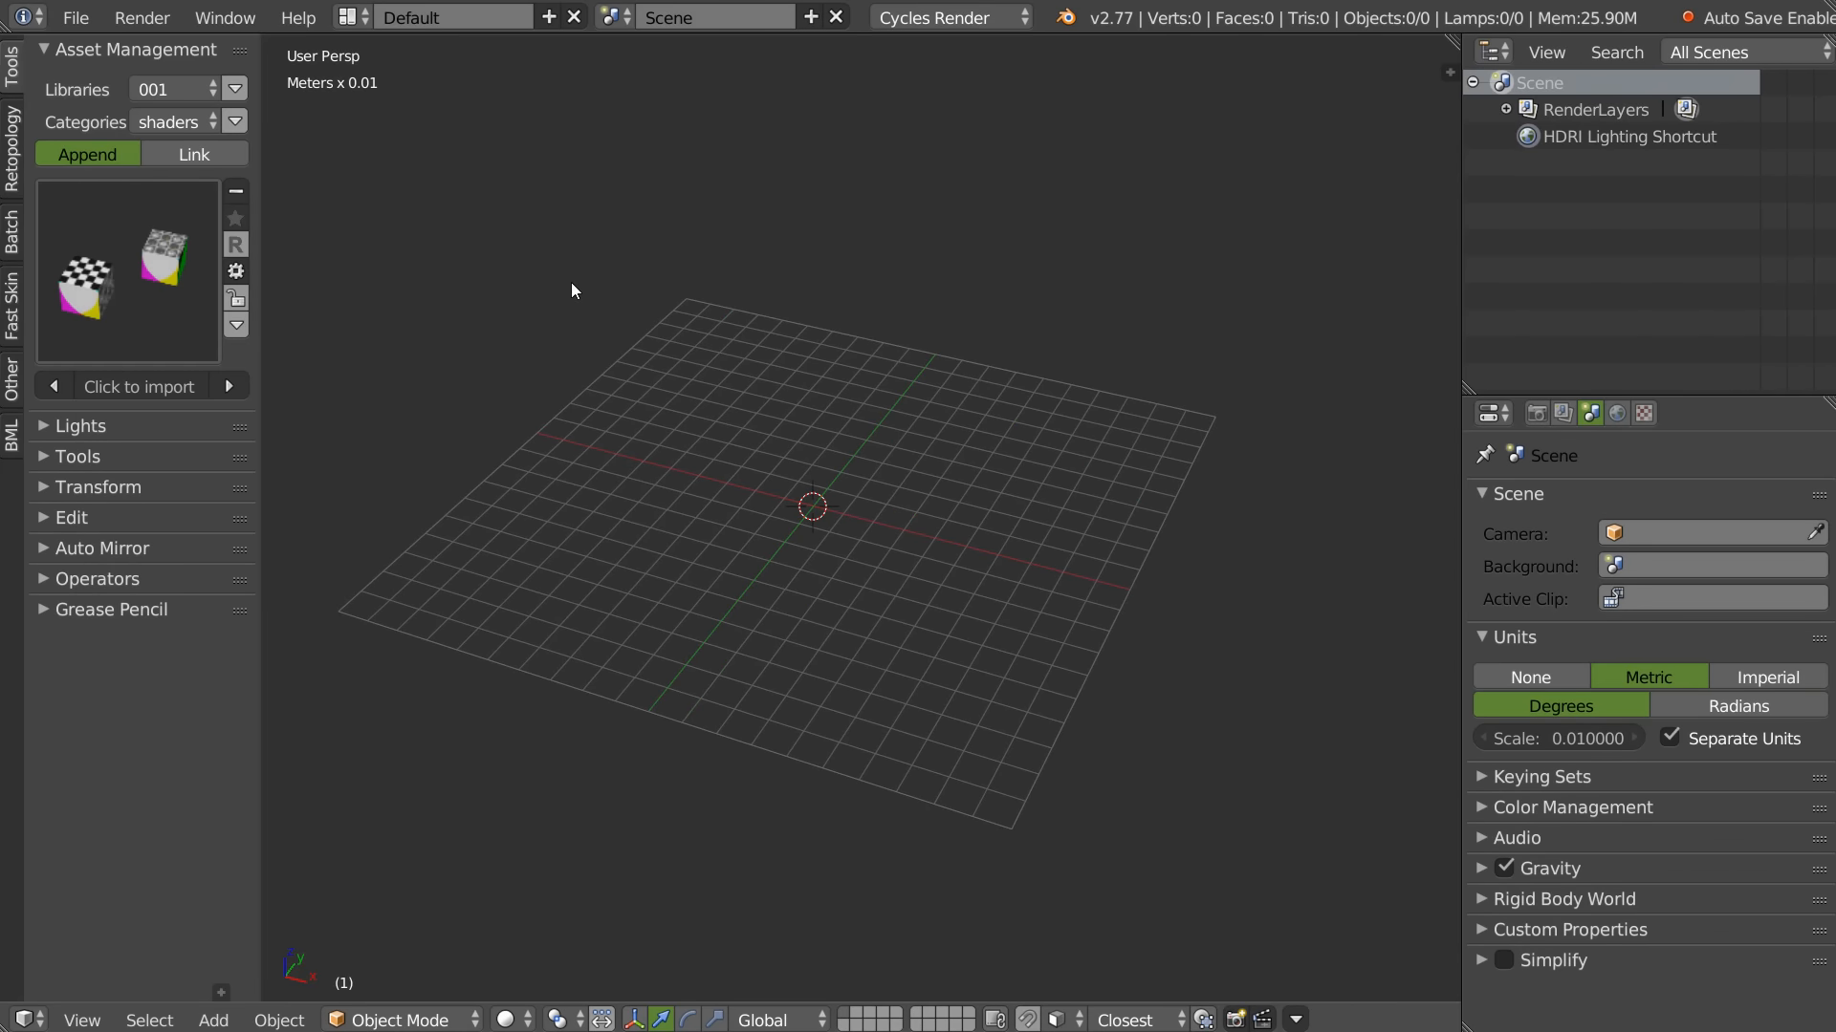
Step: Append the textured cubes asset from the shaders category and display the viewport in Material shading
{"action": "left_click", "coordinate": [134, 386]}
{"action": "key", "text": "z"}
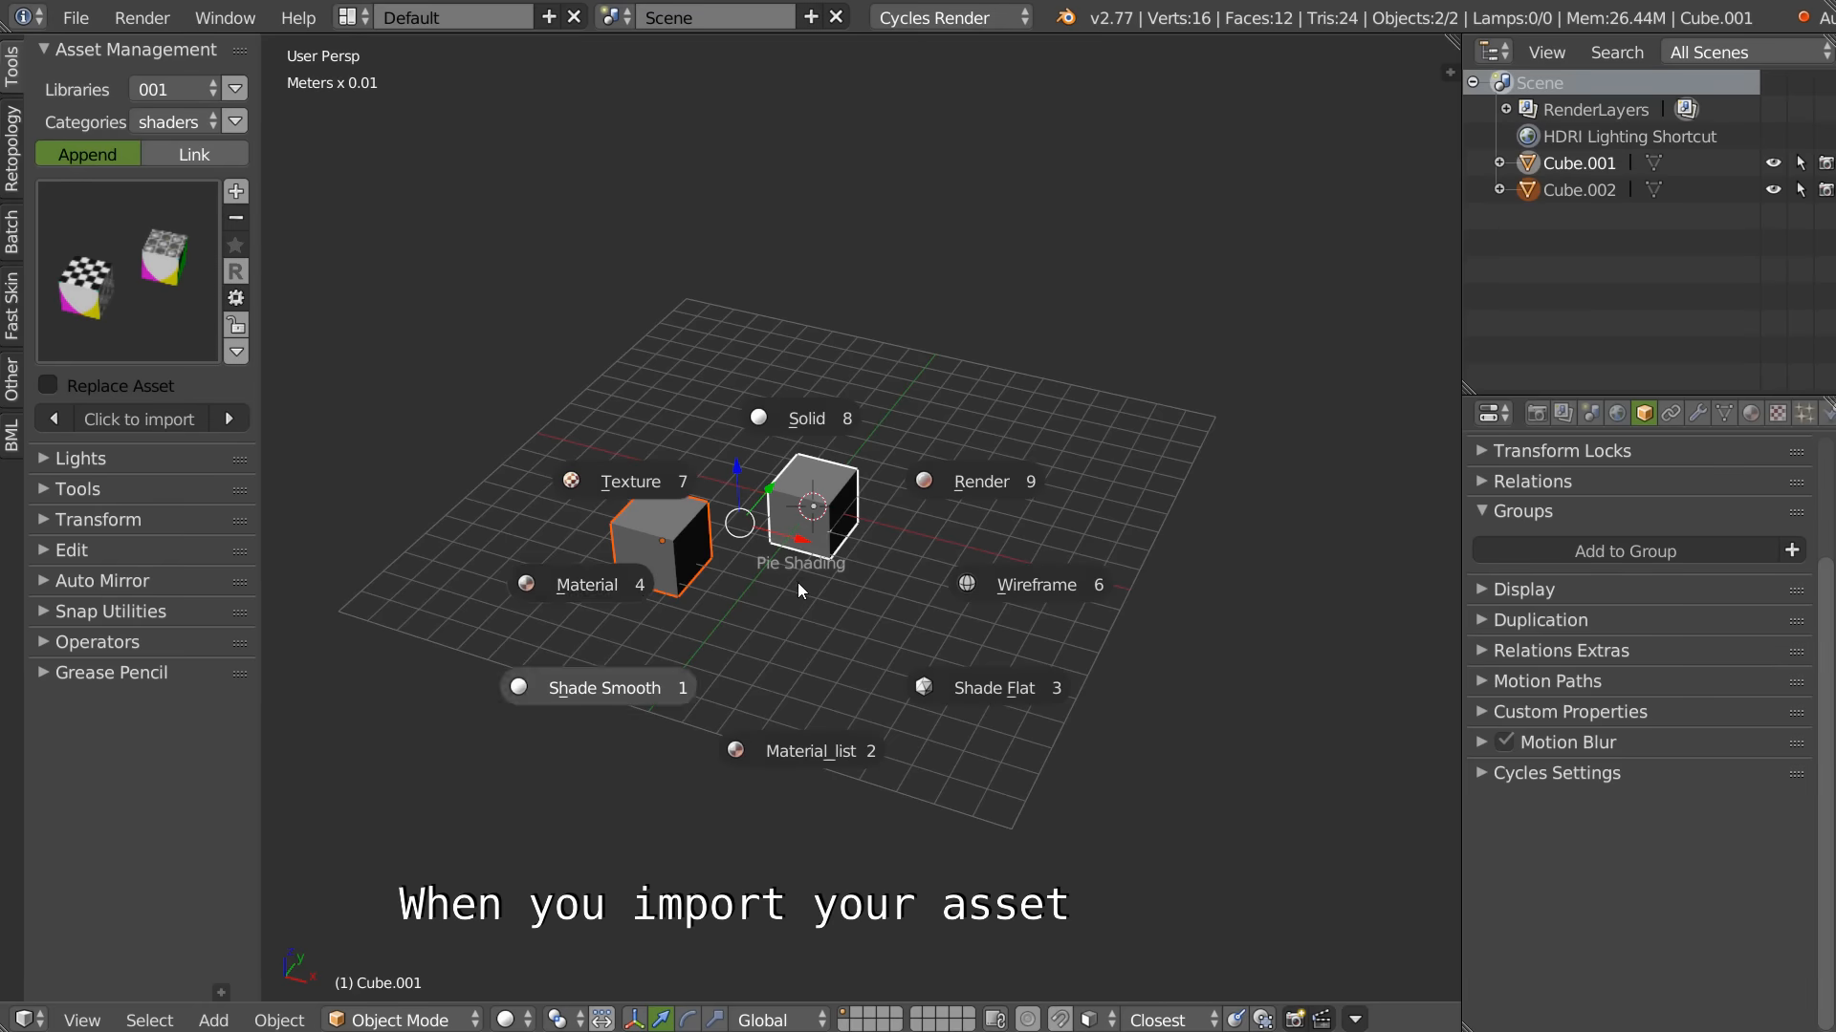
{"action": "left_click", "coordinate": [639, 597]}
{"action": "scroll", "coordinate": [656, 555], "scroll_direction": "up", "scroll_amount": 5}
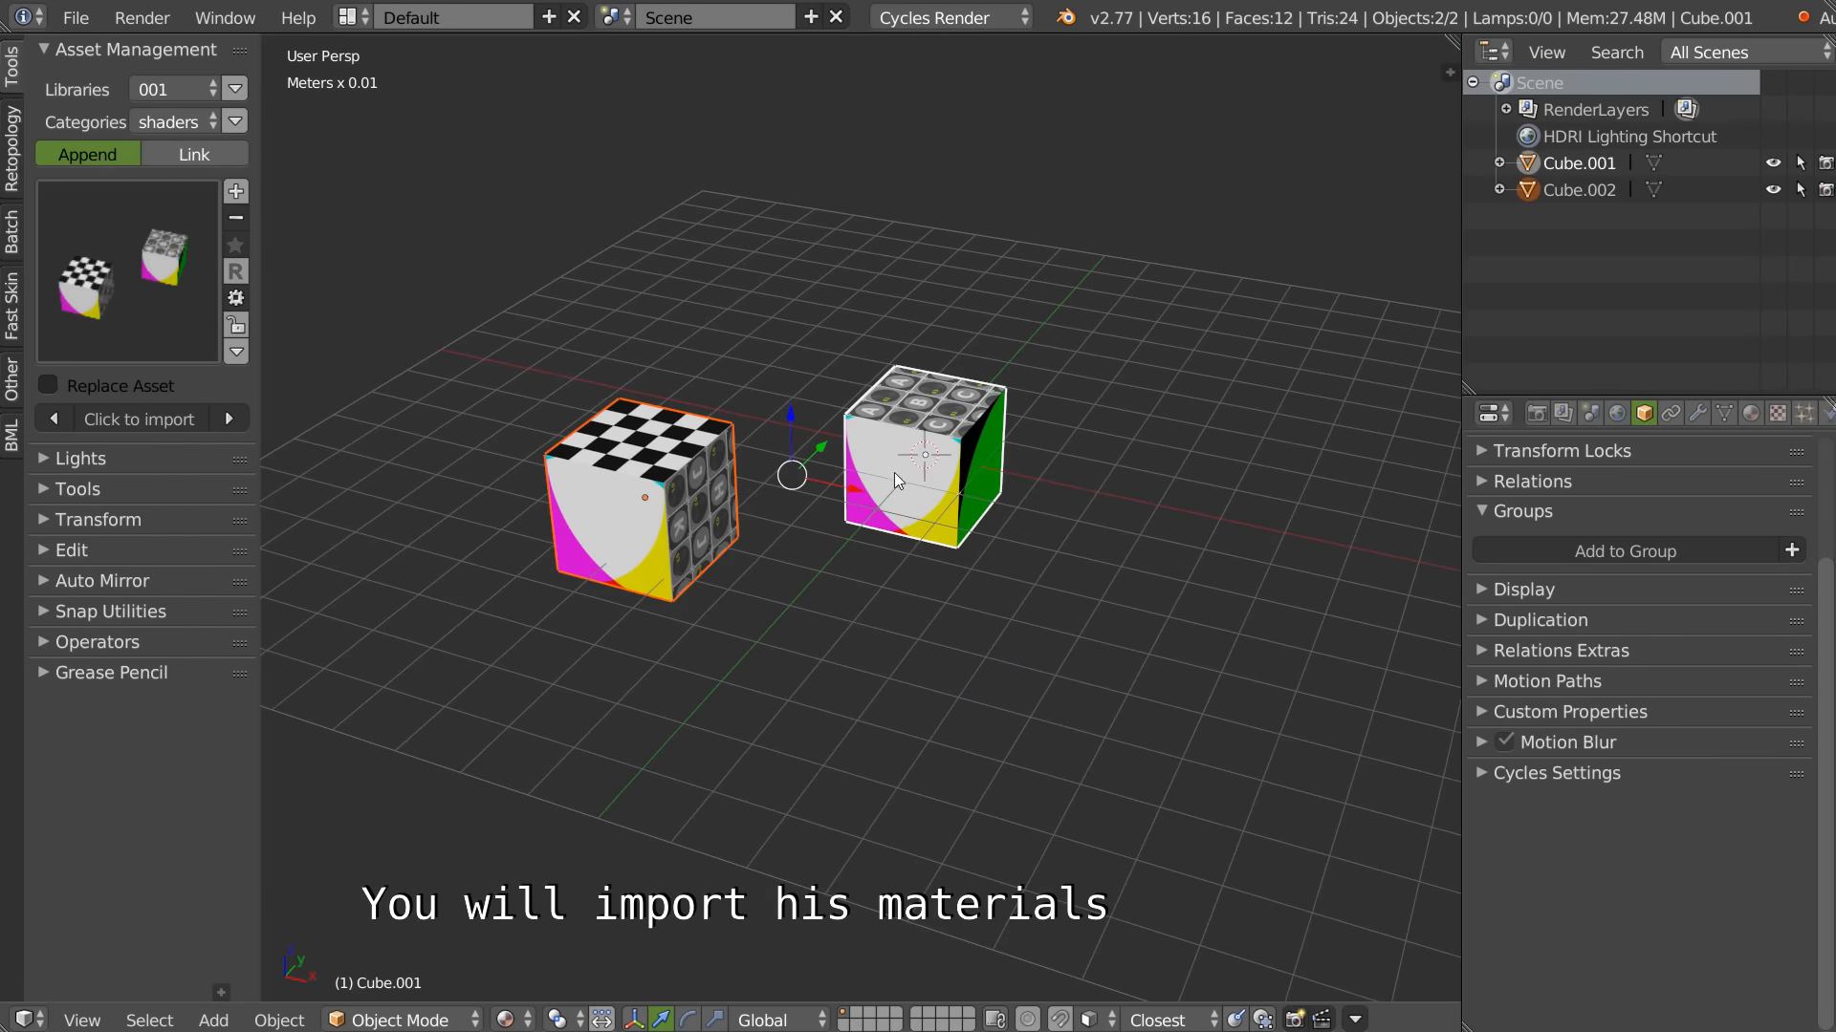
Step: Examine the material slots of both imported cubes in the material properties
{"action": "left_click", "coordinate": [1751, 413]}
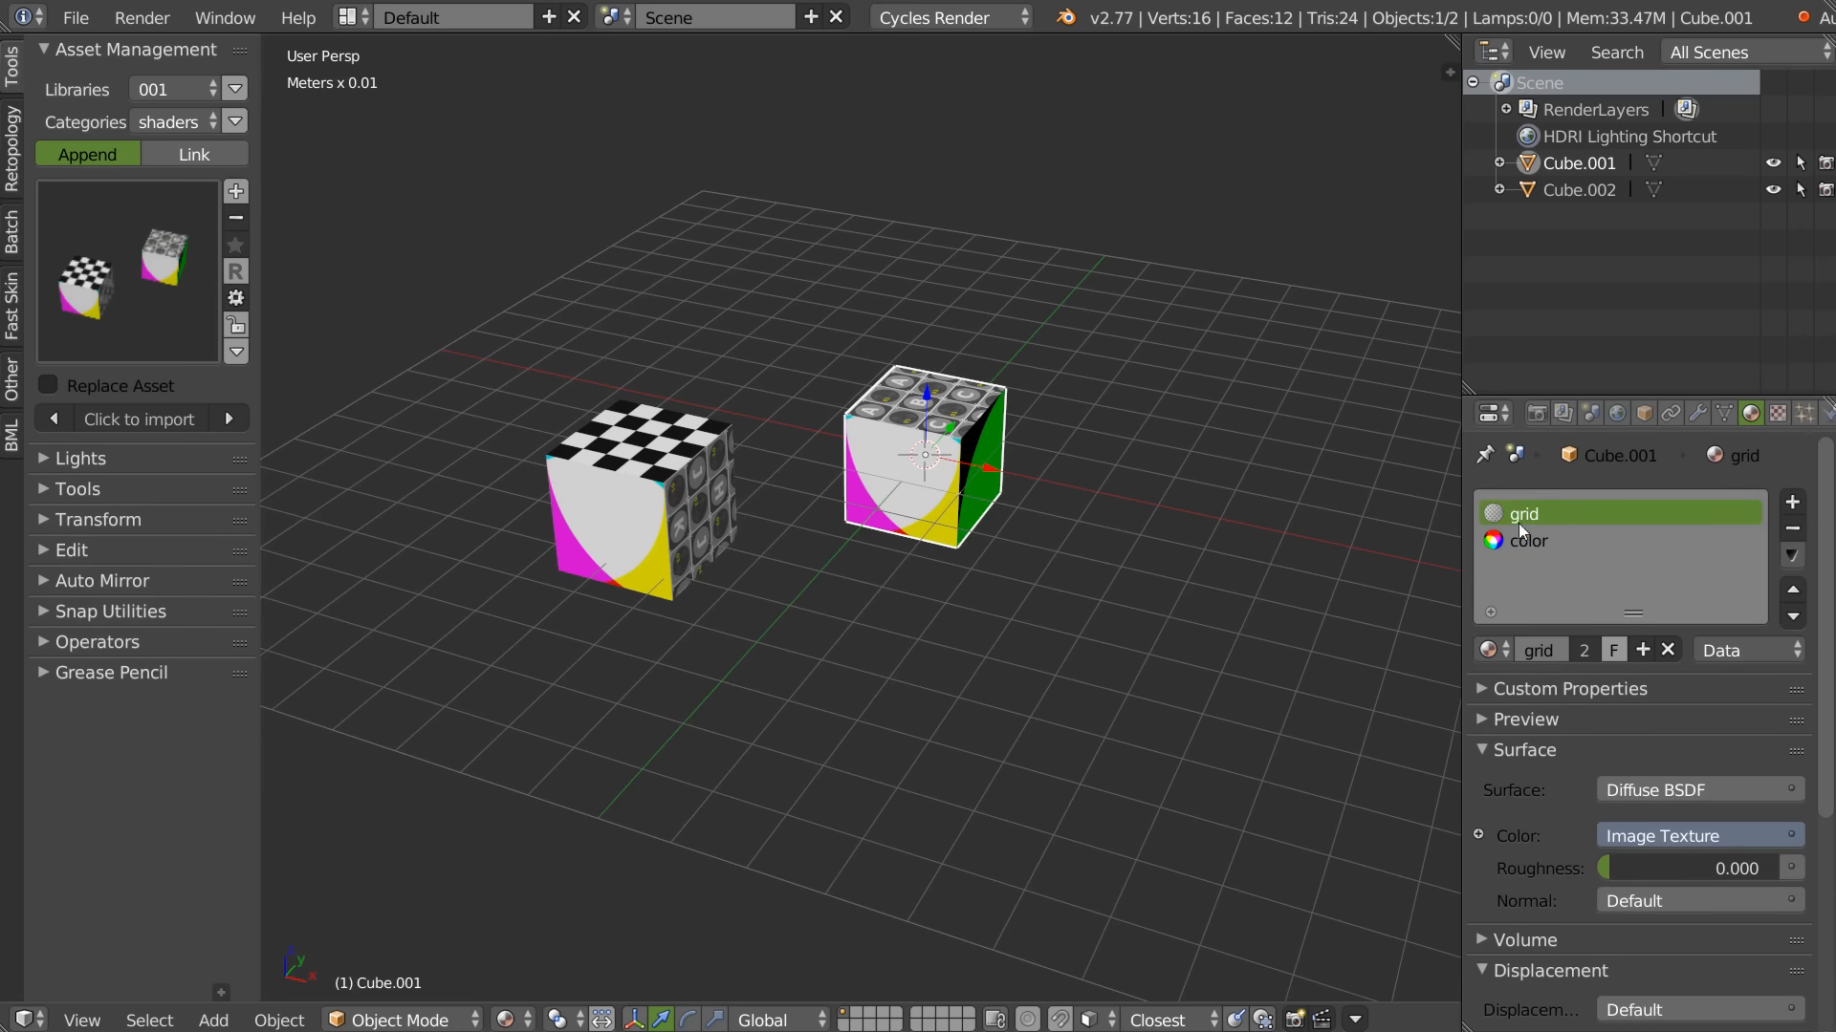
{"action": "left_click", "coordinate": [1528, 541]}
{"action": "right_click", "coordinate": [722, 560]}
{"action": "left_click", "coordinate": [1533, 513]}
{"action": "left_click", "coordinate": [1543, 541]}
{"action": "left_click", "coordinate": [1539, 567]}
{"action": "right_click", "coordinate": [975, 488]}
{"action": "left_click", "coordinate": [1520, 514]}
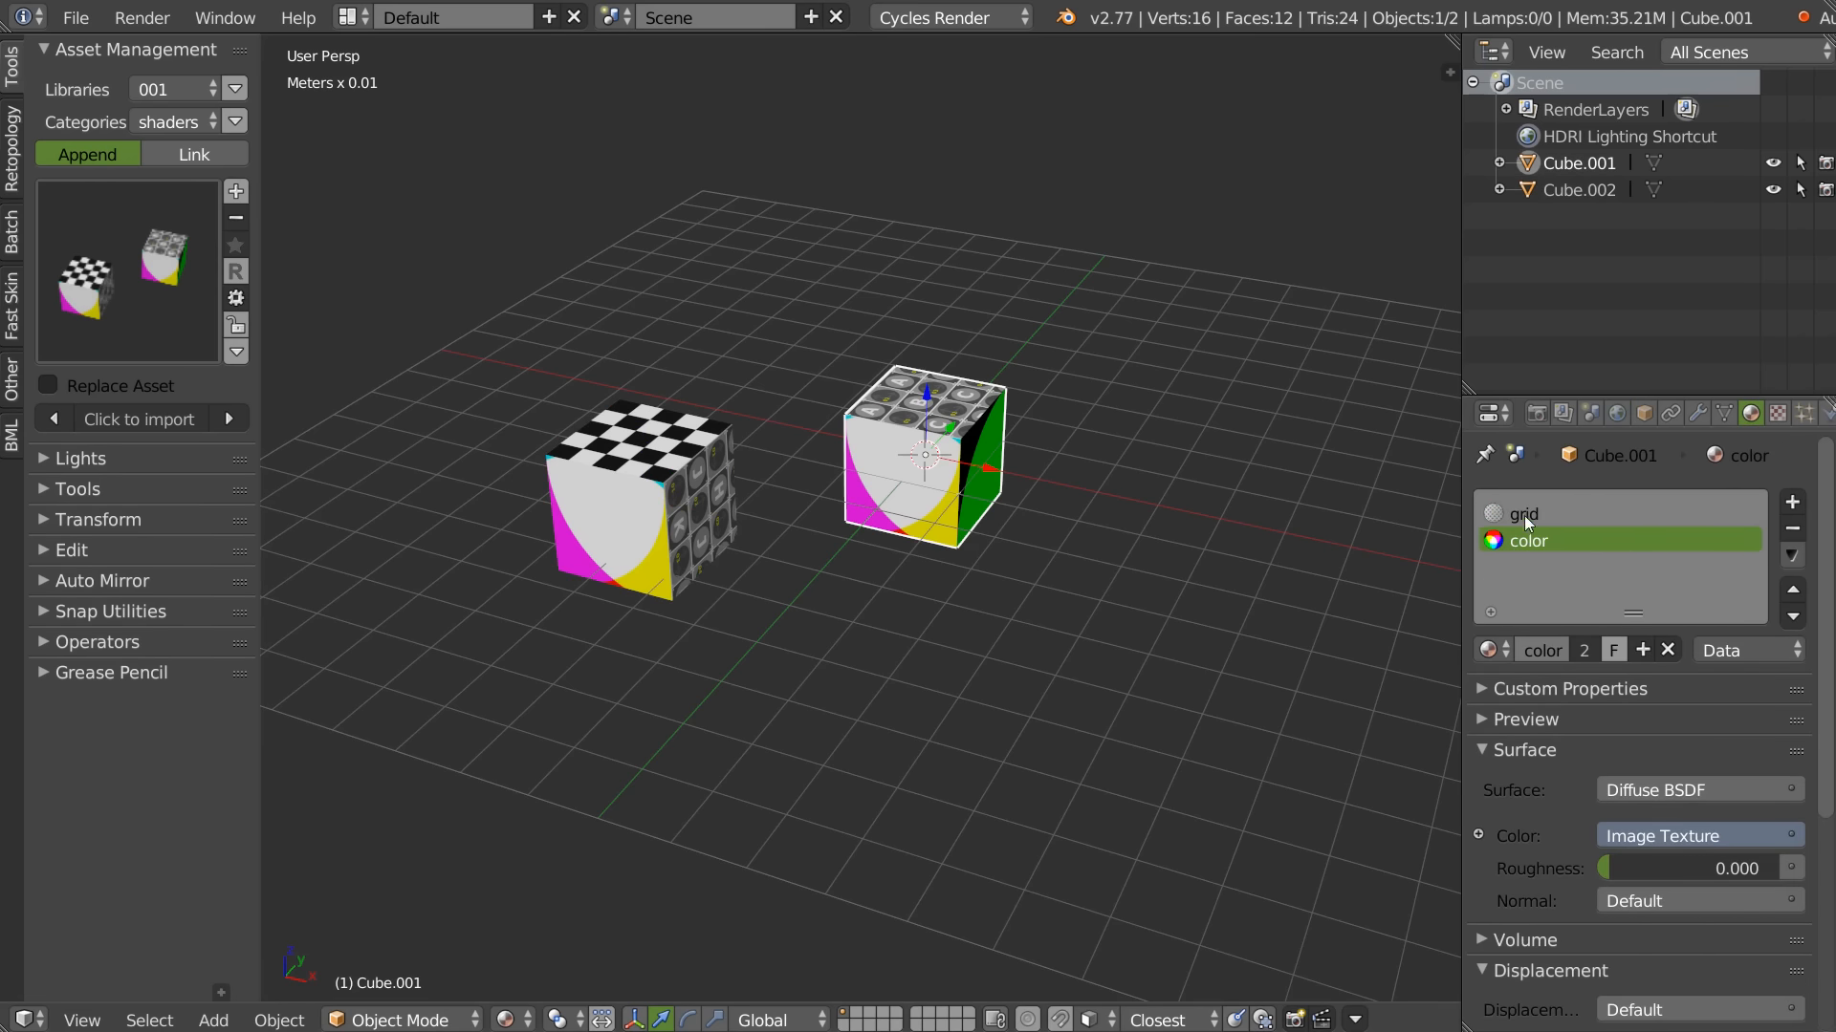
{"action": "middle_click_drag", "start_coordinate": [853, 543], "coordinate": [894, 502]}
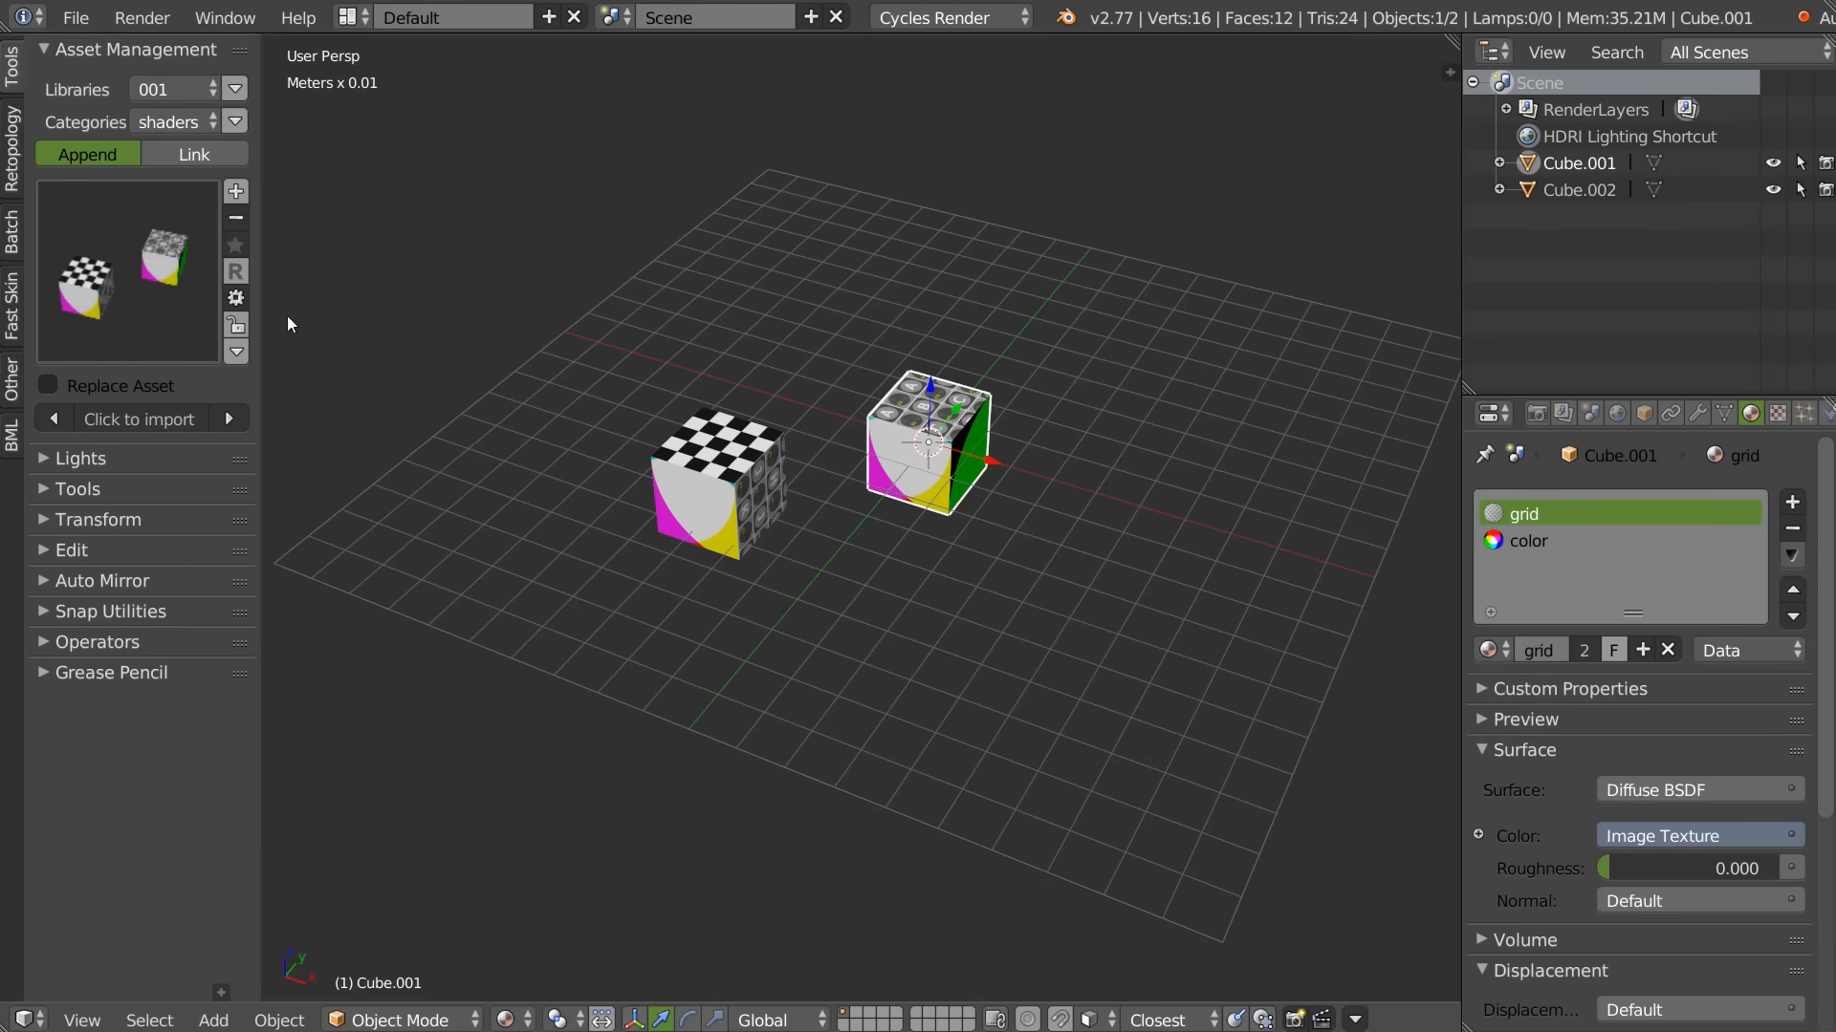
Step: Enable Use Existing Materials in the asset import options
{"action": "left_click", "coordinate": [236, 300]}
{"action": "left_click", "coordinate": [101, 359]}
{"action": "left_click", "coordinate": [233, 616]}
{"action": "scroll", "coordinate": [916, 380], "scroll_direction": "down", "scroll_amount": 4}
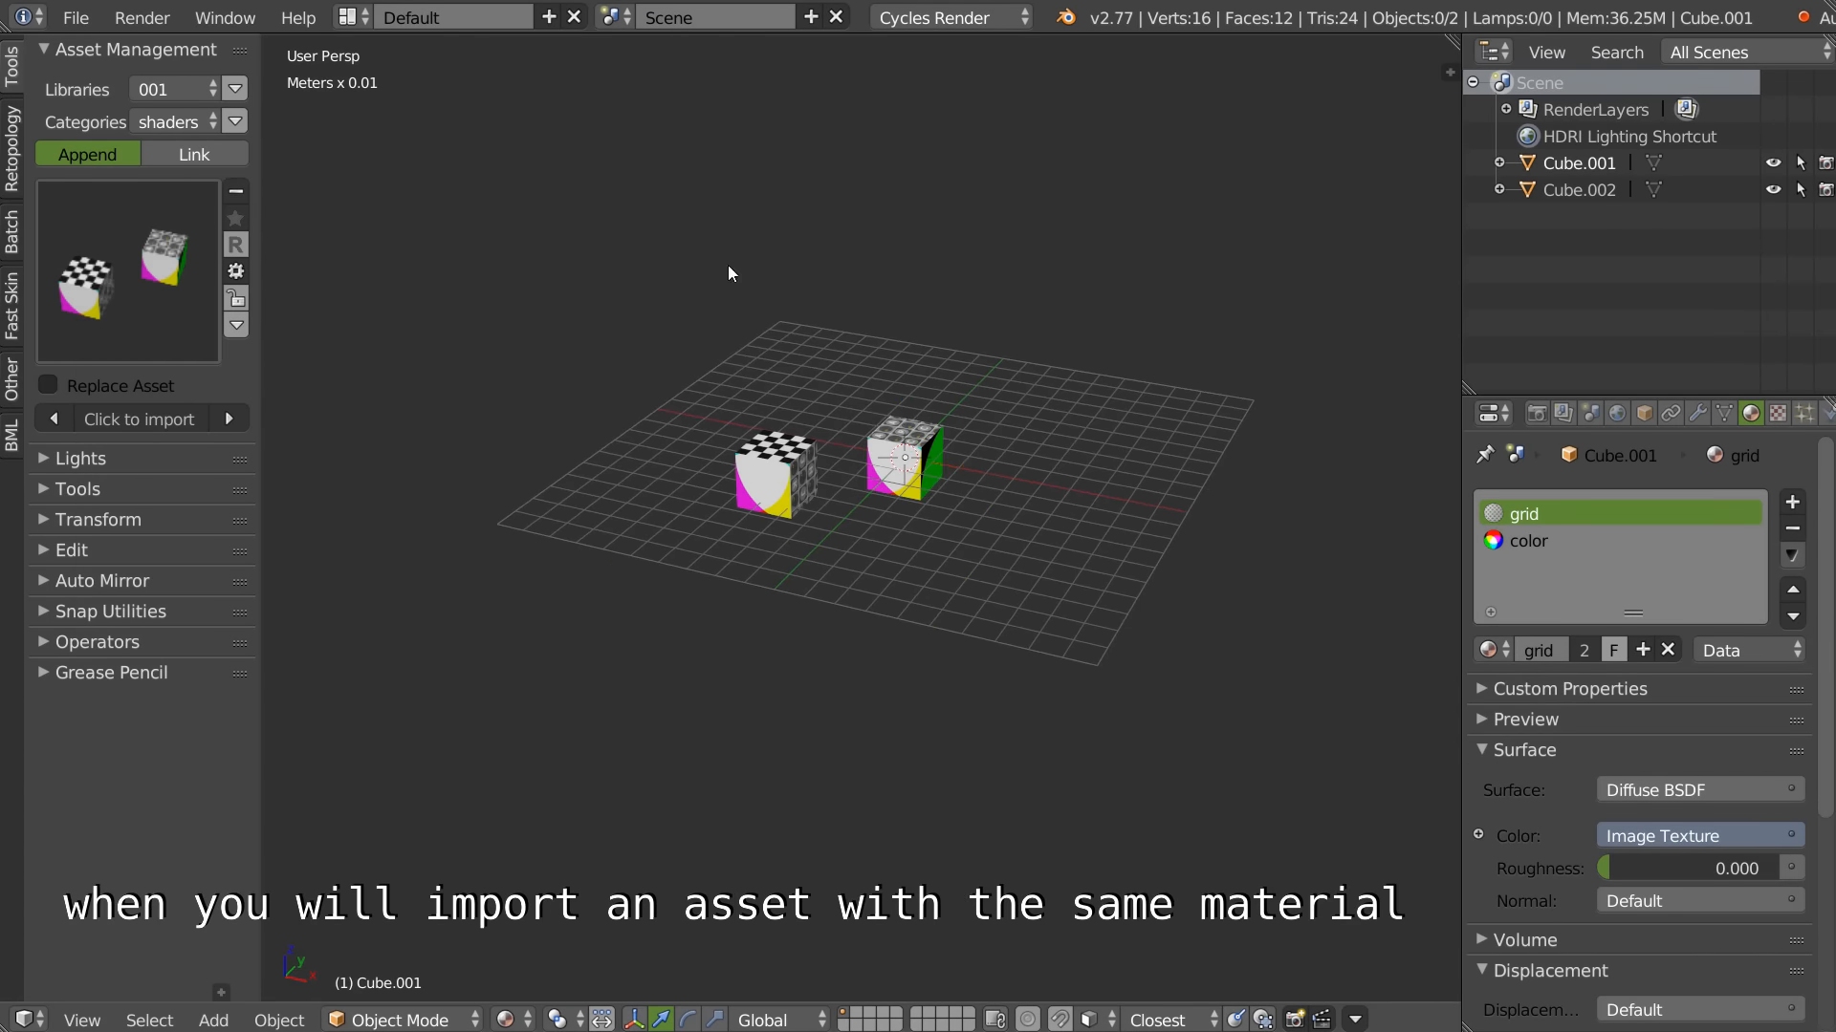
Step: Append the textured cubes asset two more times so the copies reuse the scene's existing materials
{"action": "left_click", "coordinate": [155, 418]}
{"action": "middle_click_drag", "start_coordinate": [899, 444], "coordinate": [883, 447]}
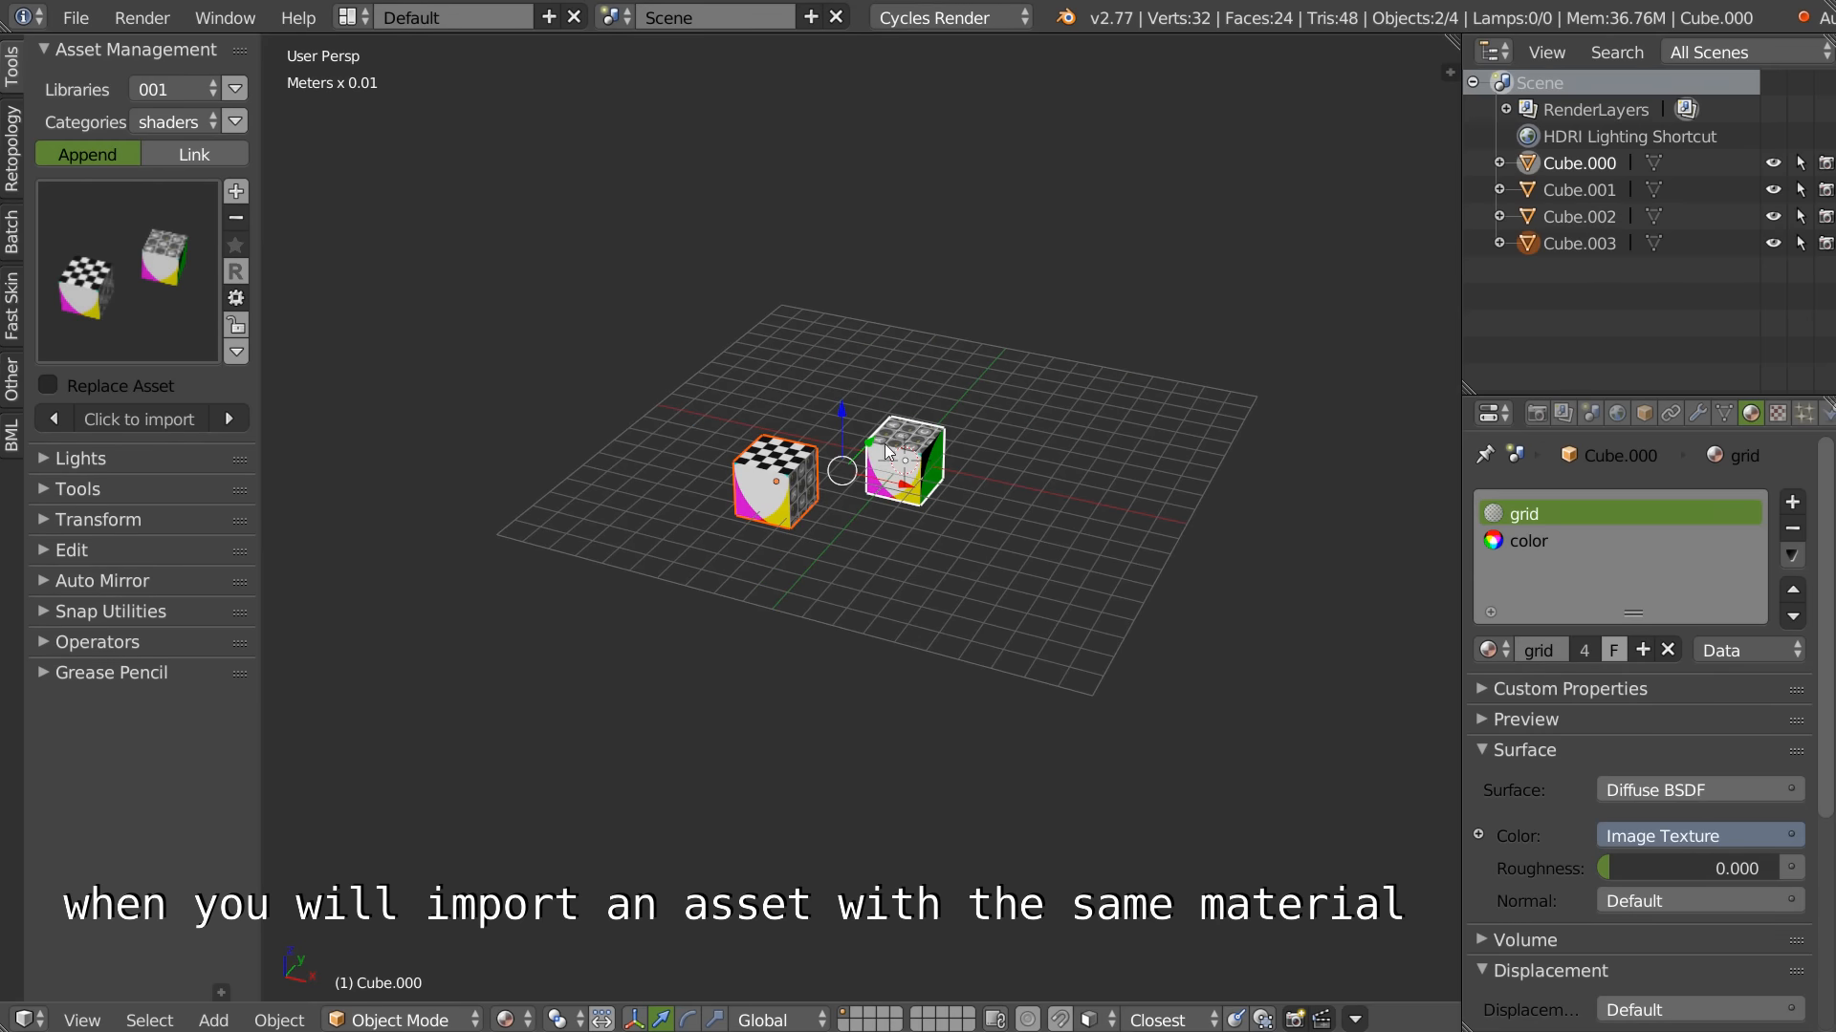
{"action": "left_click", "coordinate": [152, 421]}
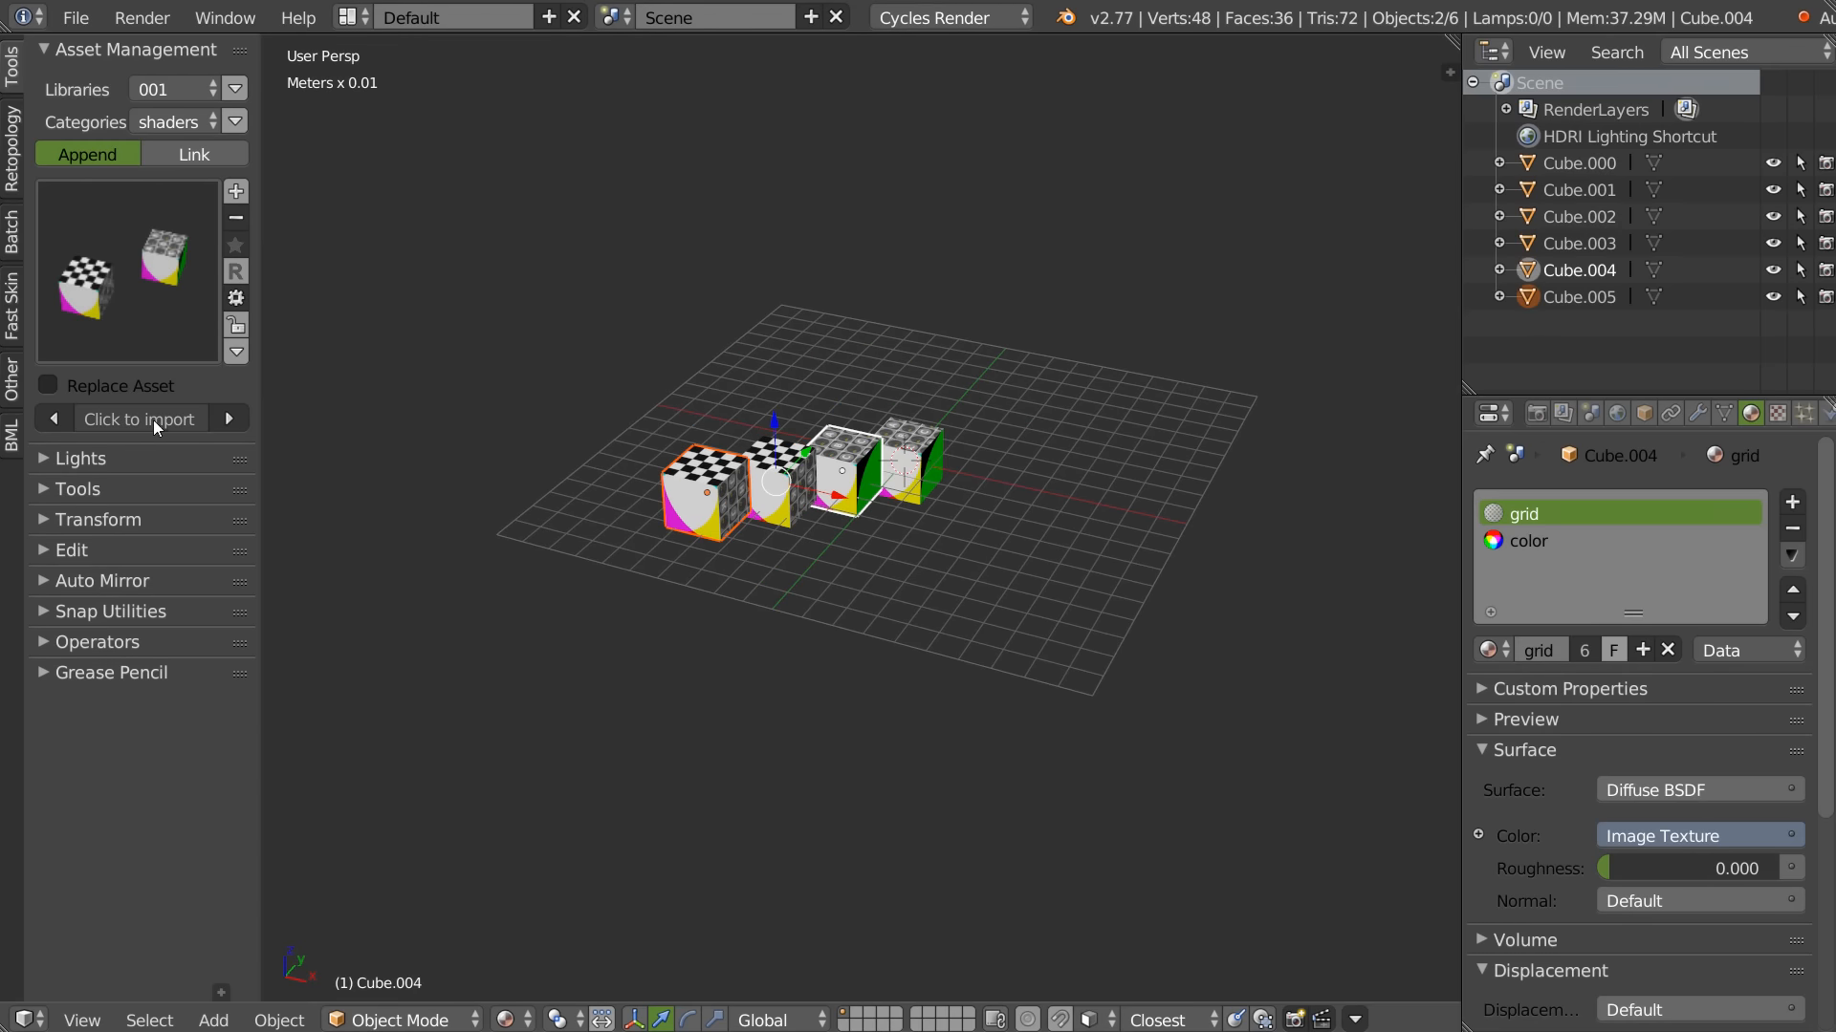
Step: Append the textured cubes asset three more times with the existing materials reused
{"action": "left_click", "coordinate": [150, 419]}
{"action": "left_click", "coordinate": [149, 417]}
{"action": "left_click", "coordinate": [150, 416]}
Step: Examine the material slots of the imported cubes along the row to compare their material names
{"action": "middle_click_drag", "start_coordinate": [723, 492], "coordinate": [895, 445], "text": "shift"}
{"action": "right_click", "coordinate": [751, 481]}
{"action": "right_click", "coordinate": [823, 483]}
{"action": "right_click", "coordinate": [891, 470]}
{"action": "right_click", "coordinate": [960, 465]}
{"action": "right_click", "coordinate": [1022, 450]}
{"action": "right_click", "coordinate": [751, 496]}
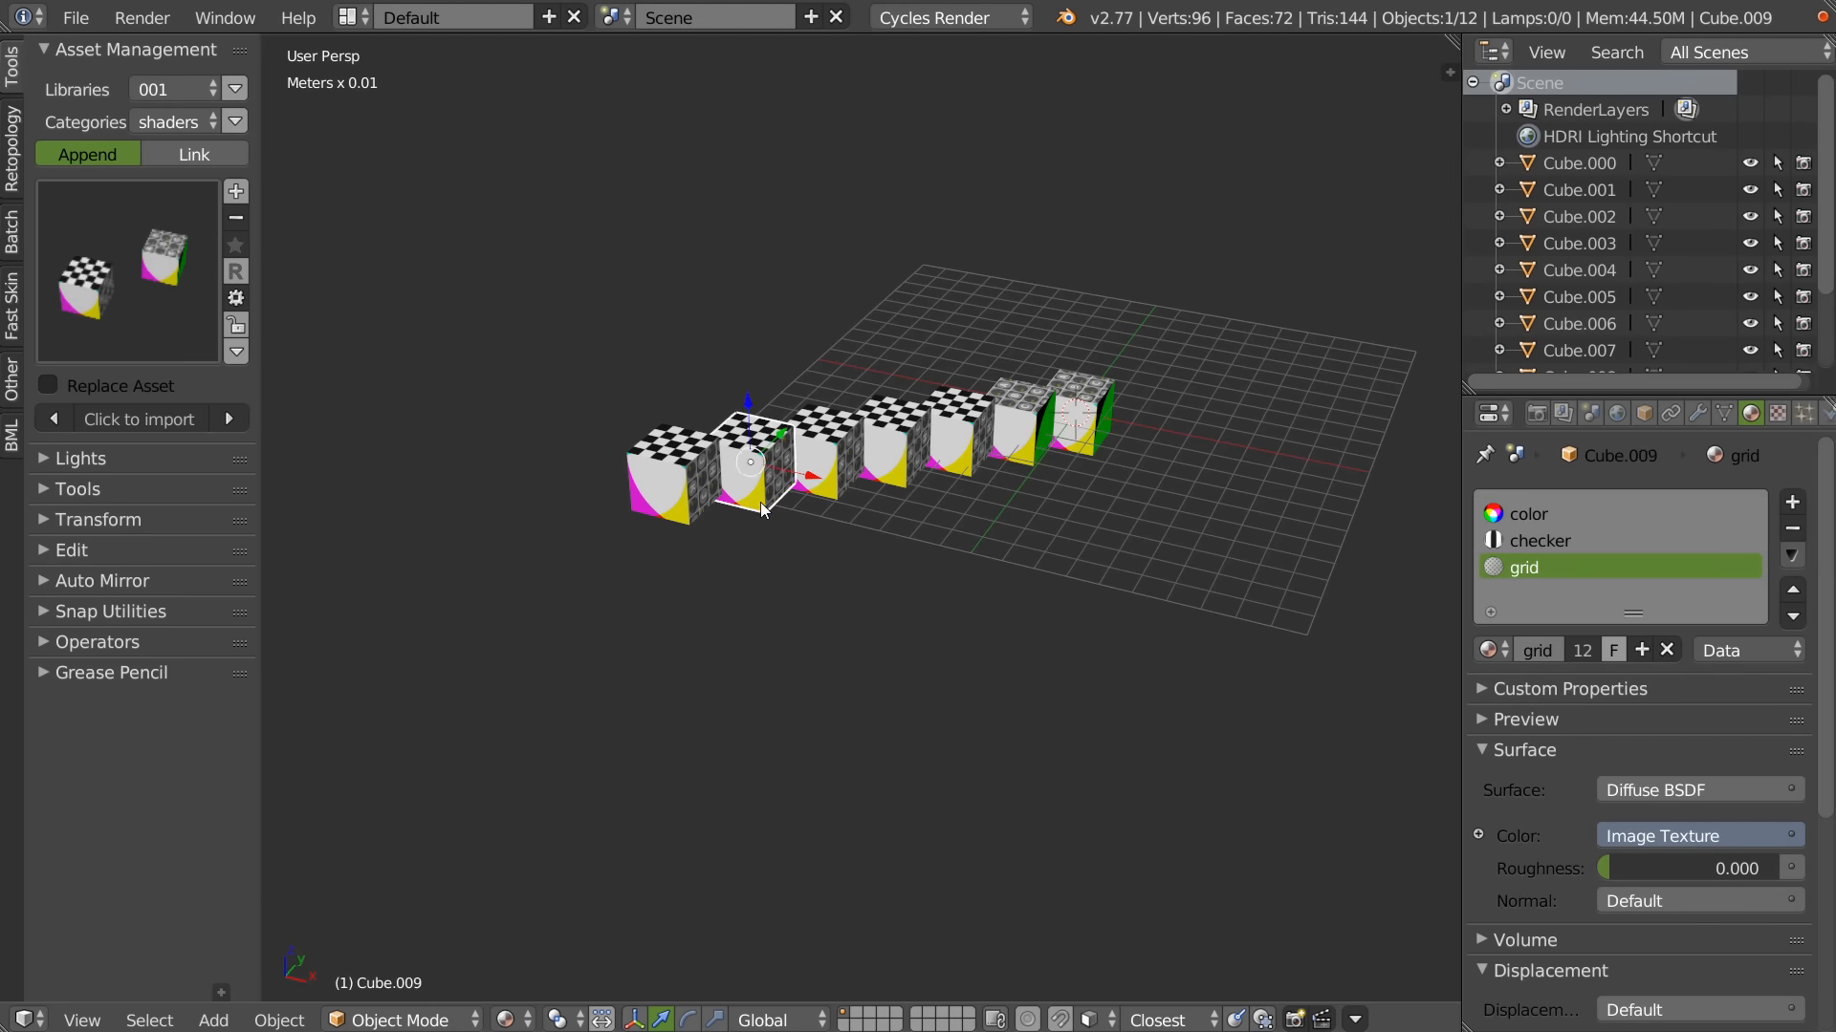
{"action": "right_click", "coordinate": [817, 473]}
{"action": "middle_click_drag", "start_coordinate": [1009, 413], "coordinate": [926, 405]}
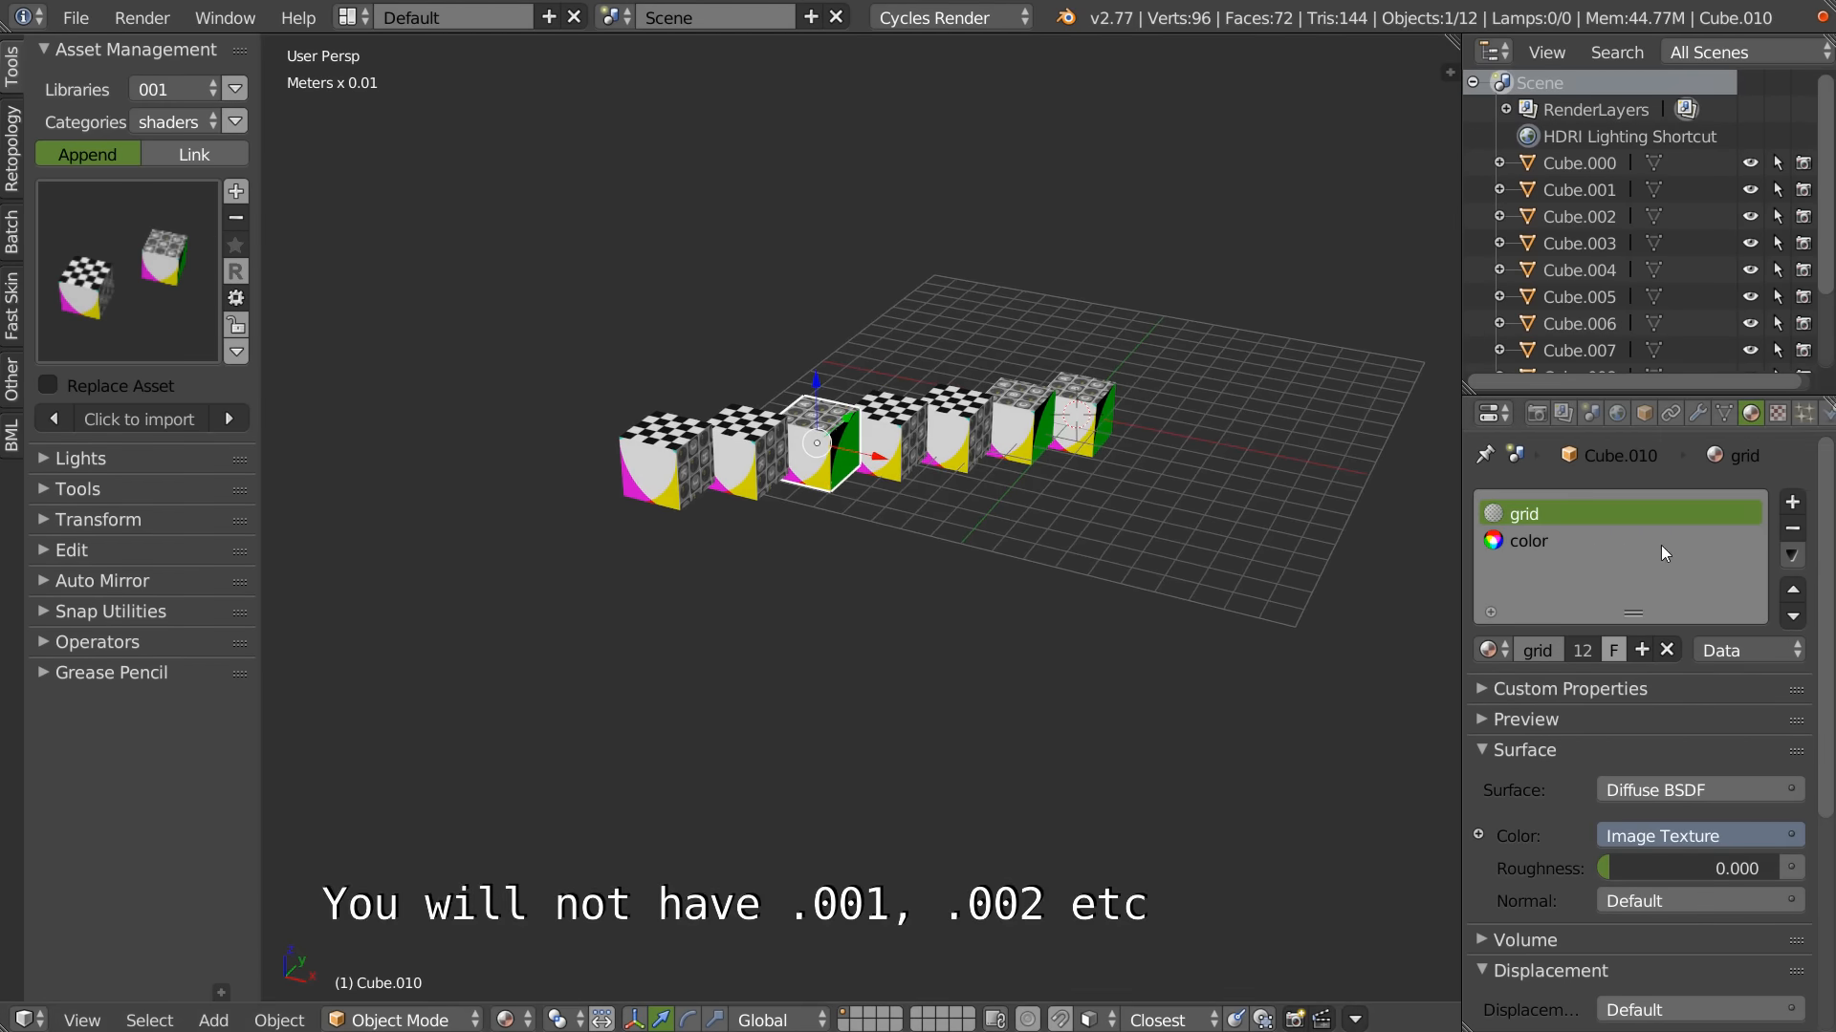
Step: Rename the color material of the selected cube as color_1
{"action": "left_click", "coordinate": [1517, 542]}
{"action": "left_click", "coordinate": [1560, 652]}
{"action": "left_click", "coordinate": [1551, 649]}
{"action": "type", "text": "_1"}
{"action": "key", "text": "Return"}
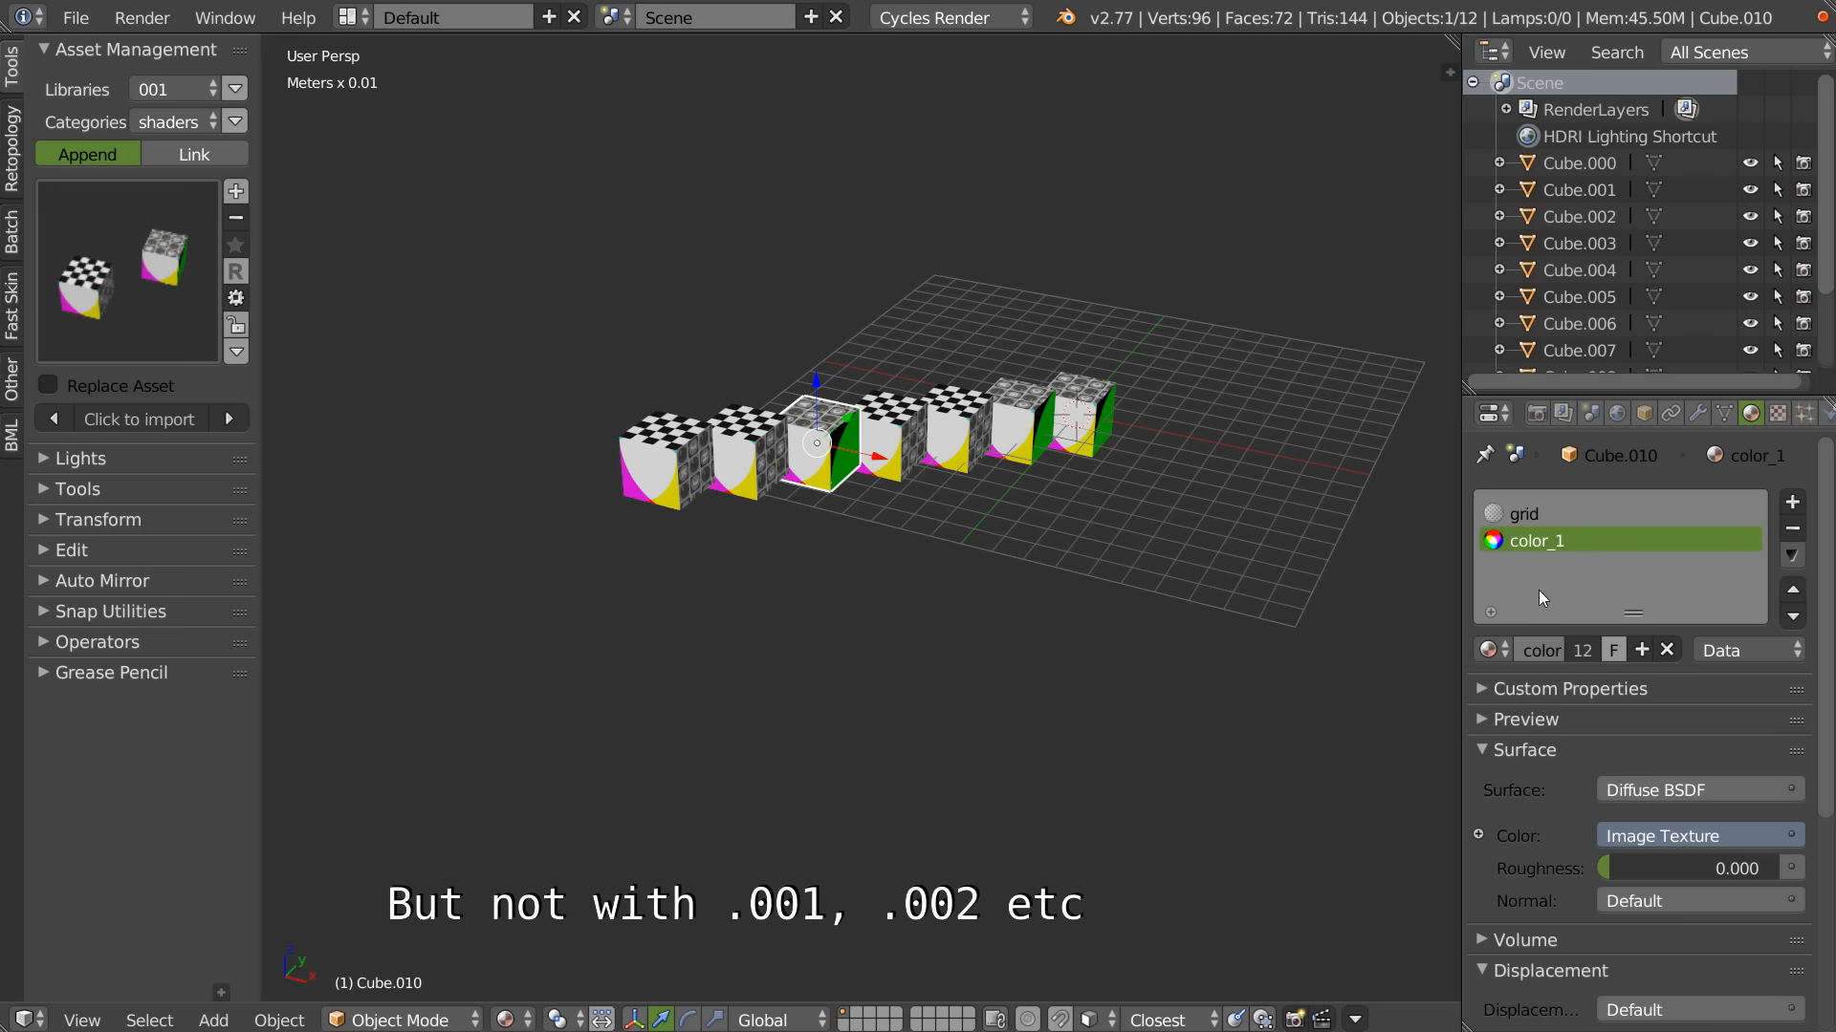
Step: Turn off Use Existing Materials in the import options and append the textured cubes asset five times
{"action": "left_click", "coordinate": [236, 297]}
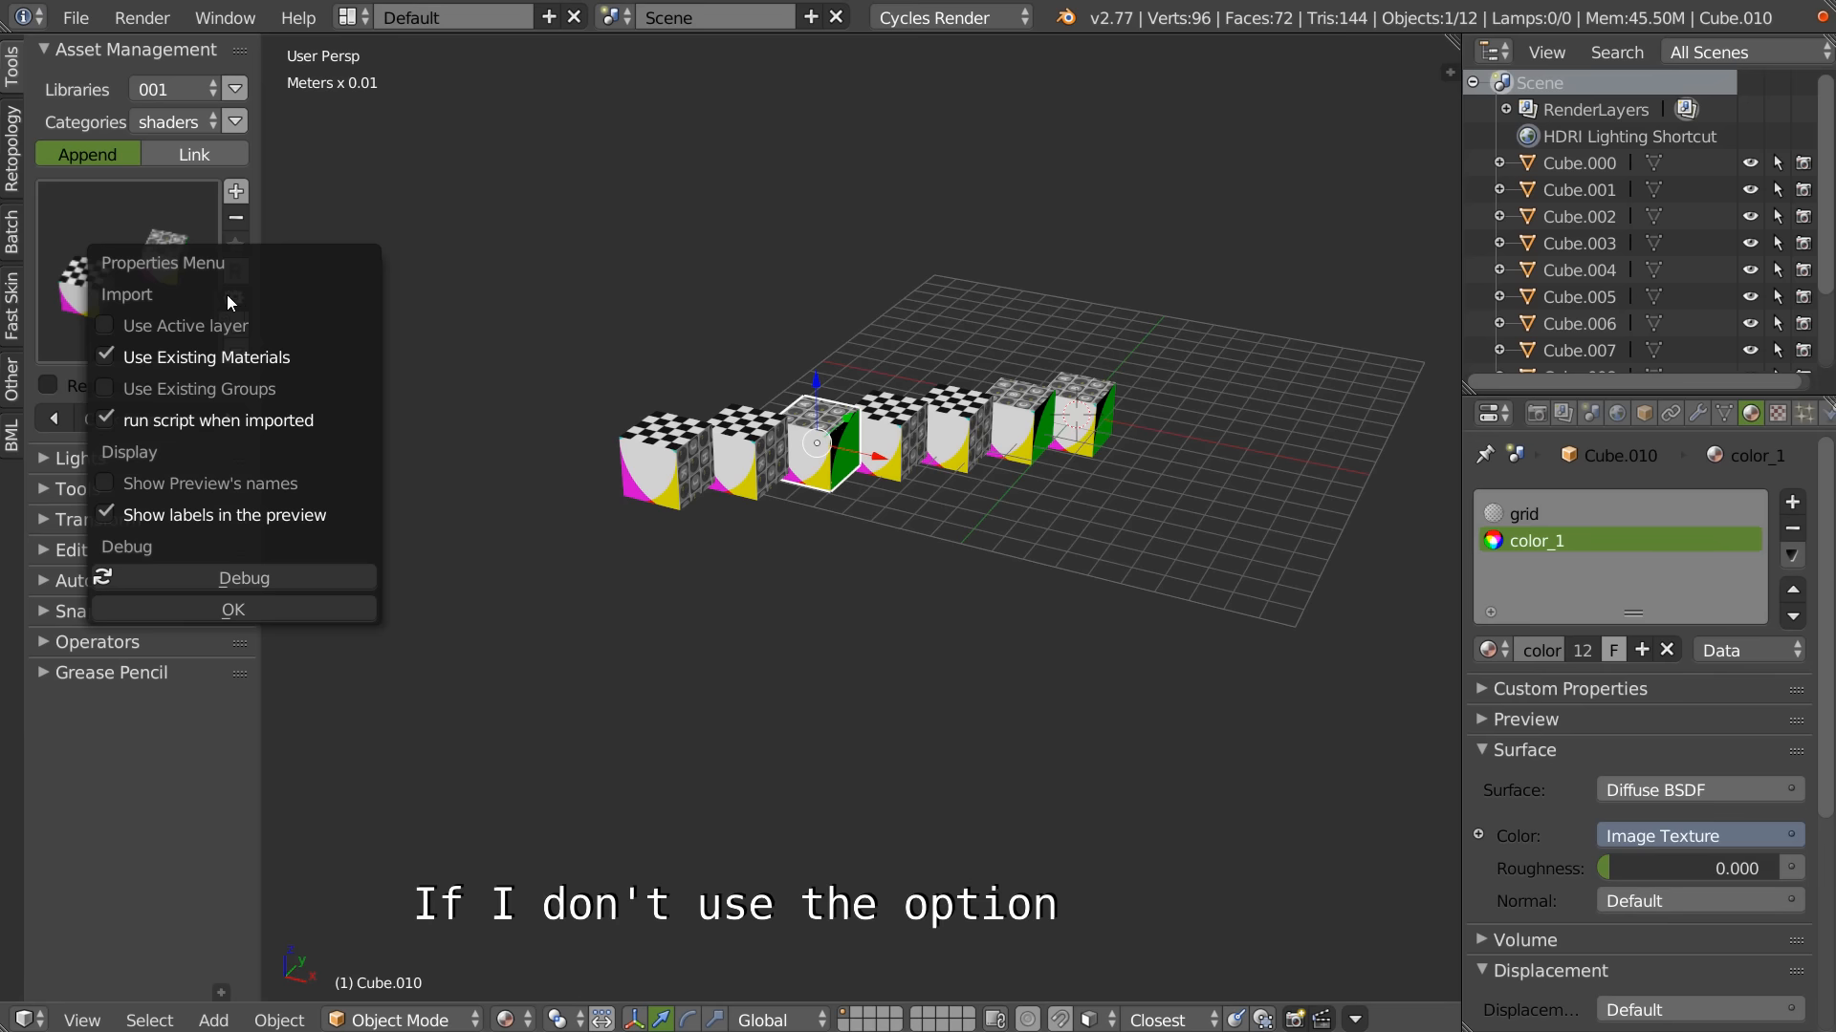
{"action": "left_click", "coordinate": [233, 610]}
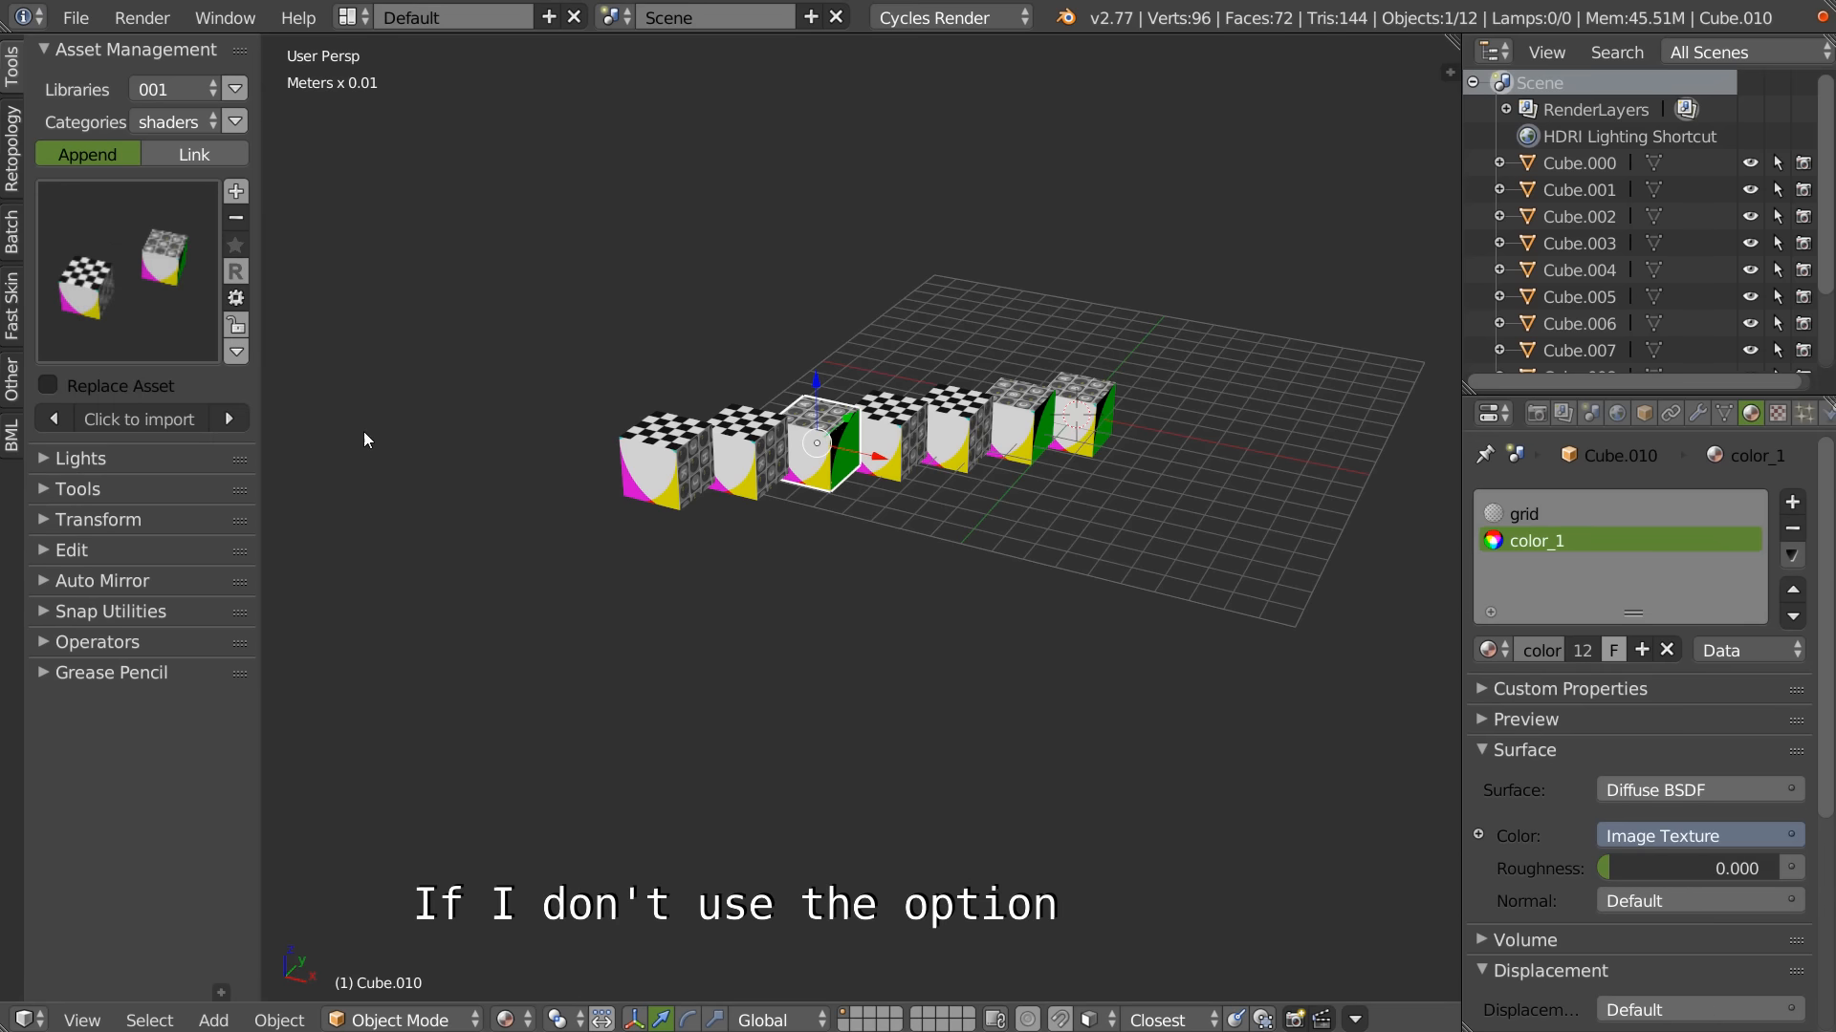
{"action": "left_click", "coordinate": [139, 414]}
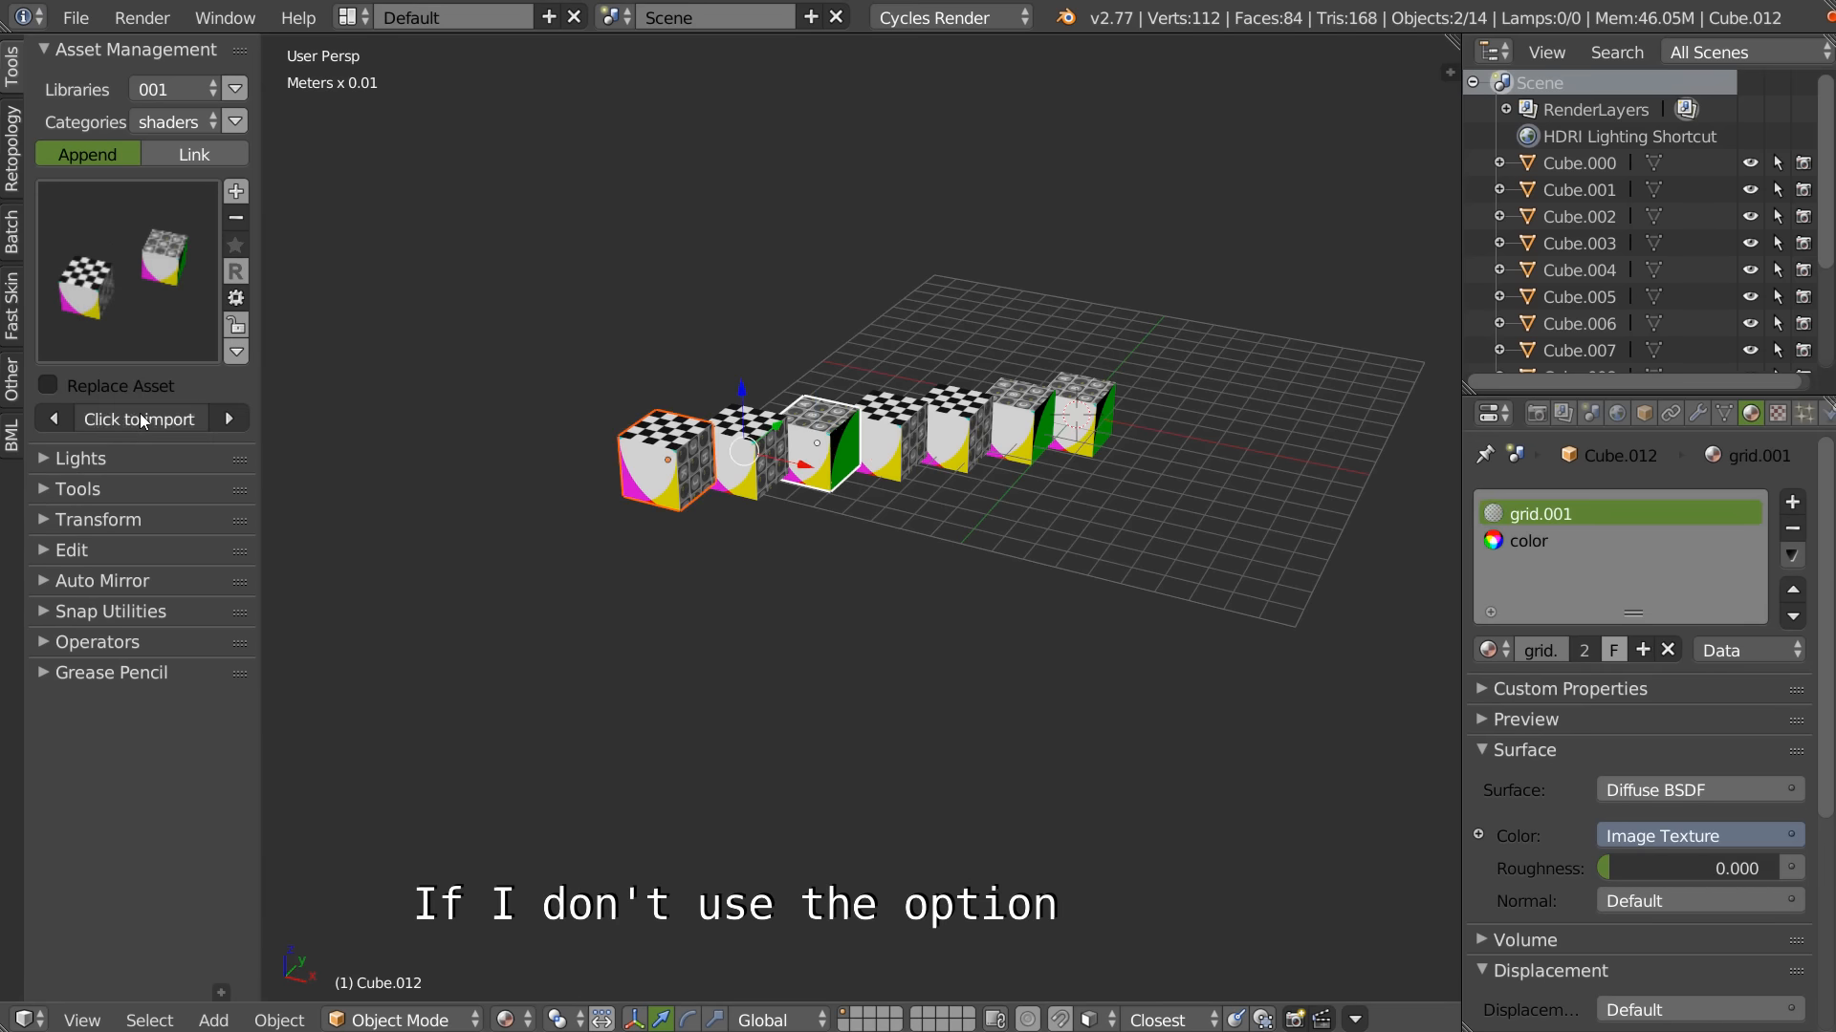
{"action": "left_click", "coordinate": [140, 414]}
{"action": "left_click", "coordinate": [139, 414]}
{"action": "left_click", "coordinate": [140, 414]}
{"action": "left_click", "coordinate": [140, 414]}
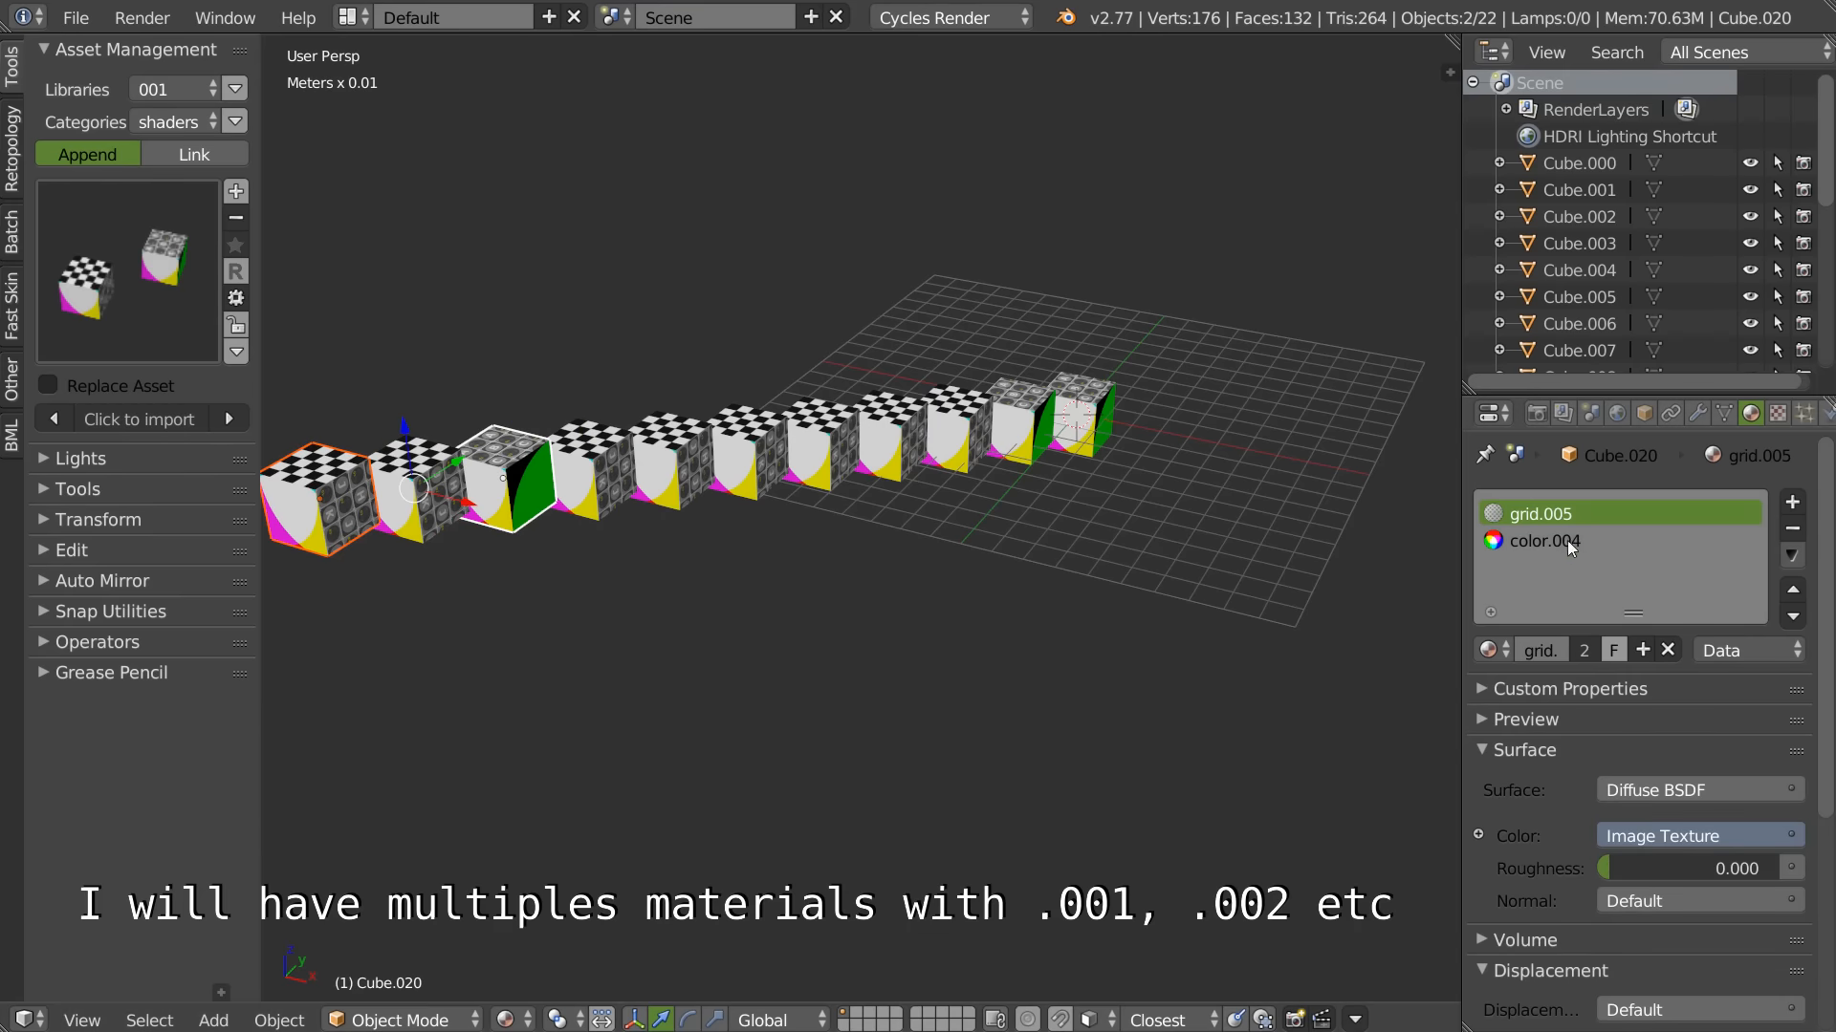
Step: Review the list of materials in the scene for numbered duplicates of the color and grid materials
{"action": "left_click", "coordinate": [1489, 650]}
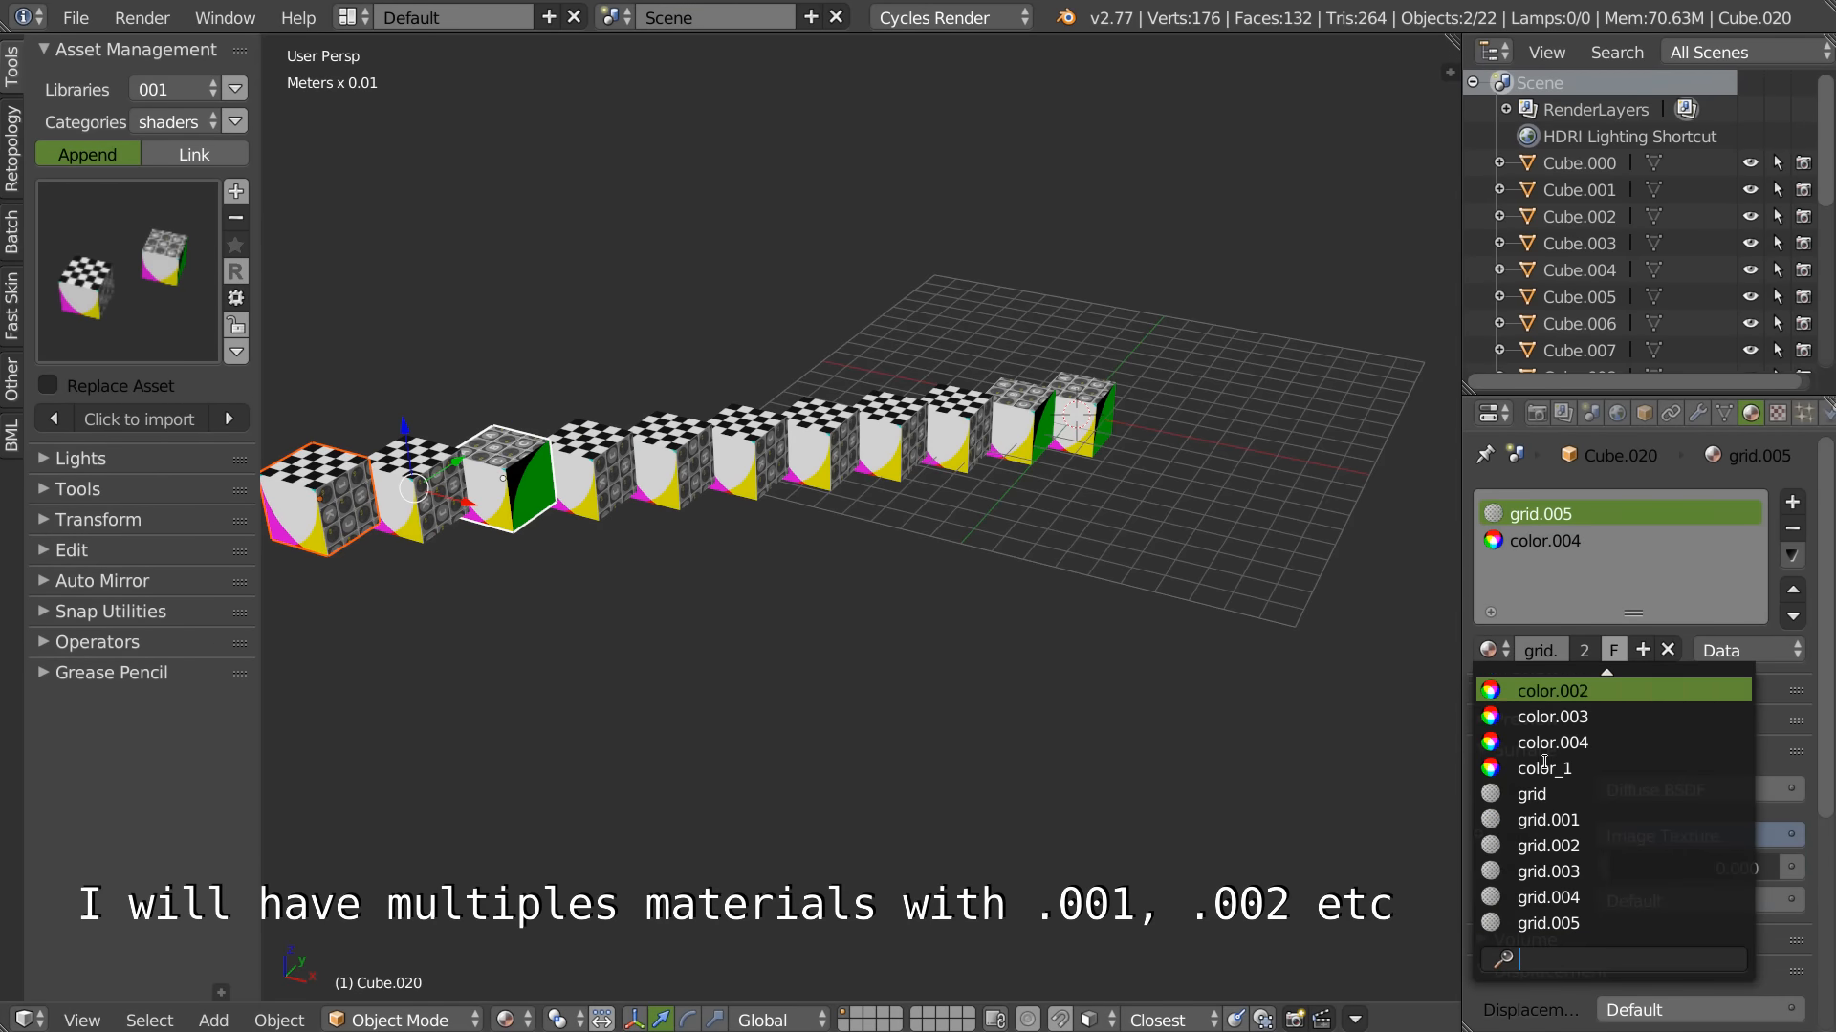
{"action": "left_click", "coordinate": [946, 742]}
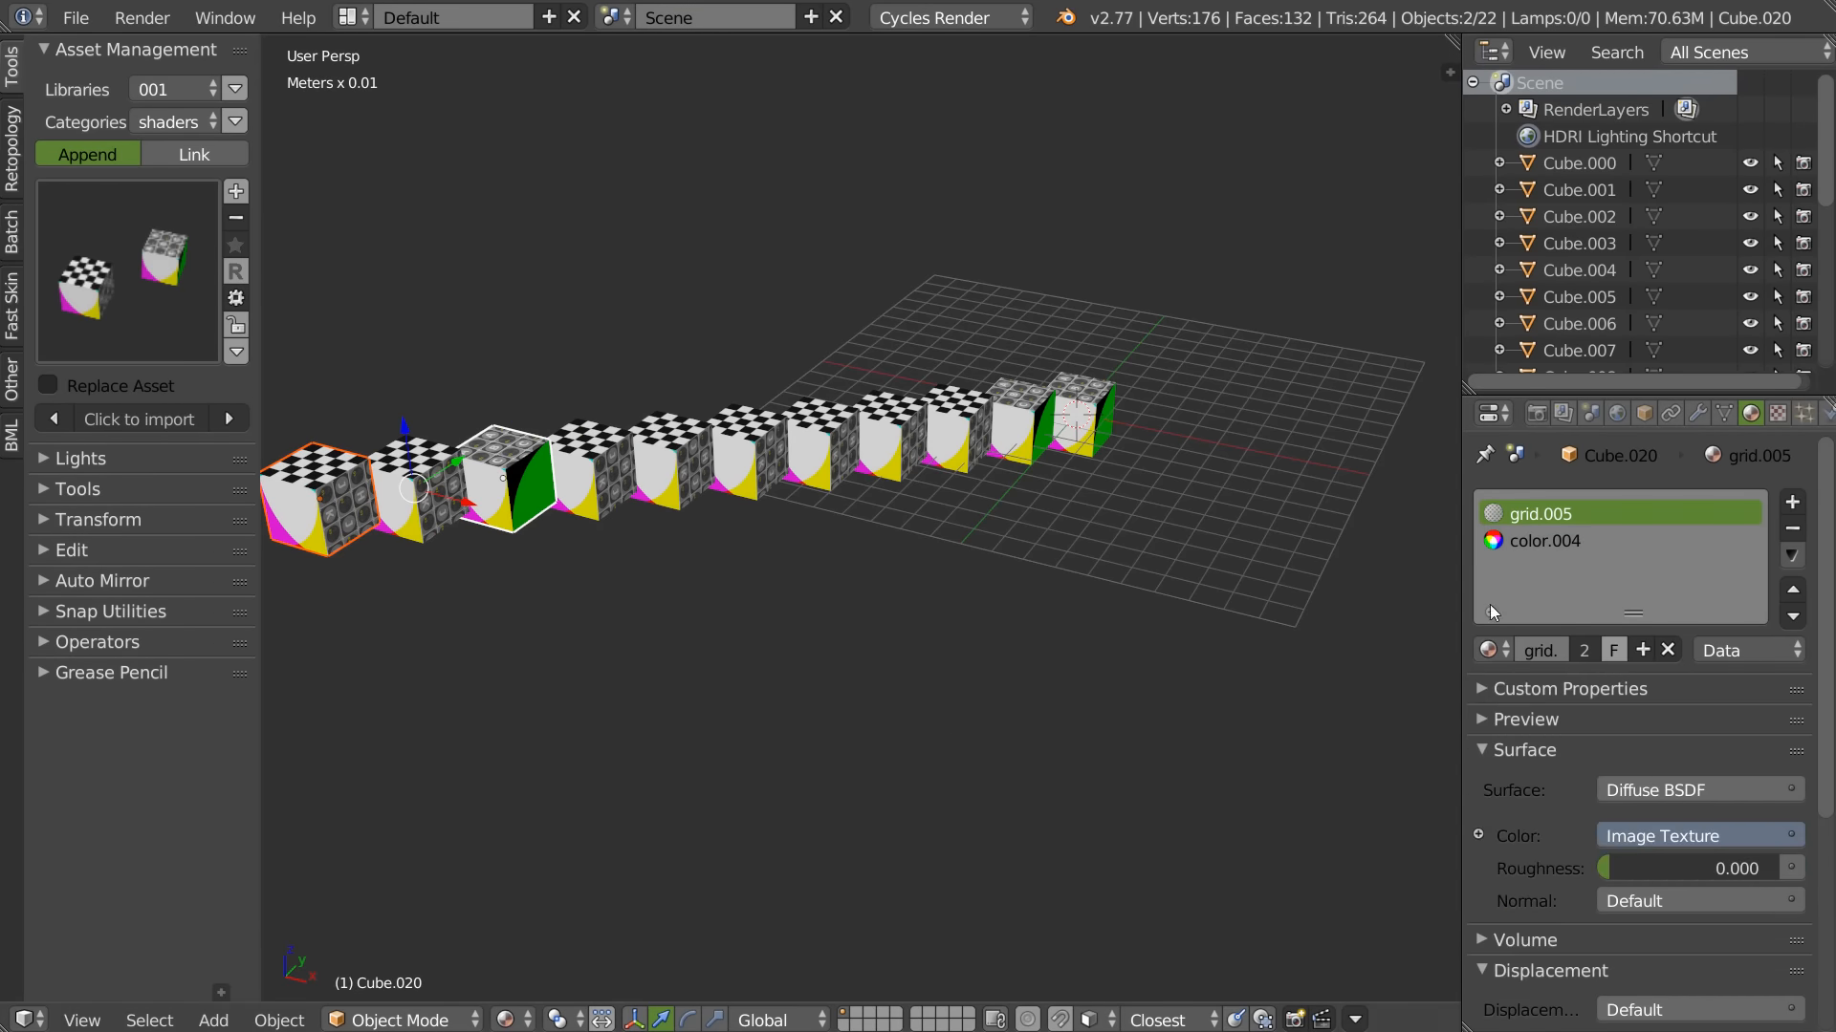
{"action": "middle_click_drag", "start_coordinate": [759, 538], "coordinate": [782, 526]}
{"action": "scroll", "coordinate": [783, 525], "scroll_direction": "down", "scroll_amount": 1}
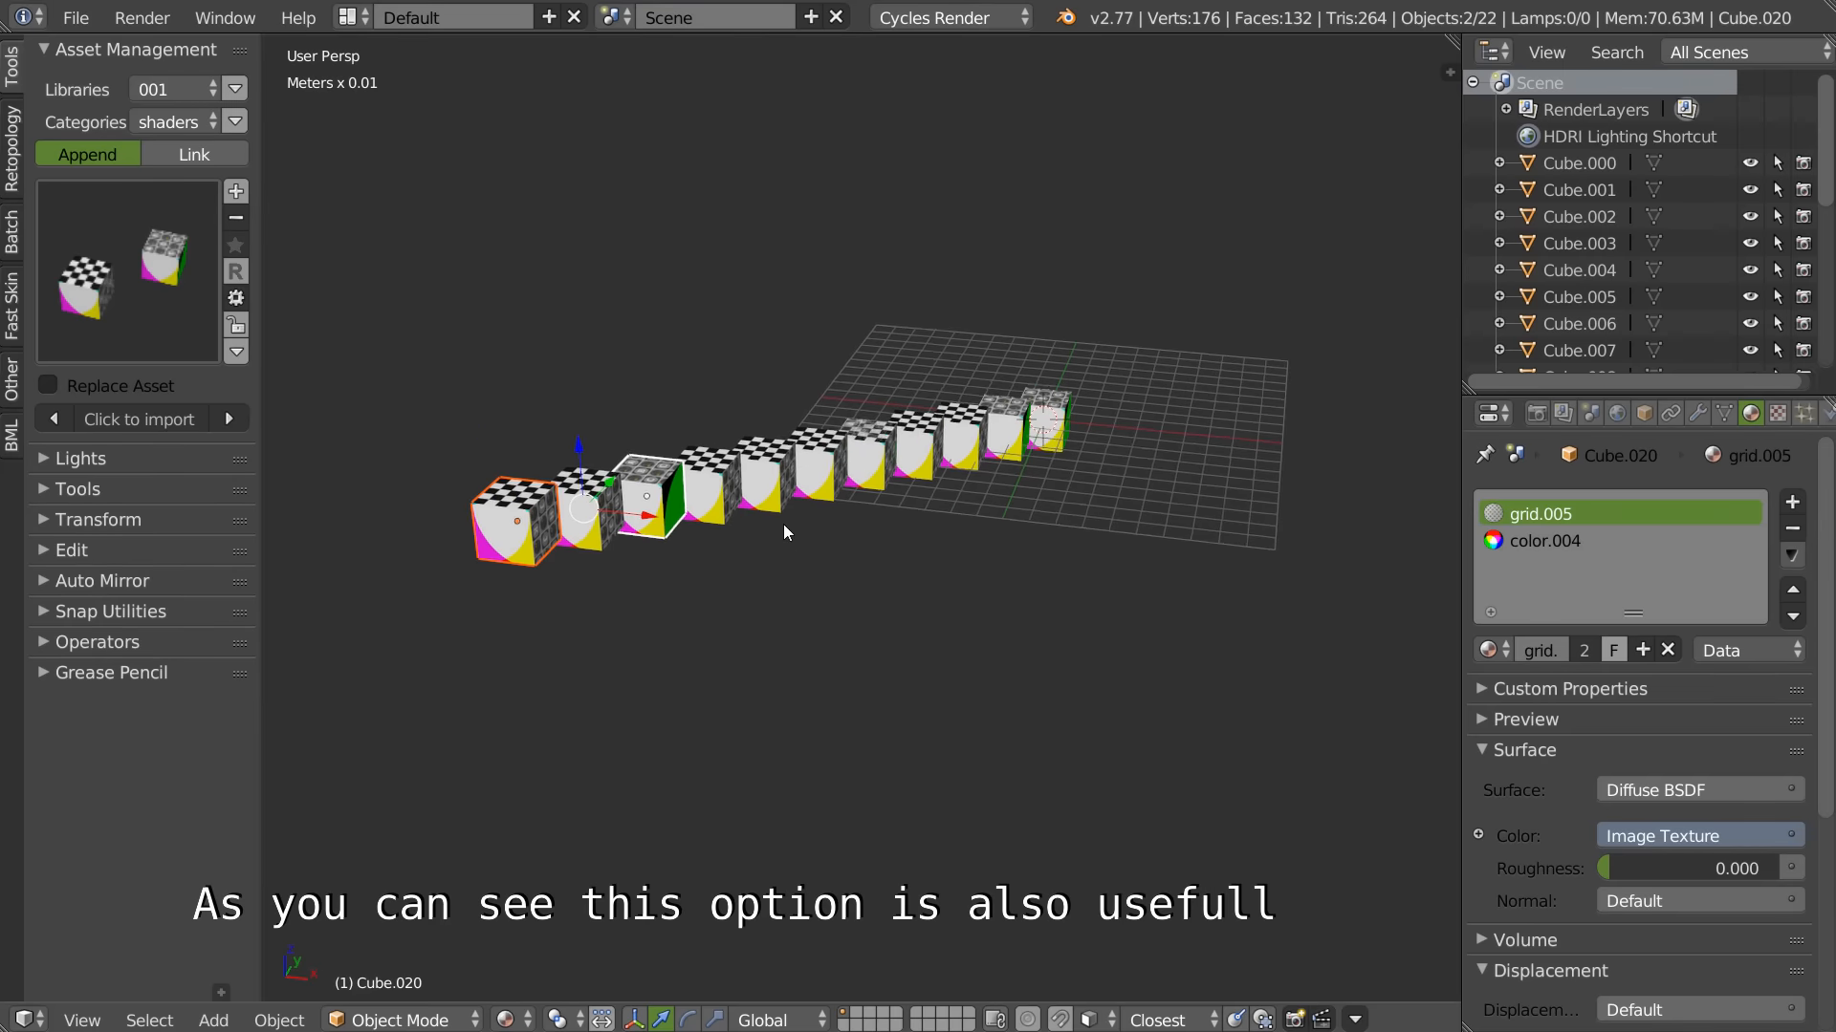
Step: Check the asset import options and append the three-cube asset from the Groups category
{"action": "left_click", "coordinate": [235, 297]}
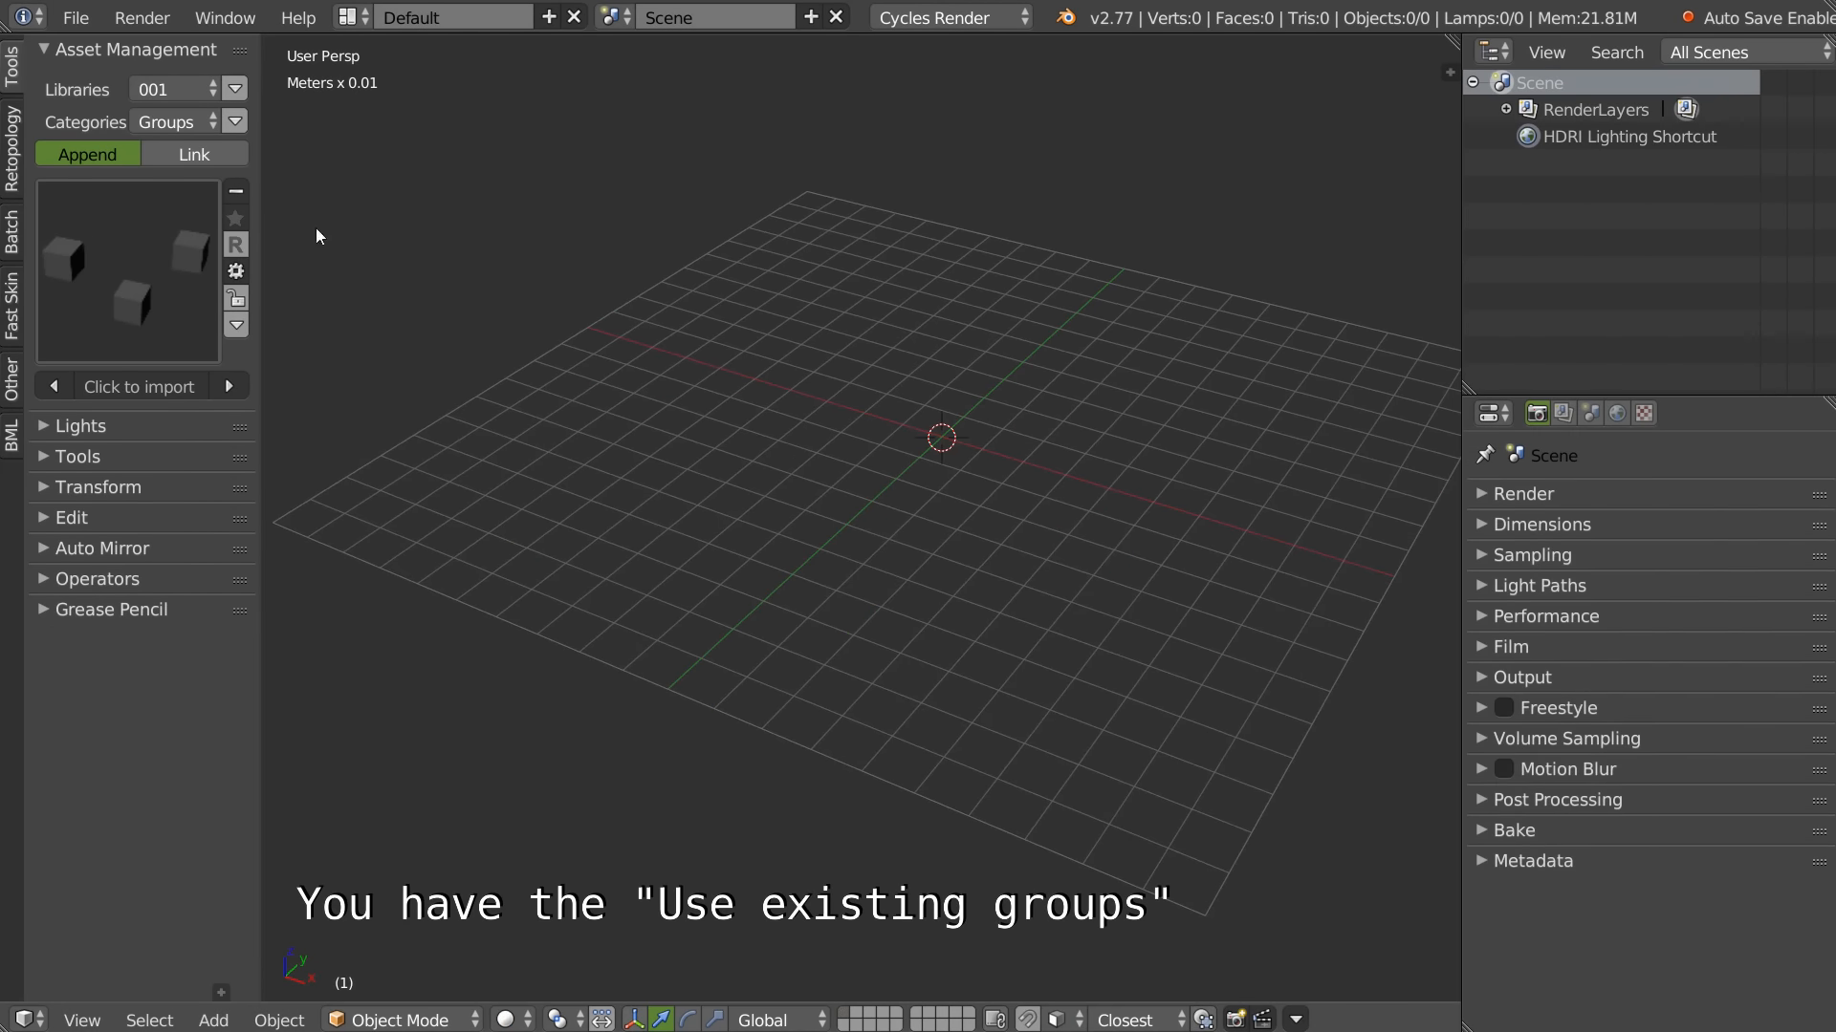
{"action": "left_click", "coordinate": [236, 272]}
{"action": "left_click", "coordinate": [128, 387]}
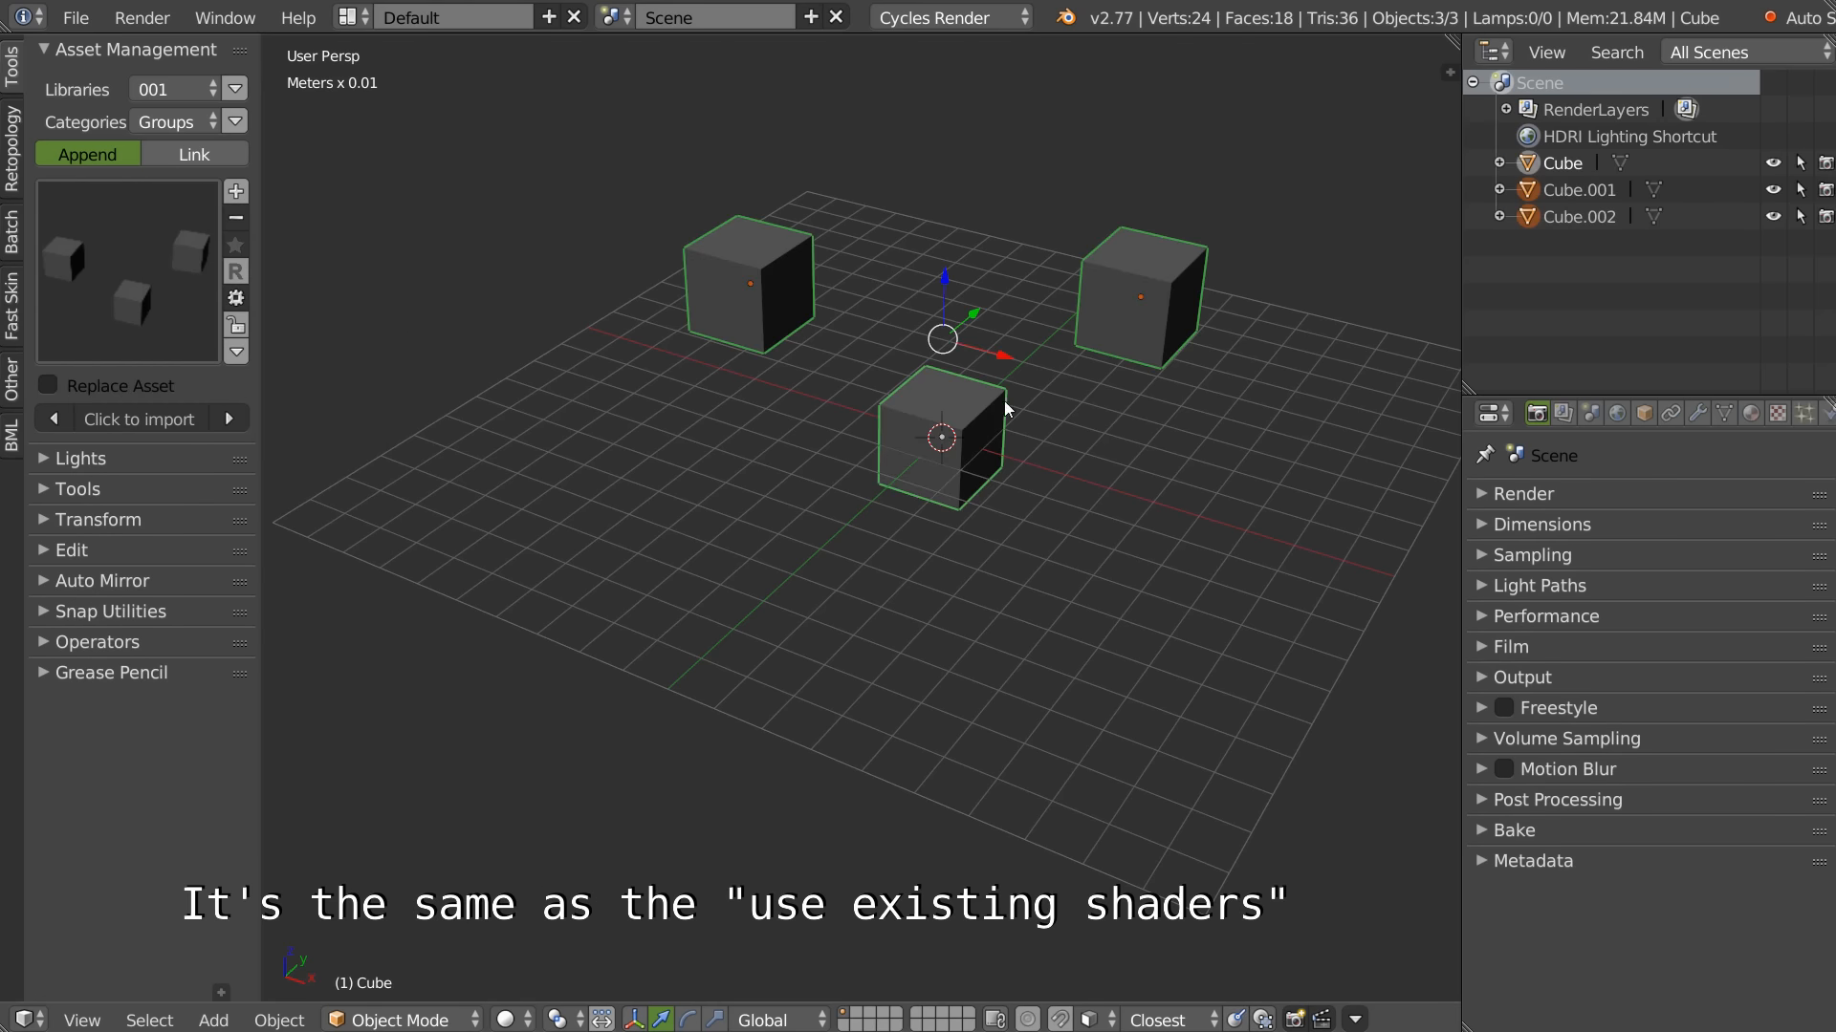
Step: Examine the group assignments of each of the three imported cubes in the object properties
{"action": "left_click", "coordinate": [1644, 413]}
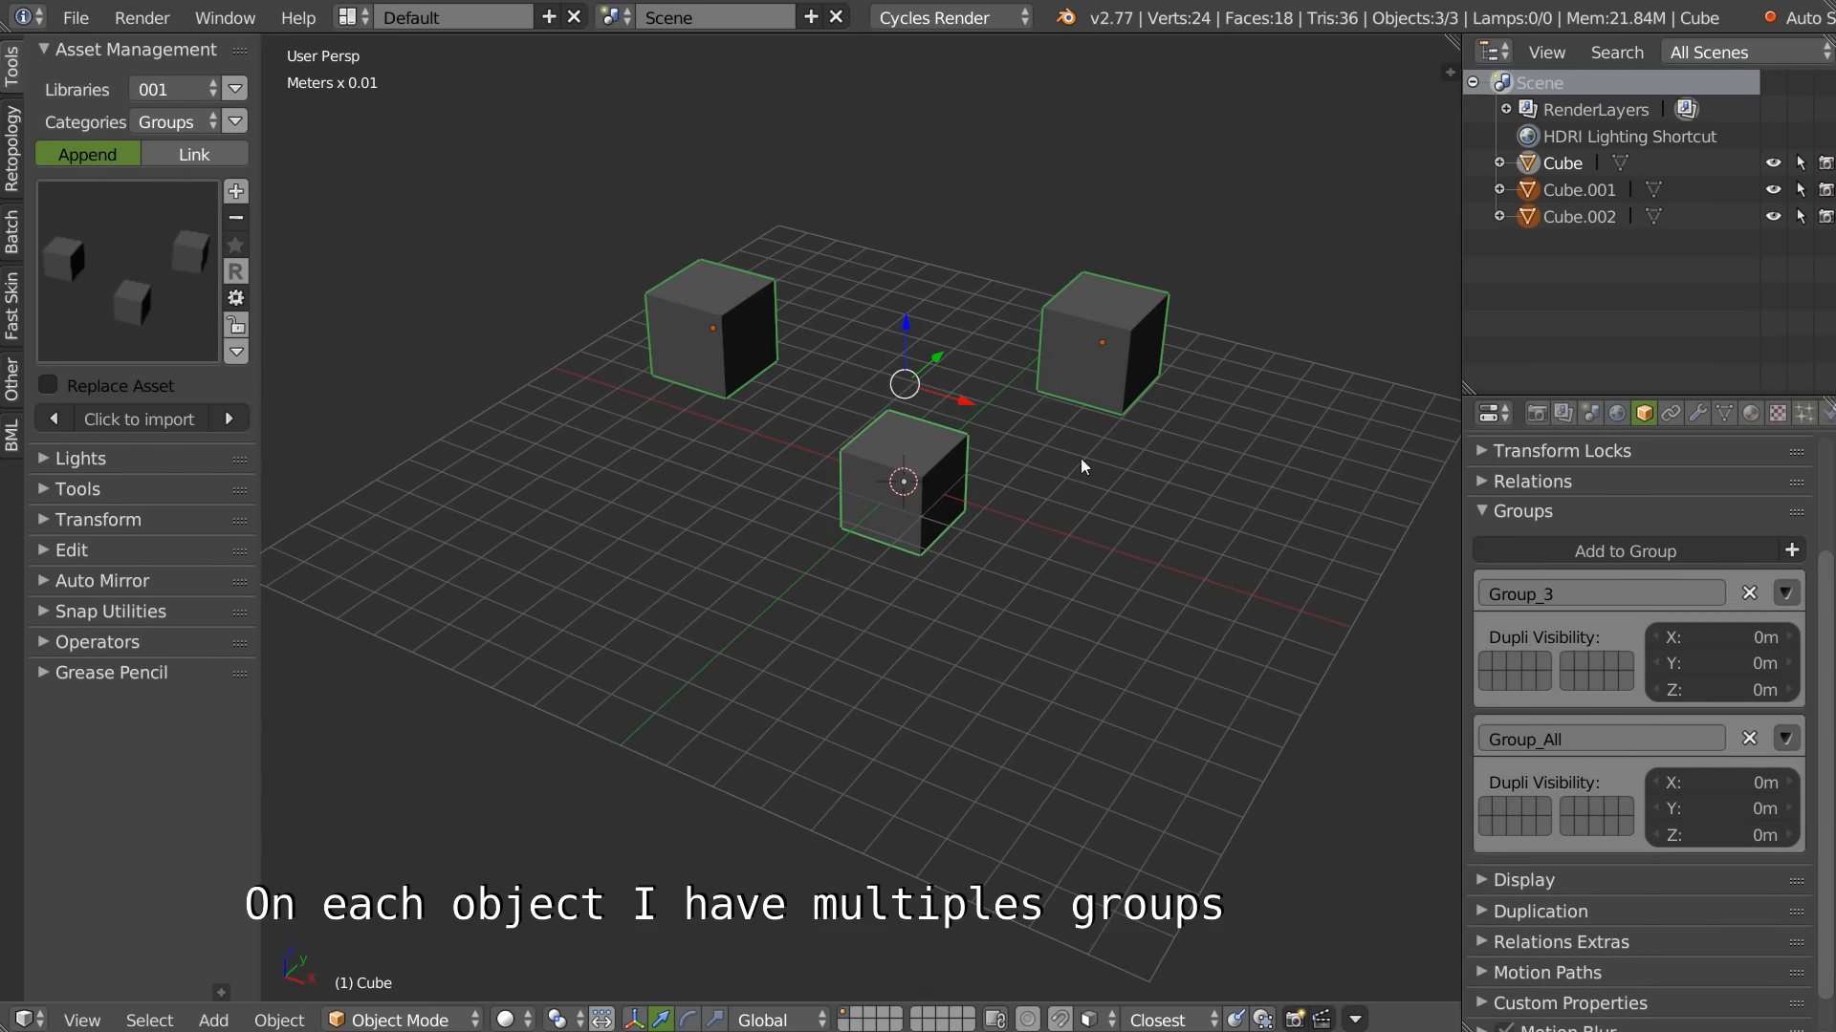
{"action": "right_click", "coordinate": [716, 355]}
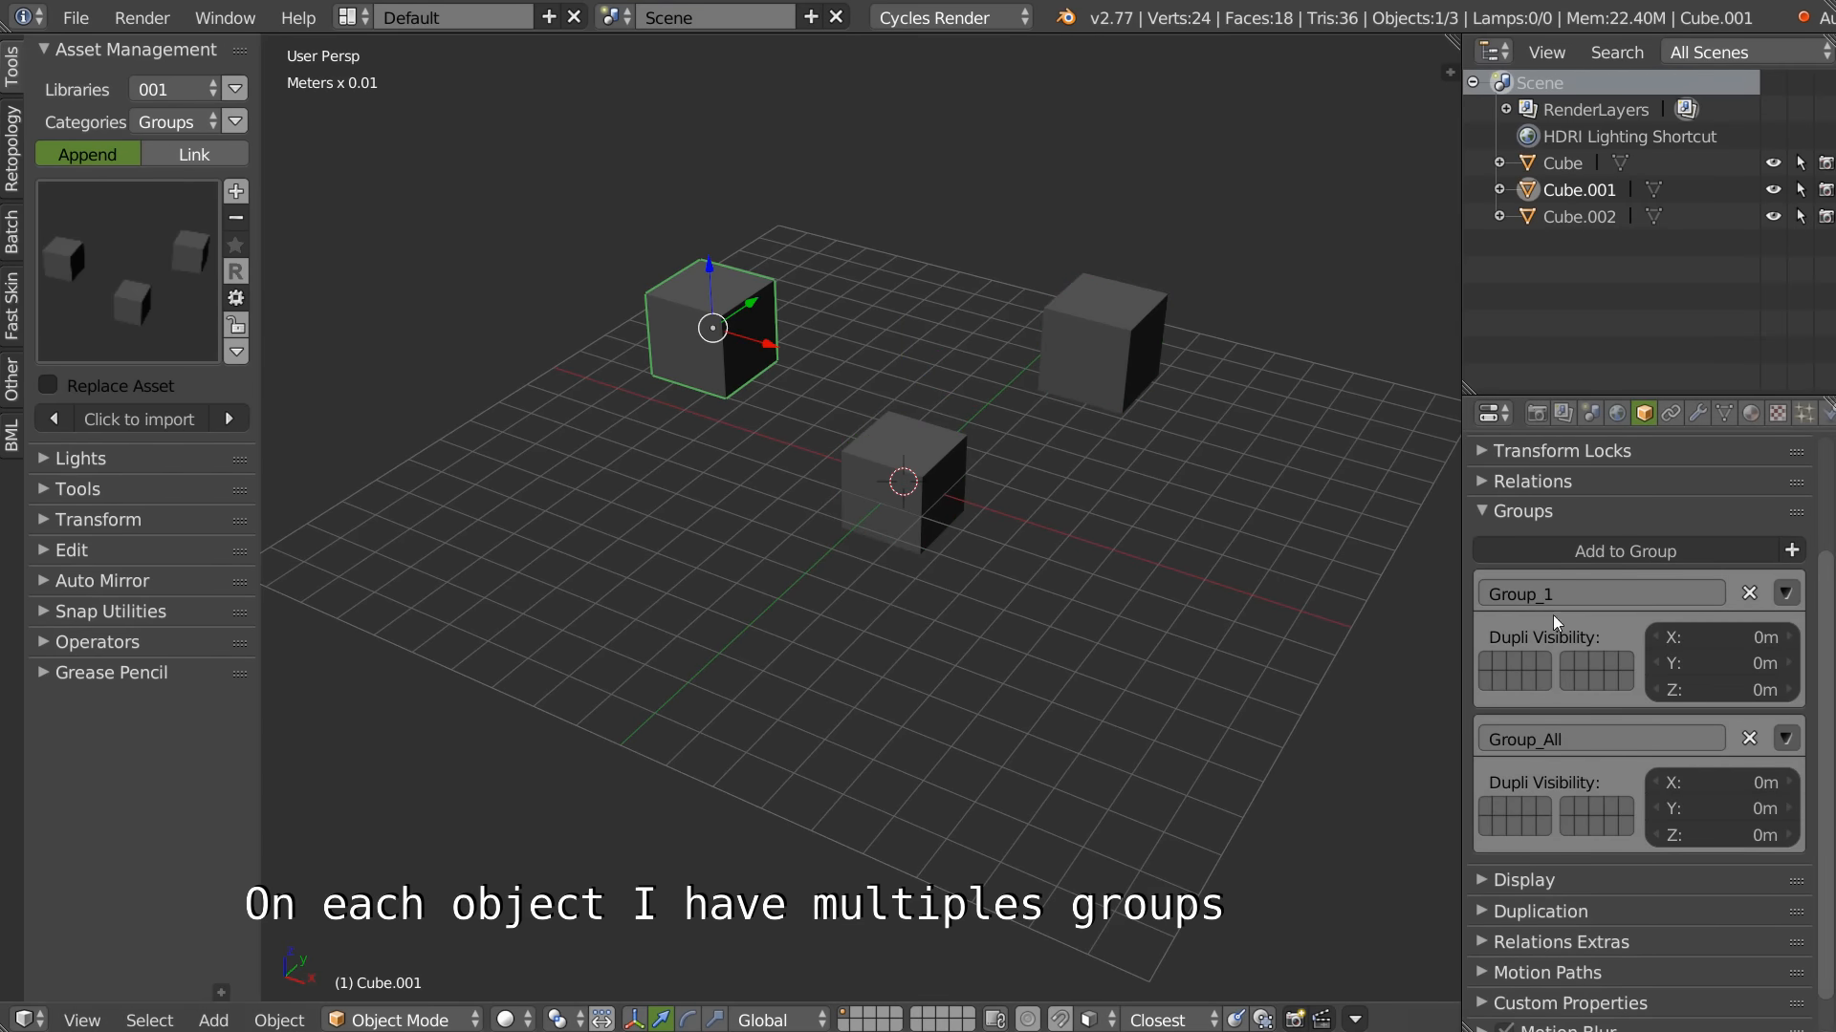
{"action": "right_click", "coordinate": [908, 519]}
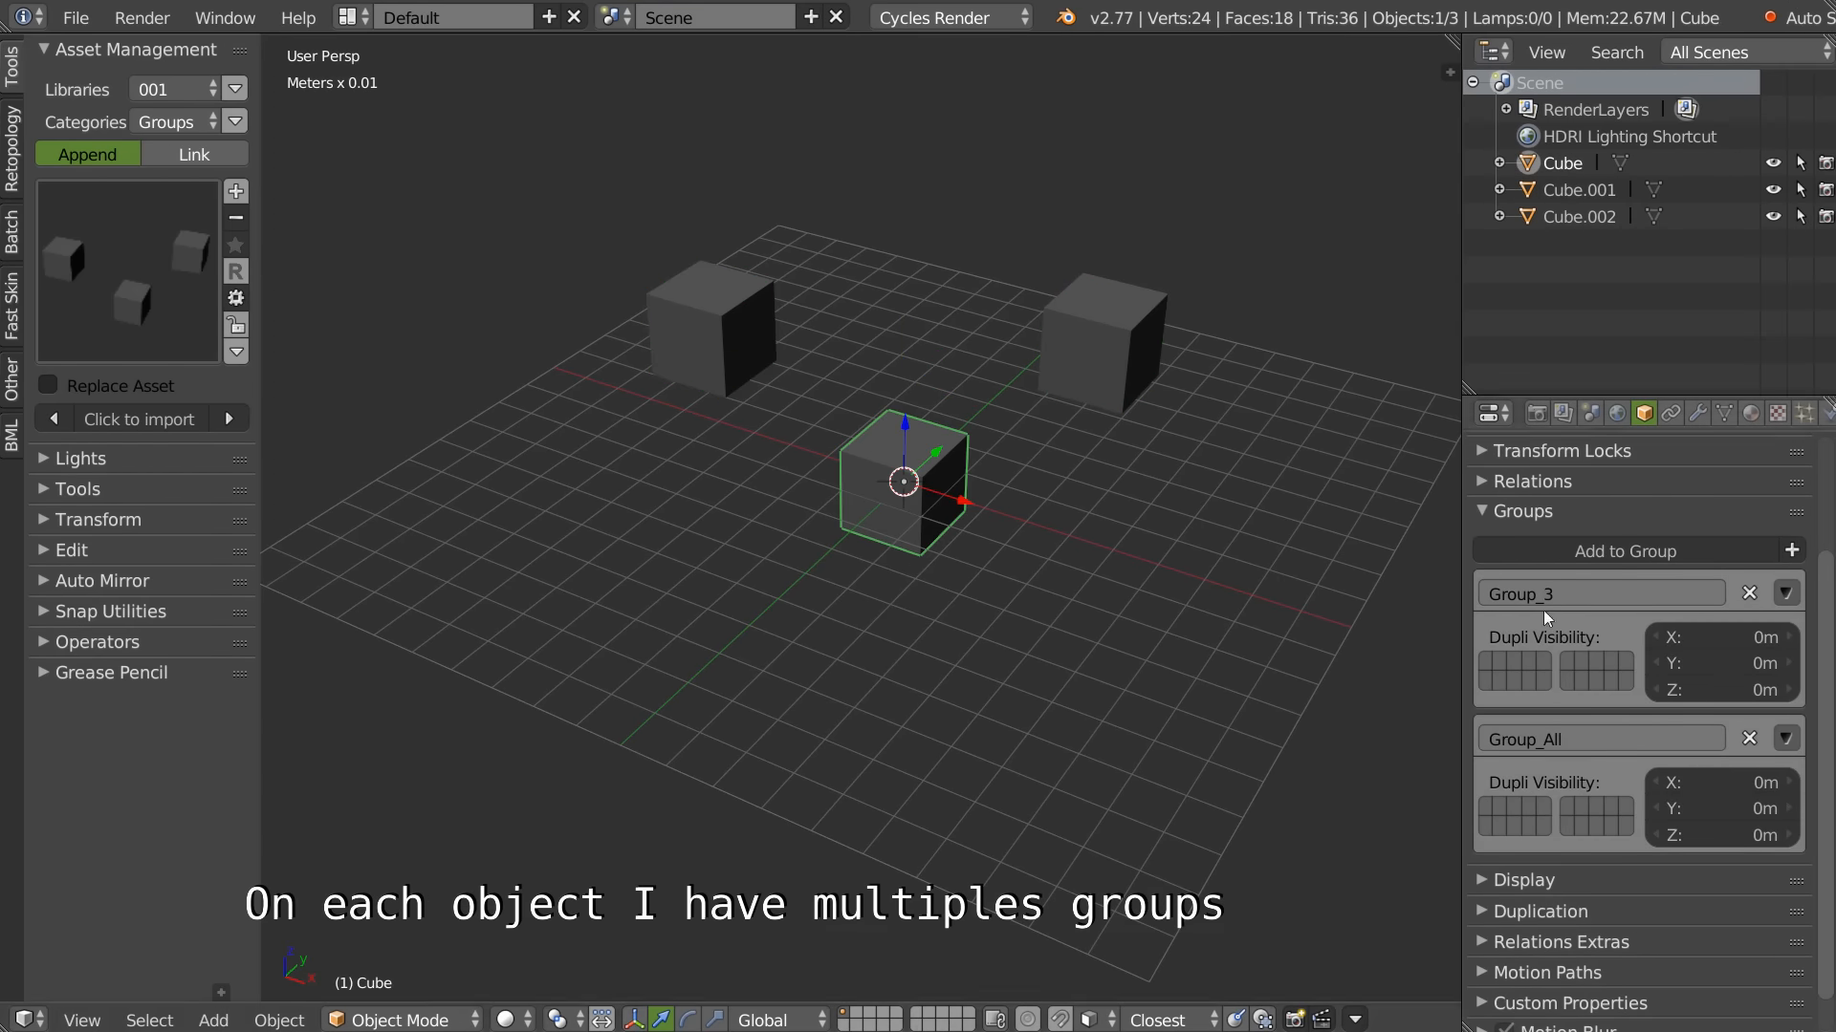
{"action": "right_click", "coordinate": [1082, 357]}
{"action": "middle_click_drag", "start_coordinate": [909, 469], "coordinate": [882, 507]}
Step: Enable Use Existing Groups in the import options and append the three-cube asset again with nothing selected
{"action": "left_click", "coordinate": [234, 300]}
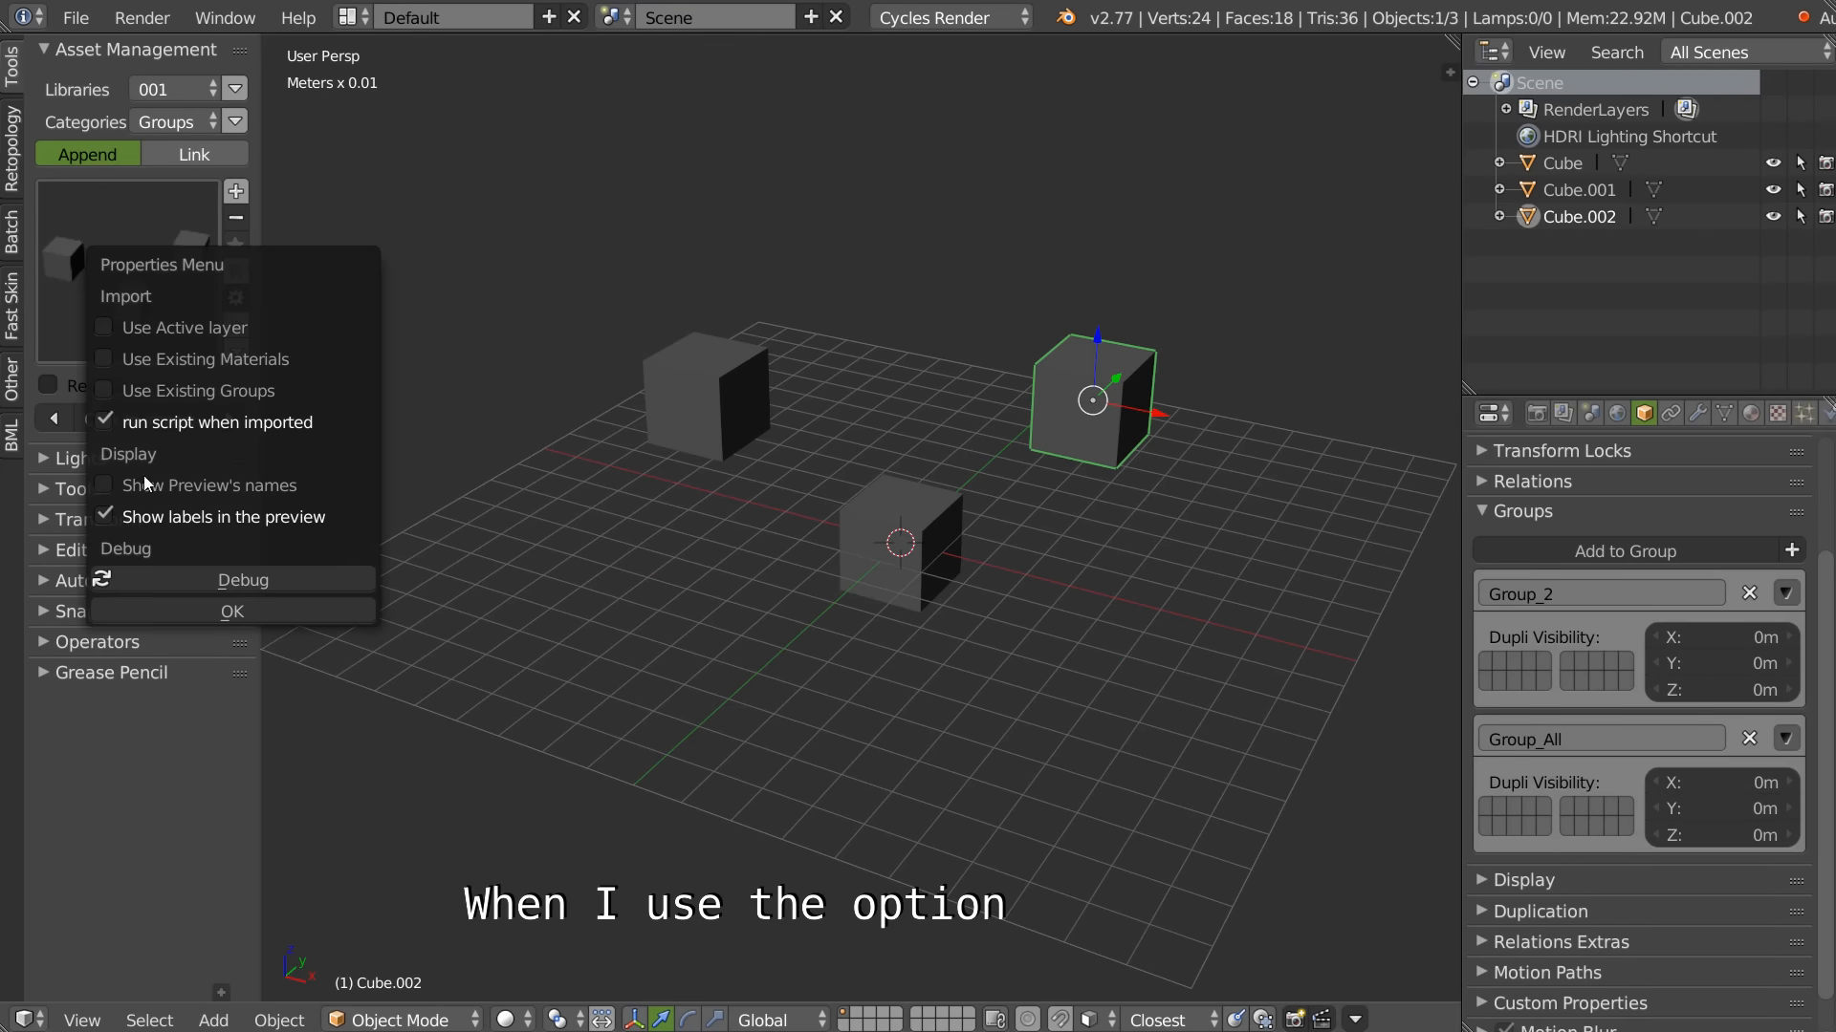
{"action": "left_click", "coordinate": [104, 390]}
{"action": "left_click", "coordinate": [232, 612]}
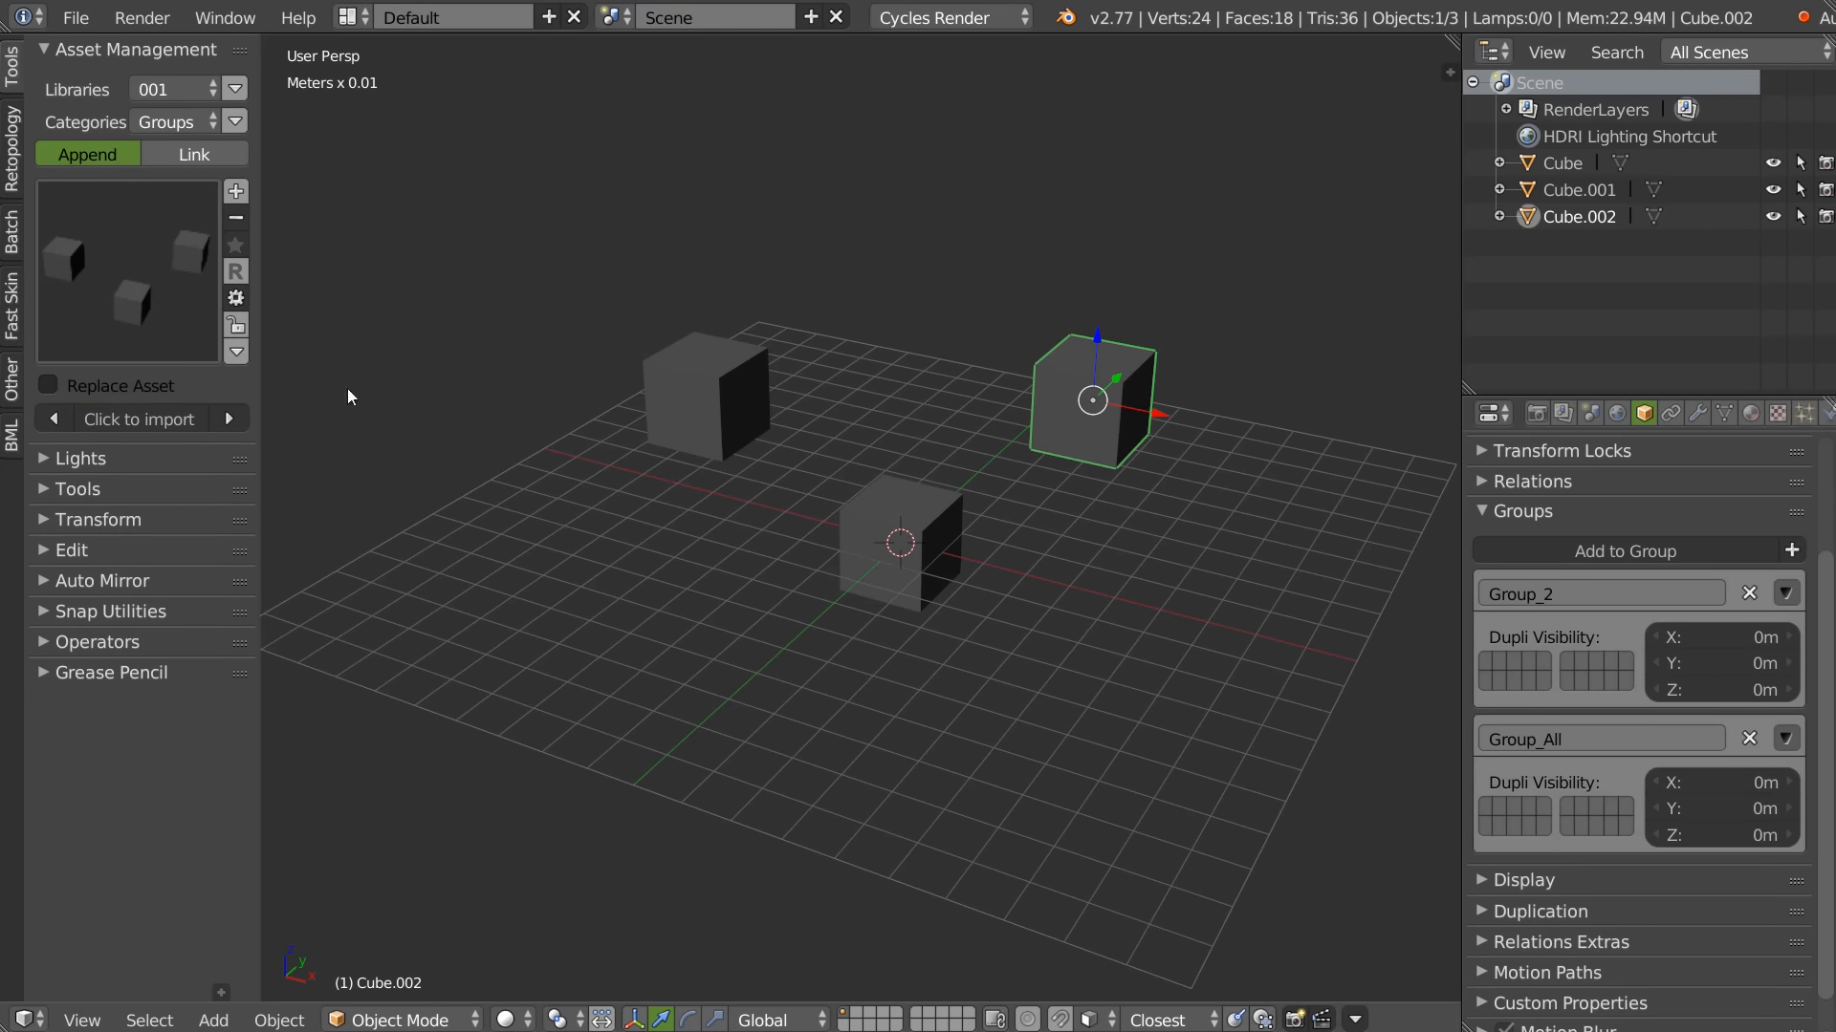
{"action": "key", "text": "a"}
{"action": "left_click", "coordinate": [933, 371]}
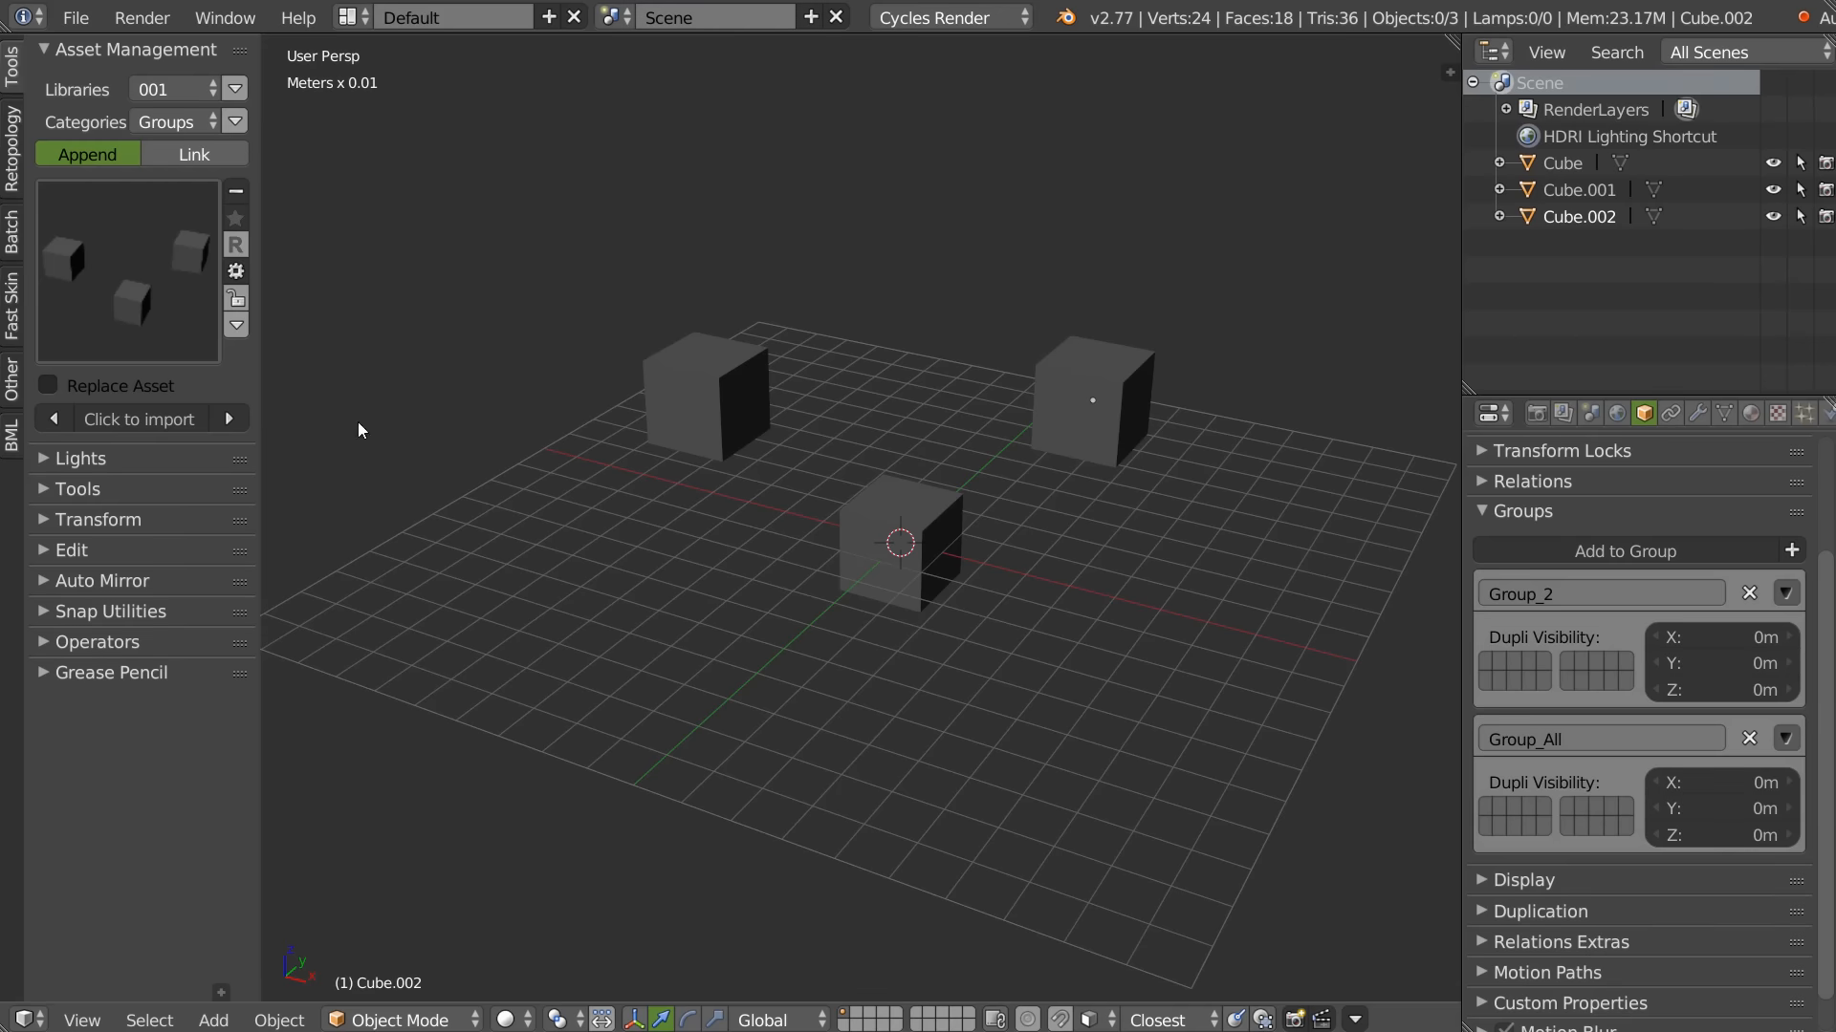
{"action": "left_click", "coordinate": [122, 417]}
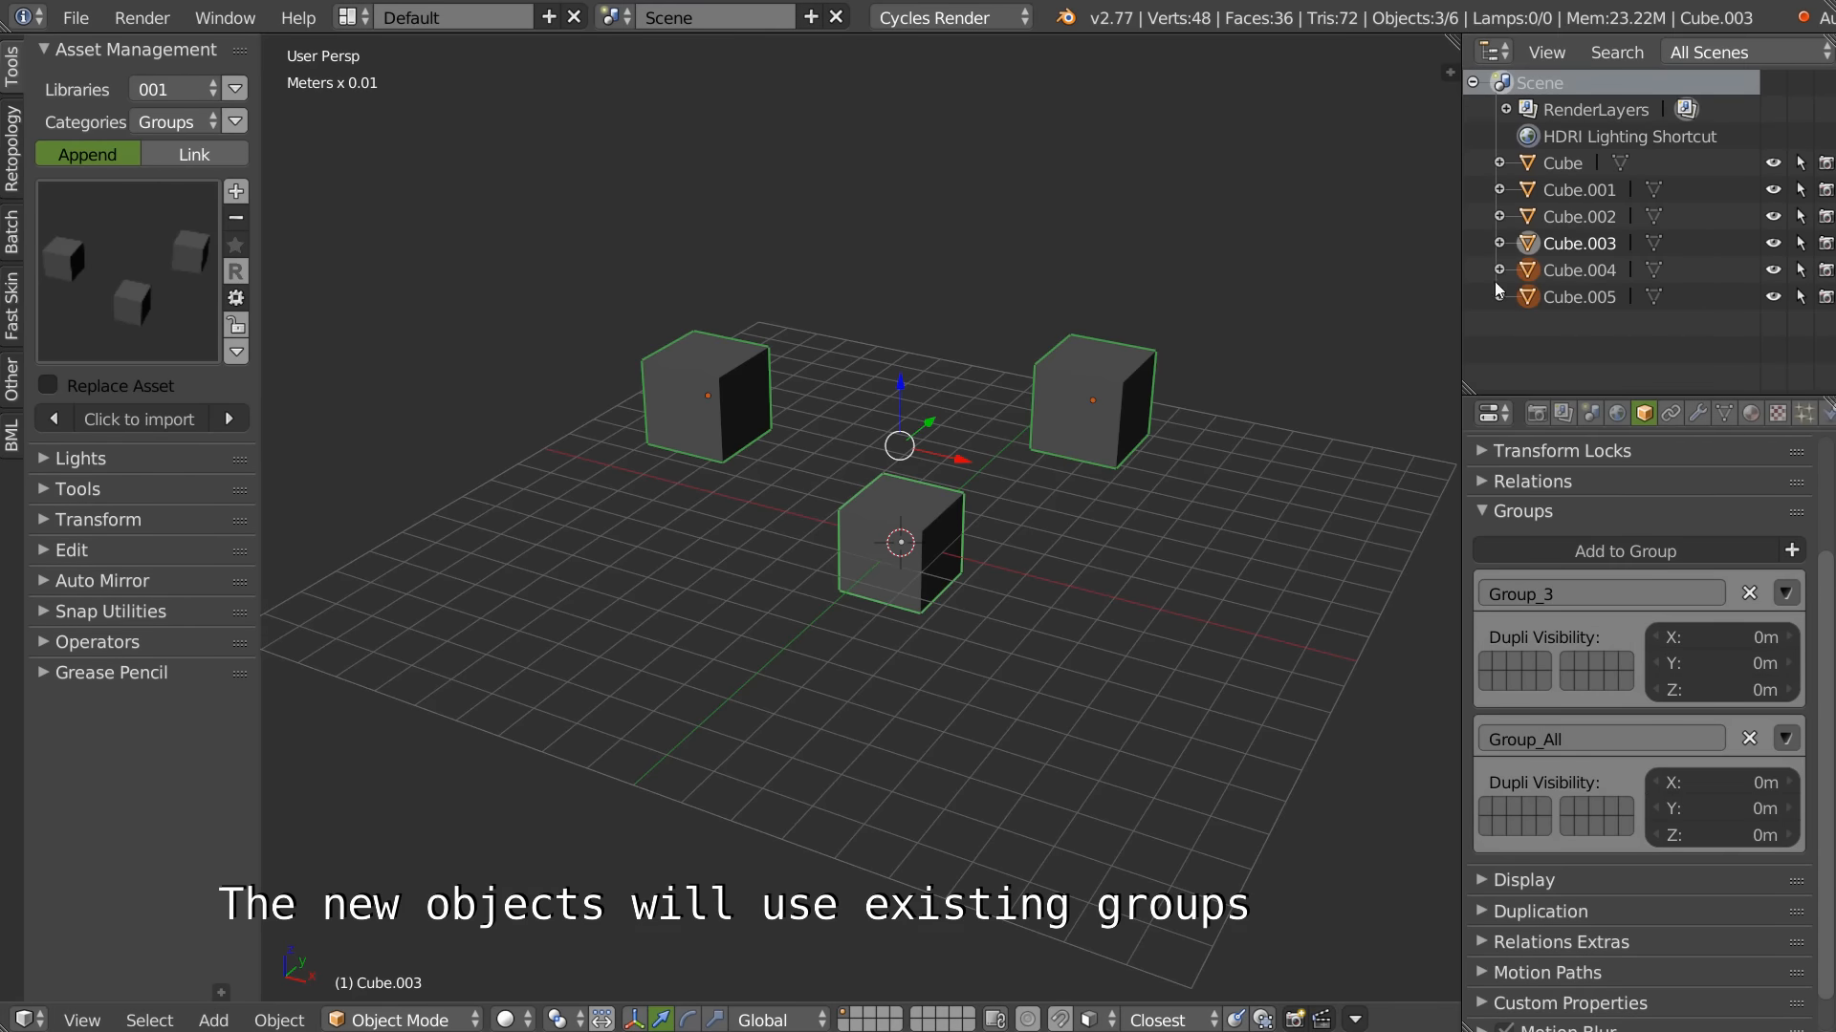
Step: Check the group assignments of the newly imported Cube.003, Cube.004 and Cube.005
{"action": "left_click", "coordinate": [1578, 243]}
{"action": "left_click", "coordinate": [1583, 272]}
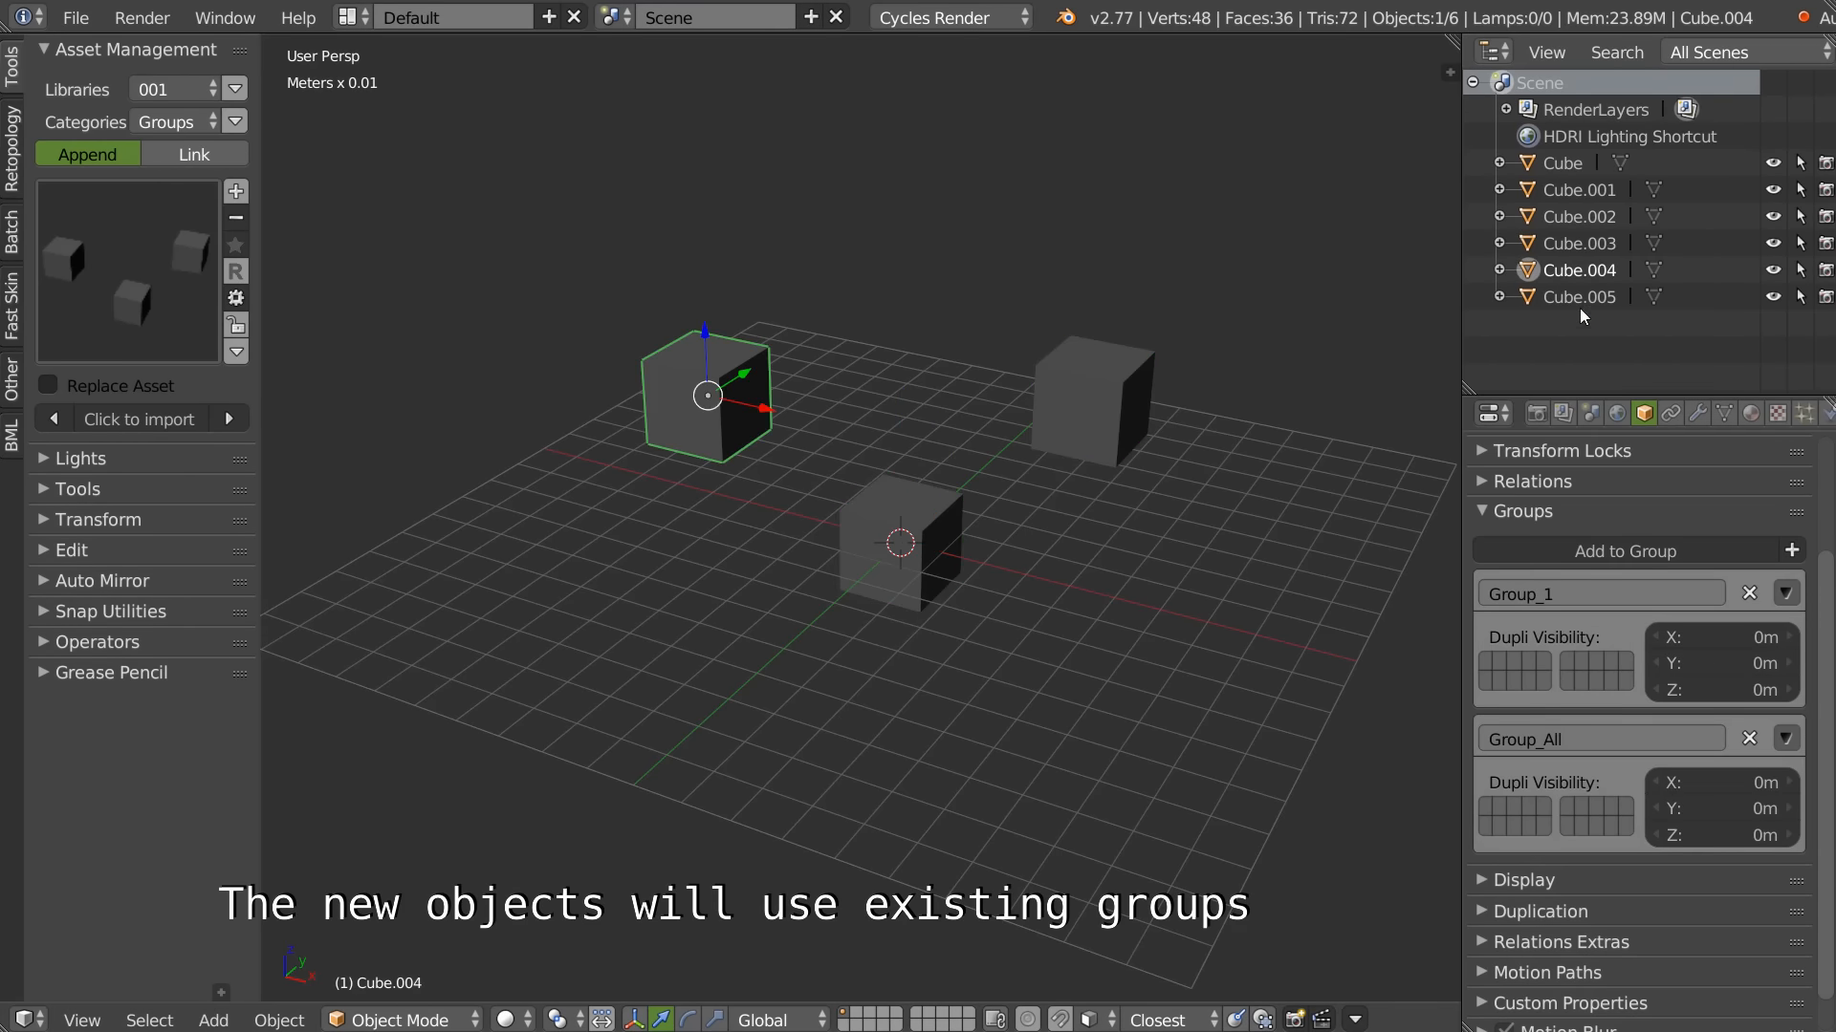
{"action": "left_click", "coordinate": [1575, 300]}
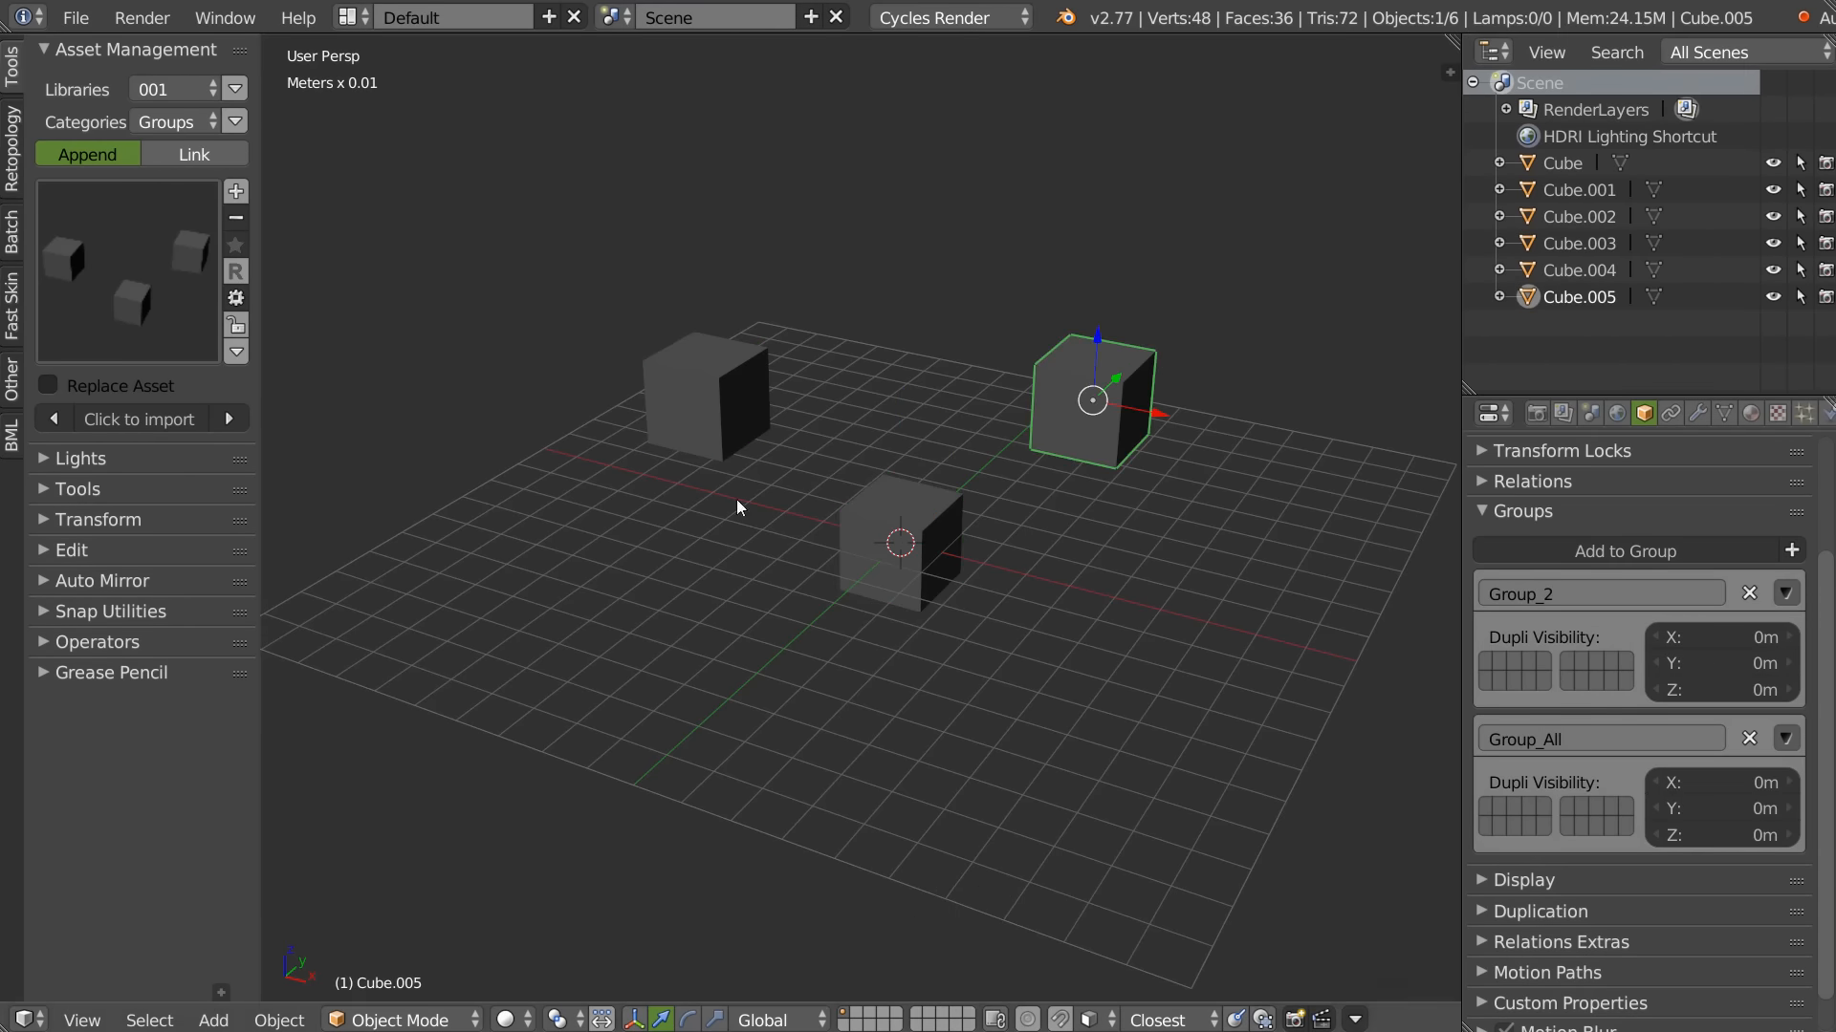
Step: Append the three-cube asset four more times and check the groups of several stacked cubes
{"action": "left_click", "coordinate": [141, 423]}
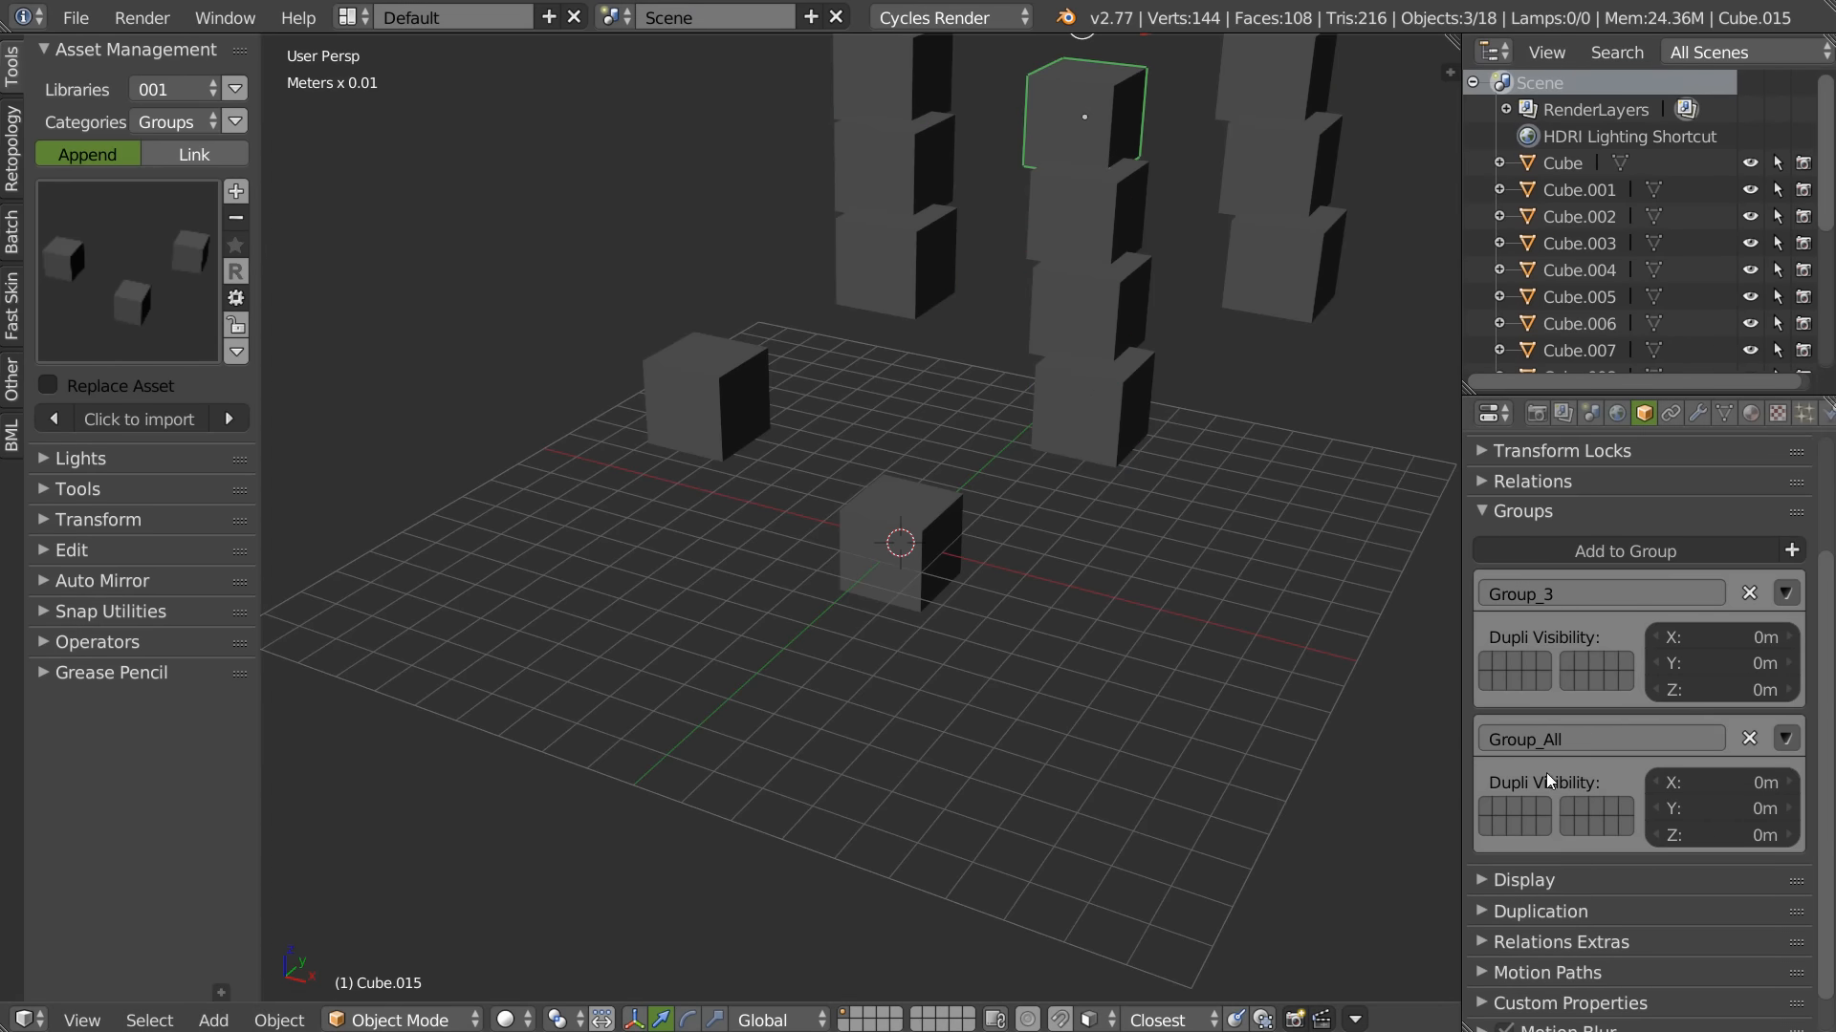
{"action": "right_click", "coordinate": [1076, 233]}
{"action": "right_click", "coordinate": [1276, 168]}
{"action": "right_click", "coordinate": [1266, 287]}
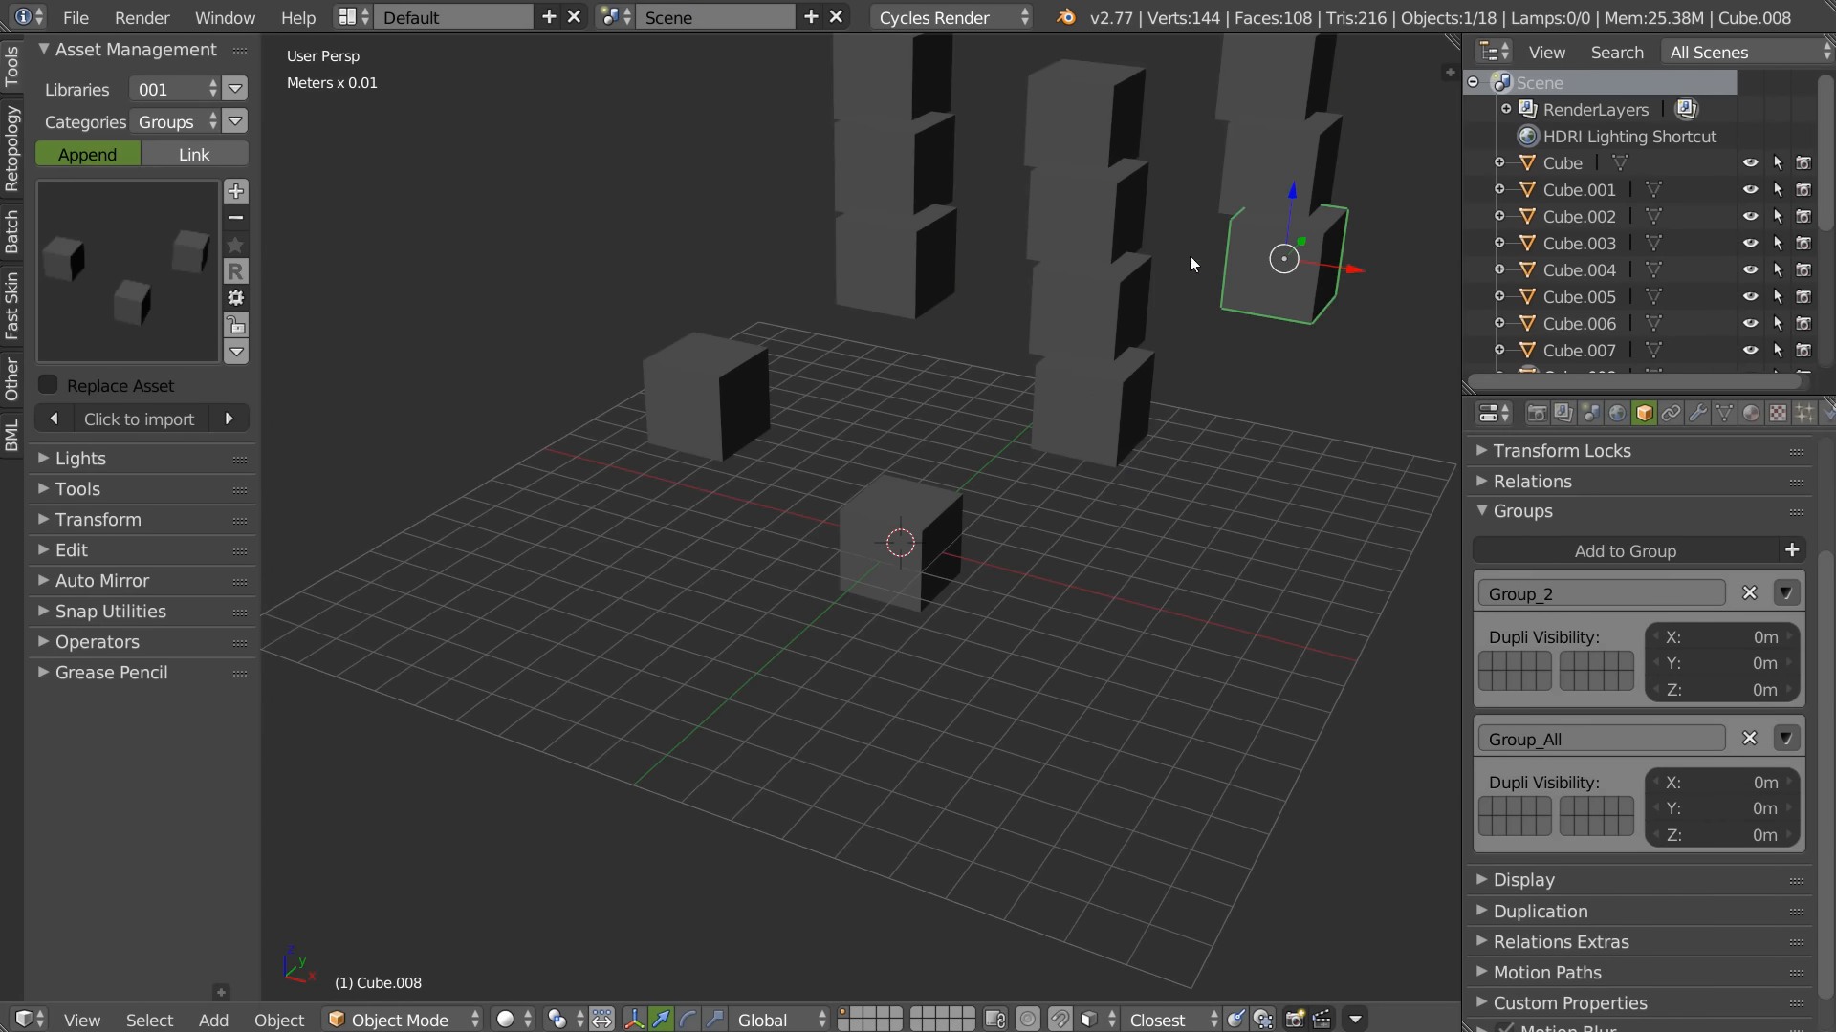
Step: Turn off Use Existing Groups in the import options and append the three-cube asset four more times
{"action": "left_click", "coordinate": [235, 297]}
{"action": "left_click", "coordinate": [99, 392]}
{"action": "left_click", "coordinate": [234, 613]}
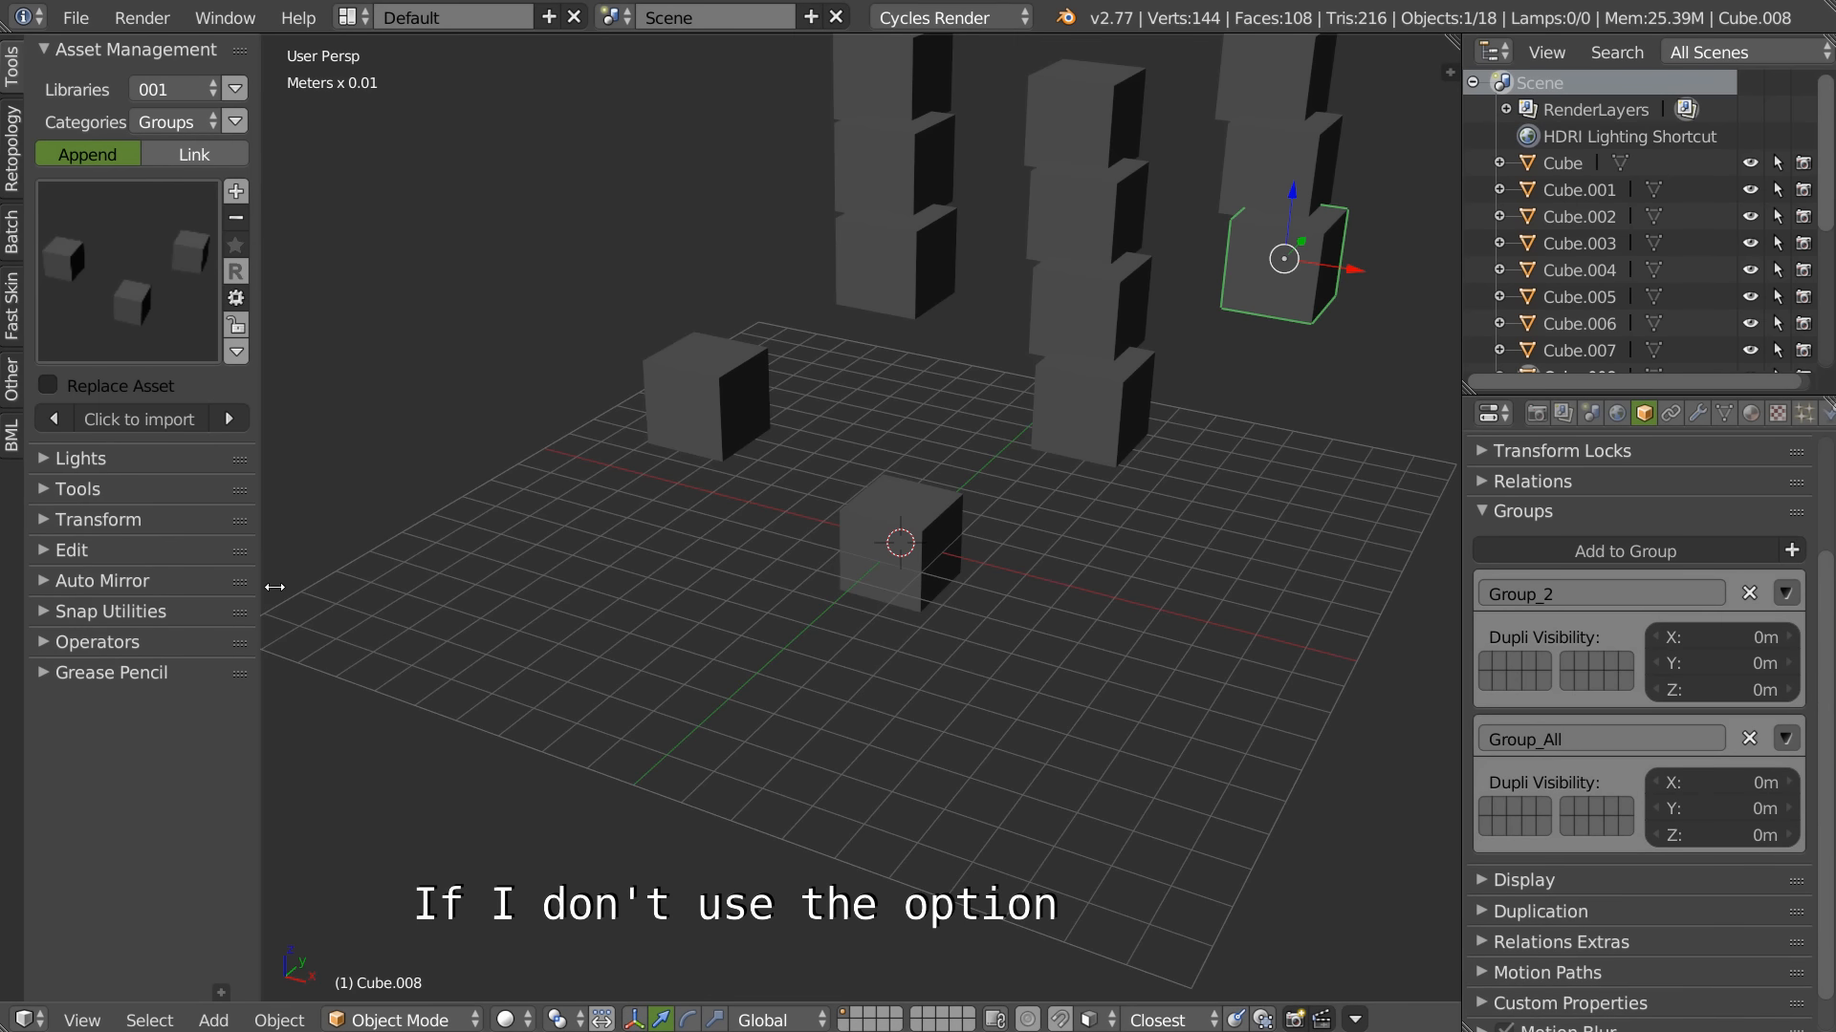
{"action": "left_click", "coordinate": [155, 417]}
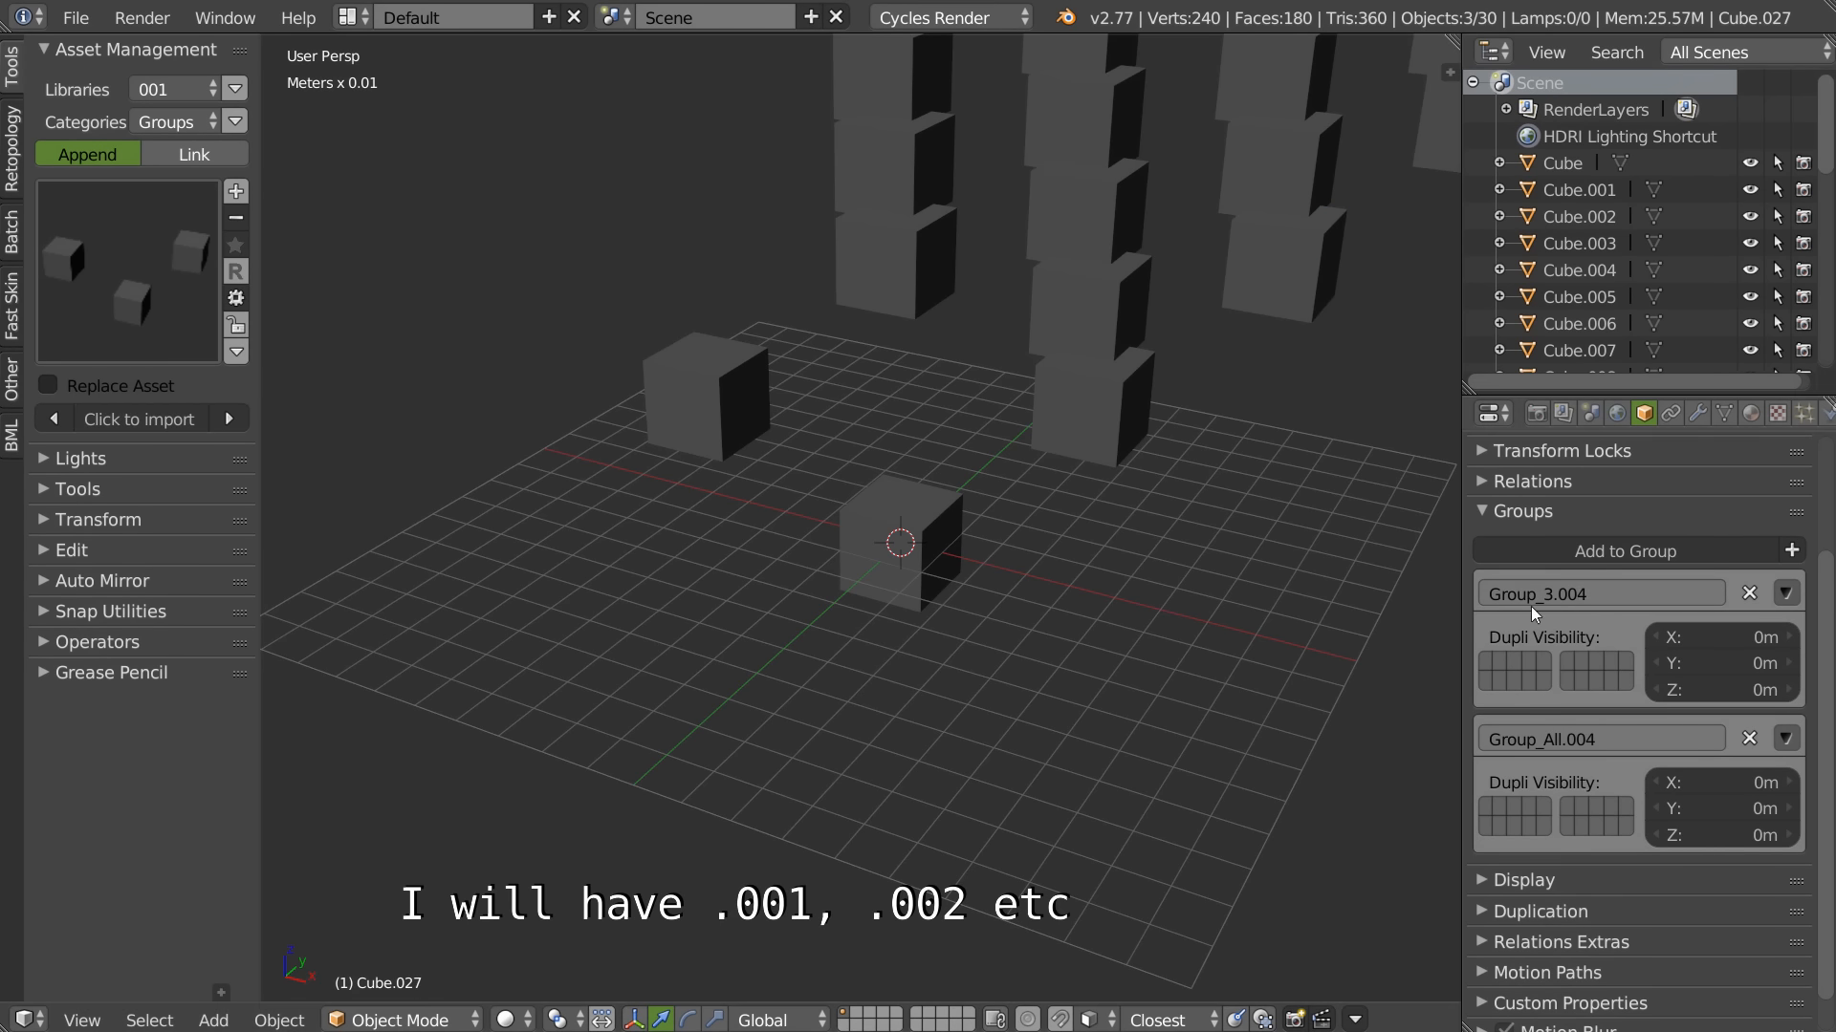
Step: Rename the active cube's first group as Group_3 and open the asset import options
{"action": "left_click", "coordinate": [1557, 594]}
{"action": "left_click", "coordinate": [1557, 594]}
{"action": "key", "text": "shift+End"}
{"action": "key", "text": "Delete"}
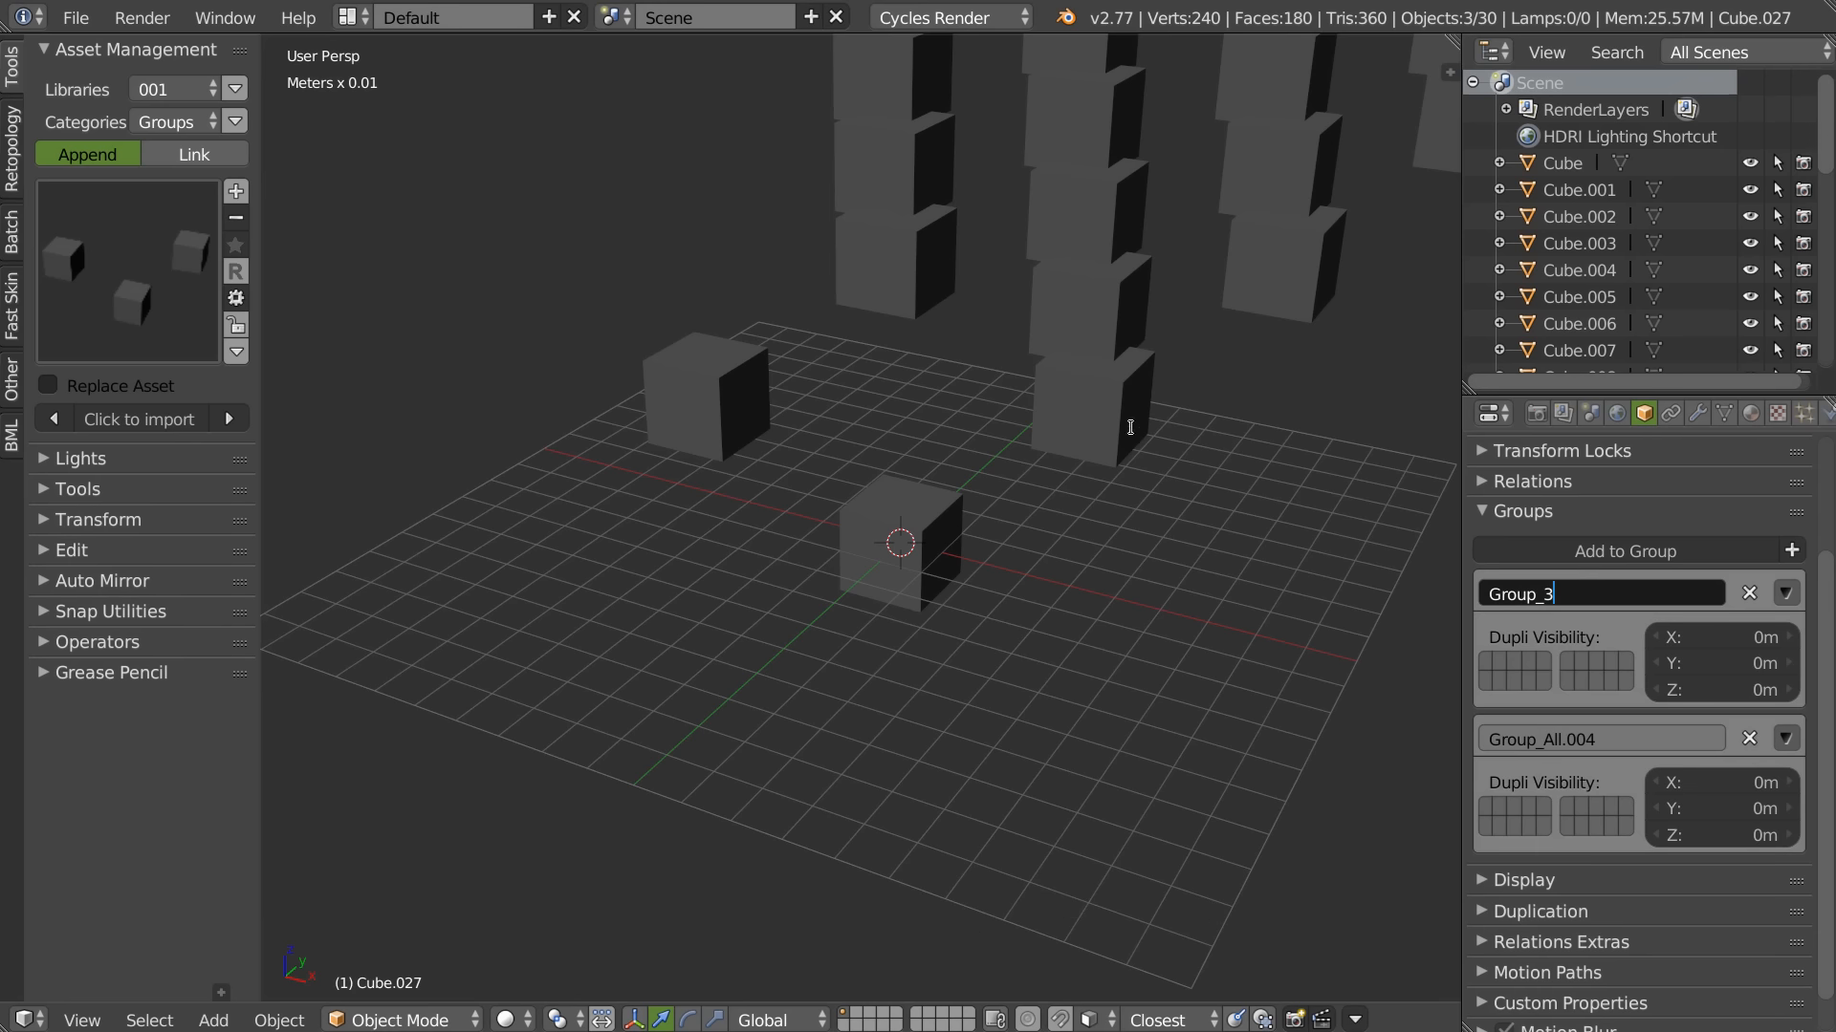
{"action": "key", "text": "Return"}
{"action": "middle_click_drag", "start_coordinate": [1130, 562], "coordinate": [1034, 627], "text": "shift"}
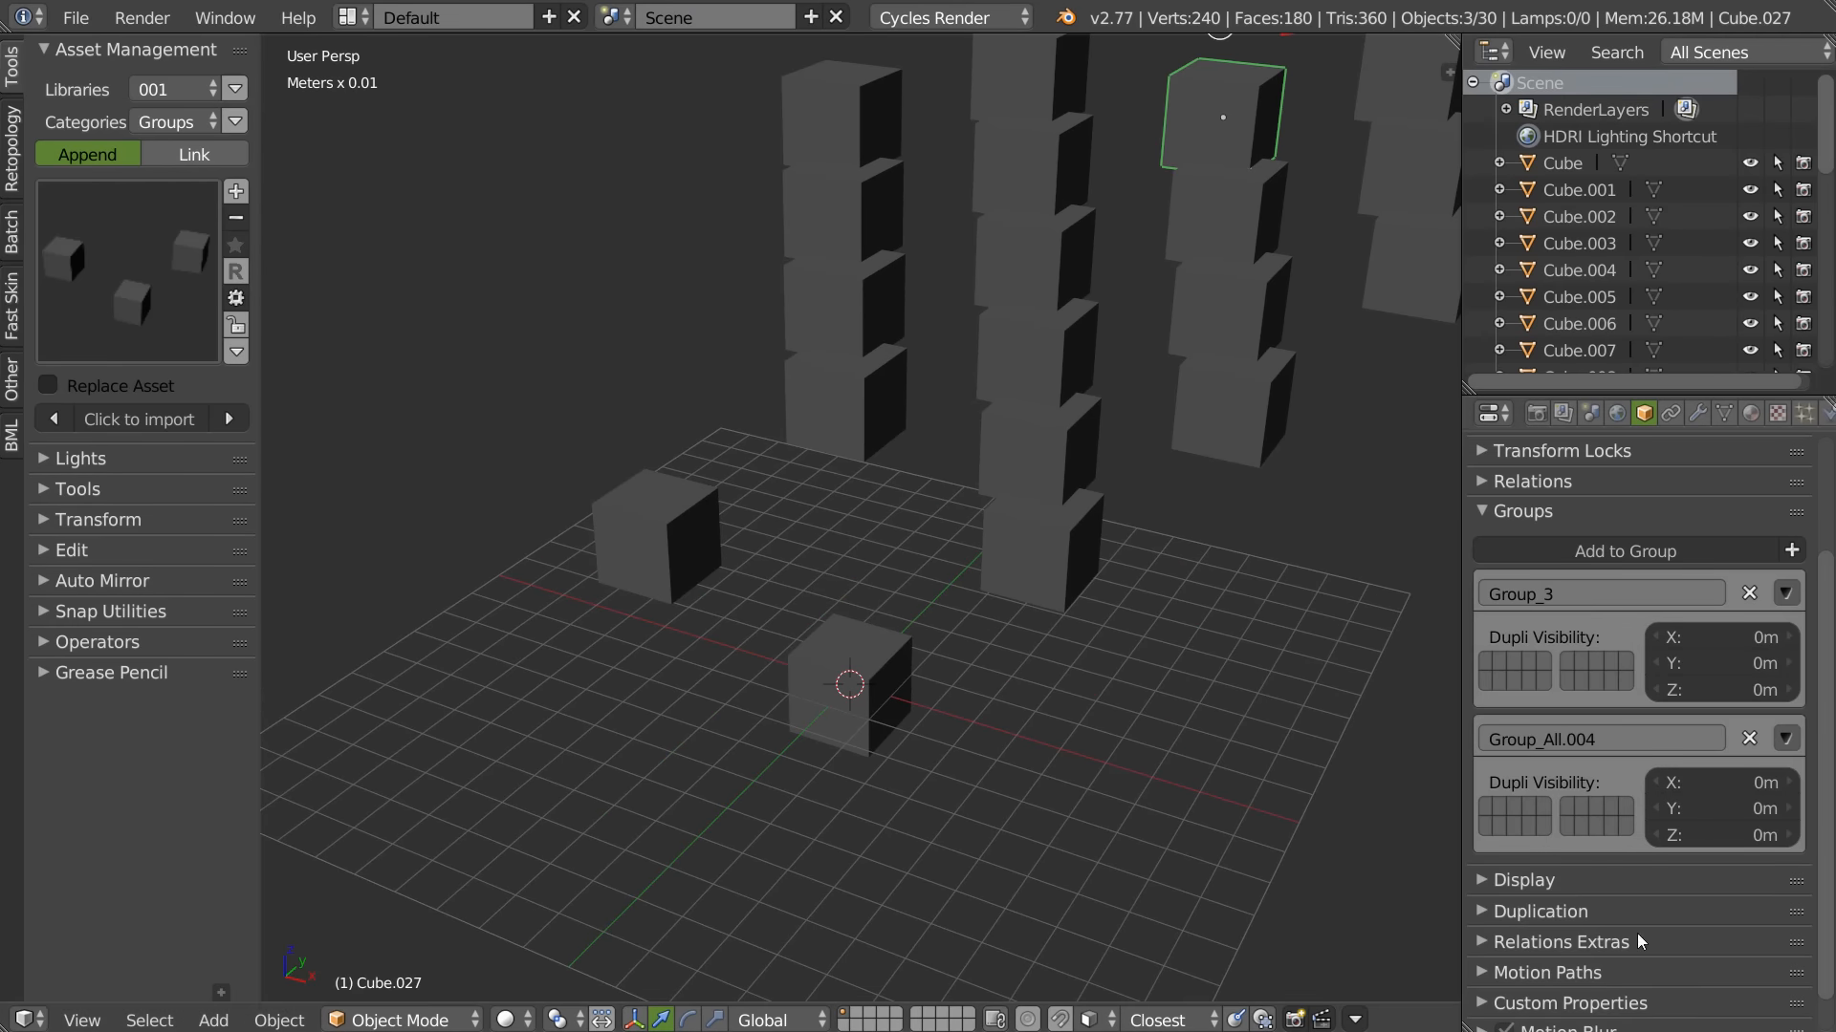
{"action": "left_click", "coordinate": [236, 297]}
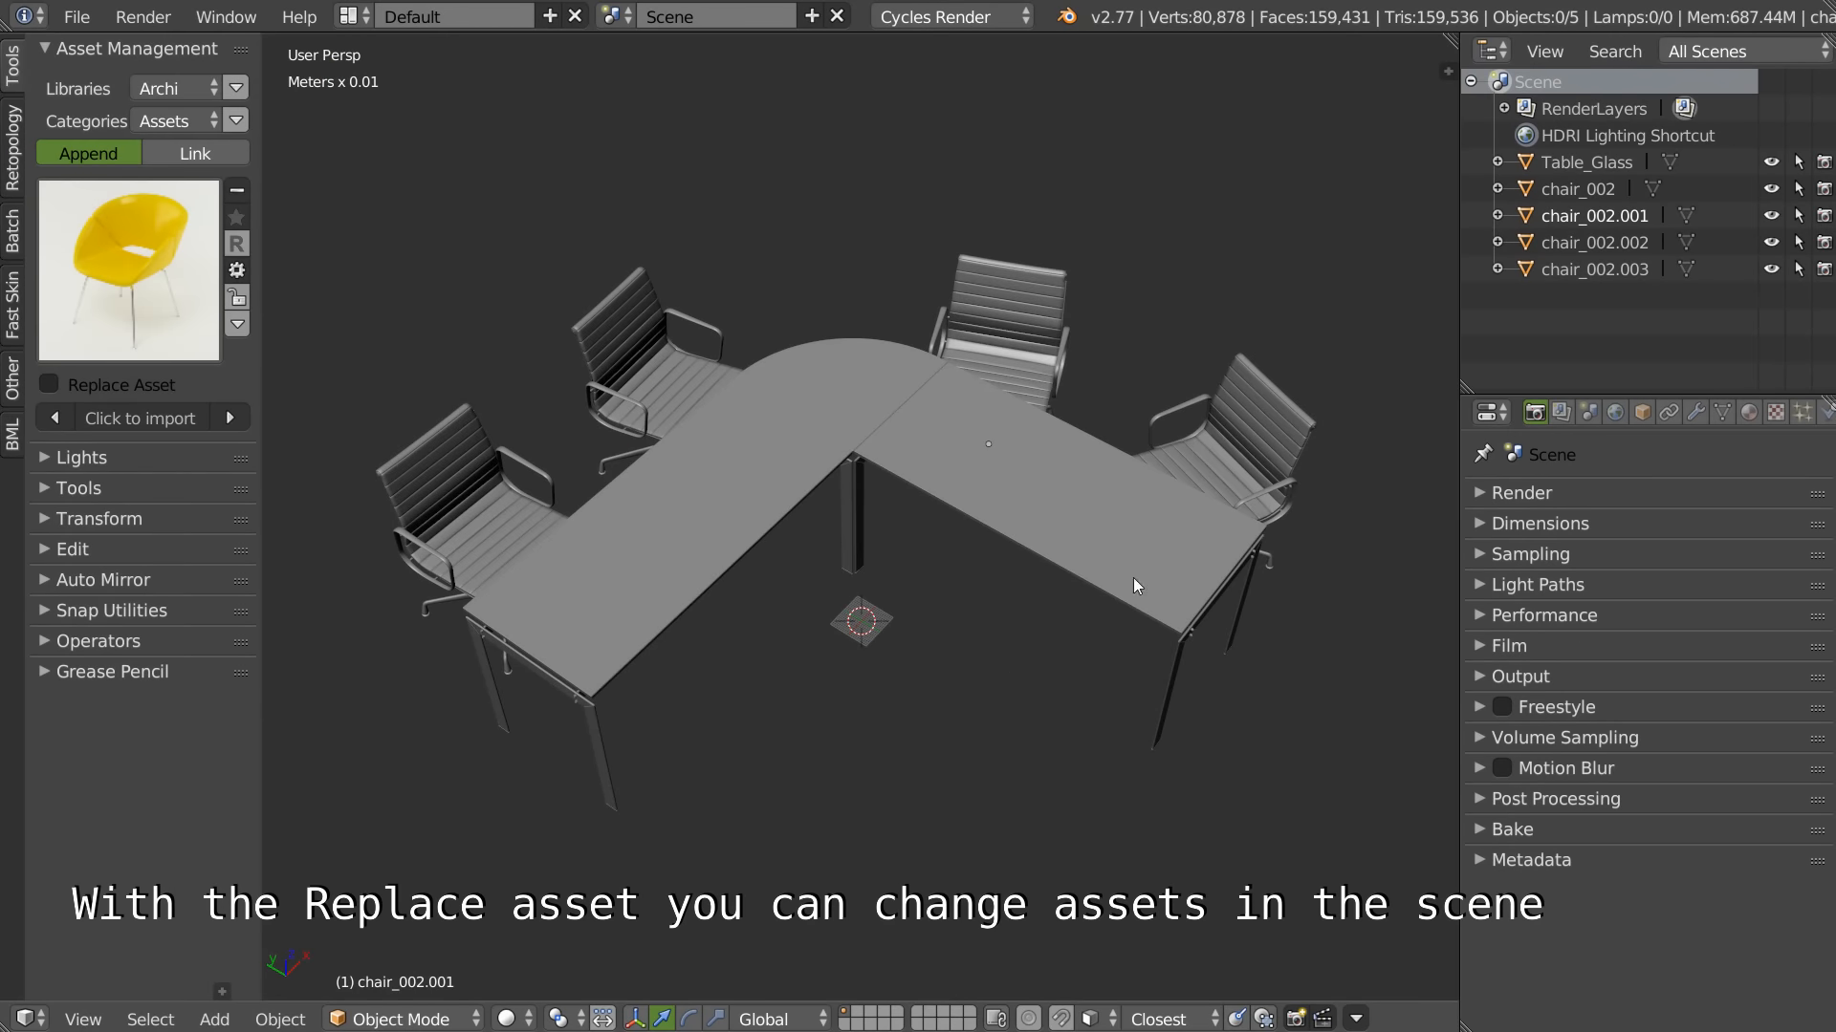
Step: Enable Replace Asset and replace the office chair at the near end of the table's left wing with the yellow chair asset
{"action": "right_click", "coordinate": [1012, 312]}
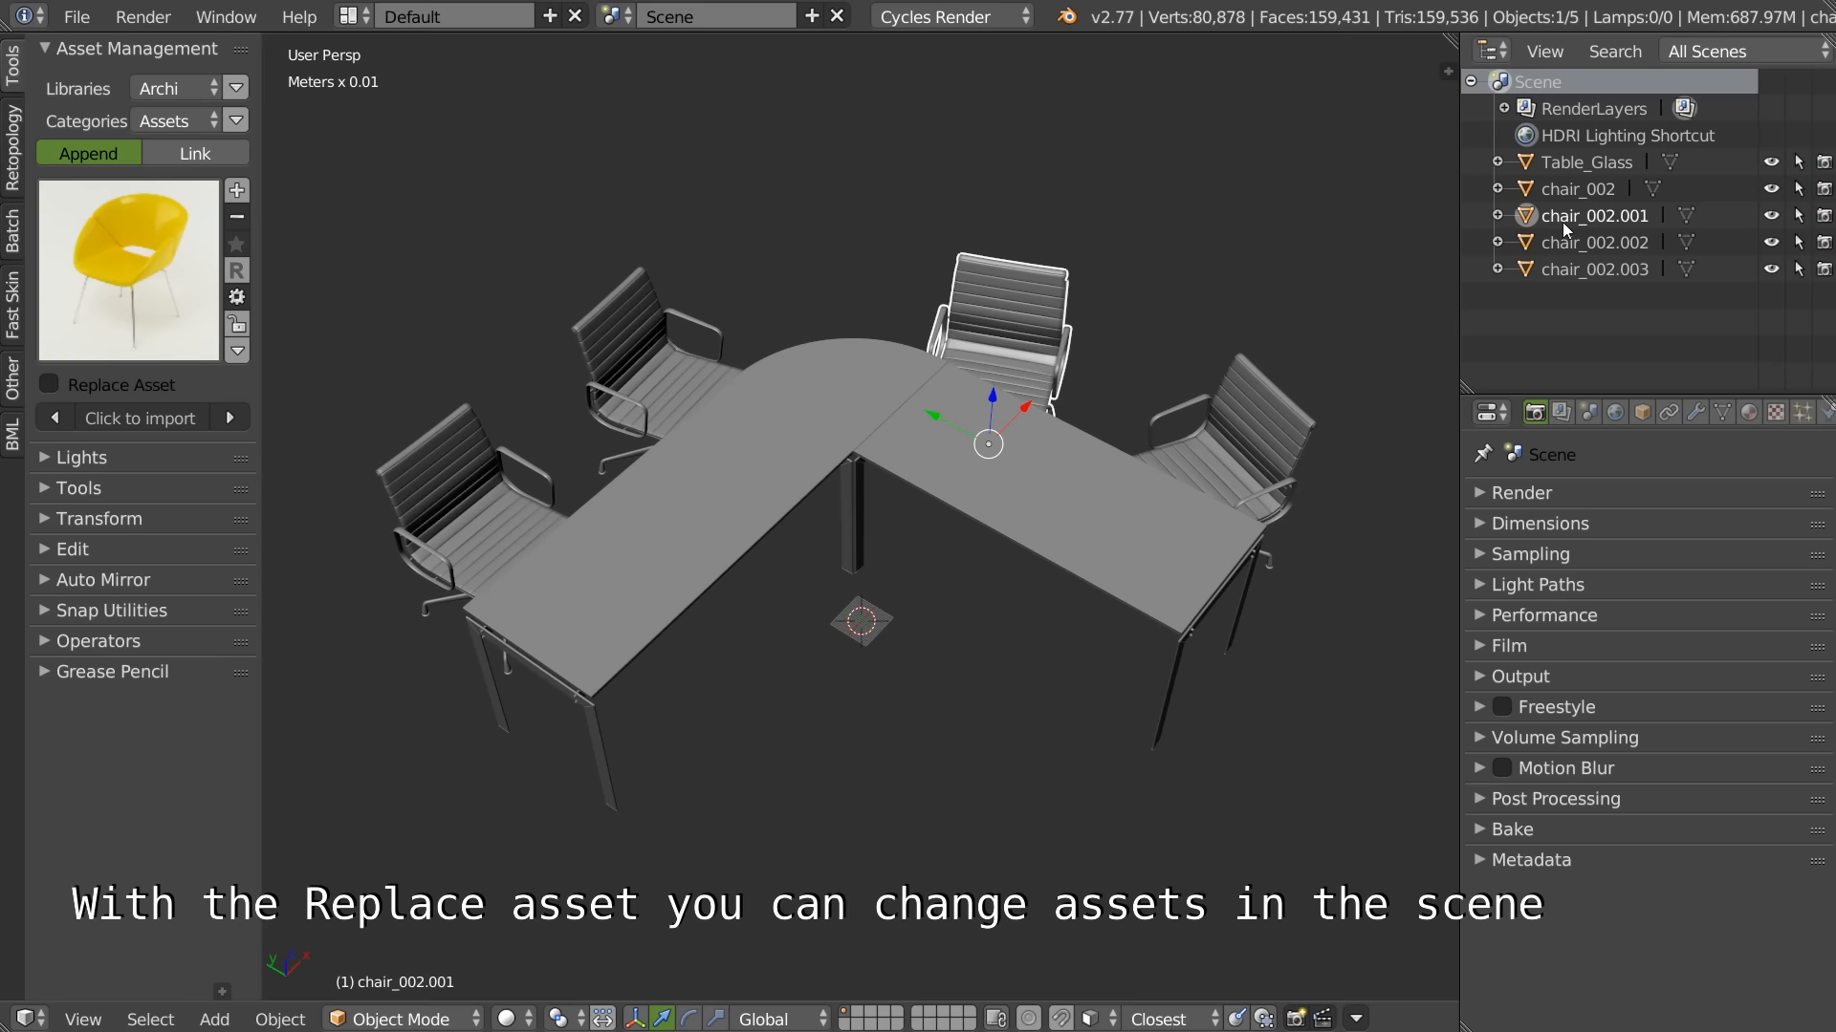
{"action": "middle_click_drag", "start_coordinate": [1055, 420], "coordinate": [1042, 422]}
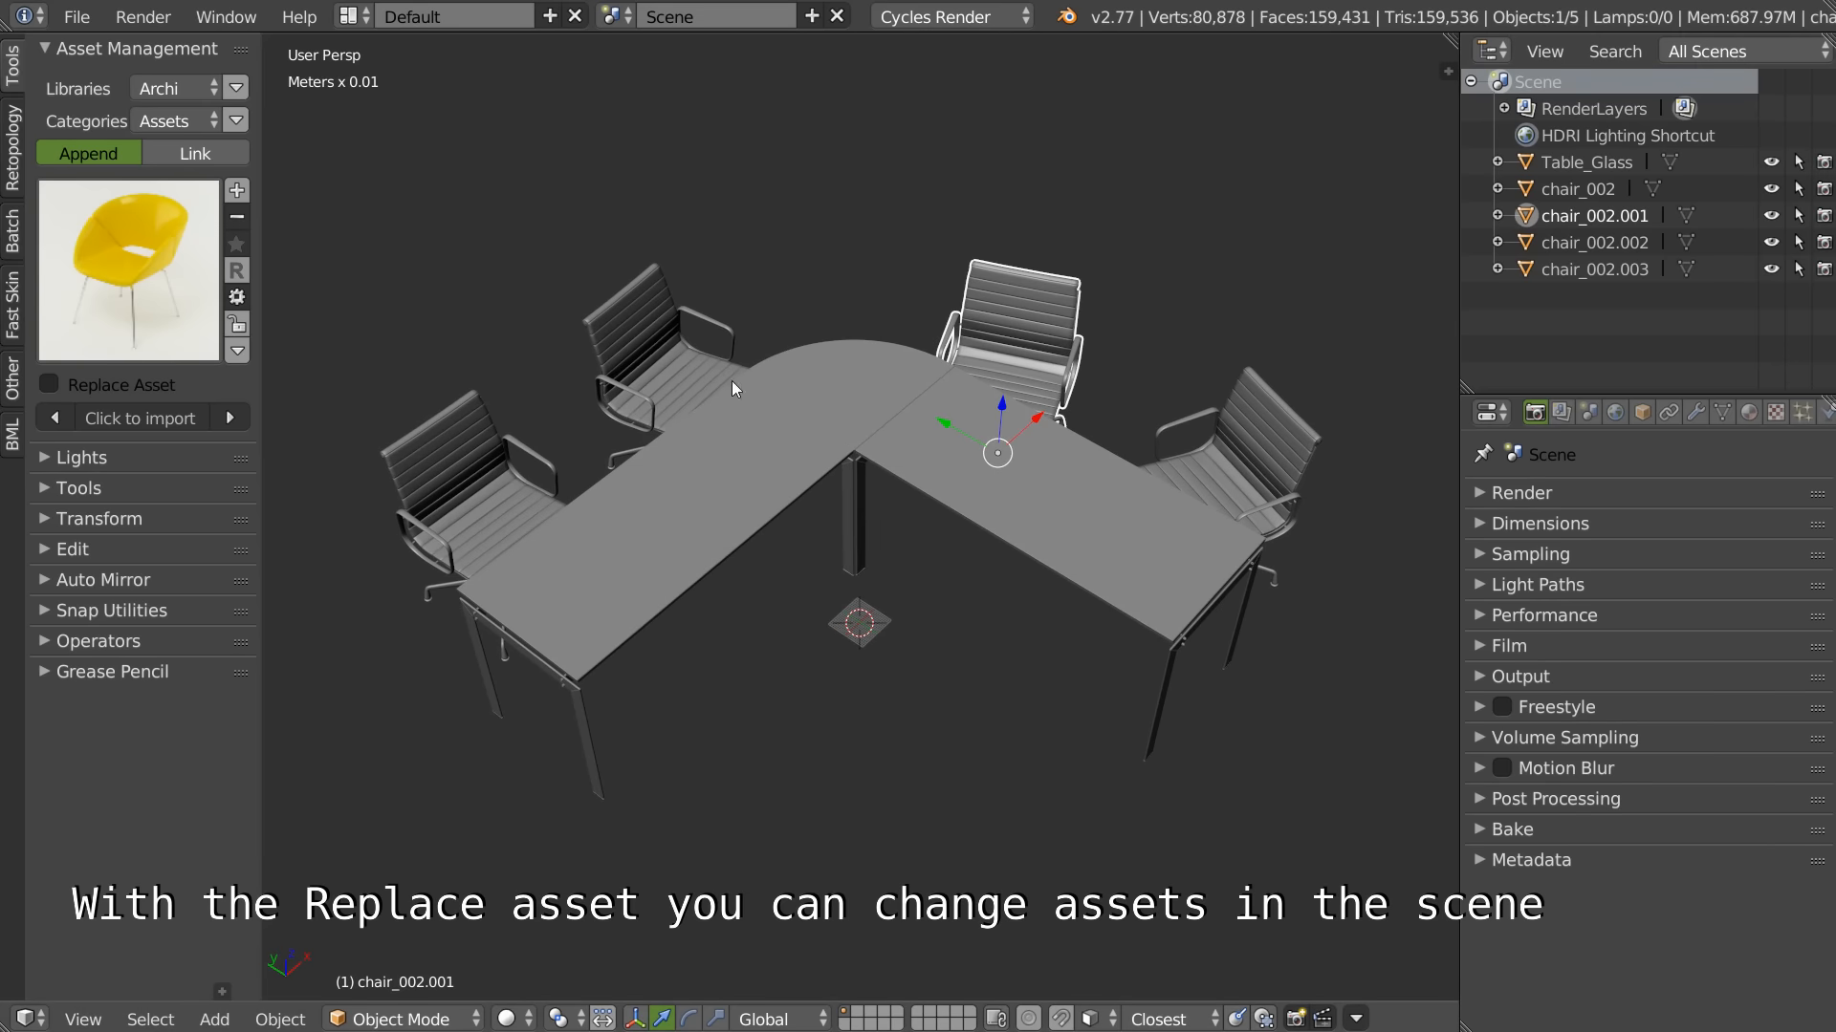
{"action": "right_click", "coordinate": [444, 515]}
{"action": "left_click", "coordinate": [49, 383]}
{"action": "left_click", "coordinate": [134, 417]}
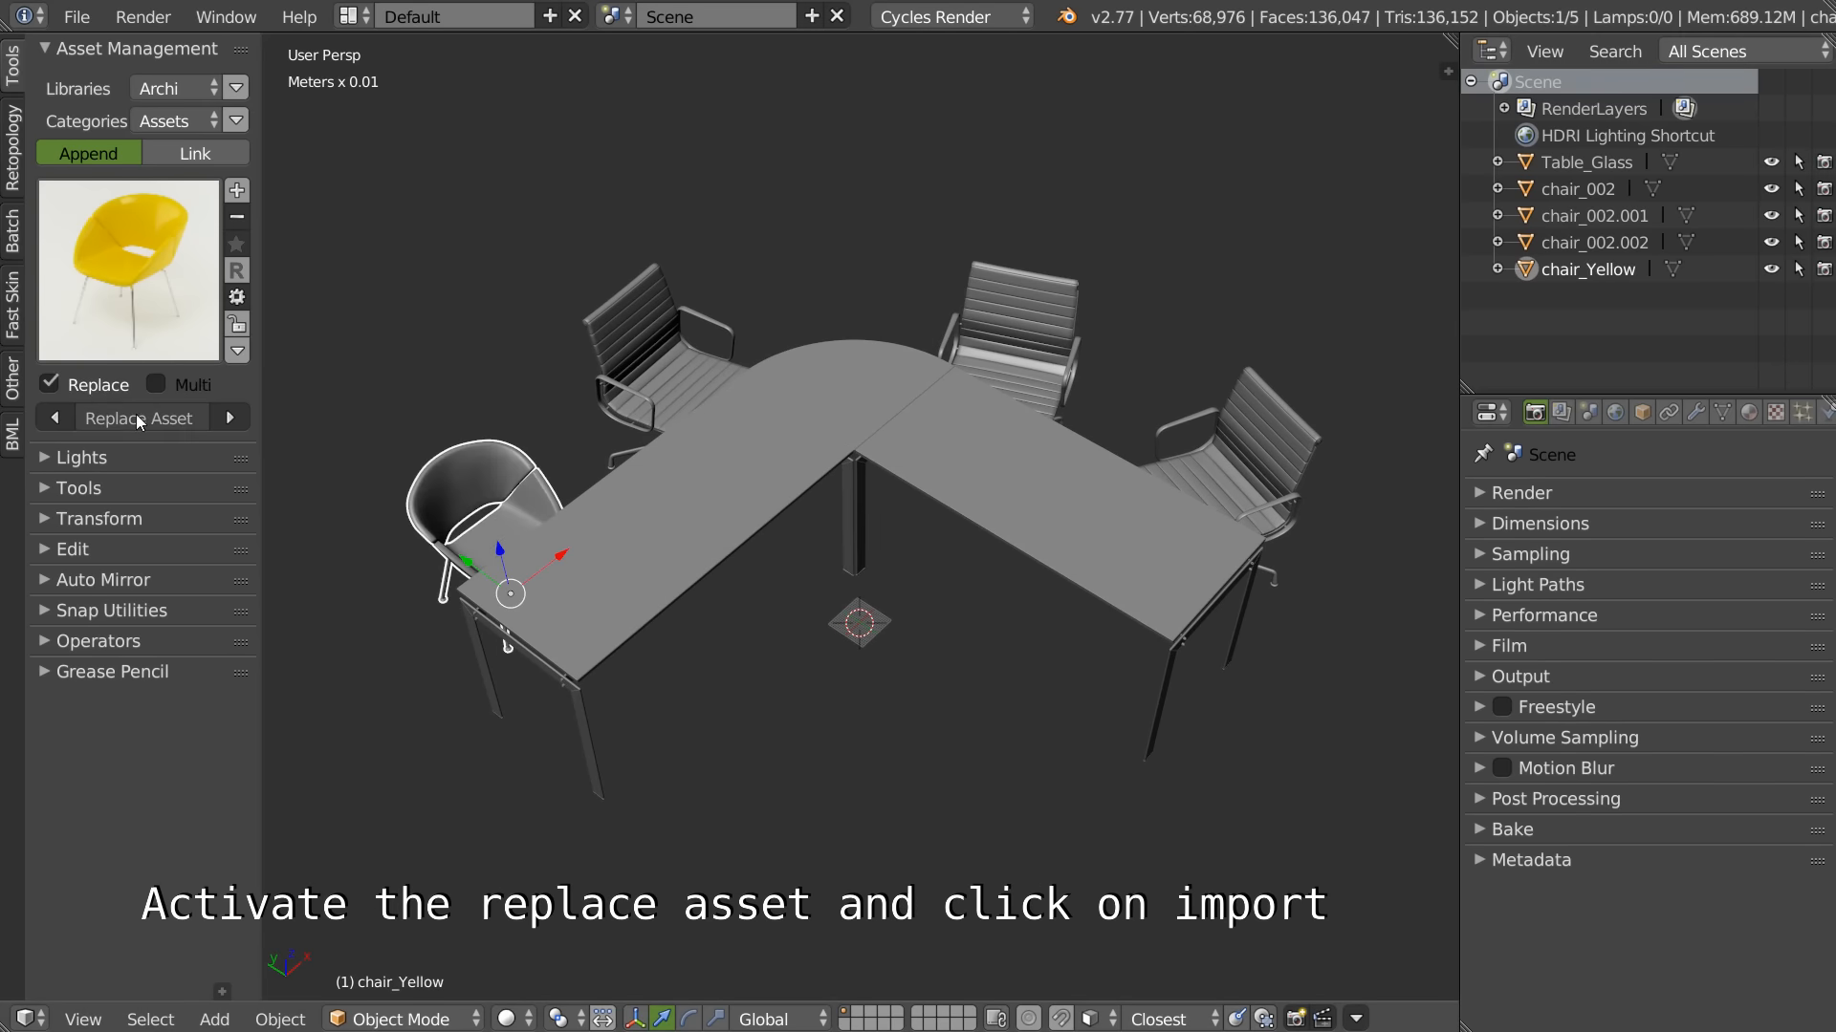
Step: Add the three remaining office chairs to the selection and replace all selected chairs with the yellow chair using the Multi option
{"action": "right_click", "coordinate": [703, 346], "text": "shift"}
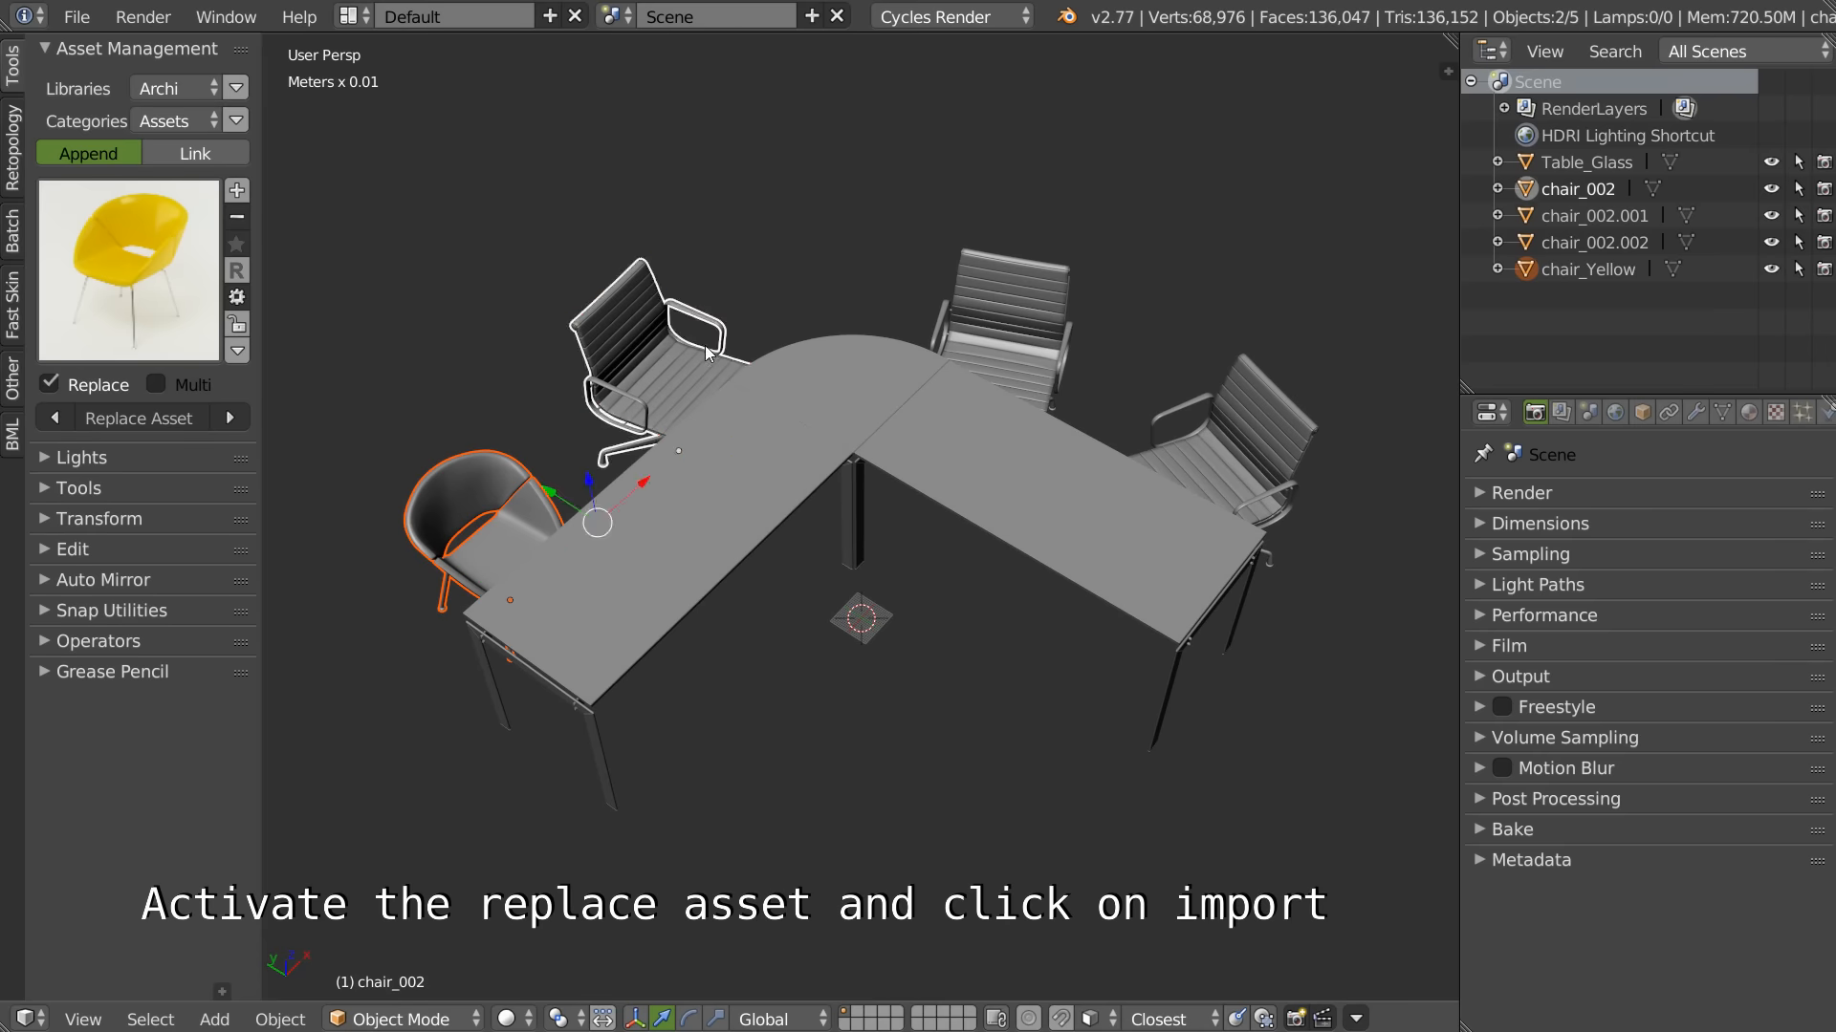
{"action": "right_click", "coordinate": [1021, 324], "text": "shift"}
{"action": "right_click", "coordinate": [1273, 449], "text": "shift"}
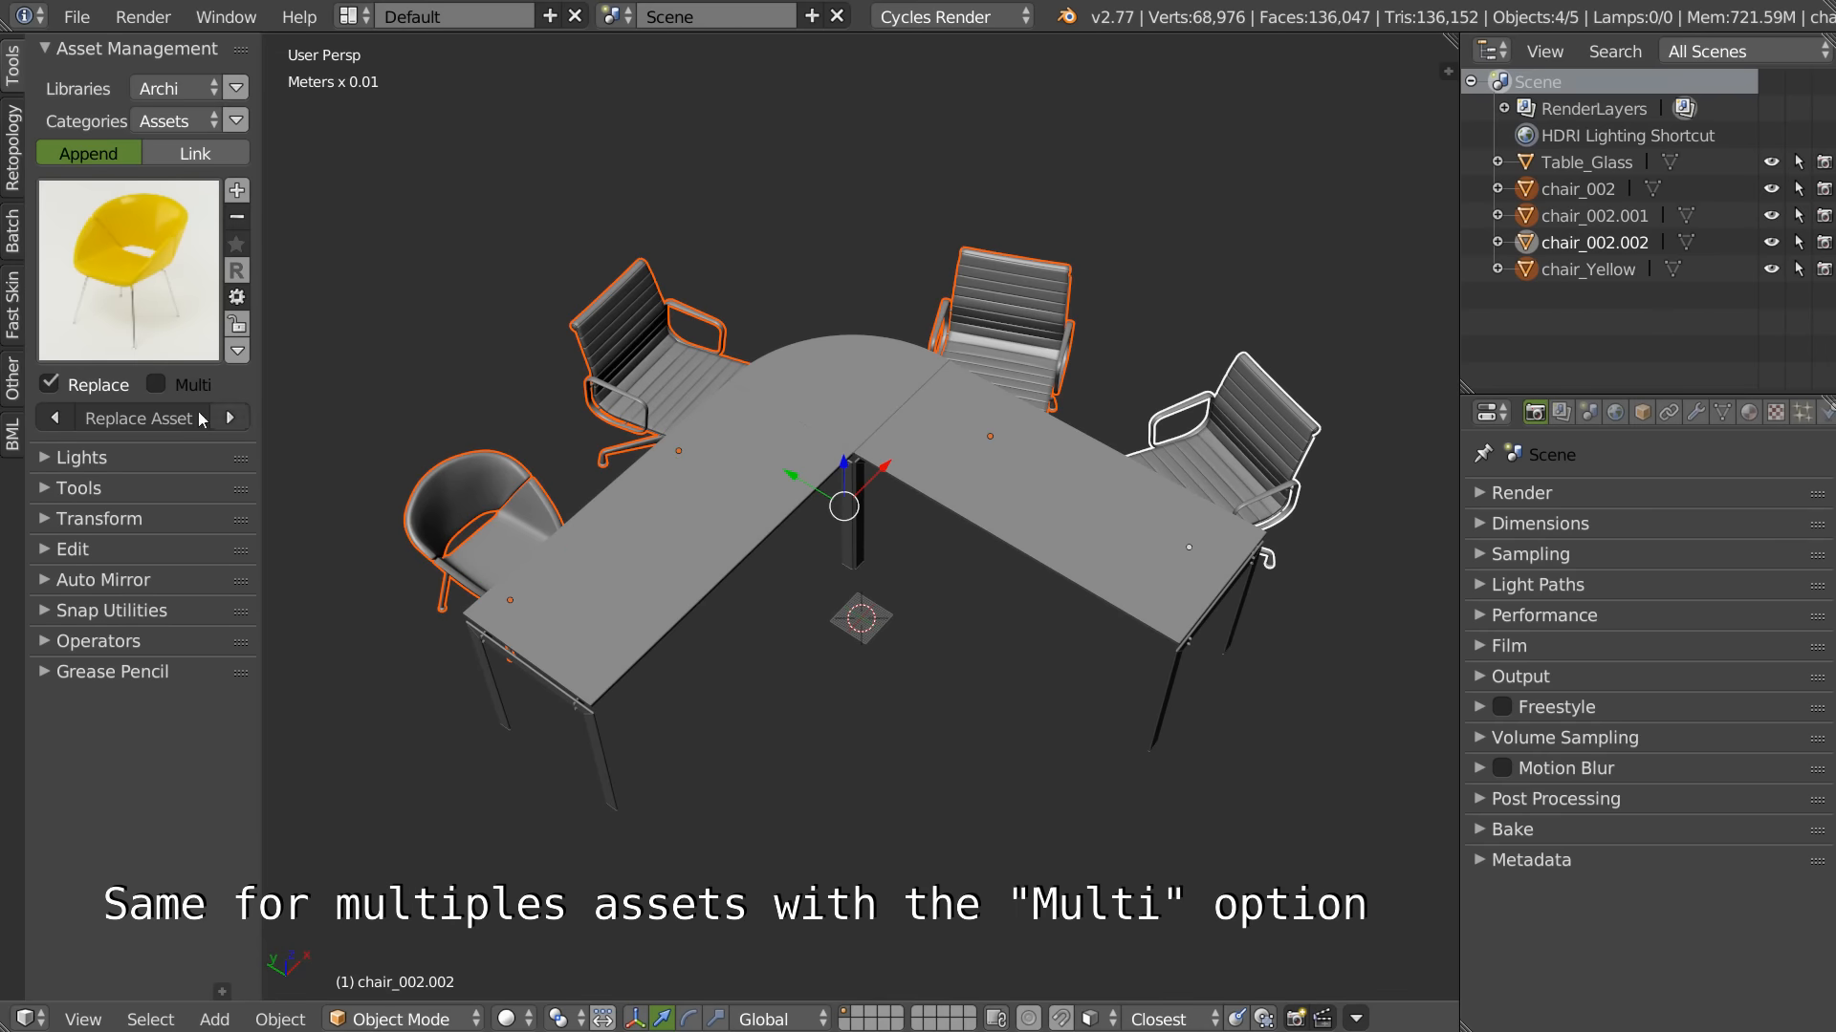
{"action": "left_click", "coordinate": [157, 385]}
{"action": "left_click", "coordinate": [147, 415]}
{"action": "mouse_move", "coordinate": [799, 457]}
{"action": "middle_mouse_down"}
{"action": "mouse_move", "coordinate": [914, 444]}
{"action": "mouse_move", "coordinate": [811, 444]}
{"action": "middle_mouse_up"}
{"action": "middle_click_drag", "start_coordinate": [838, 292], "coordinate": [1180, 369]}
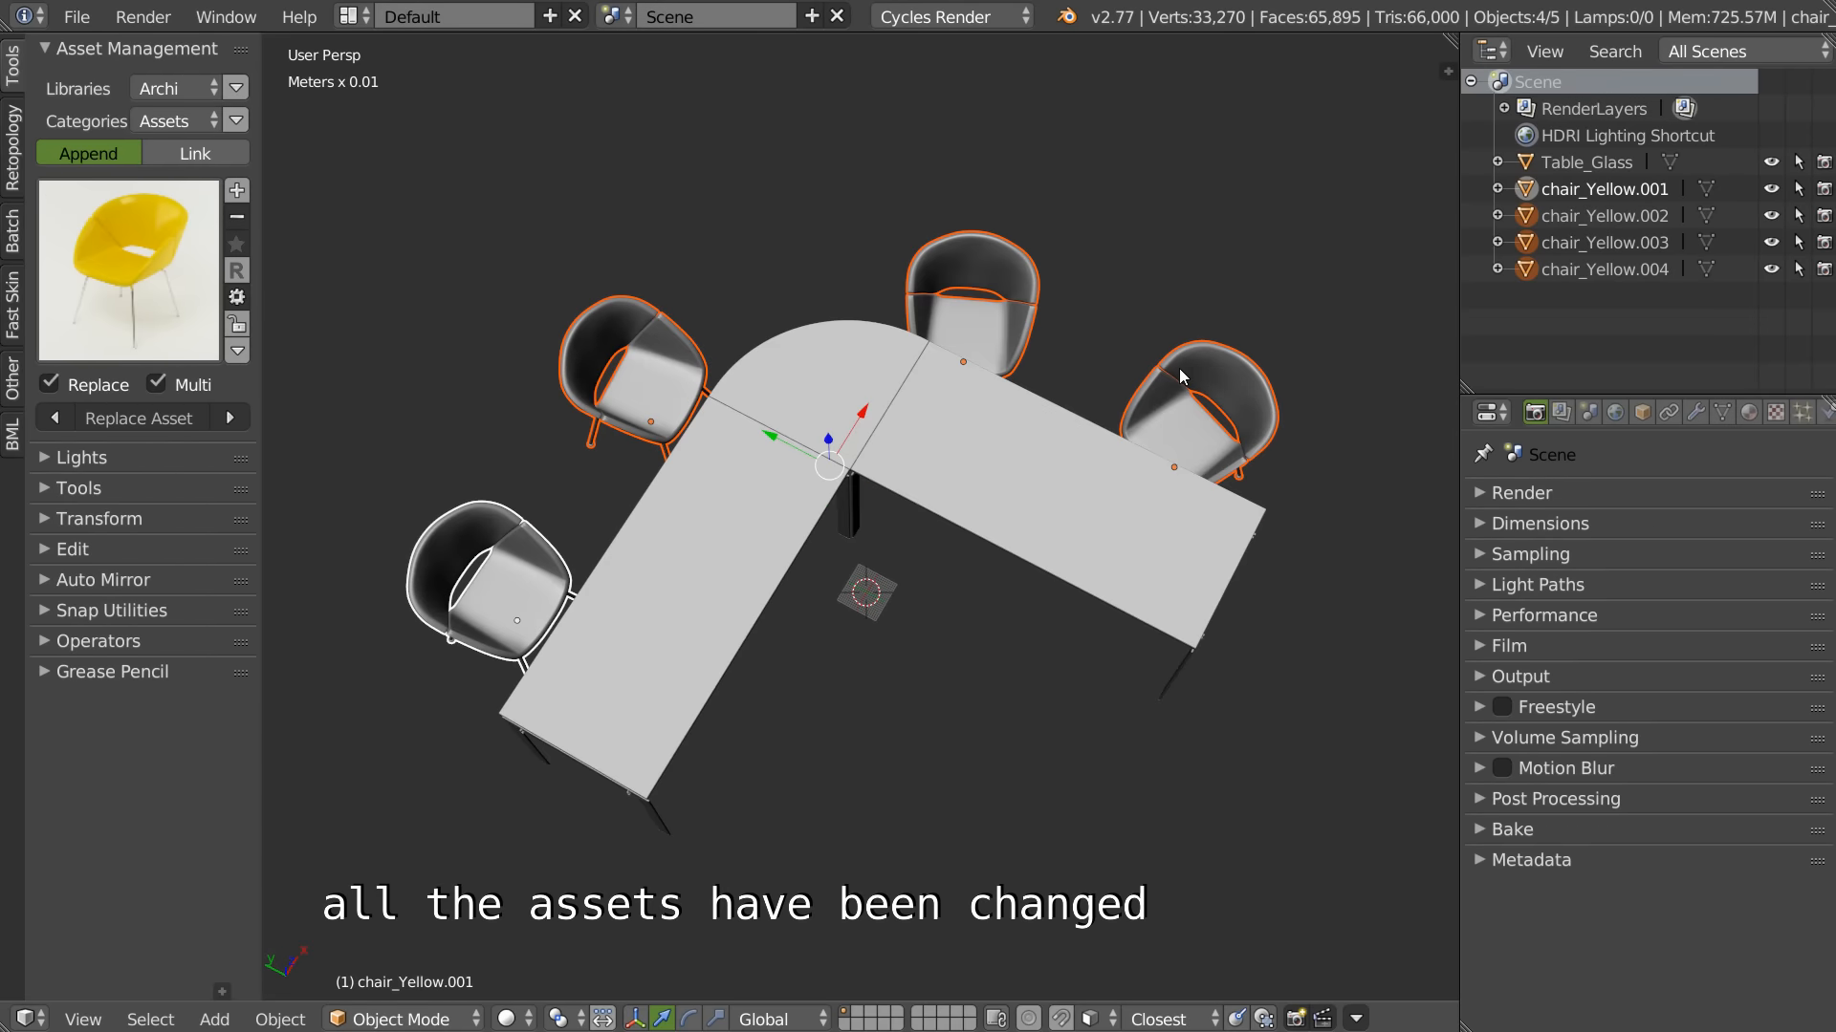
Step: Rotate each of the two yellow chairs along the table's right wing about the Z axis to new orientations
{"action": "right_click", "coordinate": [1240, 380]}
{"action": "key", "text": "r"}
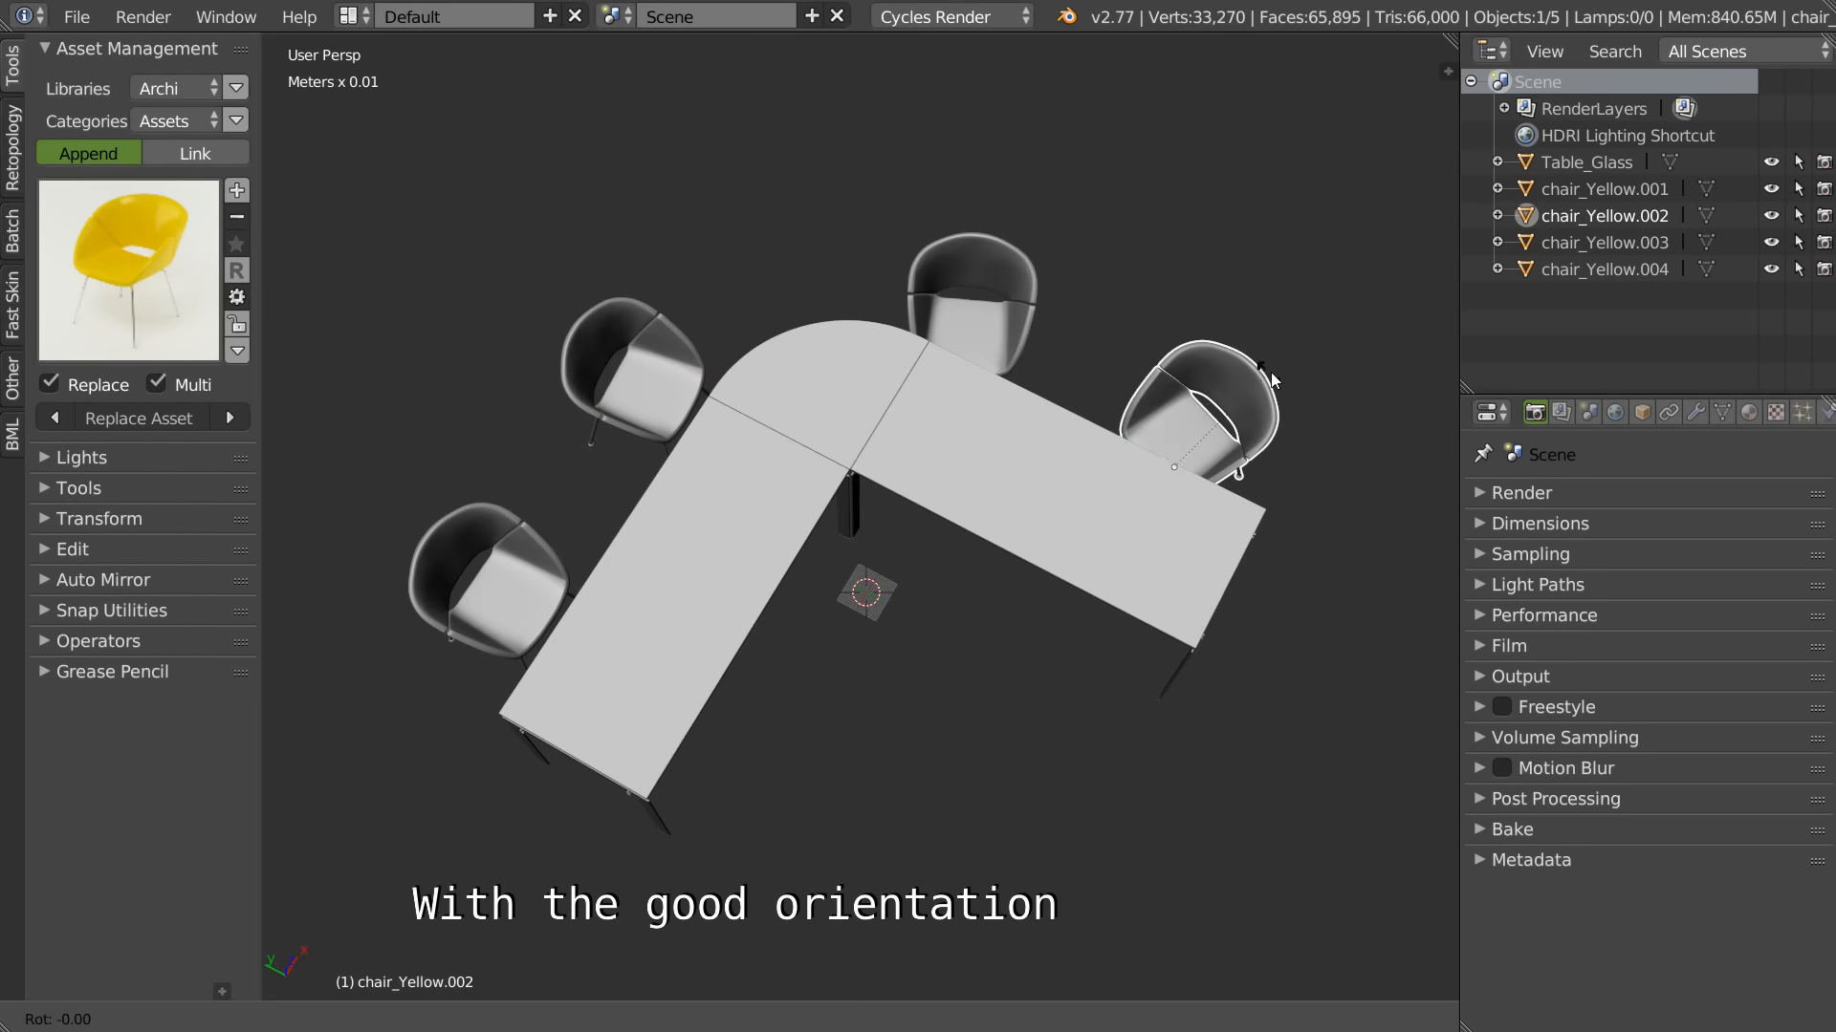
{"action": "key", "text": "z"}
{"action": "left_click", "coordinate": [1120, 298]}
{"action": "right_click", "coordinate": [969, 286]}
{"action": "key", "text": "r"}
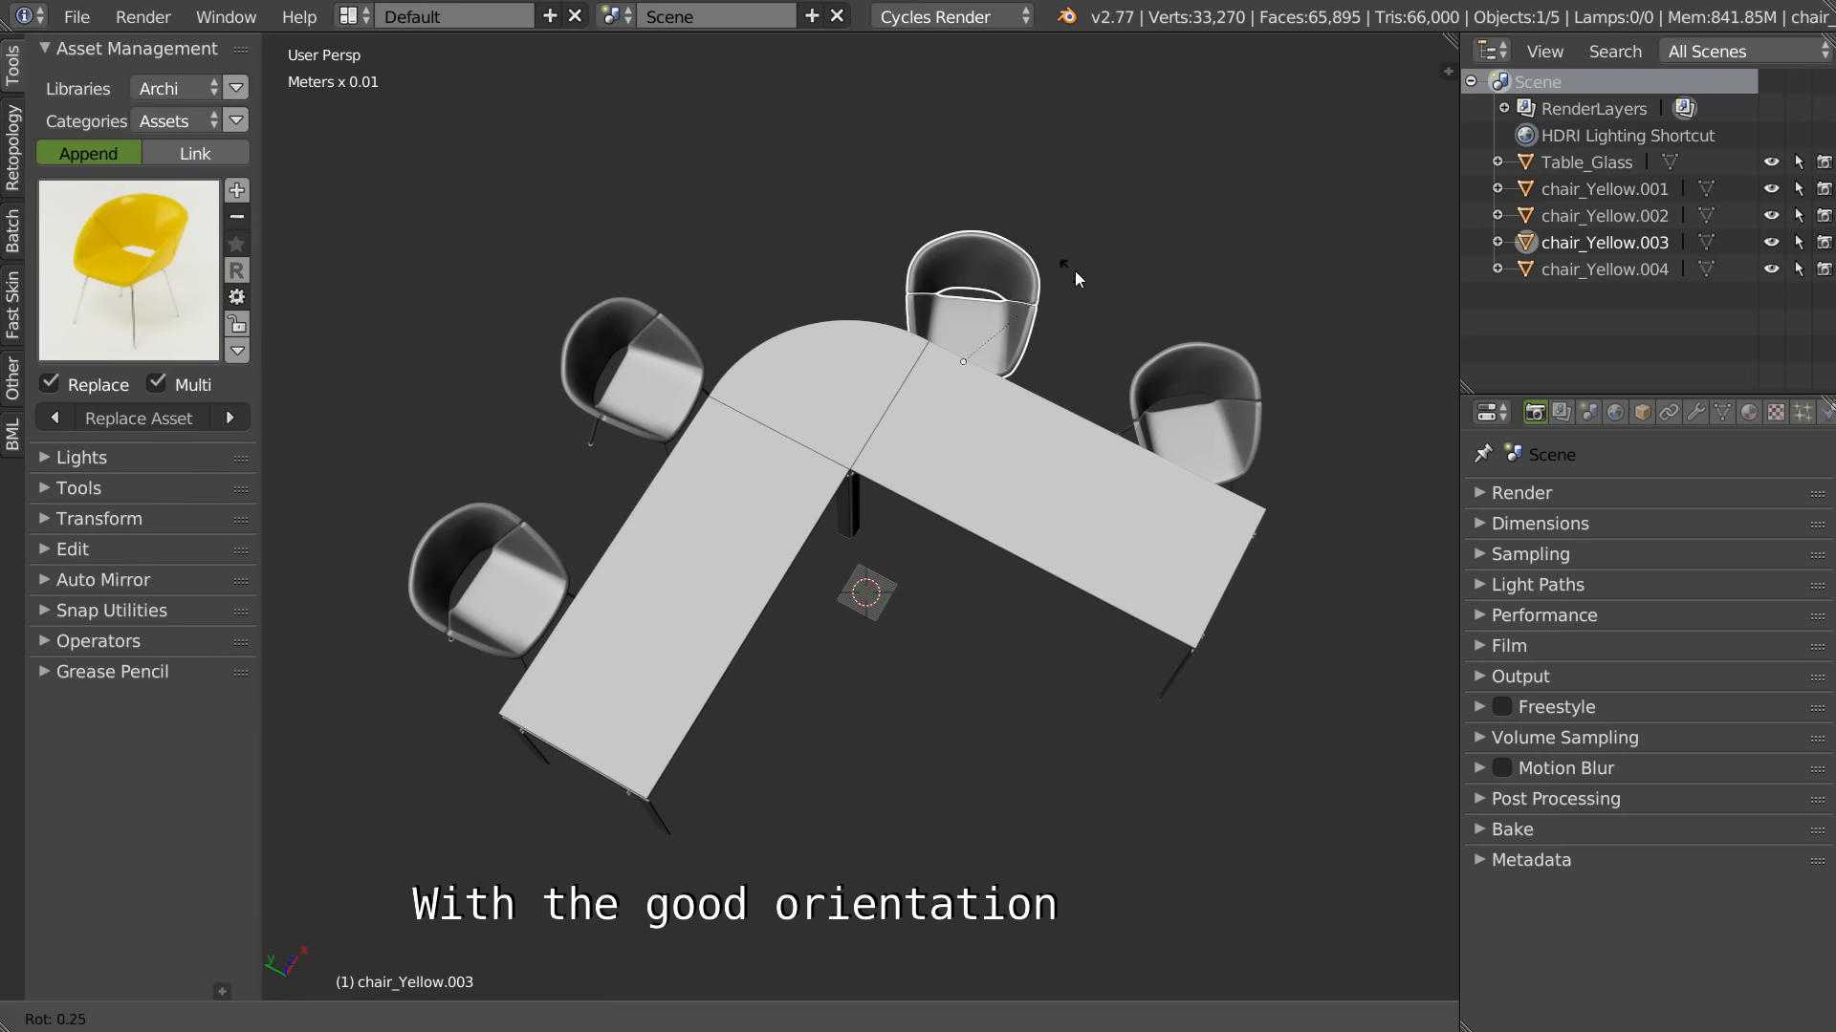
{"action": "key", "text": "z"}
{"action": "left_click", "coordinate": [1109, 381]}
Step: Add the outer right-wing chair to the selection and cycle both chairs' replacement back one asset and forward to Lamp_001
{"action": "right_click", "coordinate": [1216, 413], "text": "shift"}
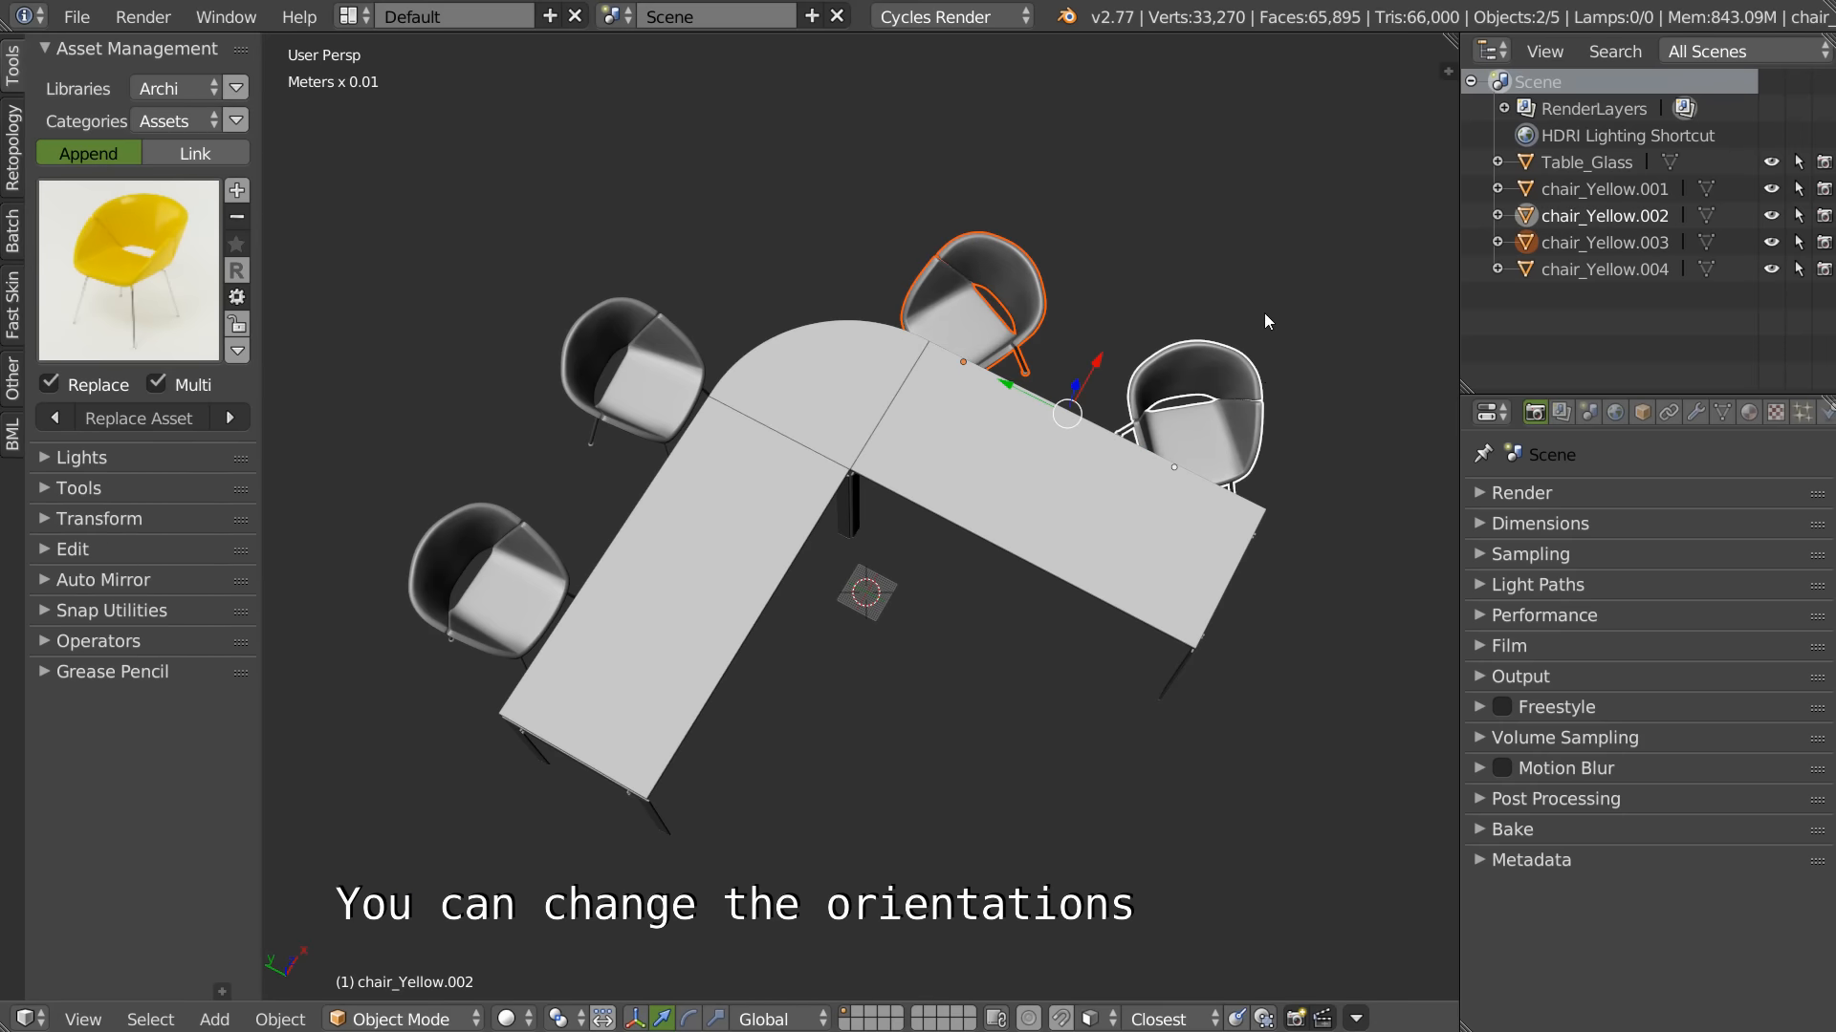
{"action": "left_click", "coordinate": [61, 426]}
{"action": "middle_click_drag", "start_coordinate": [911, 432], "coordinate": [919, 390]}
{"action": "left_click", "coordinate": [235, 411]}
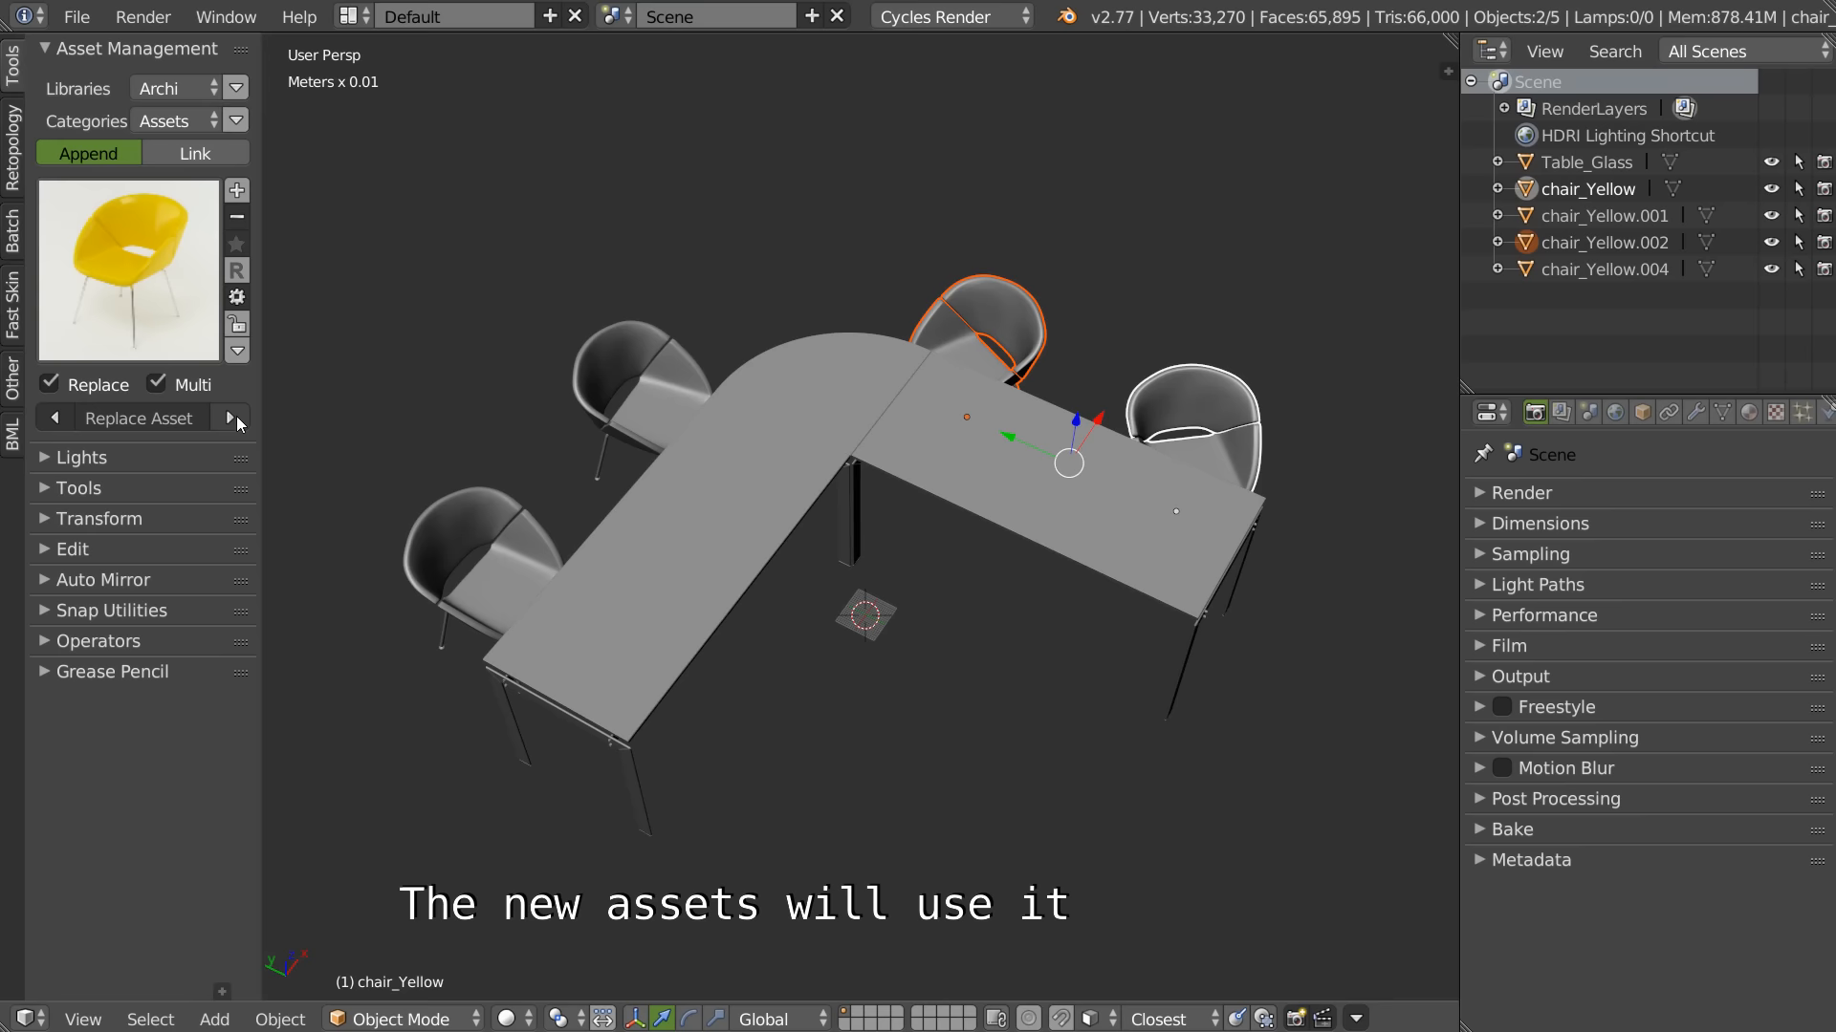
{"action": "left_click", "coordinate": [237, 416]}
{"action": "left_click", "coordinate": [238, 417]}
Step: Replace the two selected lamps with chair_002, and replace the two remaining yellow chairs with the same asset
{"action": "left_click", "coordinate": [76, 344]}
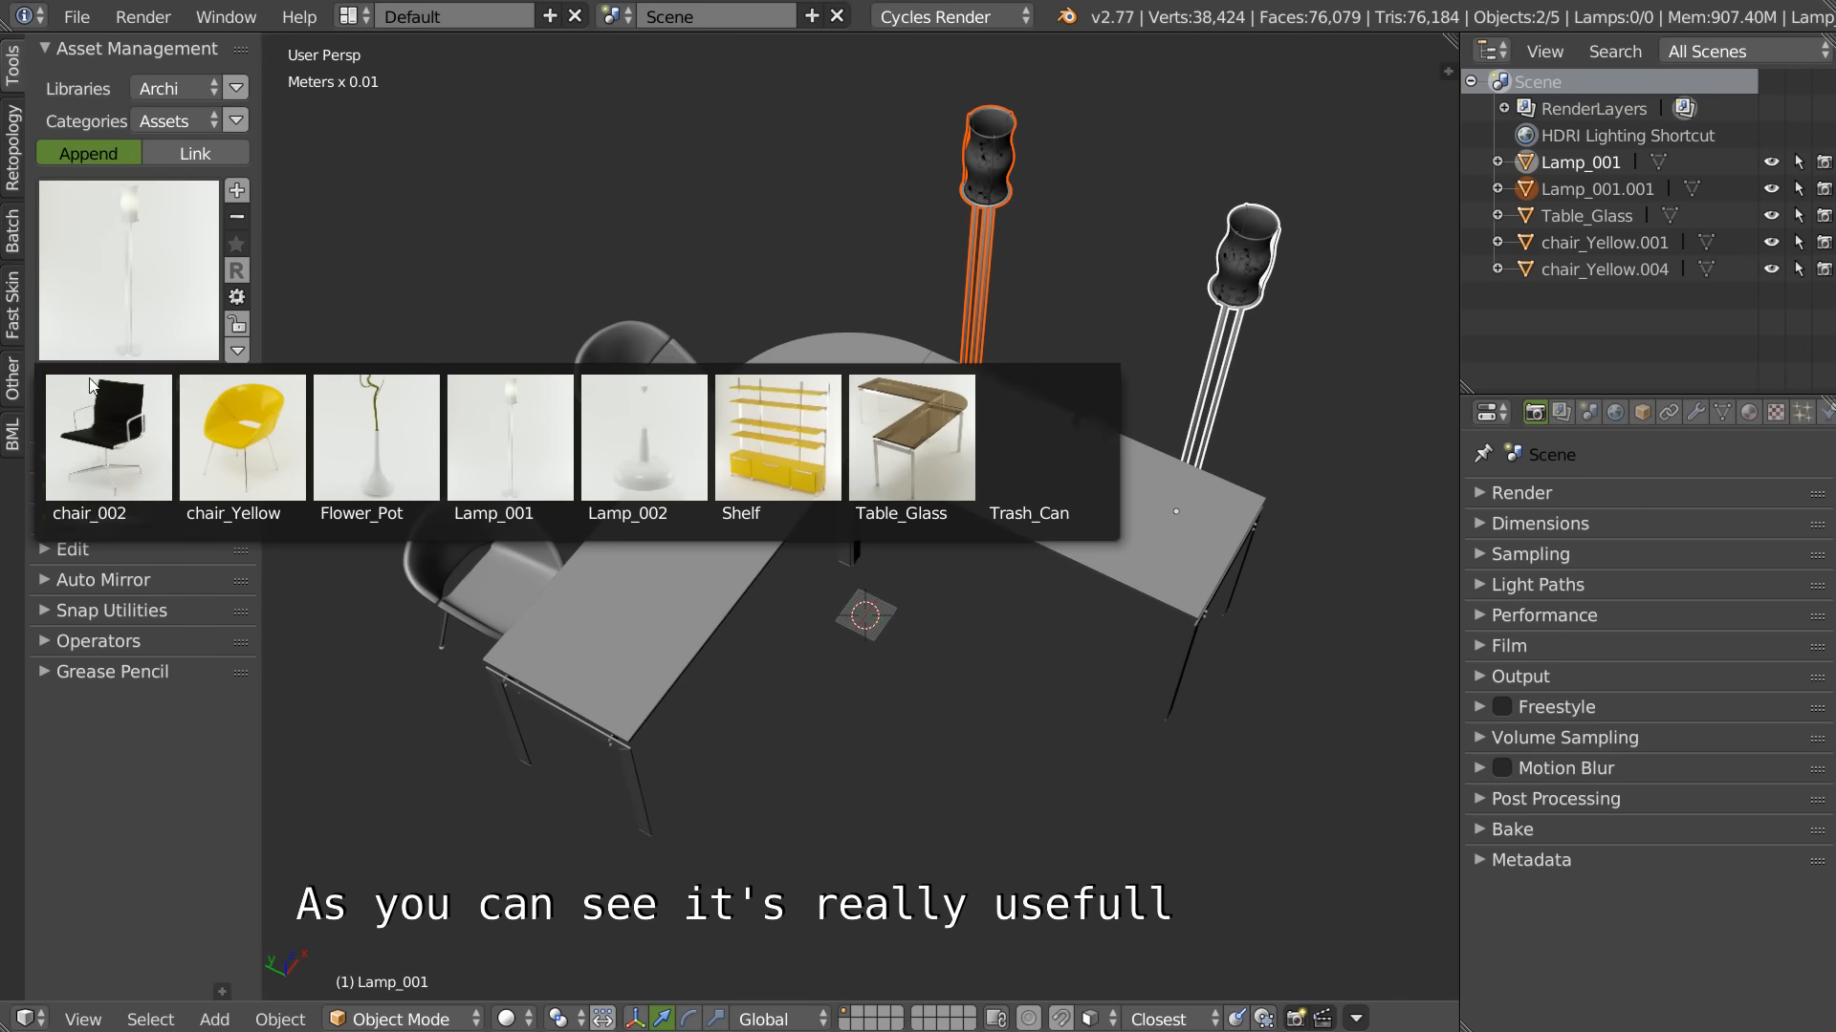
{"action": "left_click", "coordinate": [96, 459]}
{"action": "middle_click_drag", "start_coordinate": [439, 365], "coordinate": [961, 388]}
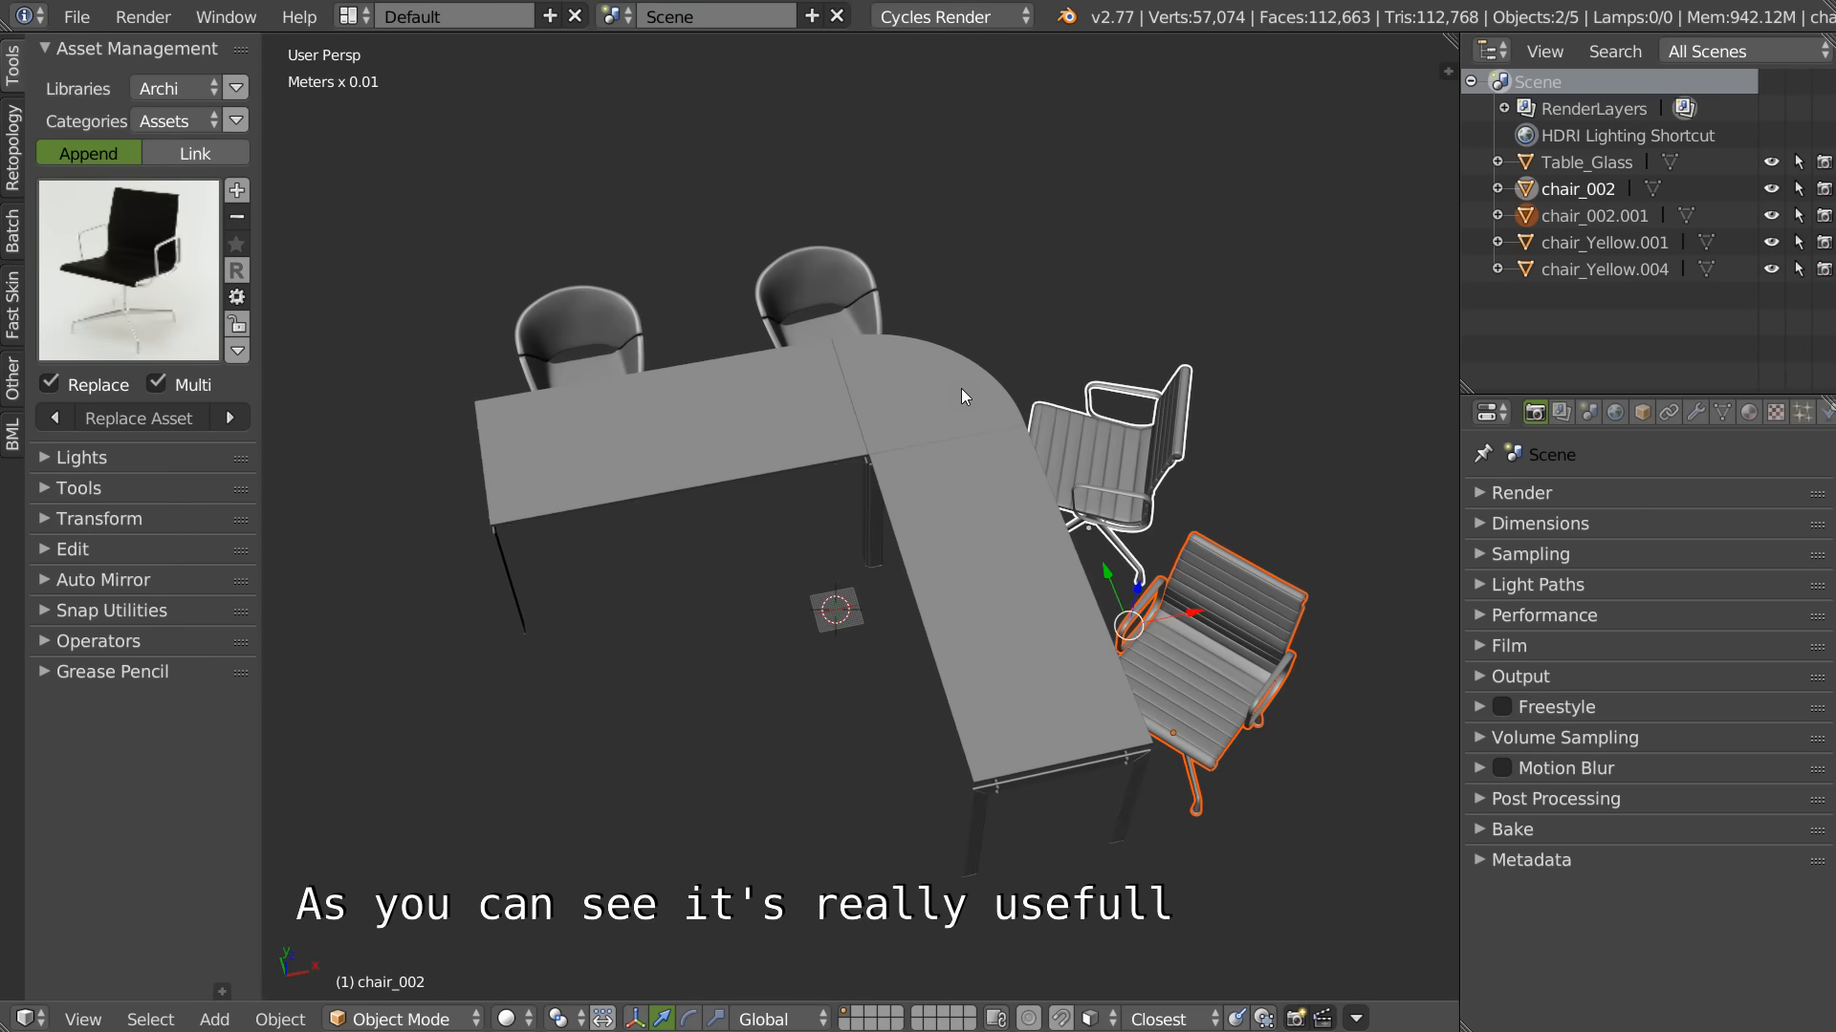
{"action": "right_click", "coordinate": [844, 272]}
{"action": "right_click", "coordinate": [602, 328], "text": "shift"}
{"action": "left_click", "coordinate": [171, 292]}
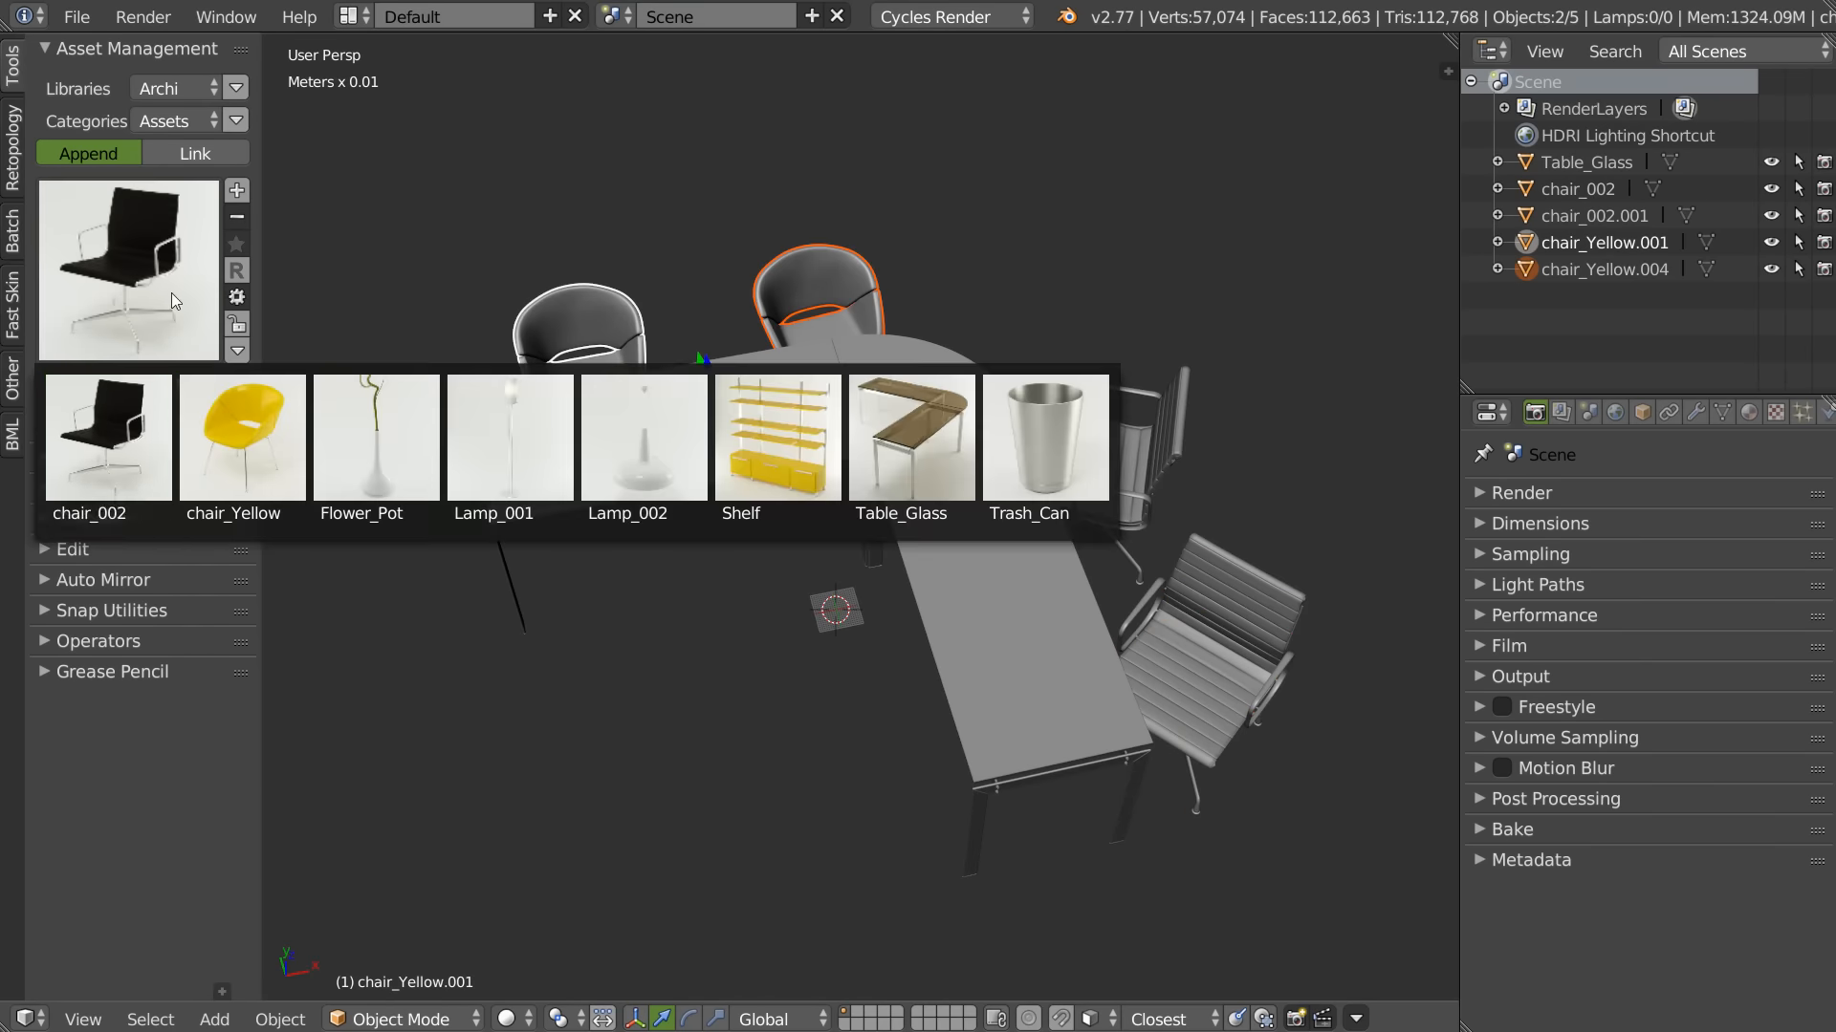
{"action": "left_click", "coordinate": [124, 485]}
{"action": "middle_click_drag", "start_coordinate": [604, 392], "coordinate": [776, 497]}
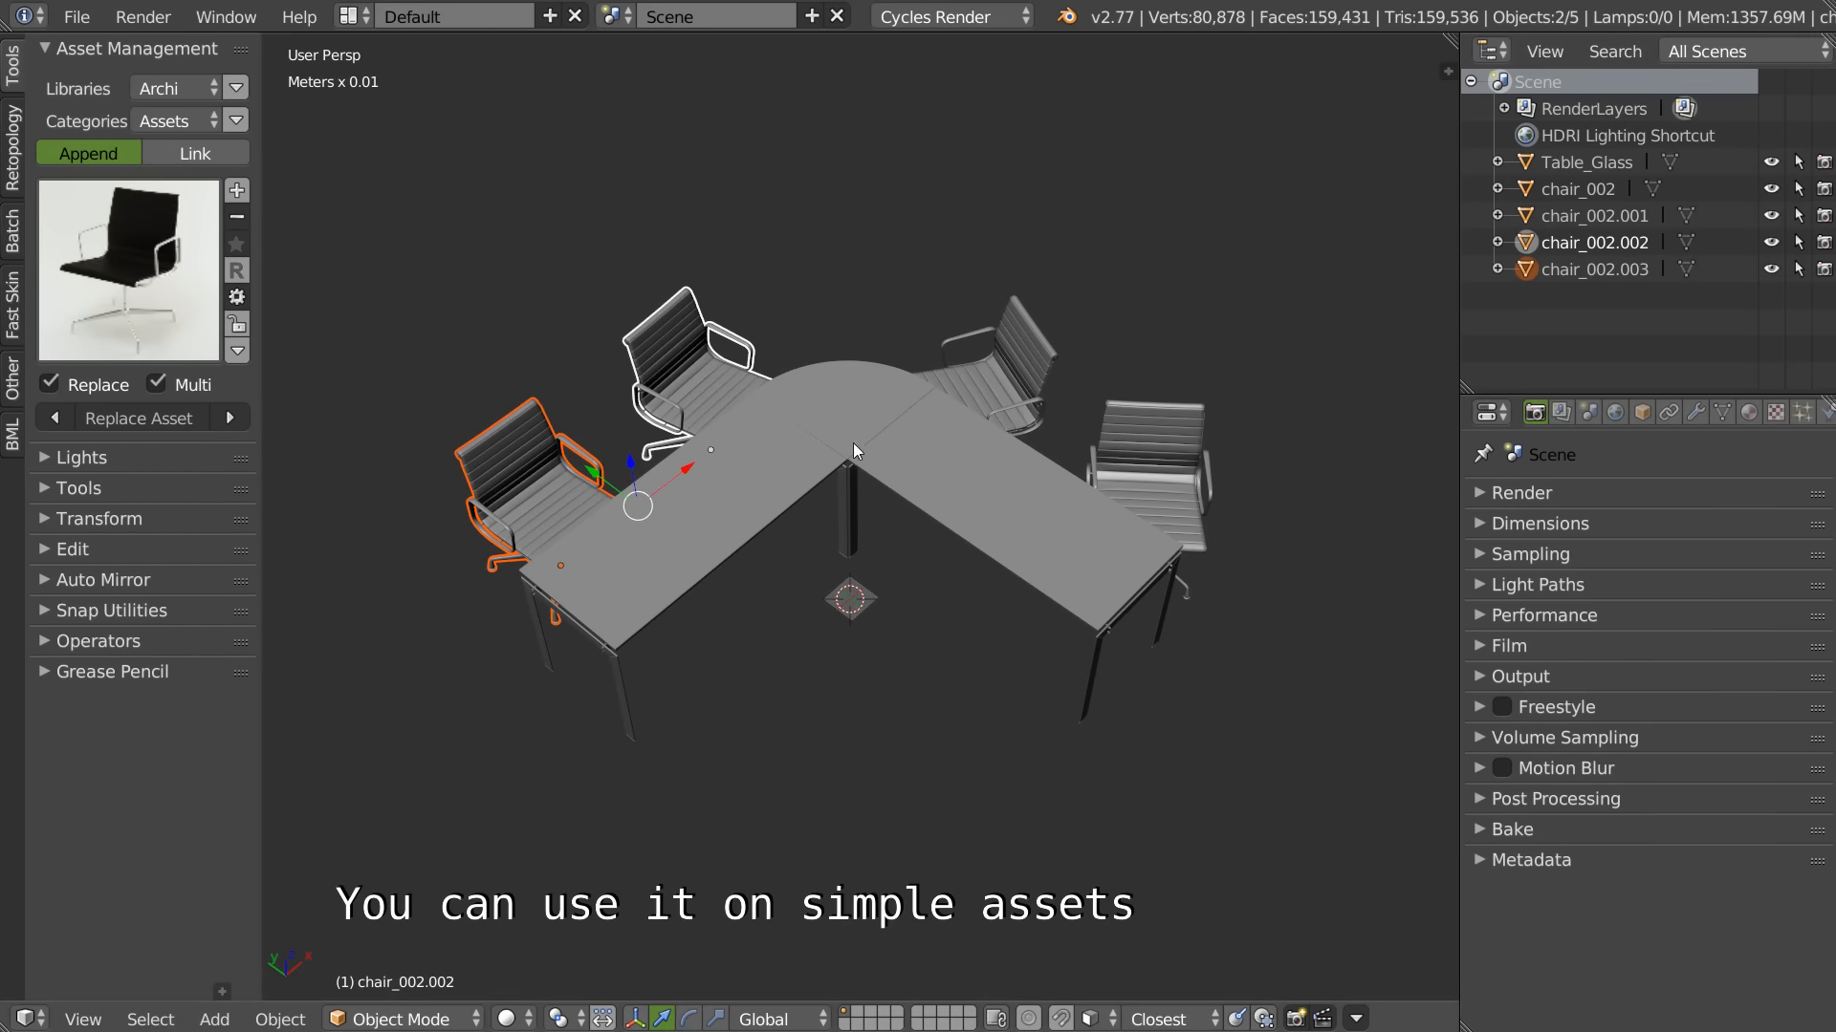
Step: Add the other two chairs and the table to the selection and delete everything in the scene
{"action": "left_click", "coordinate": [1025, 359], "text": "shift"}
{"action": "left_click", "coordinate": [1145, 444], "text": "shift"}
{"action": "left_click", "coordinate": [965, 530], "text": "shift"}
{"action": "key", "text": "x"}
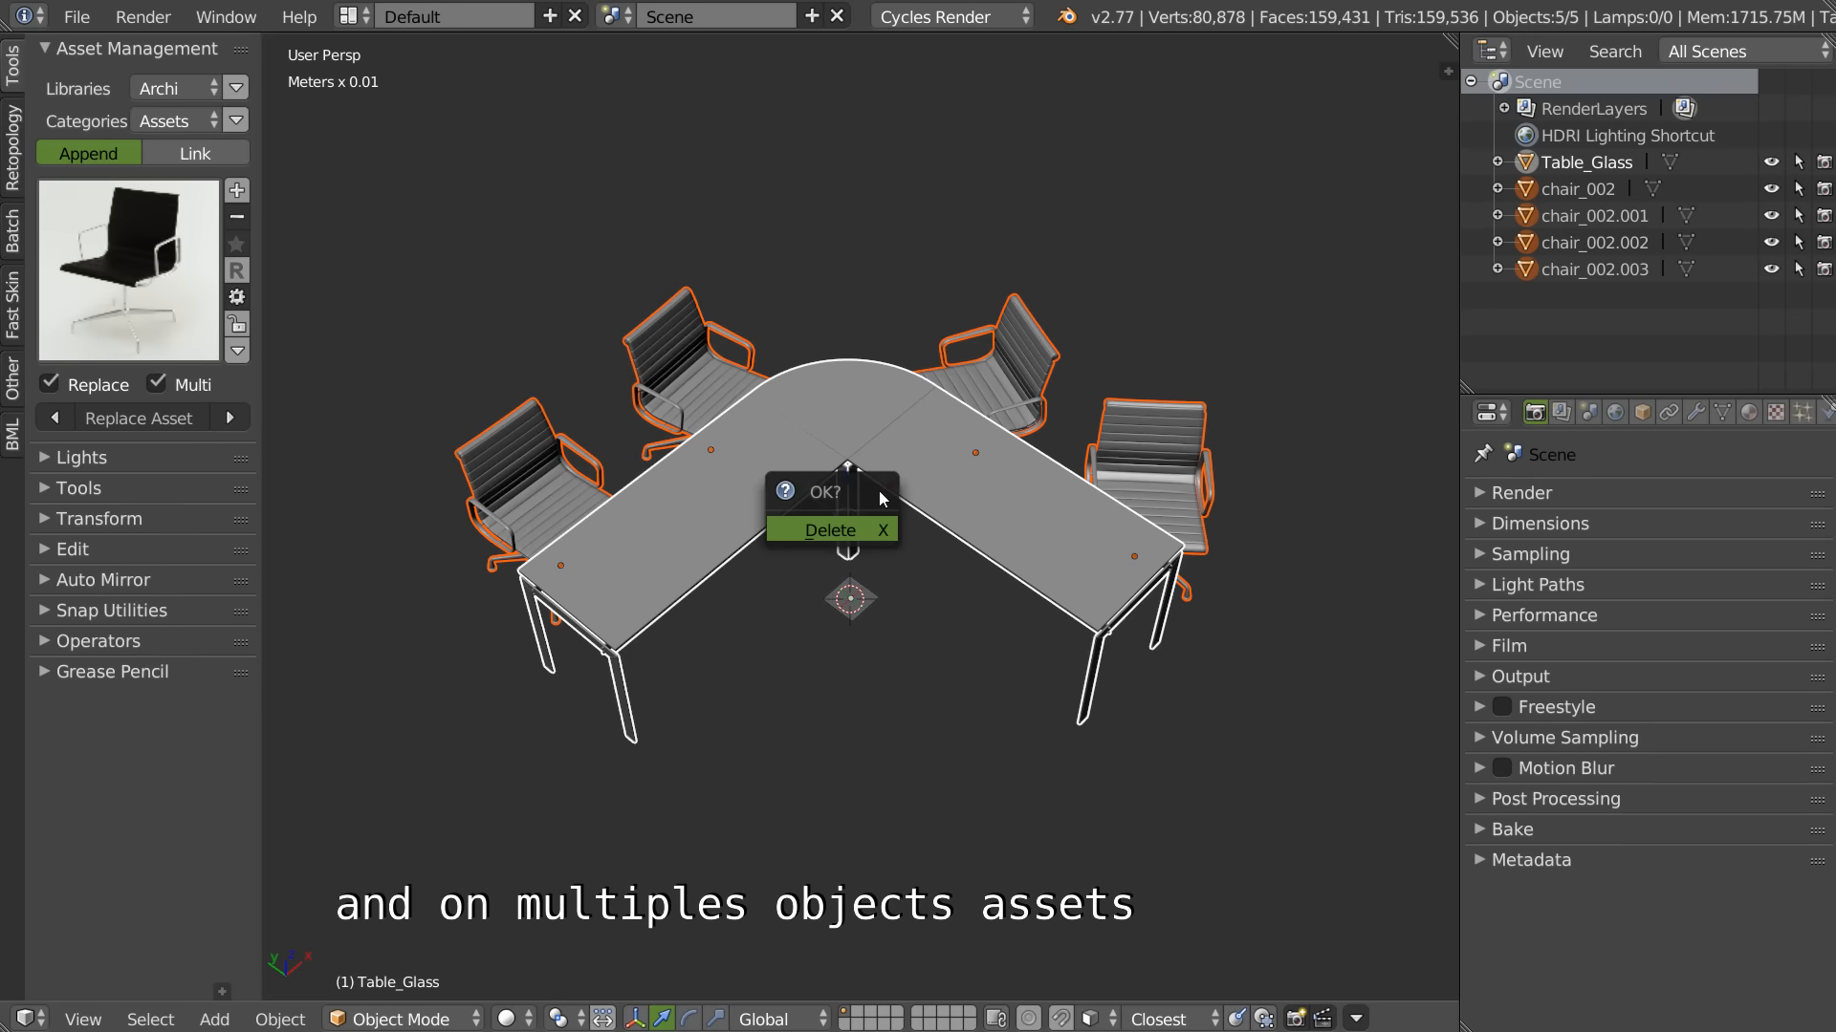
{"action": "left_click", "coordinate": [832, 525]}
{"action": "key", "text": "Home"}
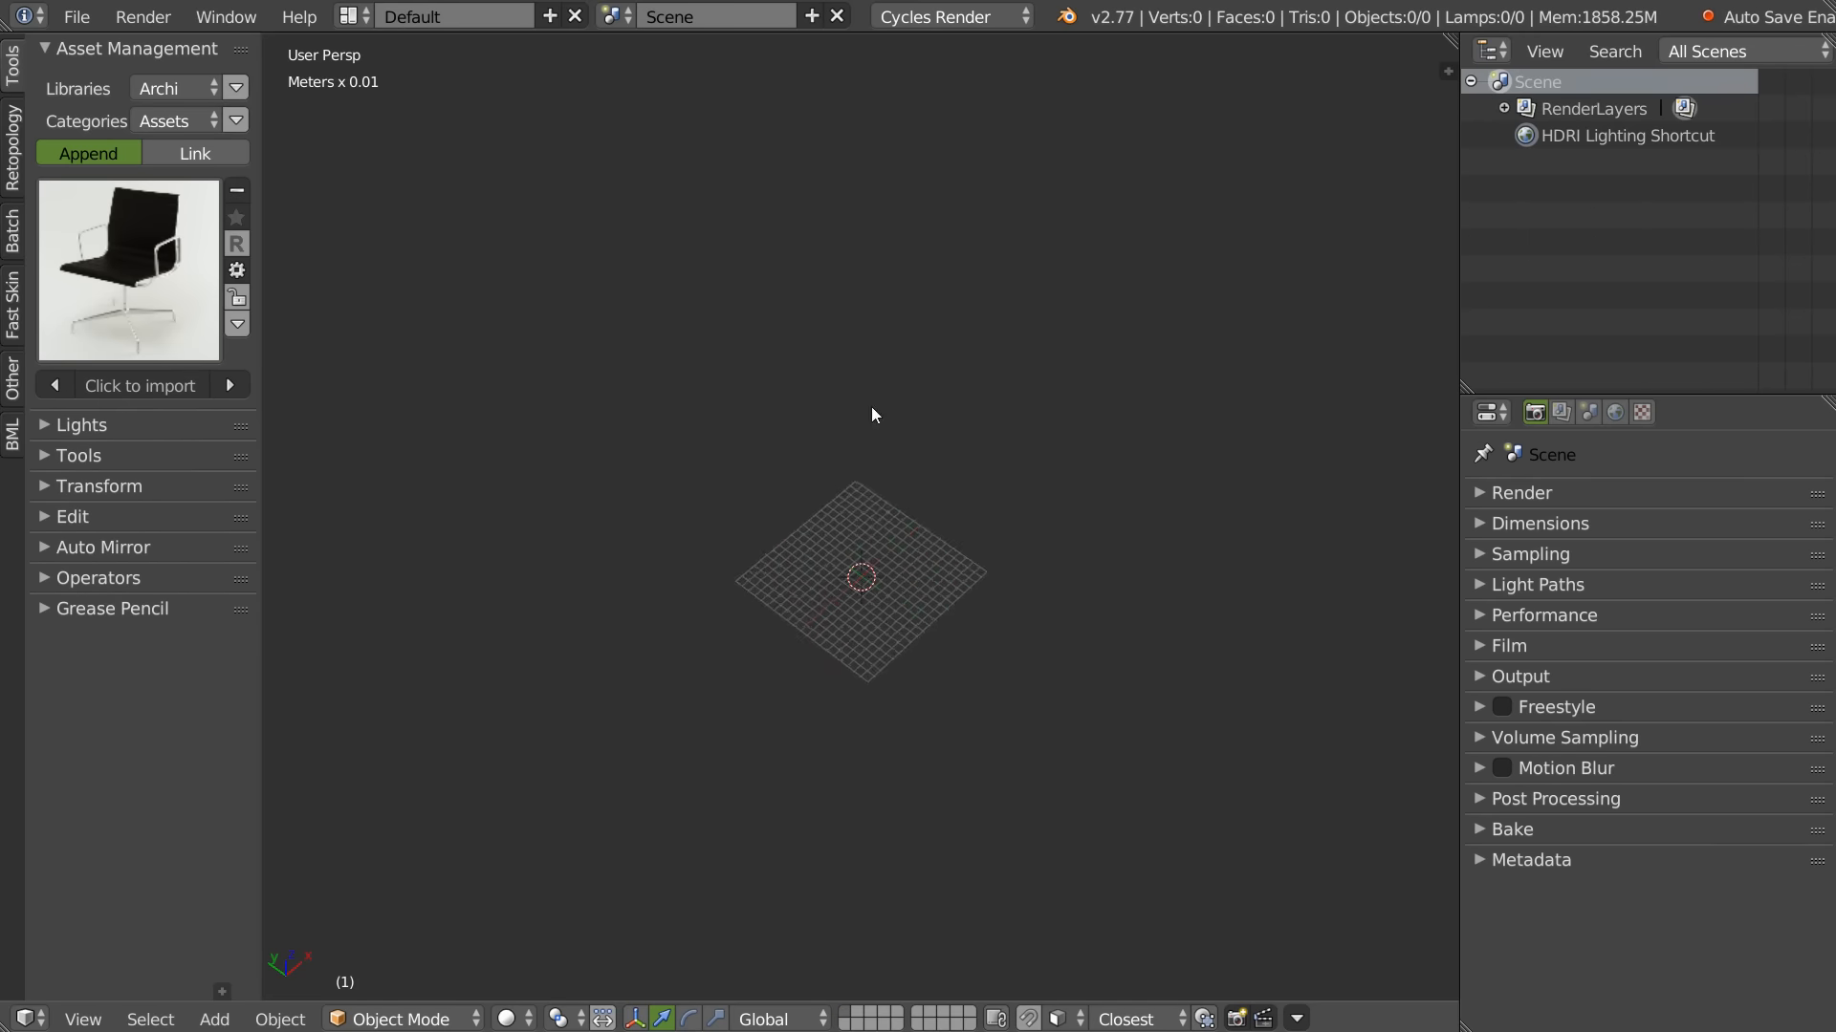
Step: Switch the asset library to Inserts and append the Asset_Rond asset from the Boolean category
{"action": "left_click", "coordinate": [159, 99]}
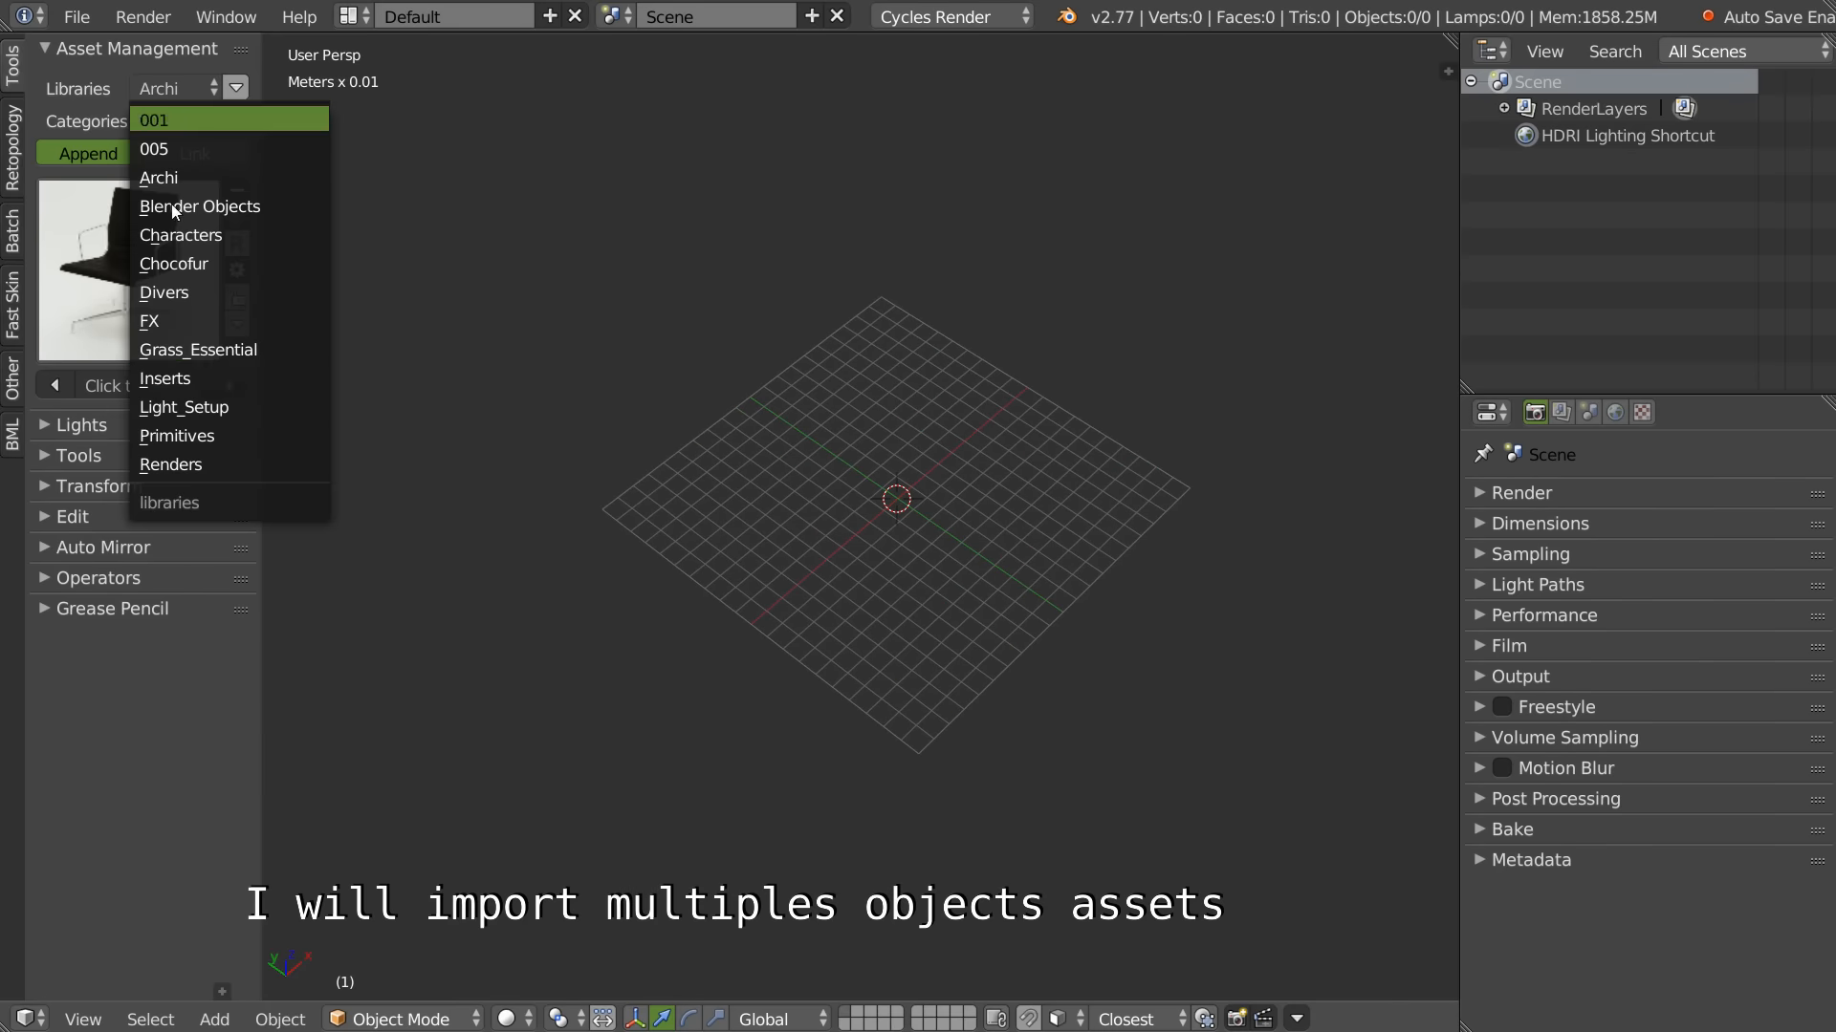
{"action": "left_click", "coordinate": [181, 376]}
{"action": "left_click", "coordinate": [160, 386]}
{"action": "scroll", "coordinate": [708, 579], "scroll_direction": "up", "scroll_amount": 3}
{"action": "left_click", "coordinate": [1525, 160], "text": "ctrl"}
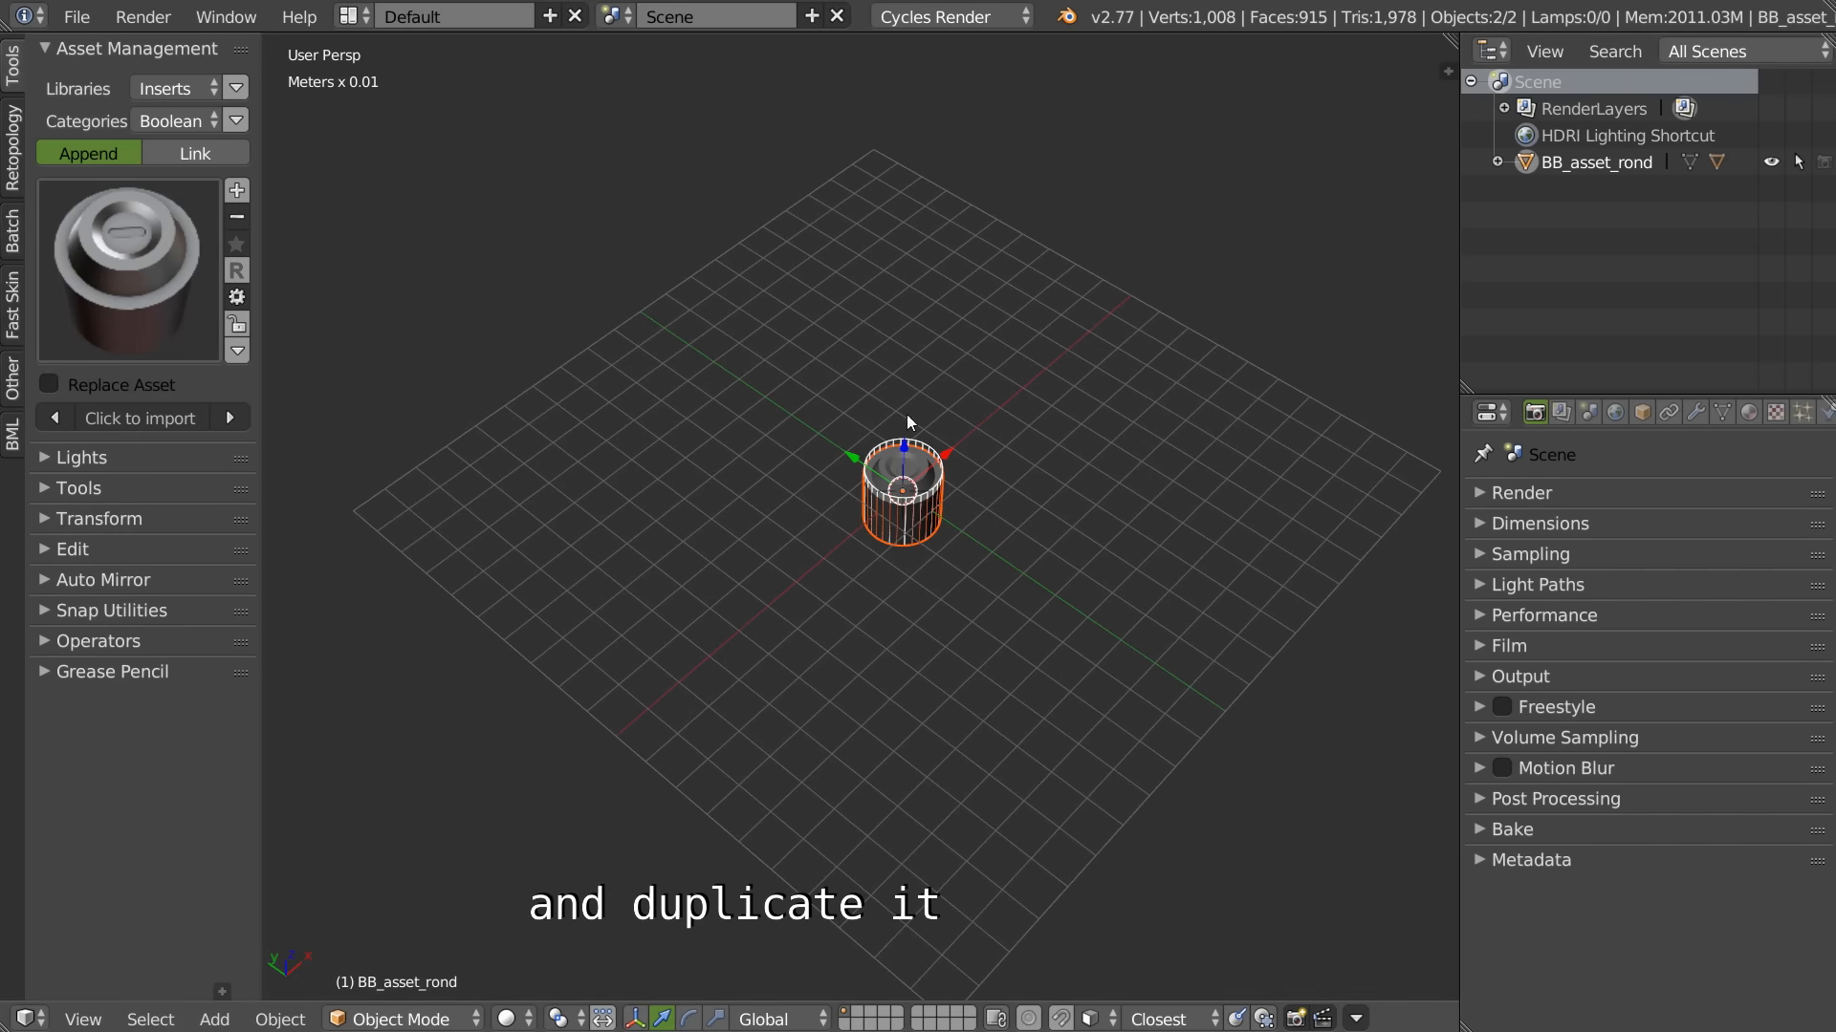
Step: Duplicate the round insert twice, placing one copy beyond the grid's left side and another beyond its far corner
{"action": "middle_click_drag", "start_coordinate": [907, 415], "coordinate": [920, 411]}
{"action": "key", "text": "shift+d"}
{"action": "left_click", "coordinate": [651, 324]}
{"action": "key", "text": "shift+d"}
{"action": "left_click", "coordinate": [1163, 136]}
Step: Freely rotate the far copy, the left copy and the original round insert so each has a different orientation
{"action": "key", "text": "r"}
{"action": "key", "text": "r"}
{"action": "left_click", "coordinate": [1021, 304]}
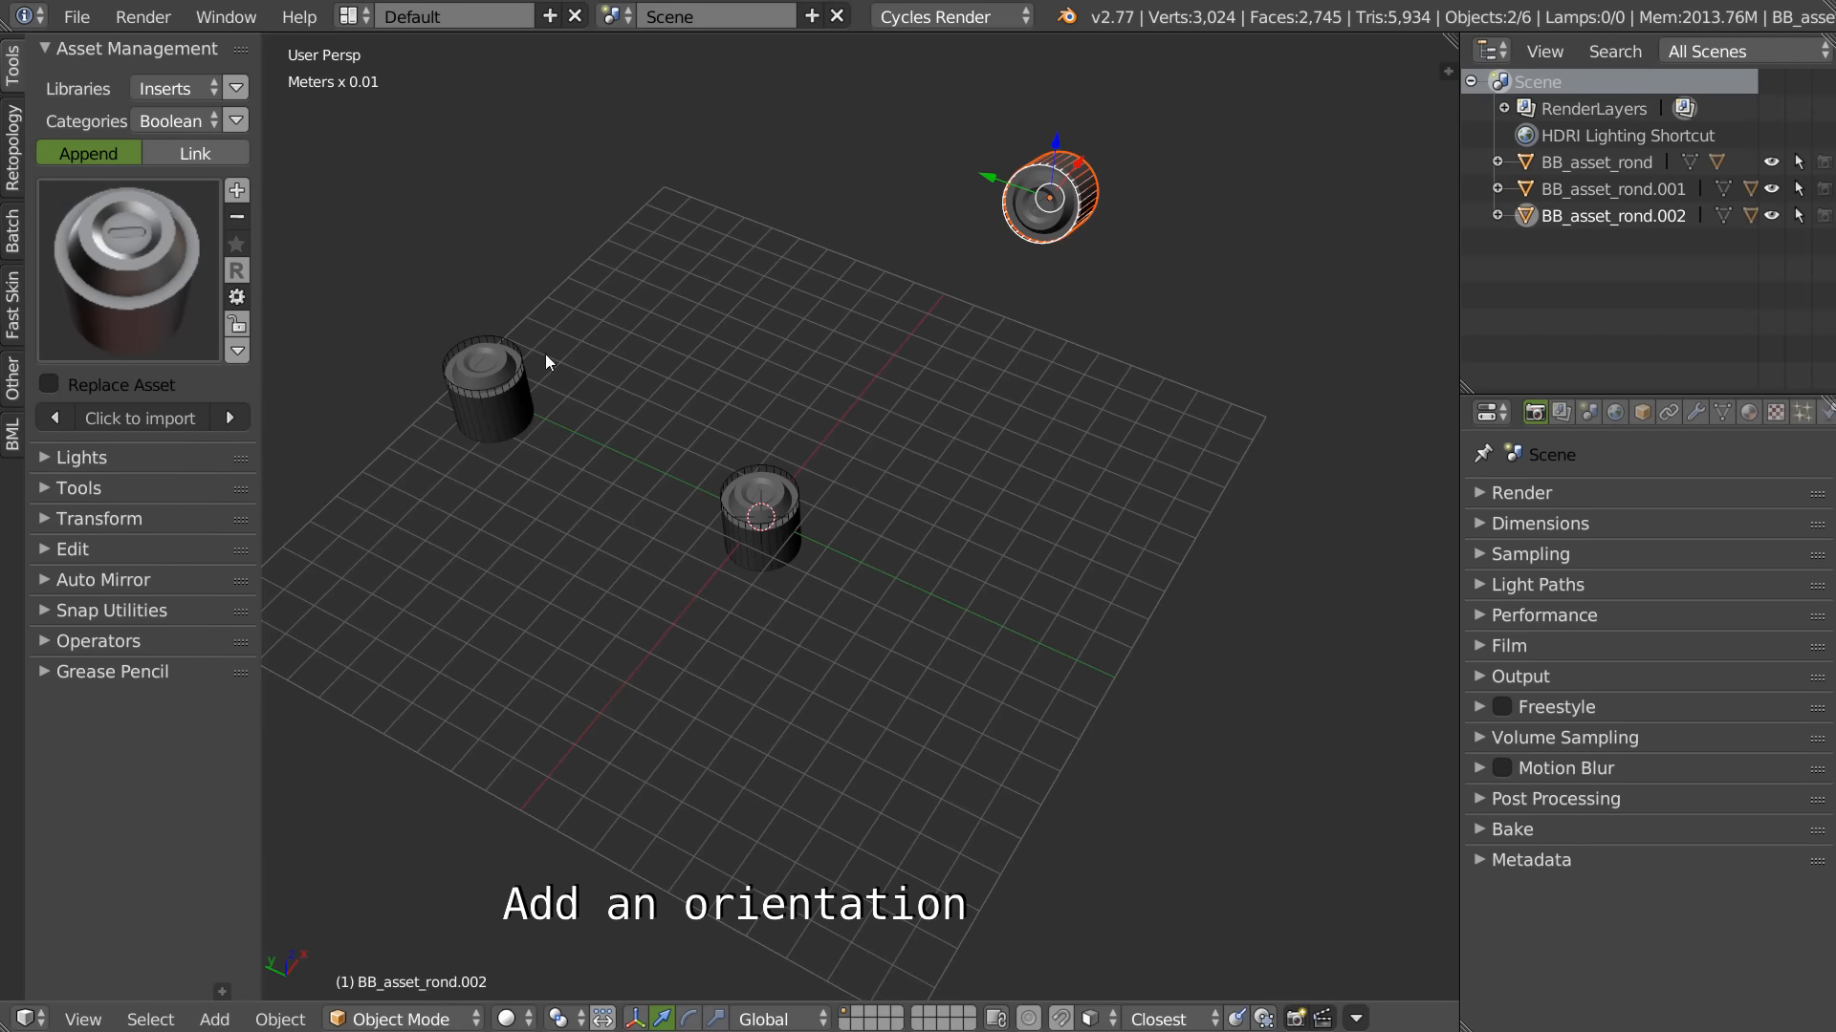
{"action": "right_click", "coordinate": [546, 351]}
{"action": "key", "text": "r"}
{"action": "key", "text": "r"}
{"action": "left_click", "coordinate": [633, 356]}
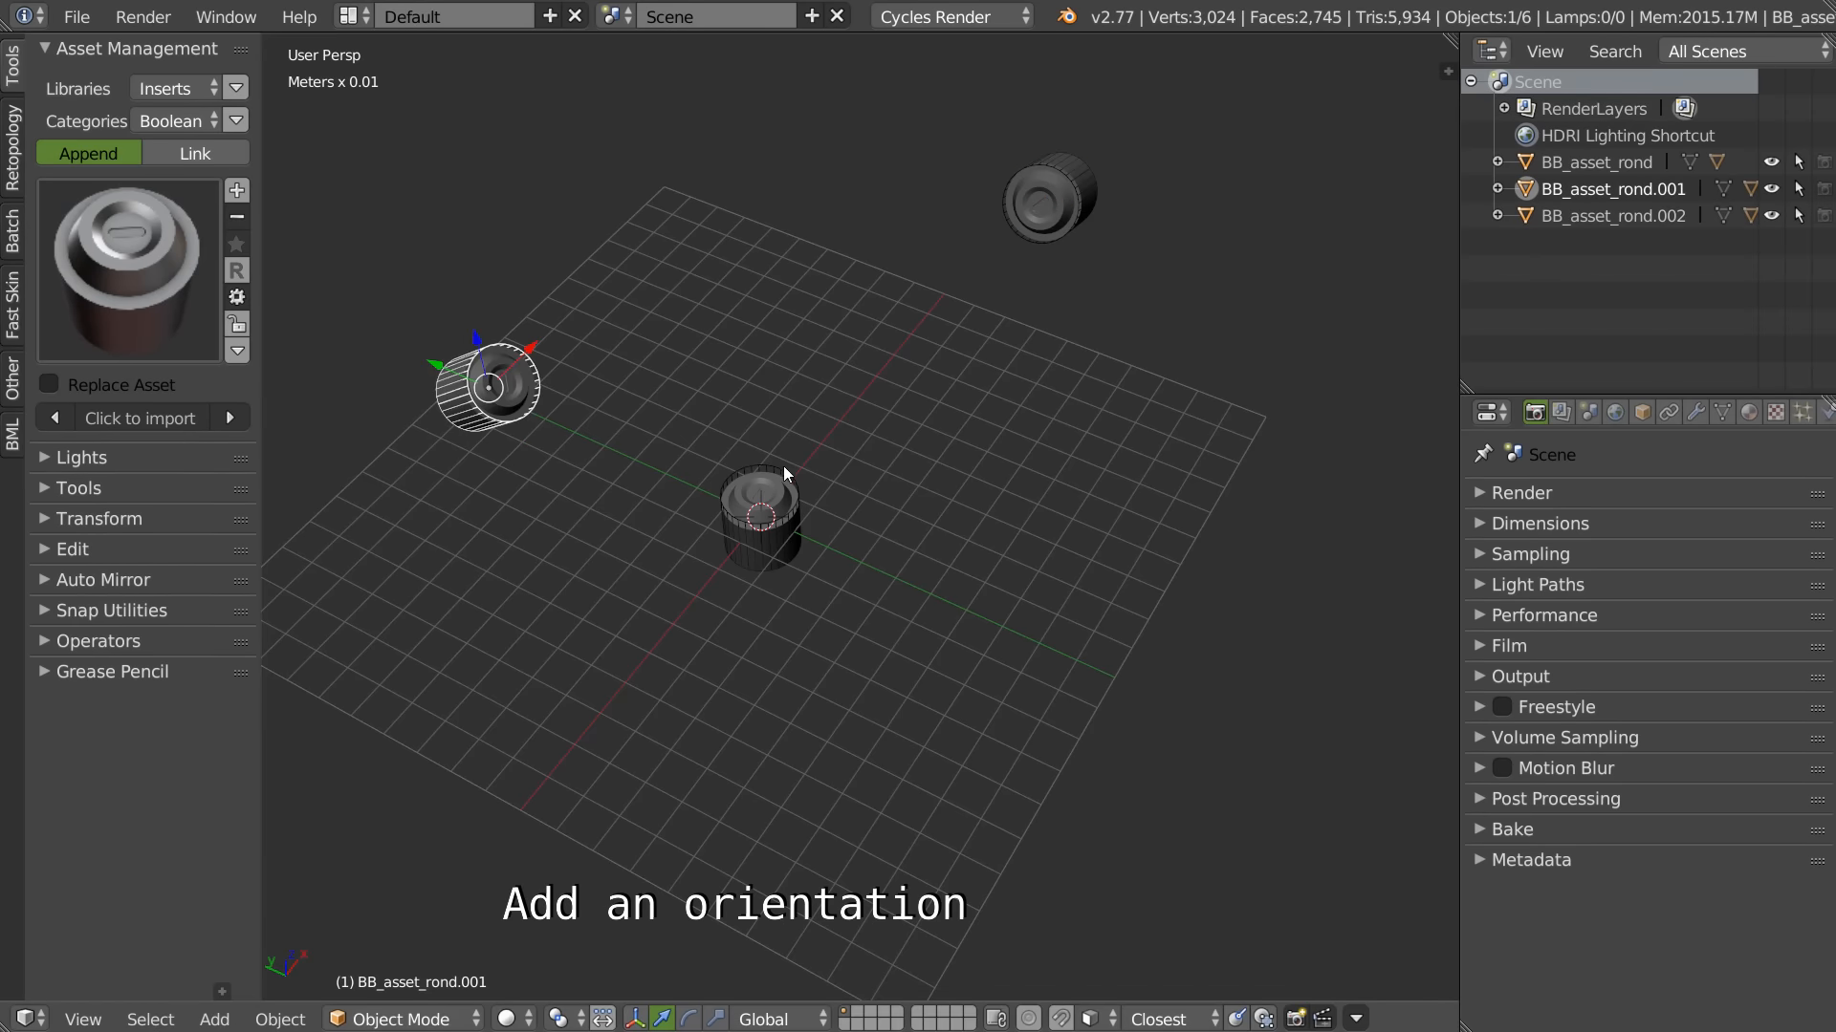
{"action": "right_click", "coordinate": [783, 467]}
{"action": "key", "text": "r"}
{"action": "key", "text": "r"}
{"action": "left_click", "coordinate": [778, 416]}
Step: Add the other two round inserts to the selection and replace all three with Boolean_Insert_Bool_001 using Replace Asset with Multi
{"action": "right_click", "coordinate": [1032, 224], "text": "shift"}
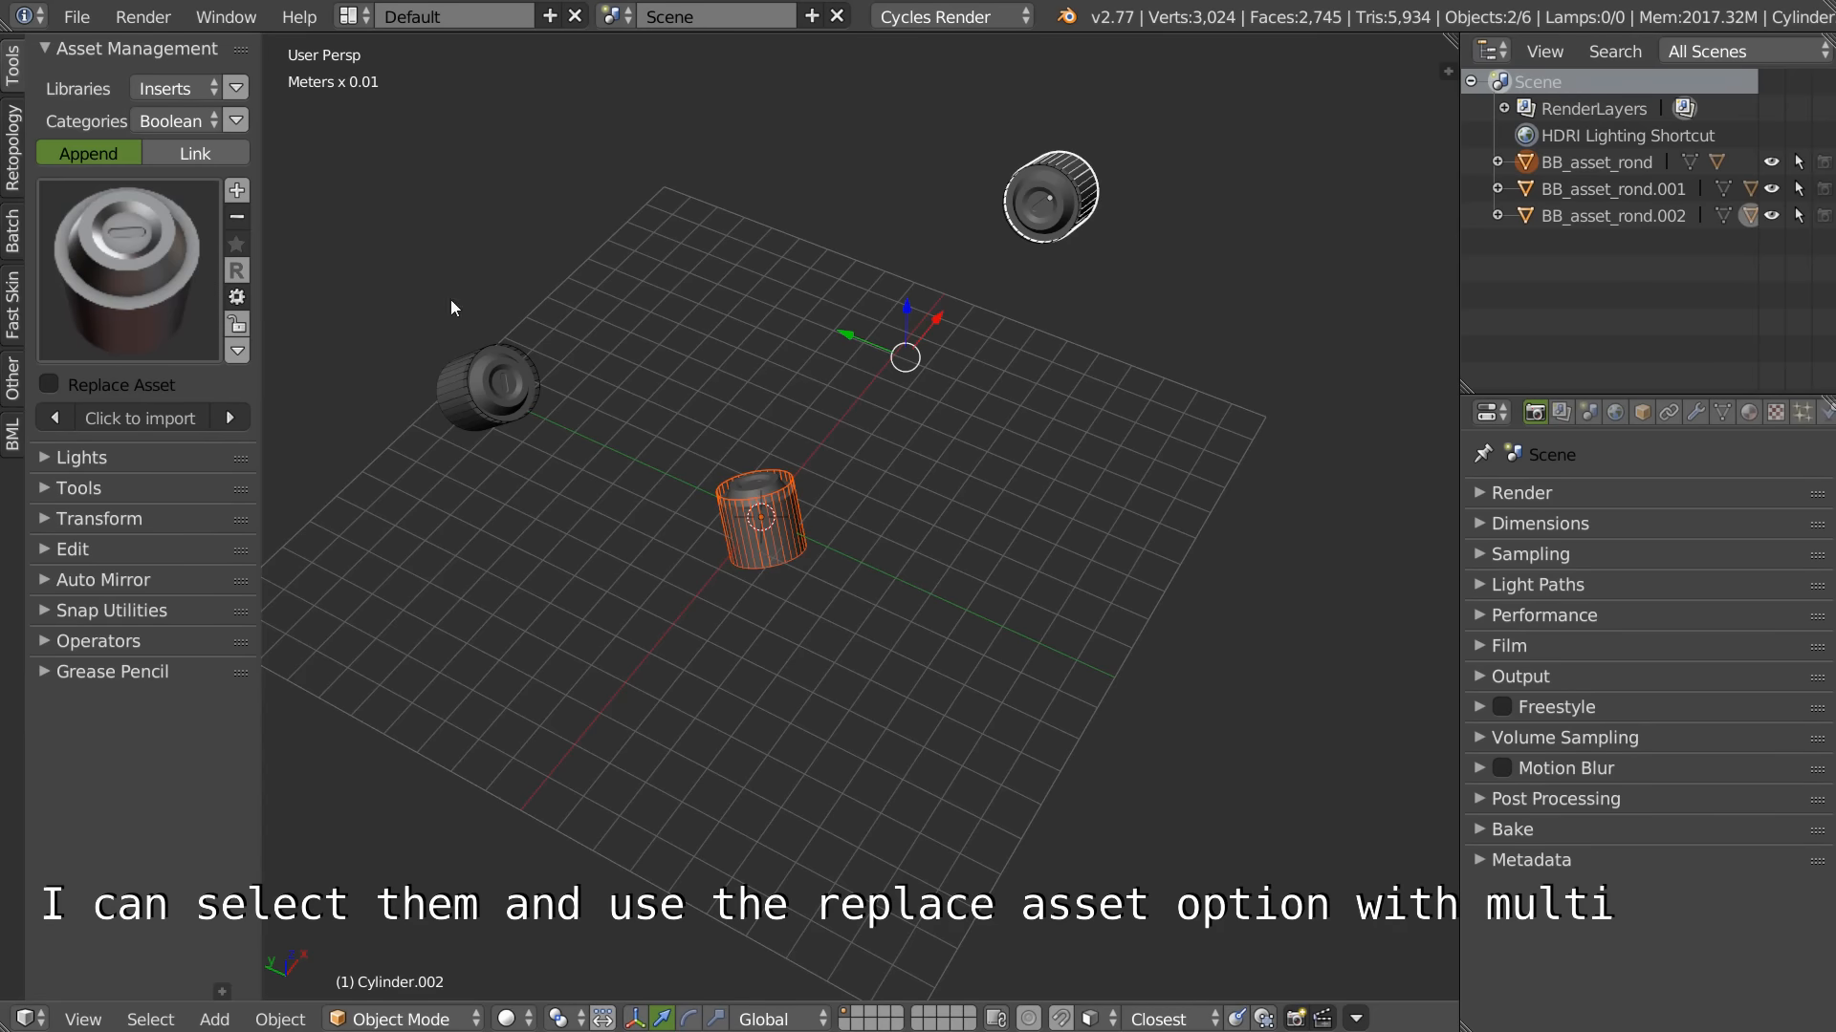
{"action": "right_click", "coordinate": [520, 387], "text": "shift"}
{"action": "middle_click_drag", "start_coordinate": [613, 382], "coordinate": [671, 379], "text": "shift"}
{"action": "left_click", "coordinate": [70, 383]}
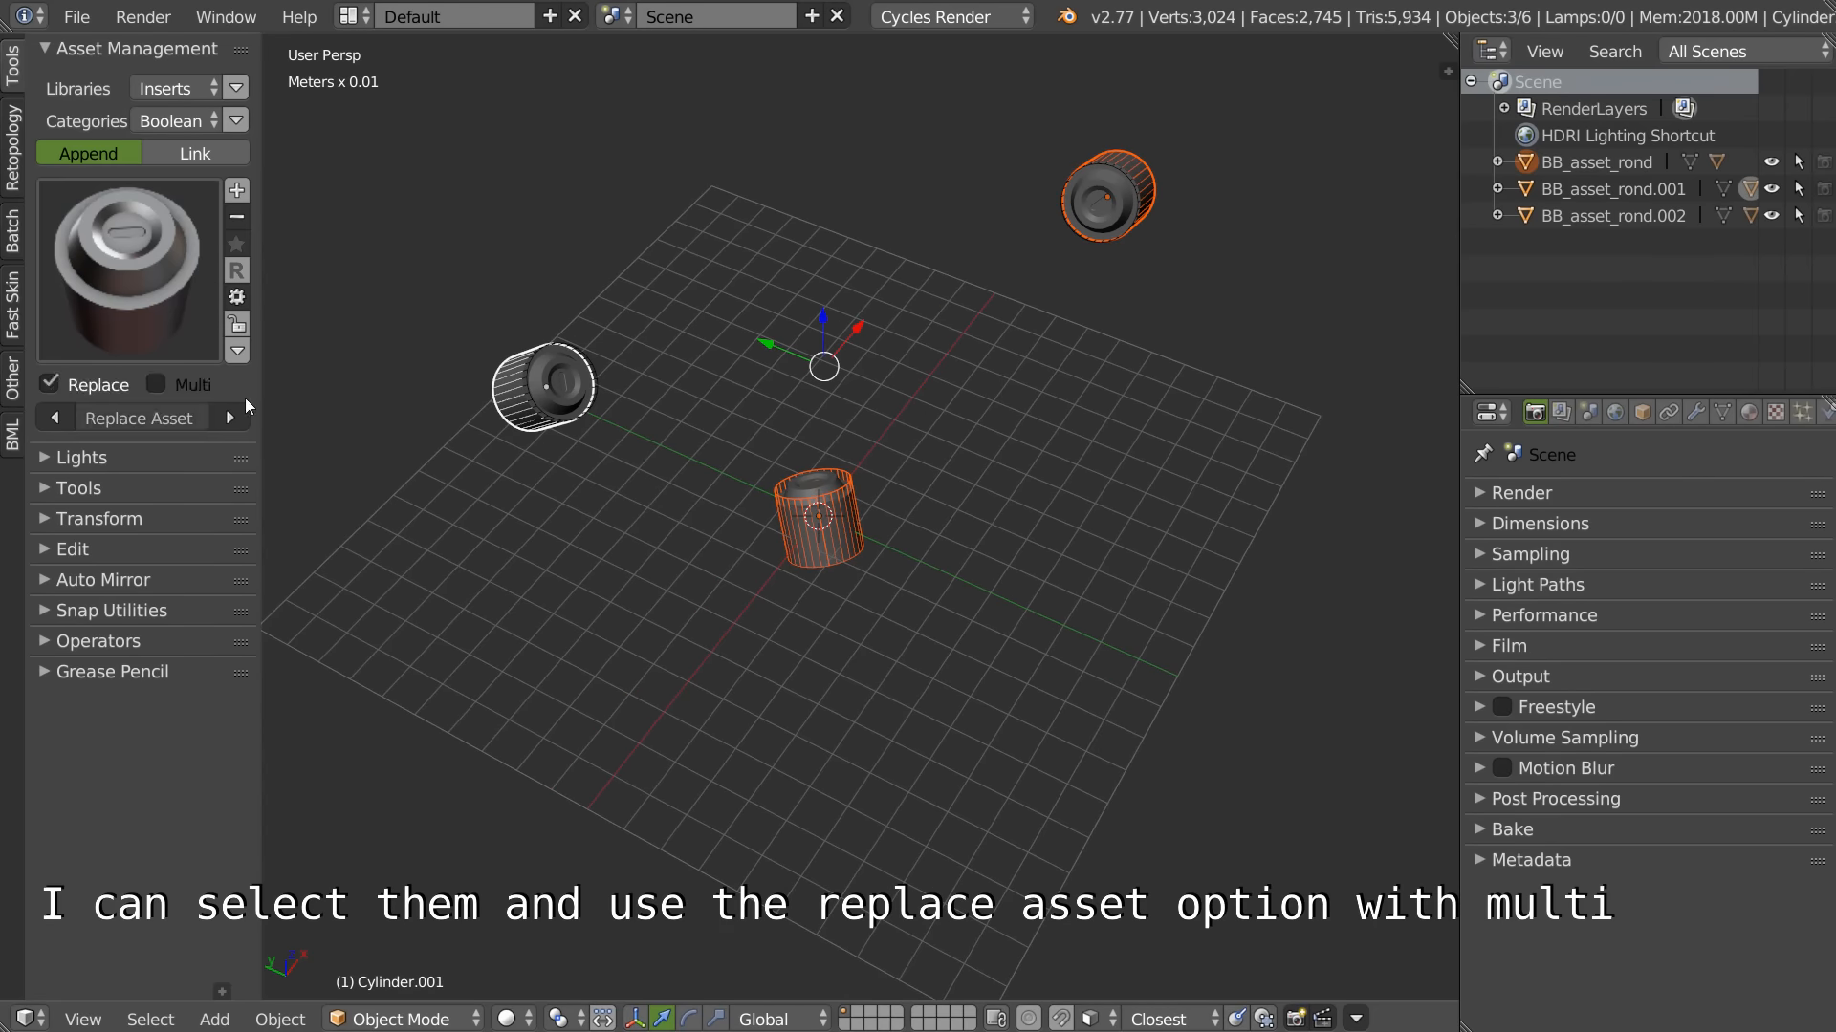
{"action": "left_click", "coordinate": [156, 385]}
{"action": "left_click", "coordinate": [137, 295]}
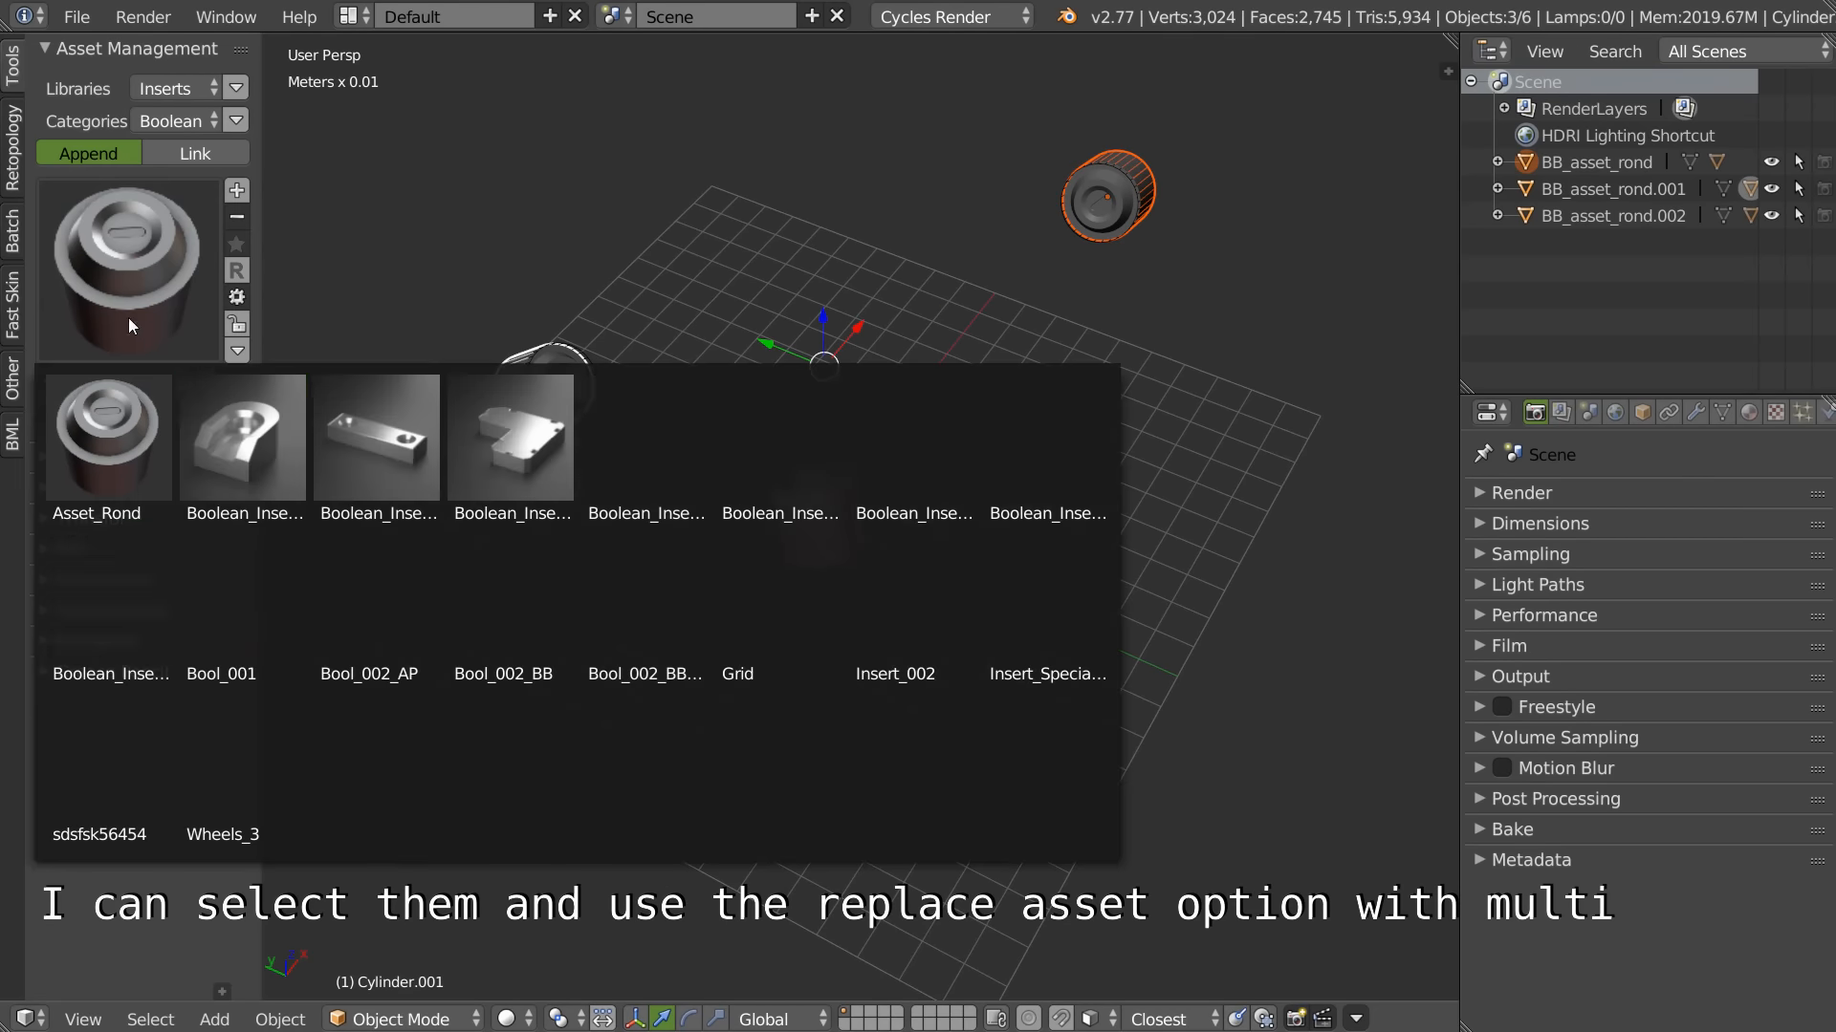
{"action": "left_click", "coordinate": [245, 467]}
Step: Advance the replacement of all three inserts by two assets to Boolean_Insert_Bool_003, and replace them with the Grid asset
{"action": "middle_click_drag", "start_coordinate": [795, 340], "coordinate": [845, 407], "text": "ctrl"}
{"action": "middle_click_drag", "start_coordinate": [880, 431], "coordinate": [967, 309], "text": "shift"}
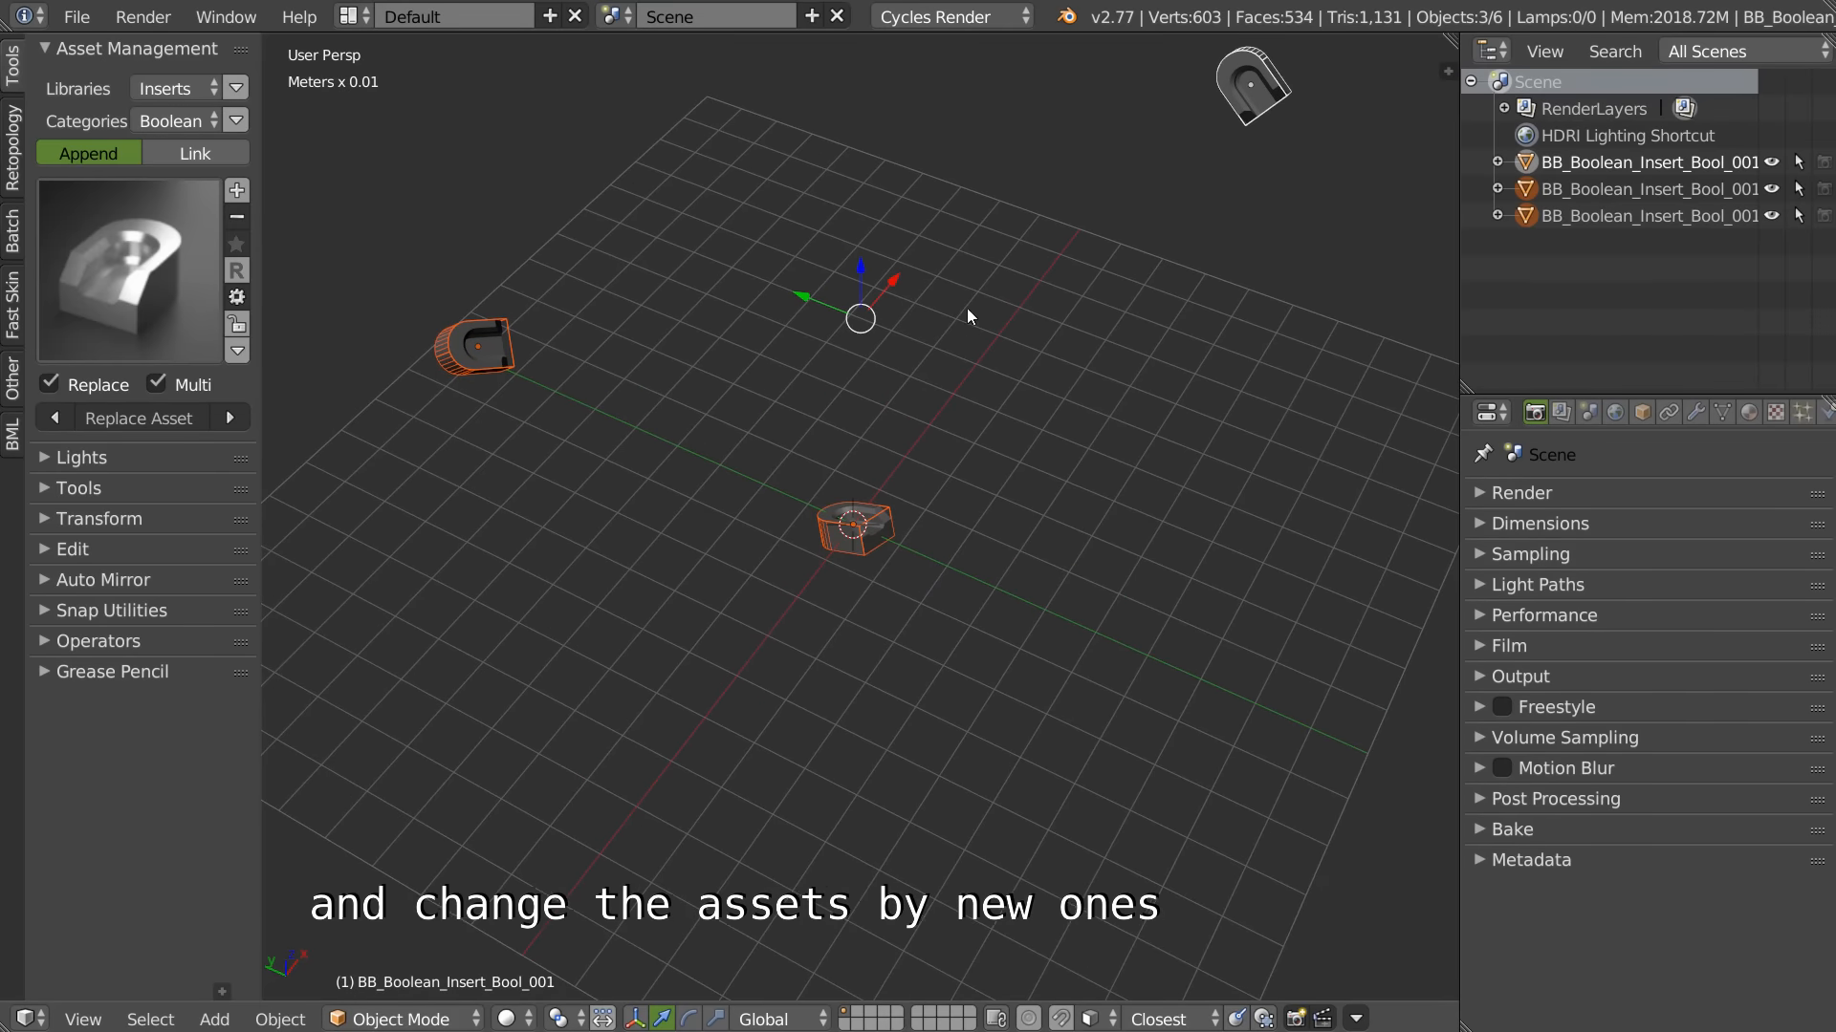
{"action": "left_click", "coordinate": [232, 419]}
{"action": "left_click", "coordinate": [231, 418]}
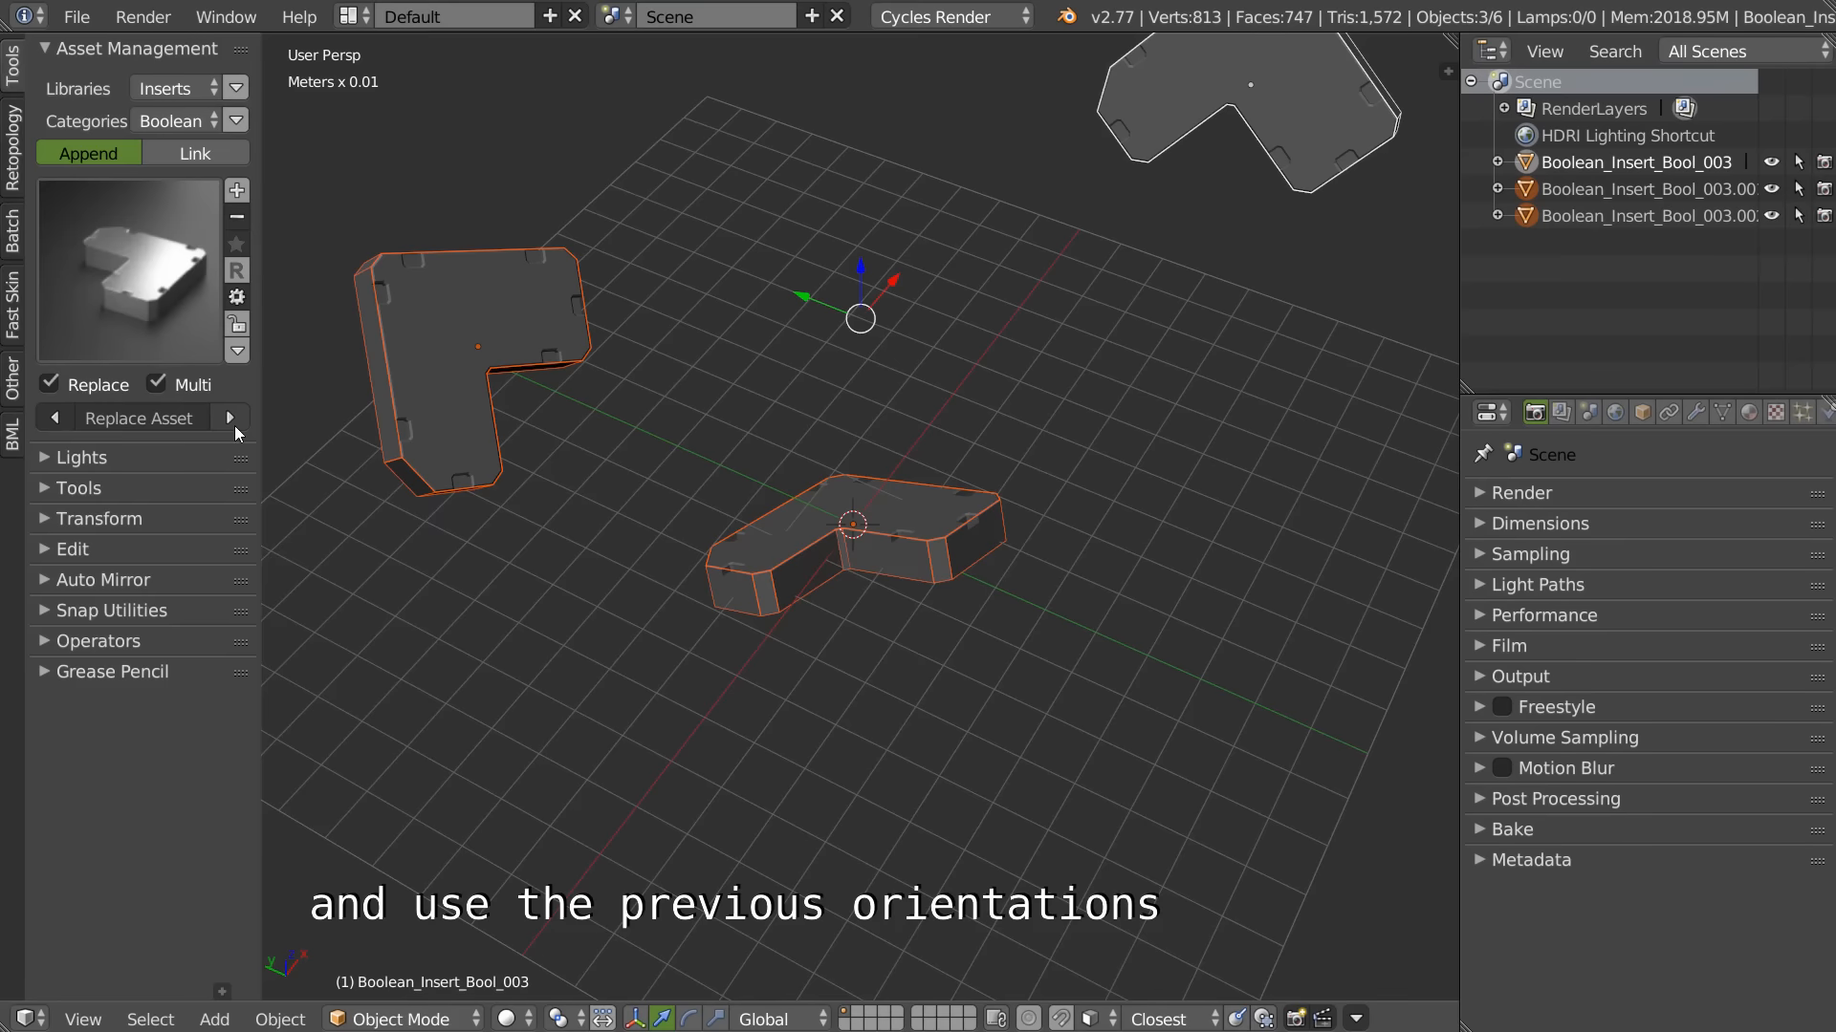
{"action": "left_click", "coordinate": [123, 301]}
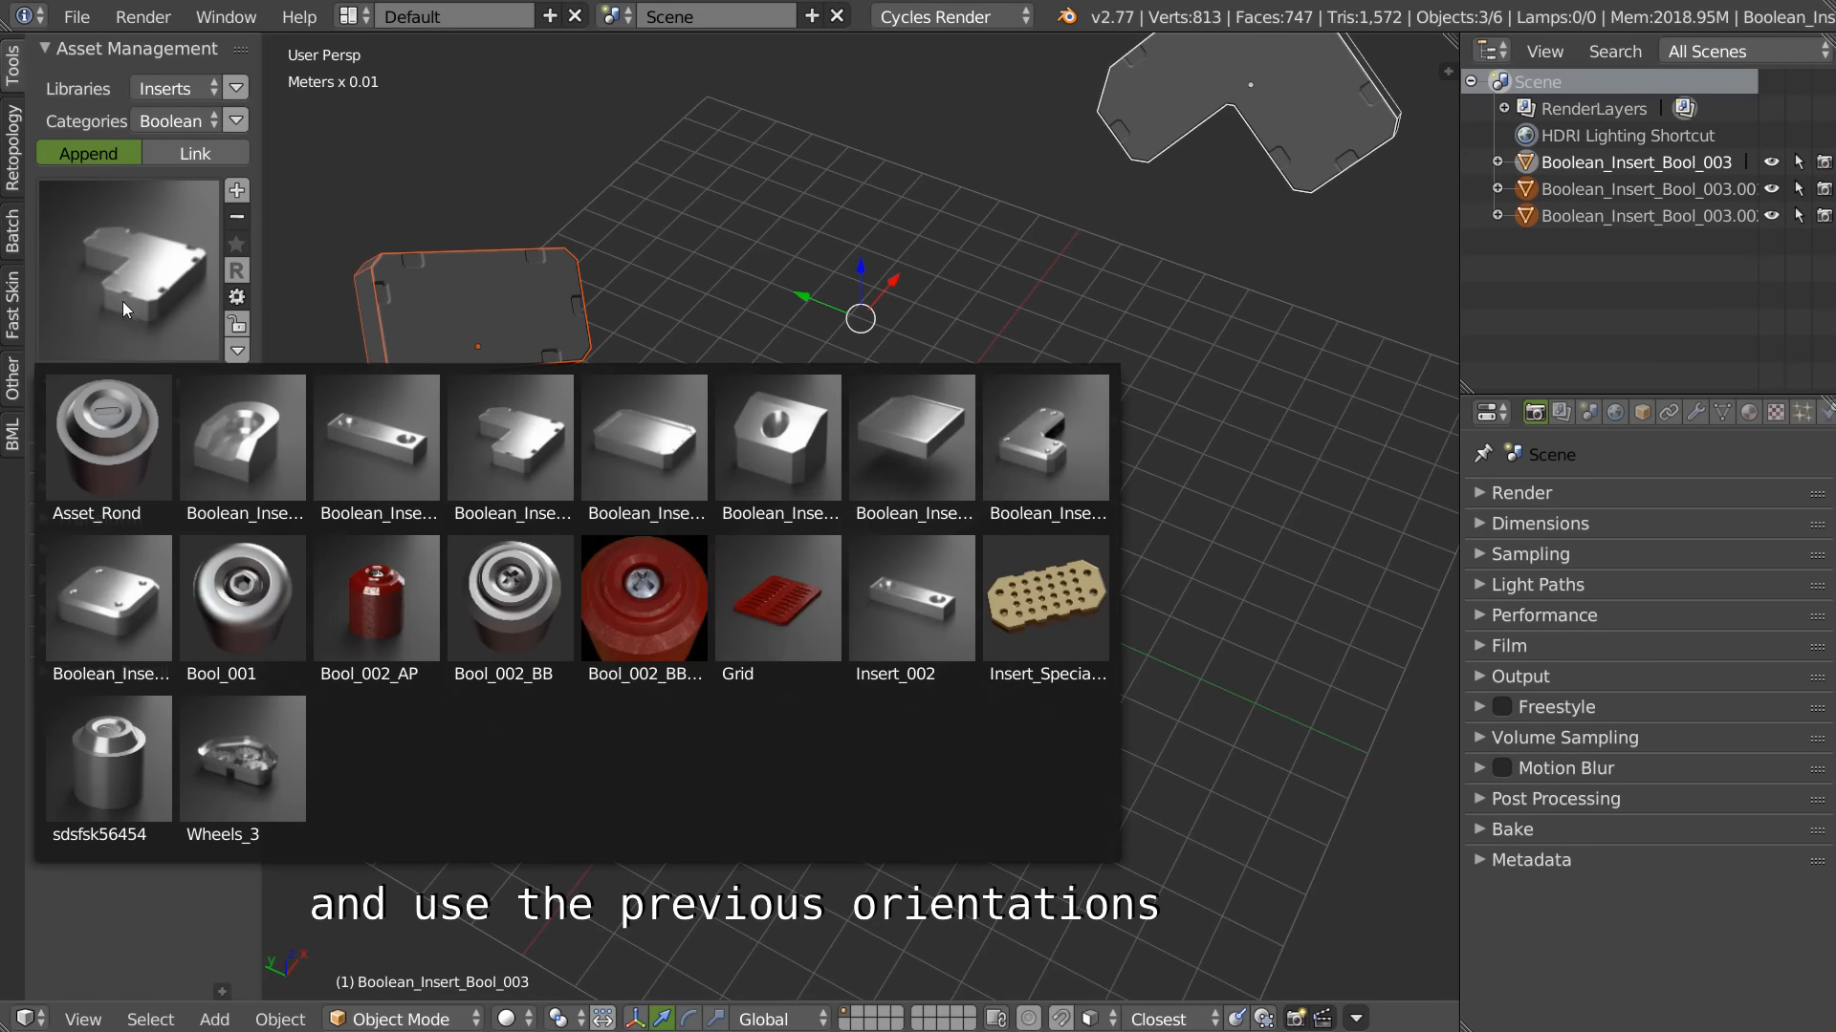
{"action": "left_click", "coordinate": [803, 611]}
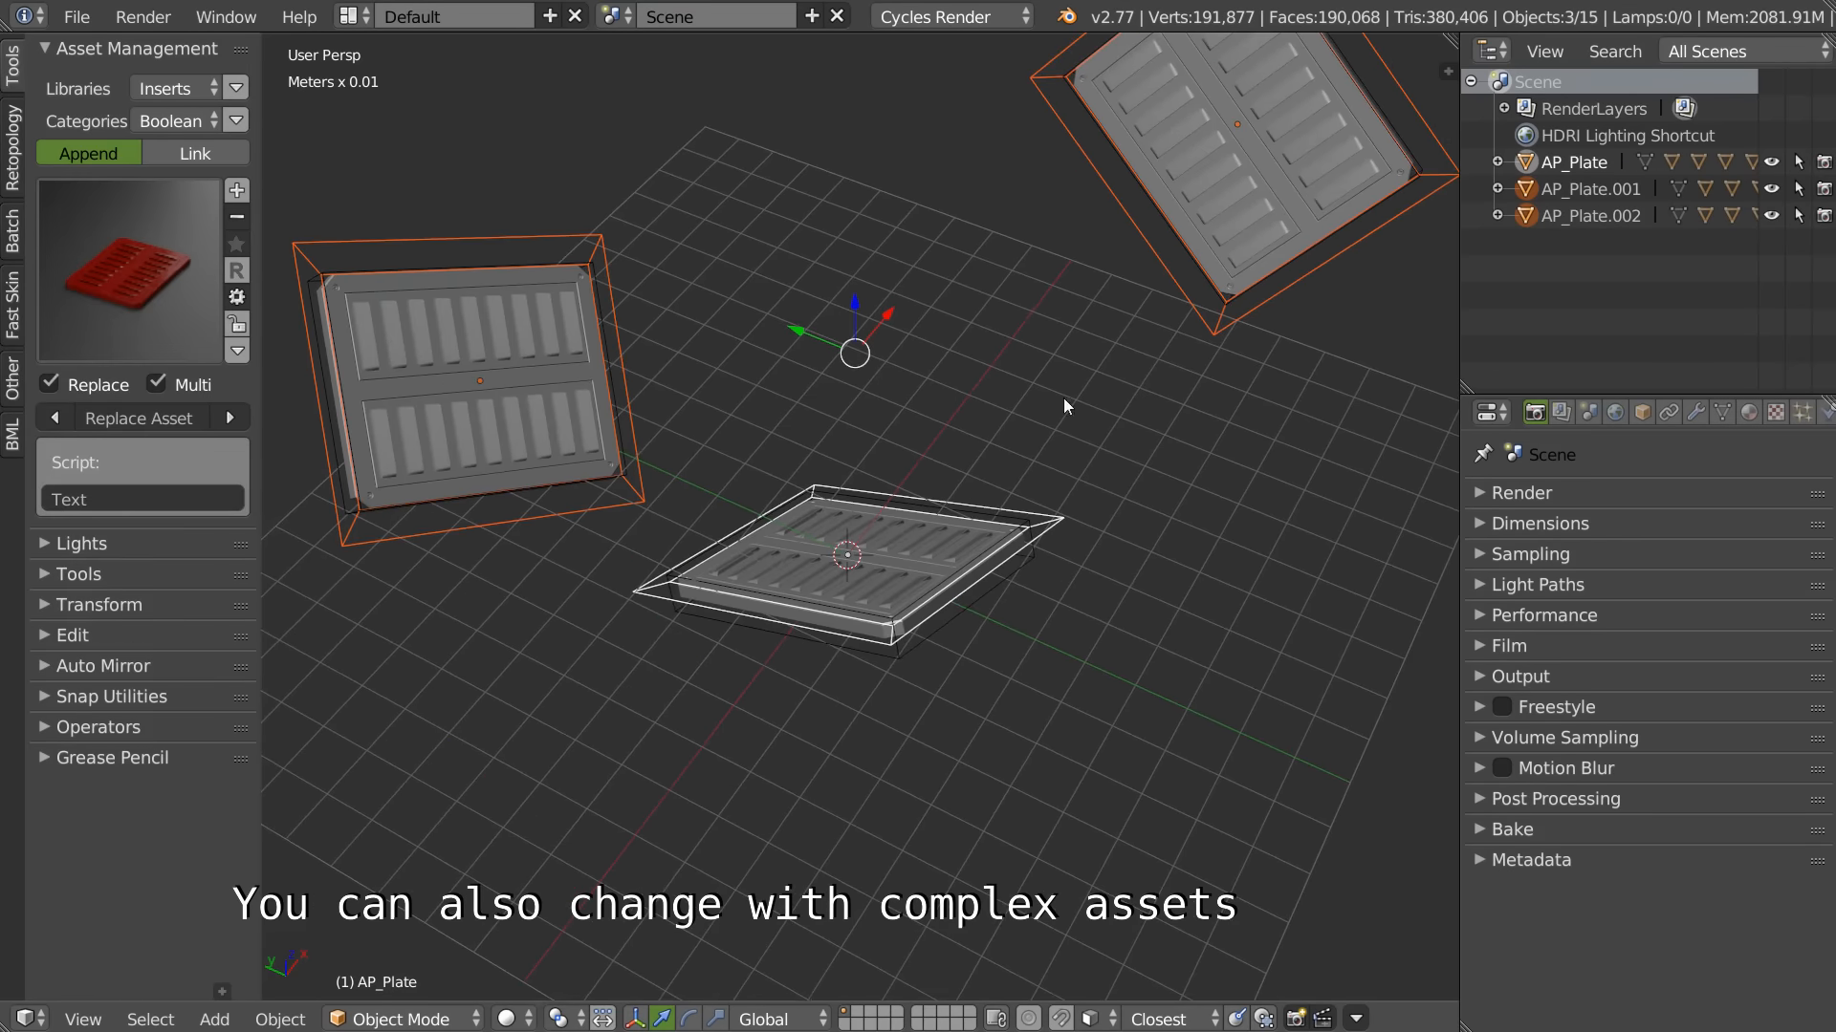
Step: Expand AP_Plate.002 in the outliner to examine the object hierarchy of the replaced complex asset
{"action": "left_click", "coordinate": [1497, 216]}
{"action": "left_click", "coordinate": [1524, 271]}
{"action": "middle_click_drag", "start_coordinate": [1573, 283], "coordinate": [1565, 296]}
{"action": "left_click", "coordinate": [1542, 322]}
{"action": "scroll", "coordinate": [1568, 335], "scroll_direction": "down", "scroll_amount": 3}
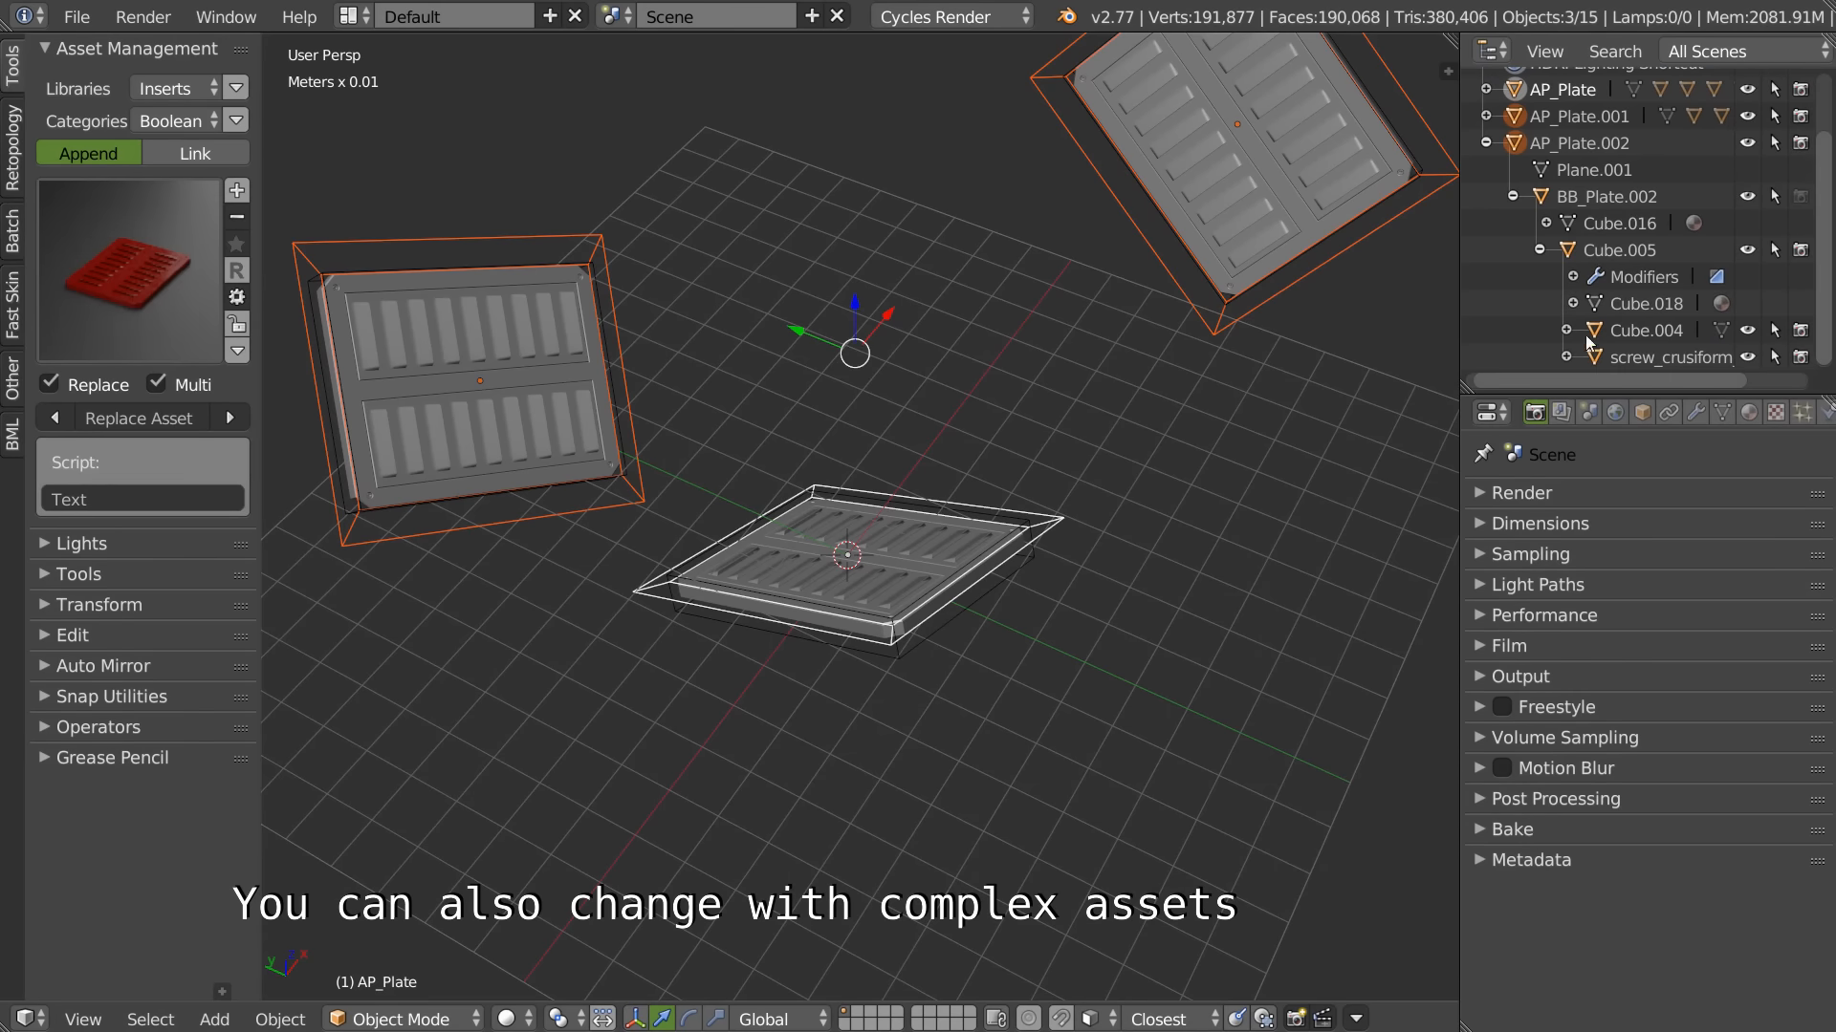
{"action": "middle_click_drag", "start_coordinate": [883, 567], "coordinate": [863, 382]}
{"action": "scroll", "coordinate": [870, 540], "scroll_direction": "down", "scroll_amount": 2}
{"action": "middle_click_drag", "start_coordinate": [1018, 384], "coordinate": [1048, 375], "text": "shift"}
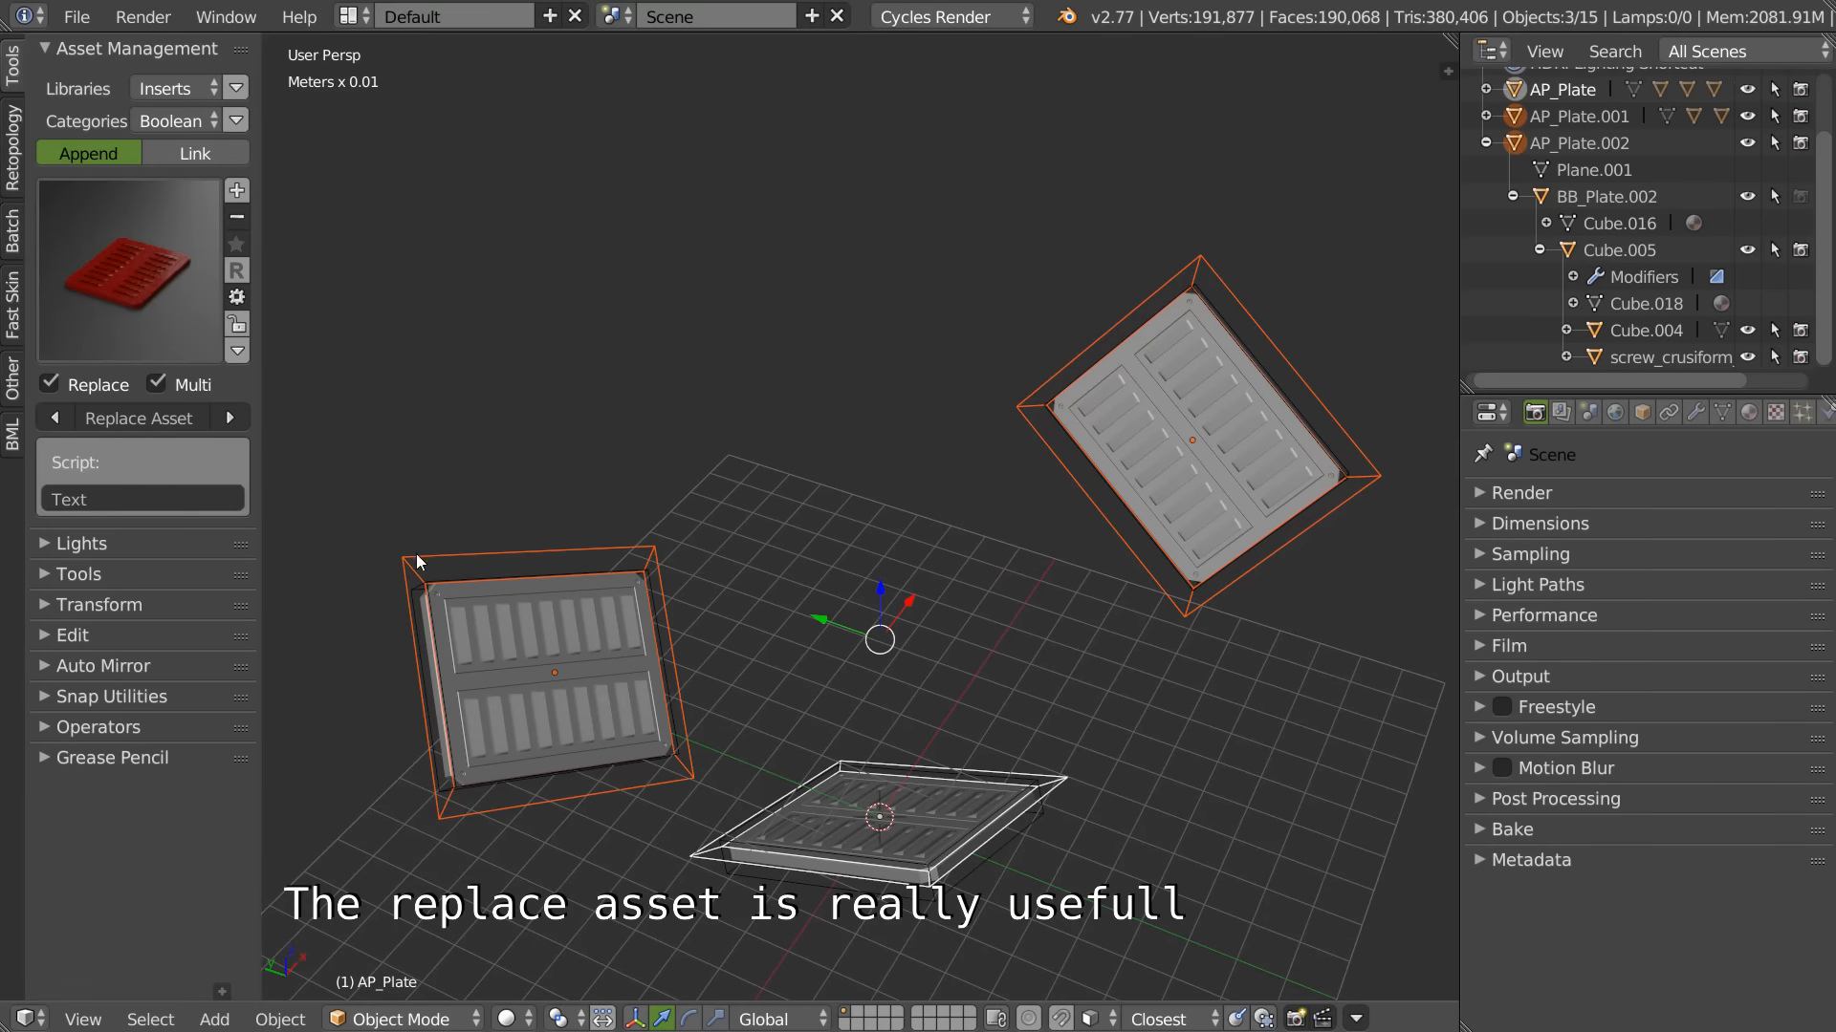
{"action": "left_click", "coordinate": [113, 270]}
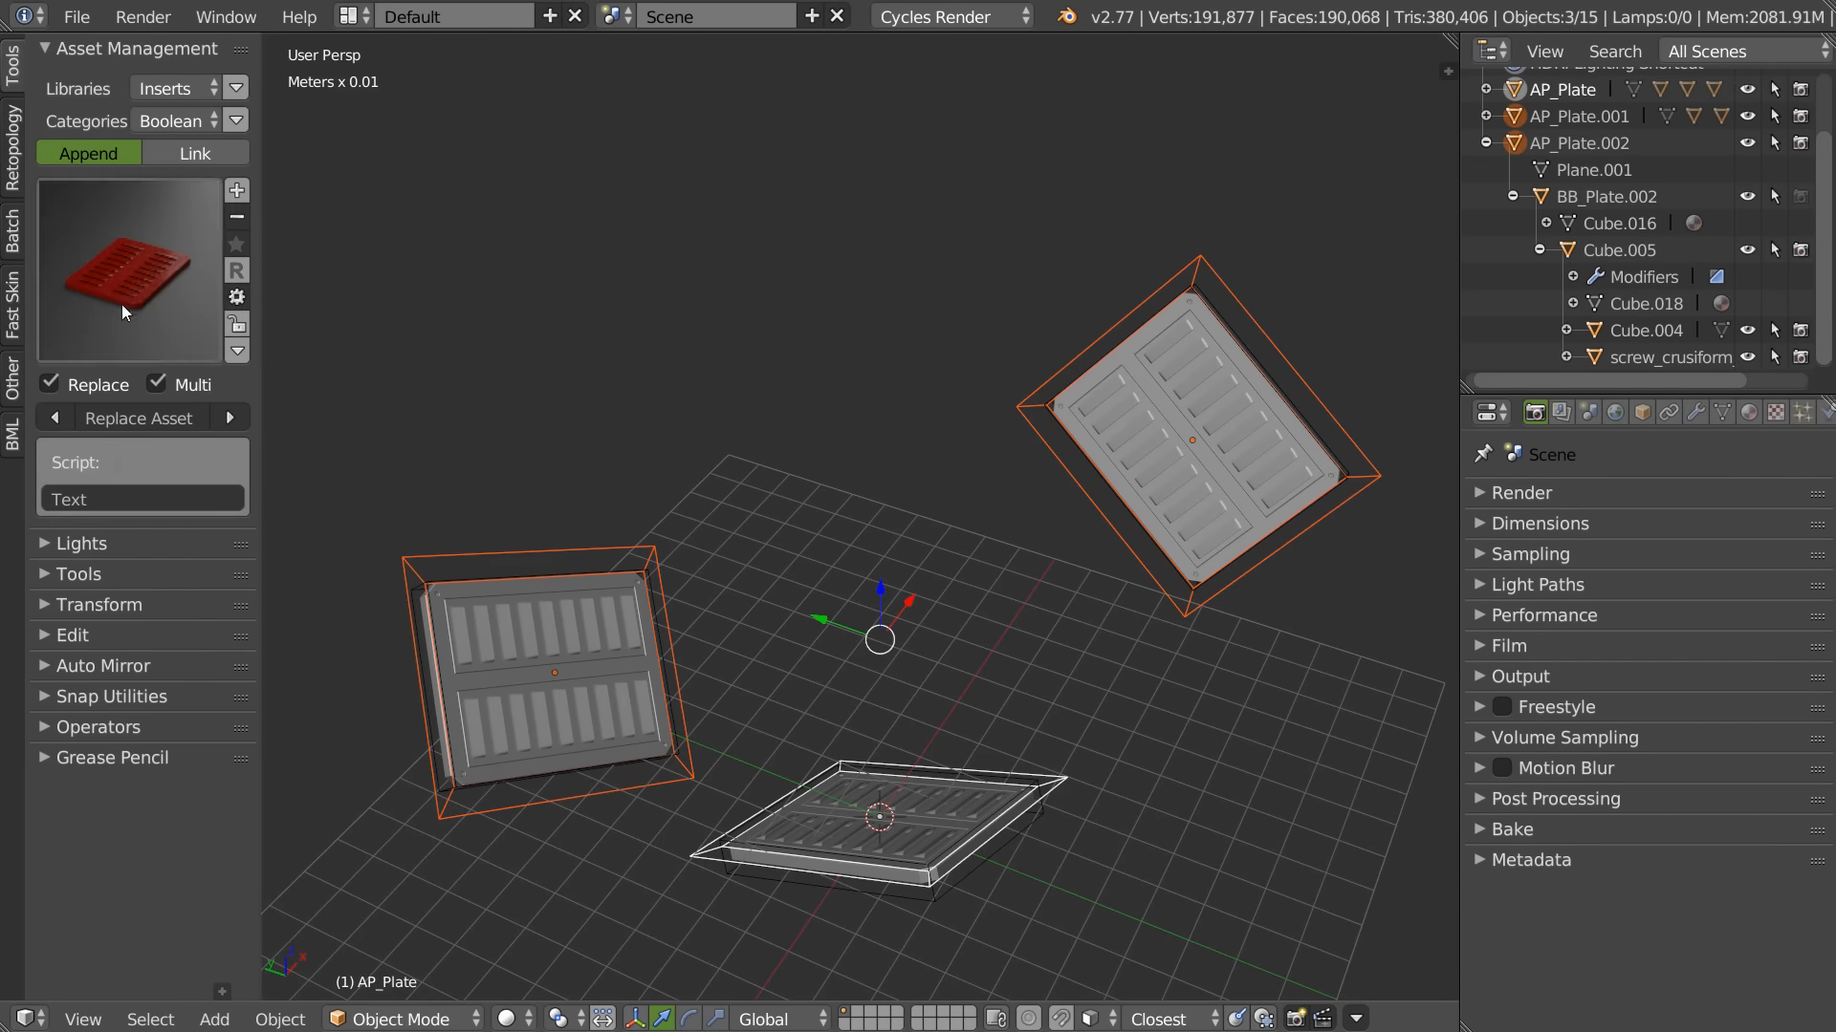
{"action": "middle_click_drag", "start_coordinate": [923, 413], "coordinate": [908, 472]}
{"action": "middle_click_drag", "start_coordinate": [822, 574], "coordinate": [738, 652], "text": "shift"}
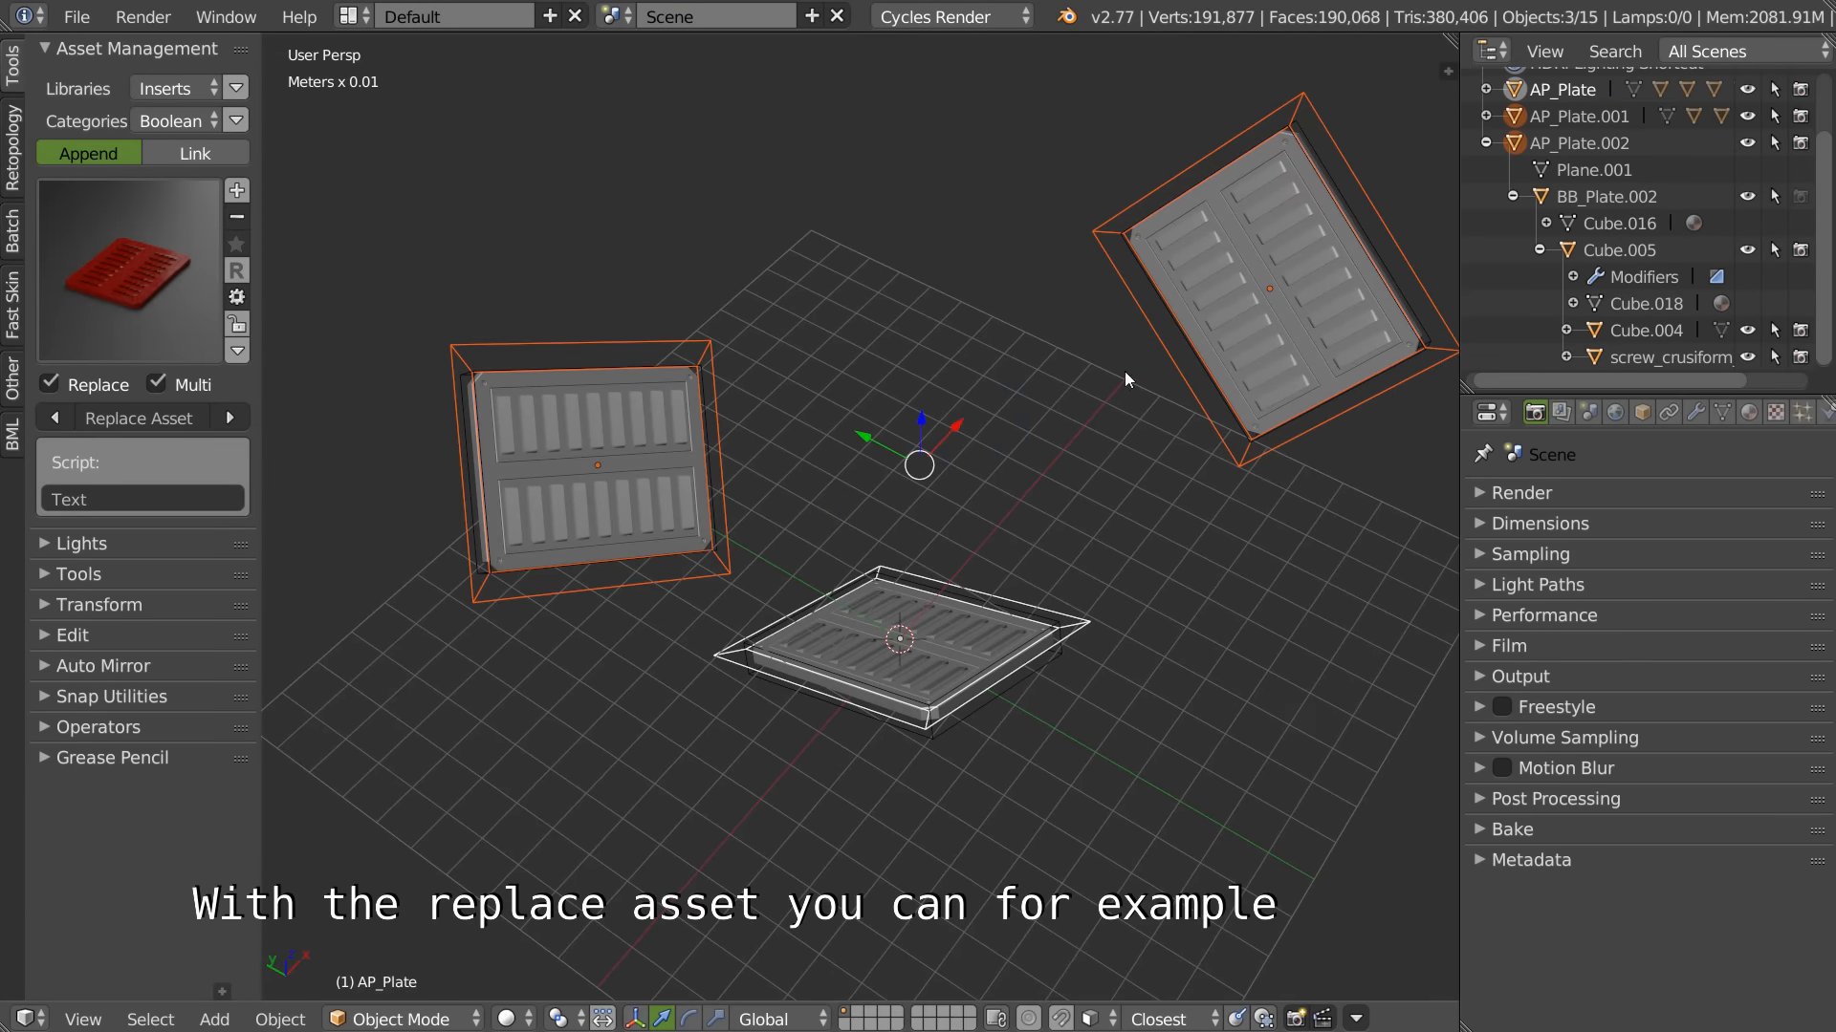
{"action": "middle_click_drag", "start_coordinate": [1125, 370], "coordinate": [906, 467]}
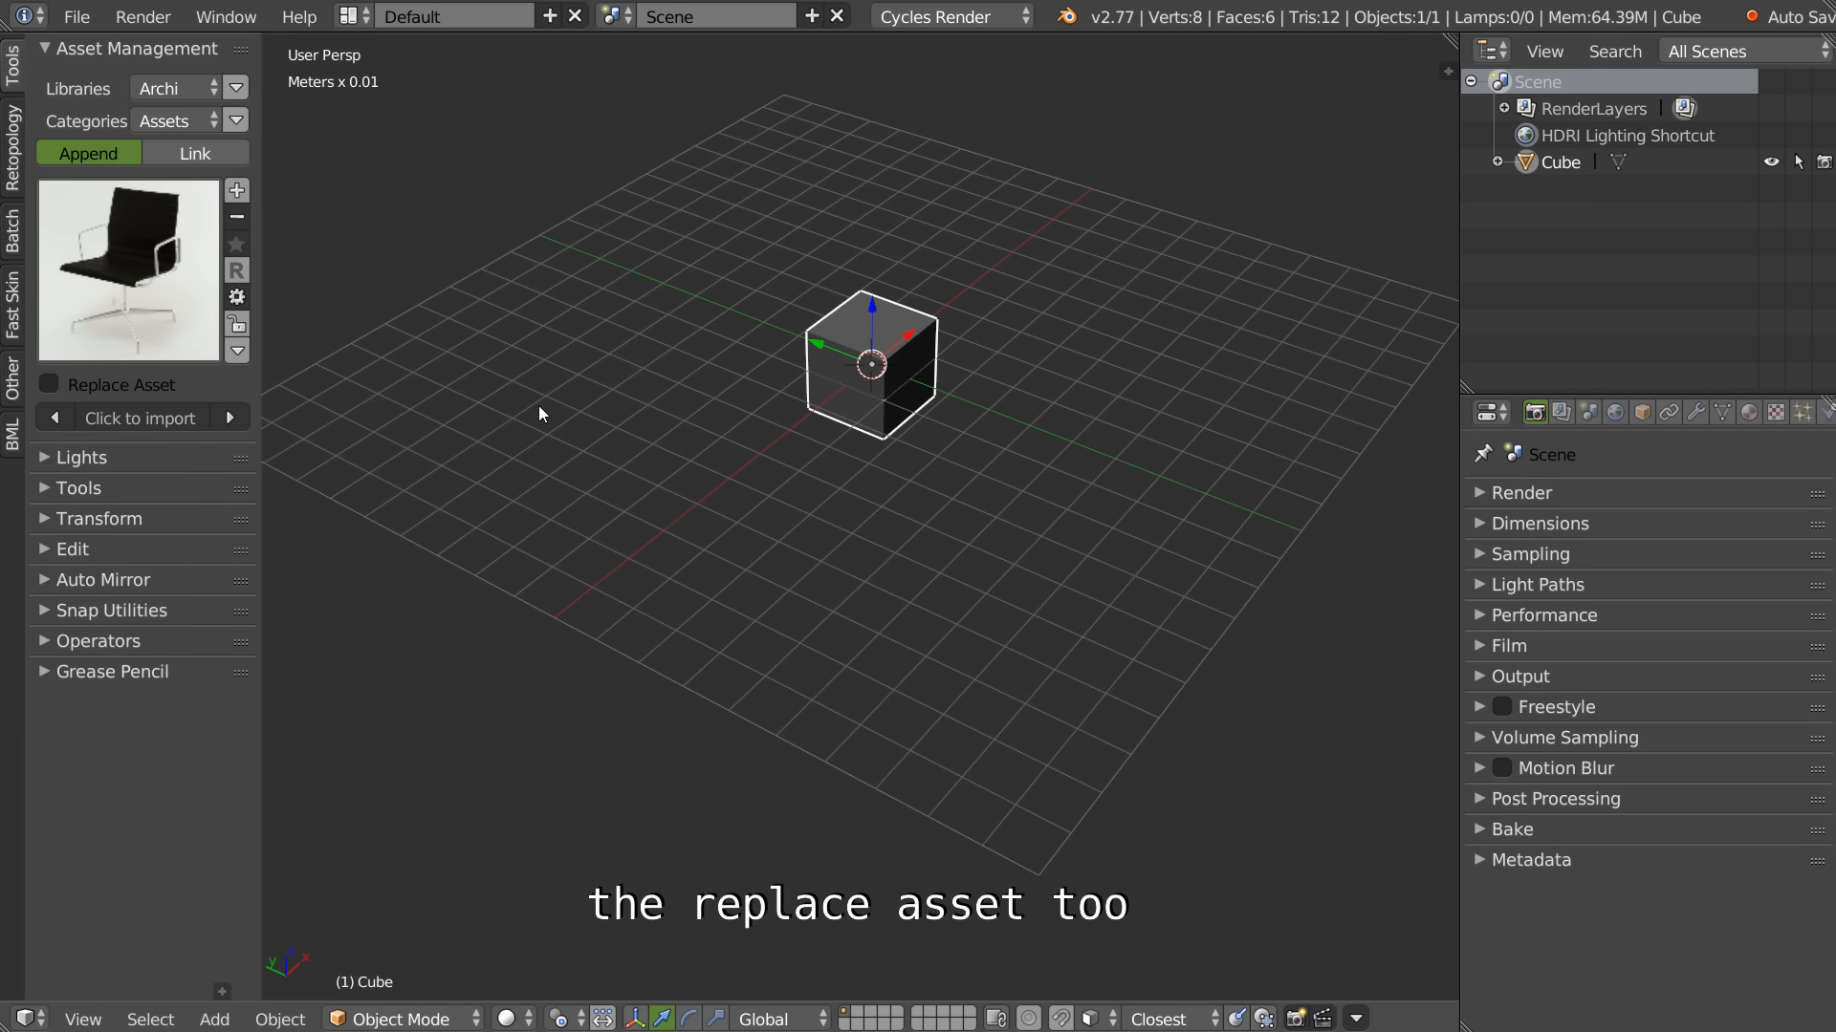
Step: Review the asset import options for active layer, existing materials and existing groups without changing them
{"action": "left_click", "coordinate": [236, 298]}
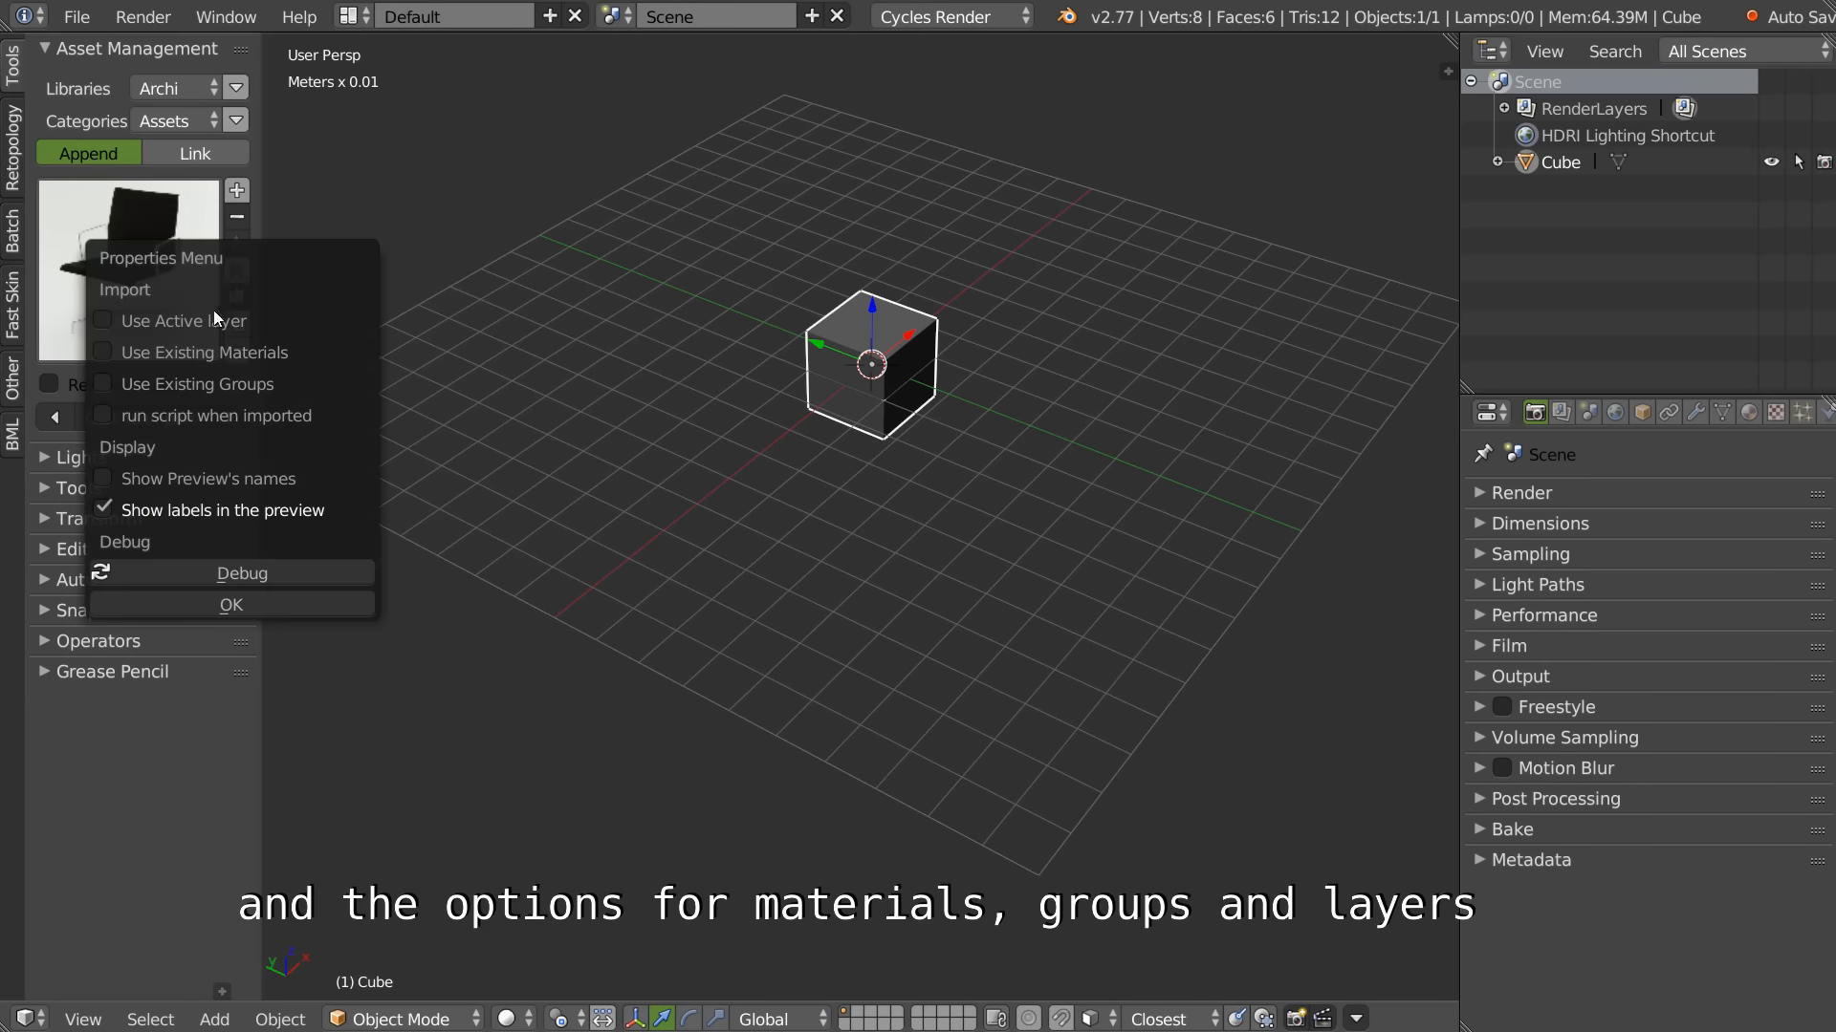
{"action": "left_click", "coordinate": [637, 398]}
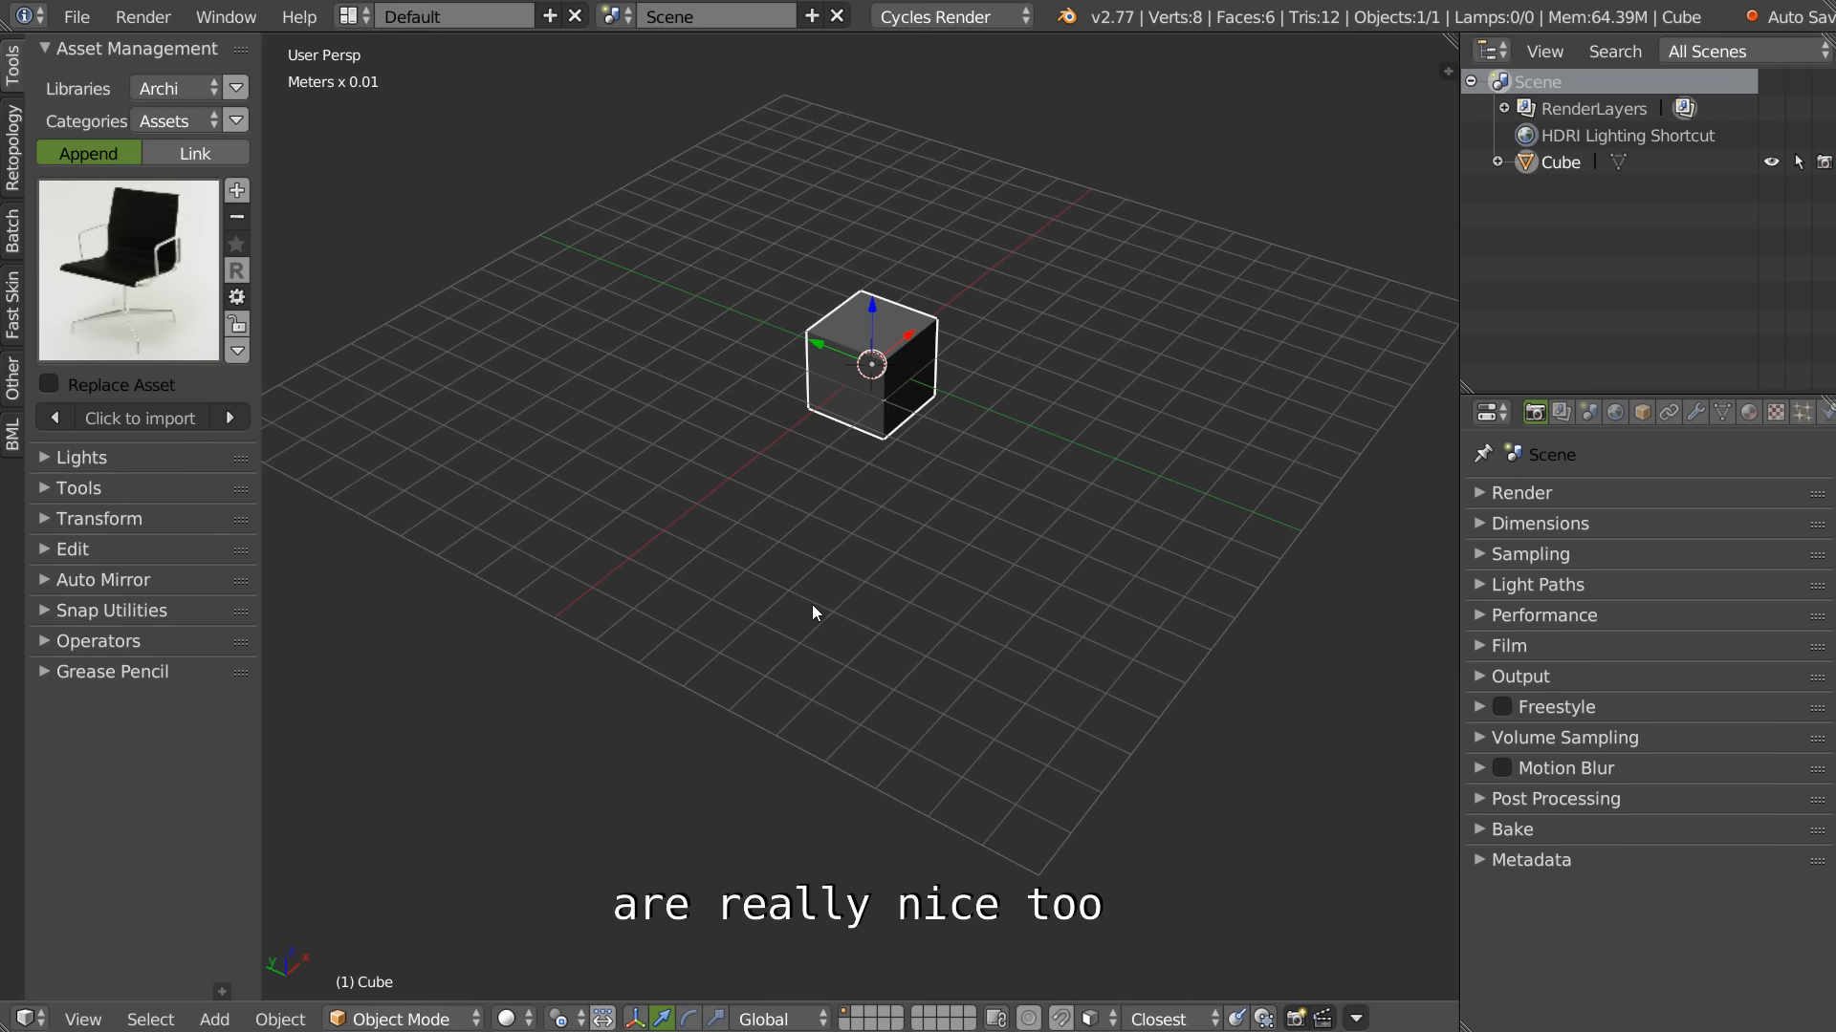